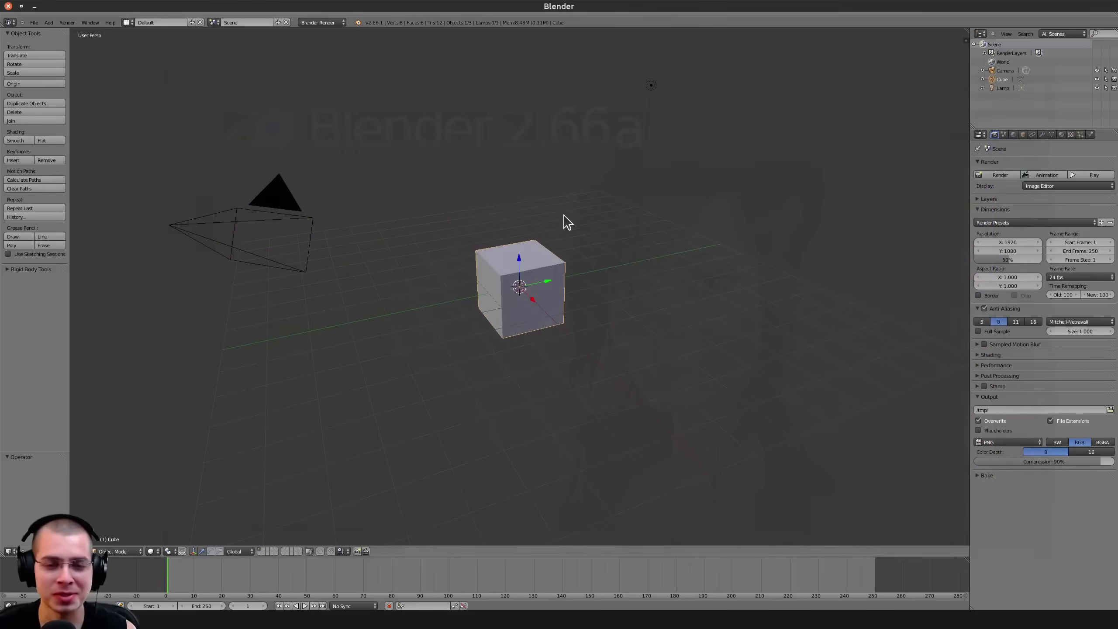
Examine the default scene's objects by selecting the camera, lamp and cube in turn.
middle_click_drag(563, 213, 573, 235)
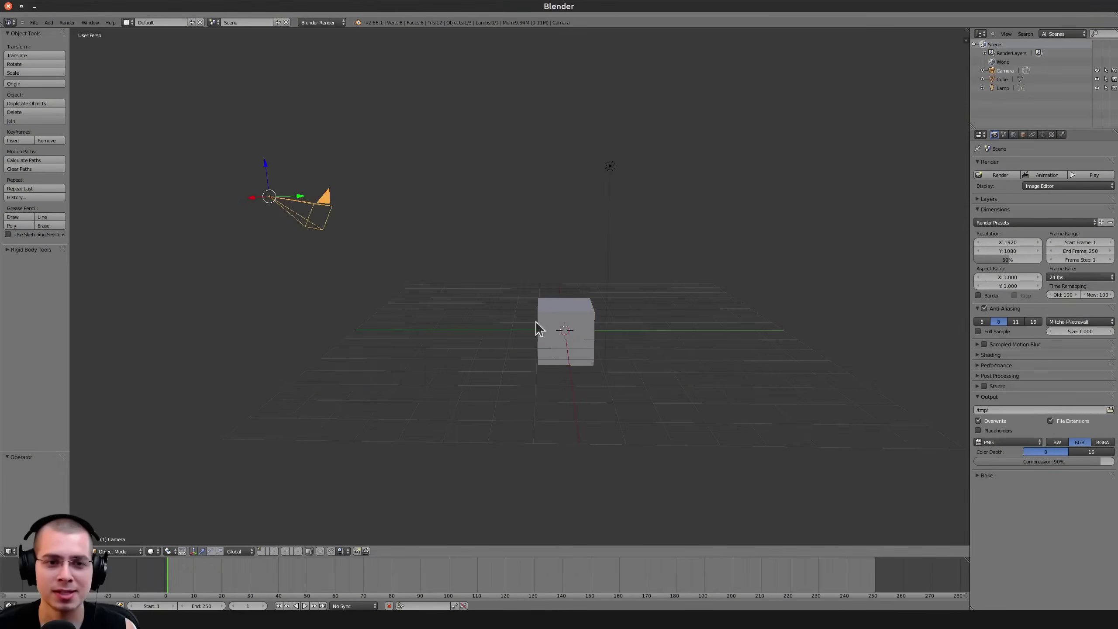
right_click(549, 328)
right_click(611, 168)
right_click(568, 335)
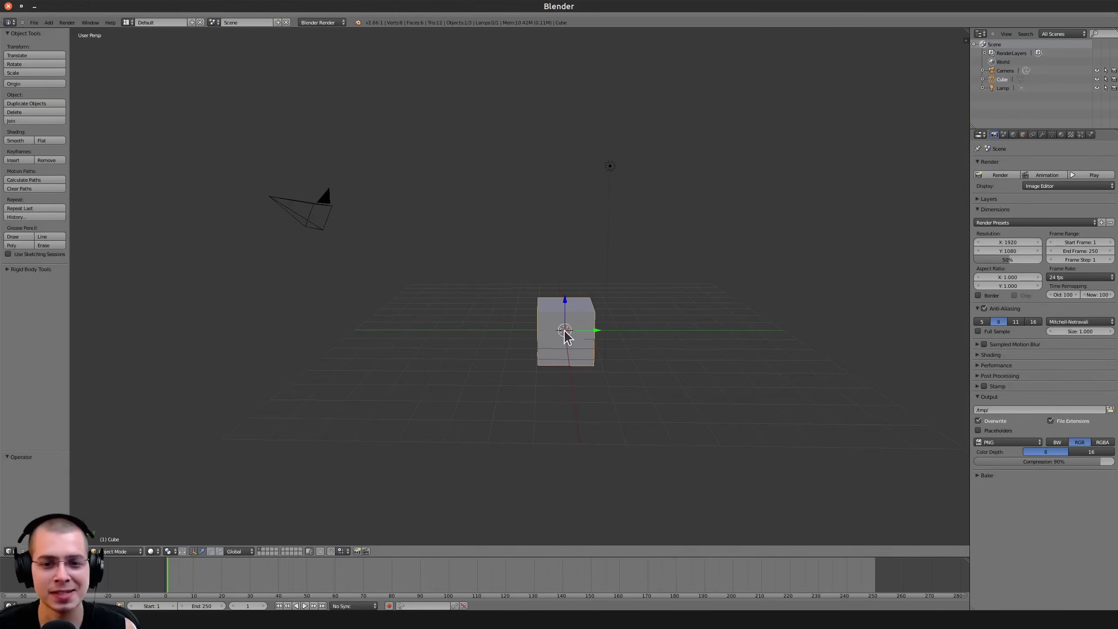
right_click(328, 211)
right_click(579, 330)
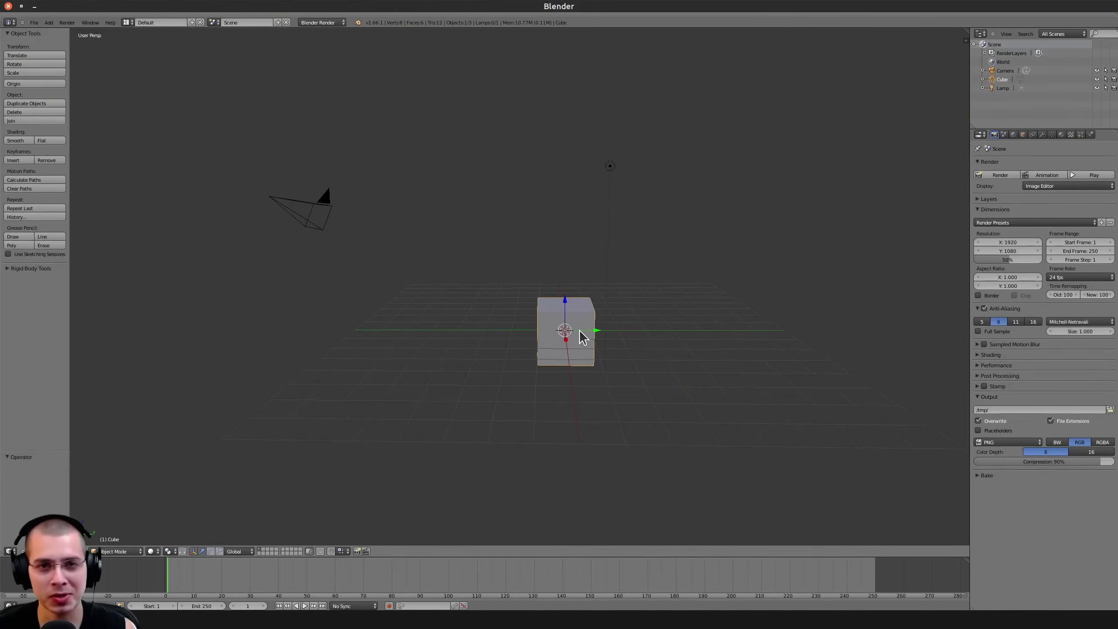
middle_click_drag(572, 304, 640, 220)
right_click(664, 162)
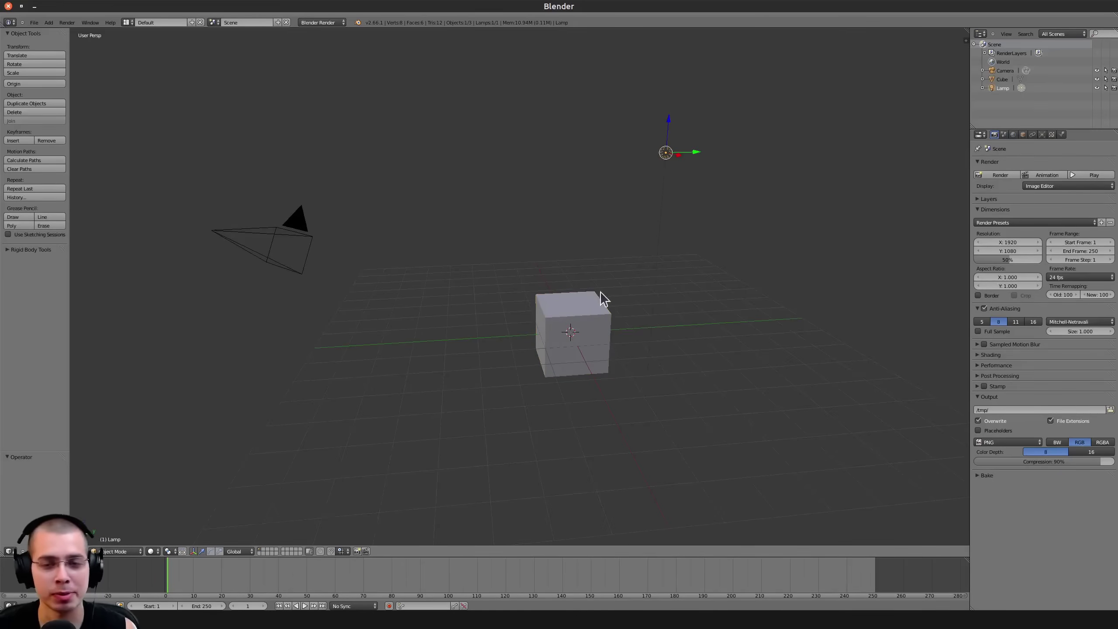
right_click(589, 313)
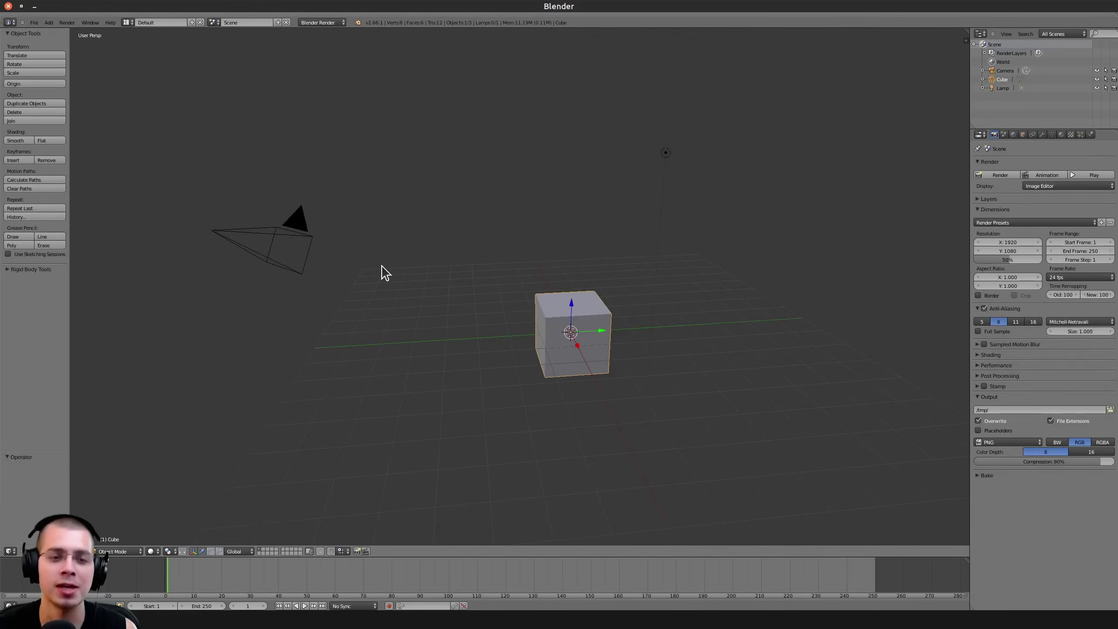
right_click(302, 223)
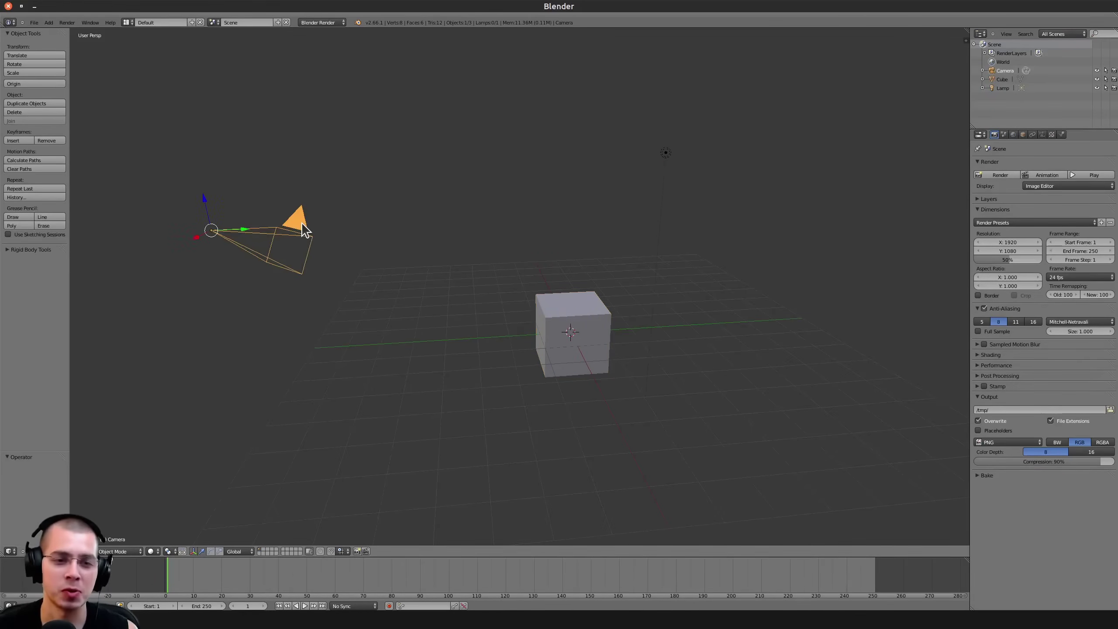
right_click(586, 317)
right_click(666, 154)
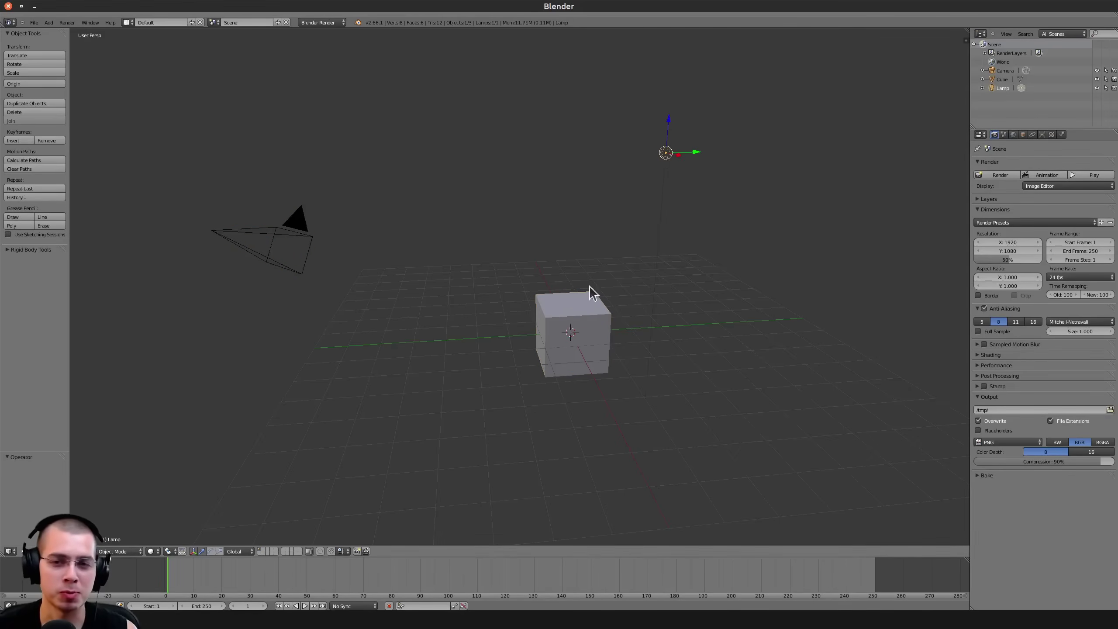
right_click(586, 300)
right_click(304, 229)
right_click(564, 355)
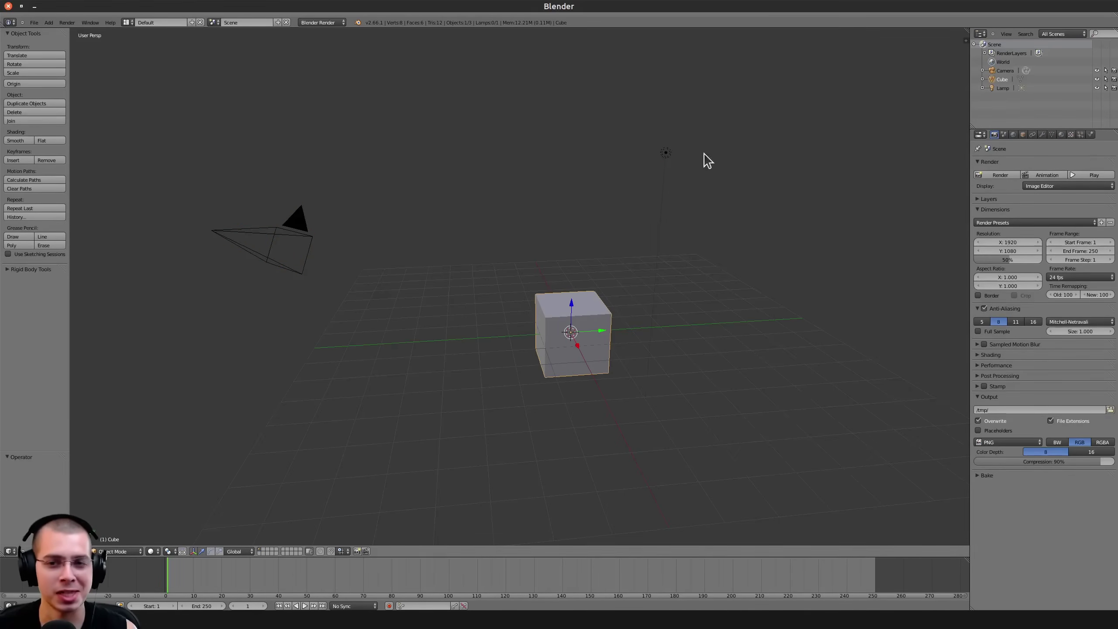
Examine the lamp, camera and cube from other sides of the scene, selecting each and ending with the cube.
middle_click_drag(667, 152, 441, 226)
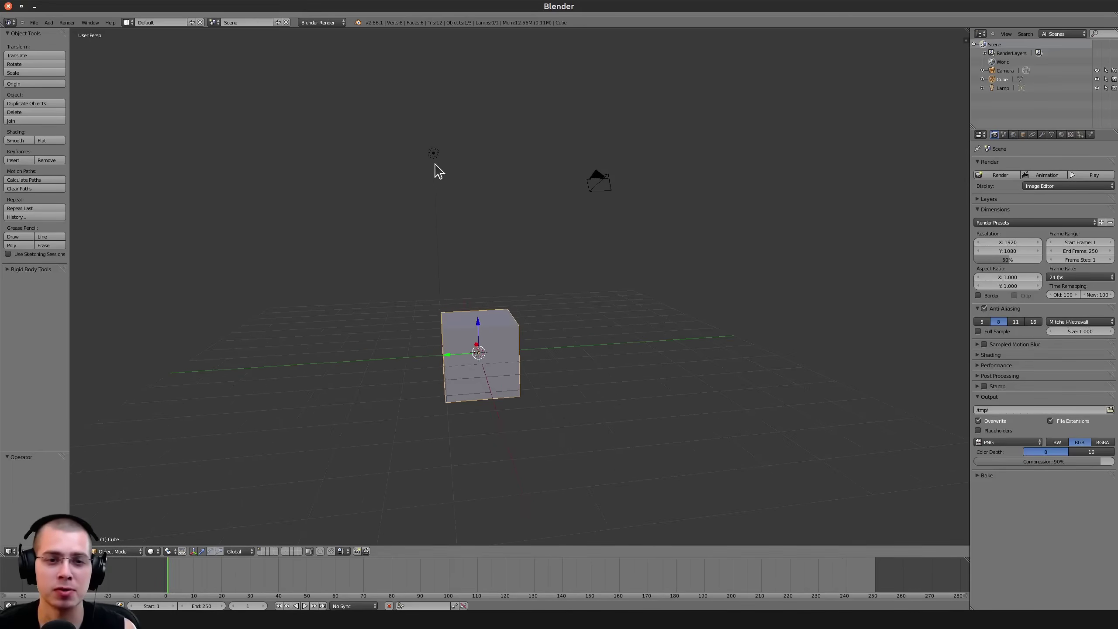
right_click(436, 165)
right_click(592, 201)
right_click(482, 368)
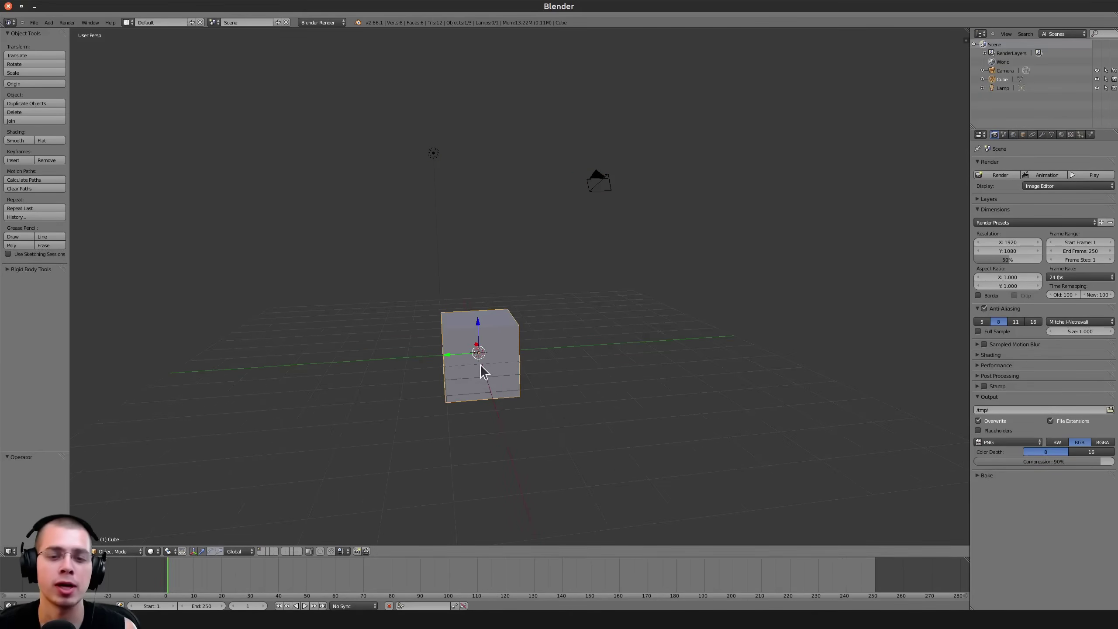
scroll(484, 282, "up", 1)
right_click(422, 130)
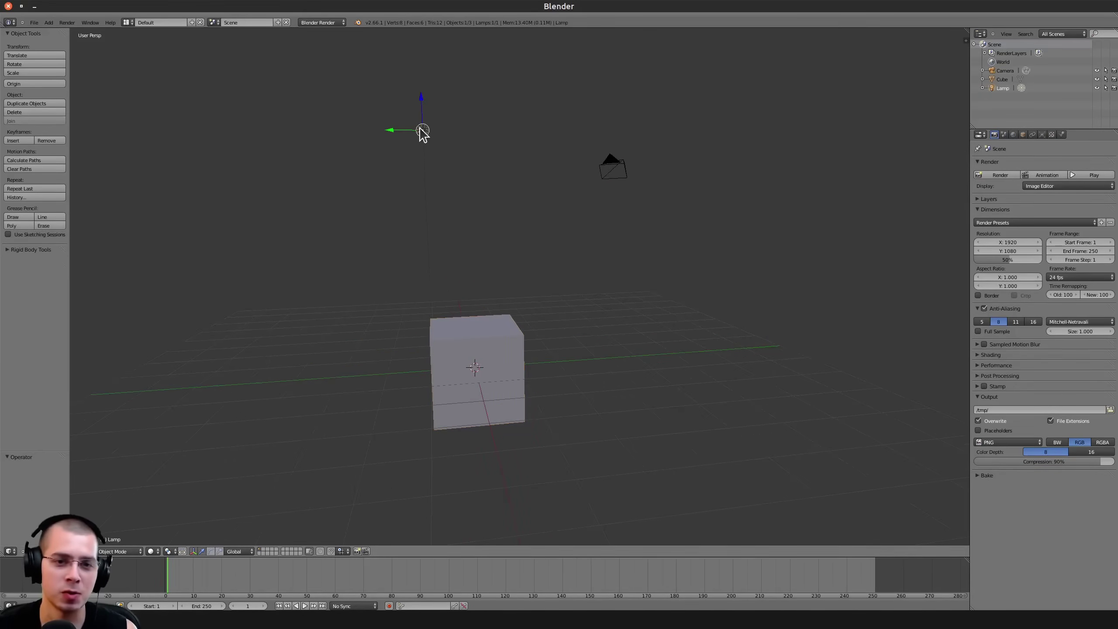
right_click(608, 168)
middle_click_drag(521, 279, 554, 322)
right_click(554, 321)
right_click(425, 220)
middle_click_drag(398, 220, 417, 237)
right_click(363, 165)
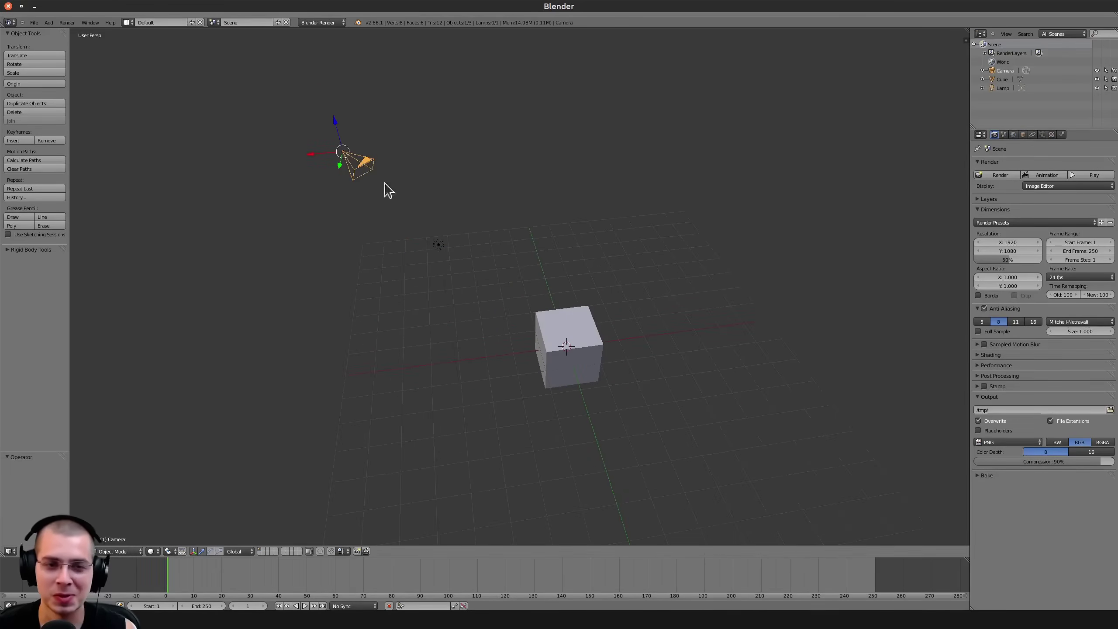
right_click(572, 348)
middle_click_drag(575, 350, 625, 324)
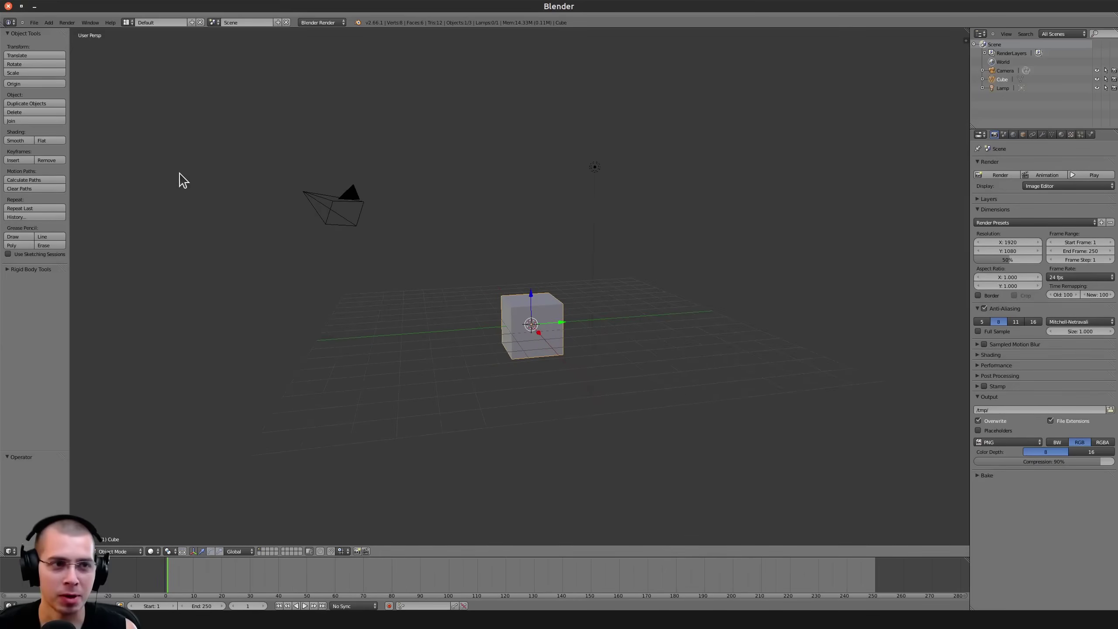
Open the User Preferences and show the Interface settings.
left_click(34, 24)
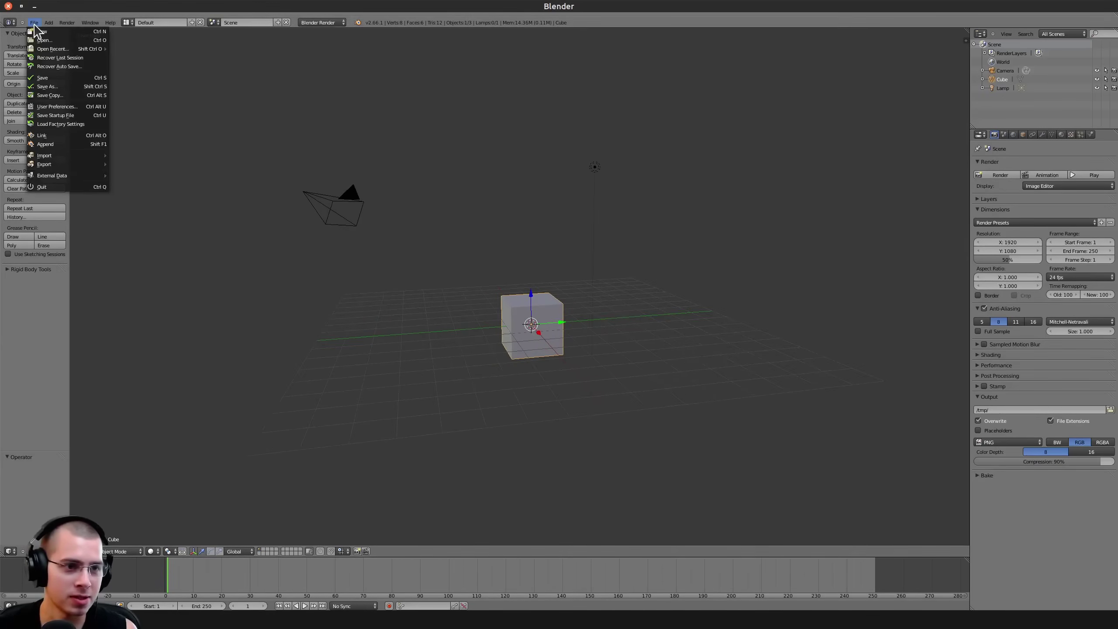
left_click(35, 23)
left_click(35, 23)
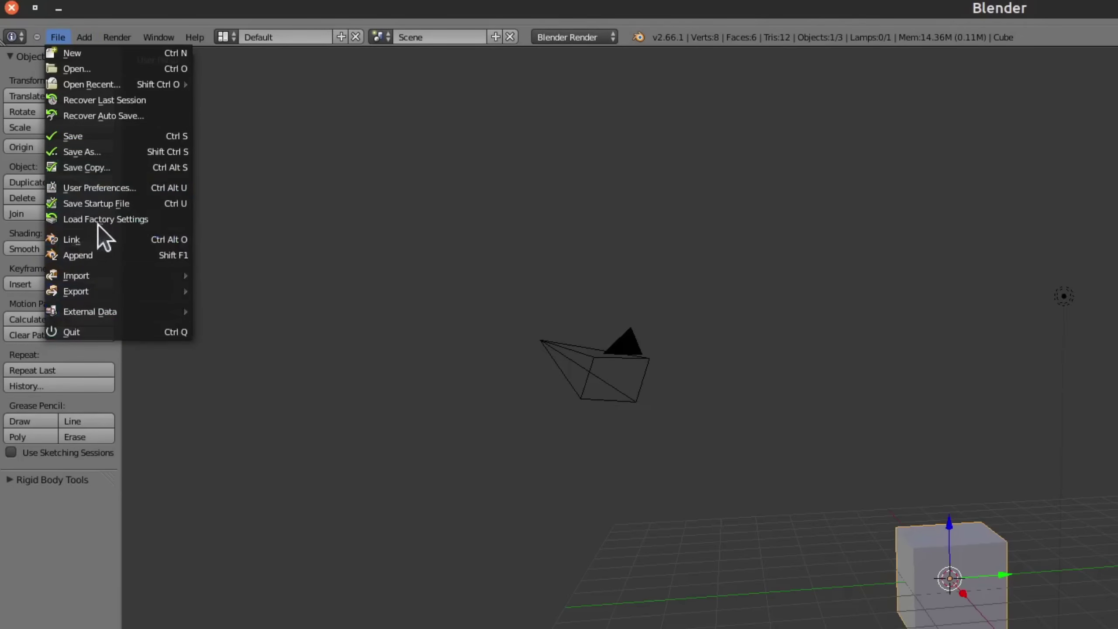
left_click(101, 190)
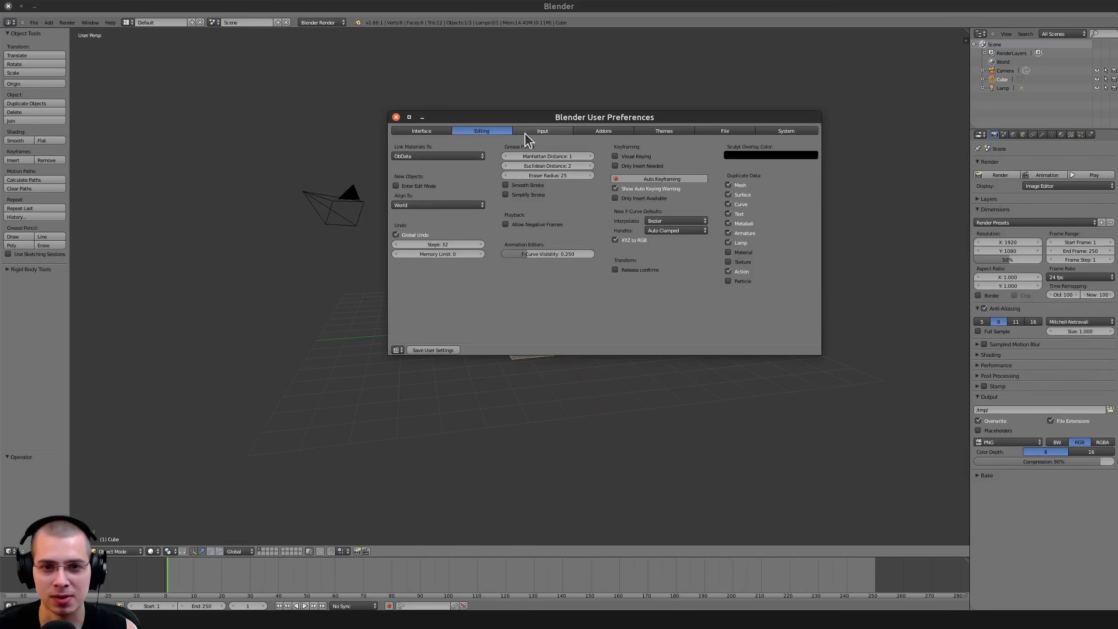
left_click(207, 41)
left_click(56, 37)
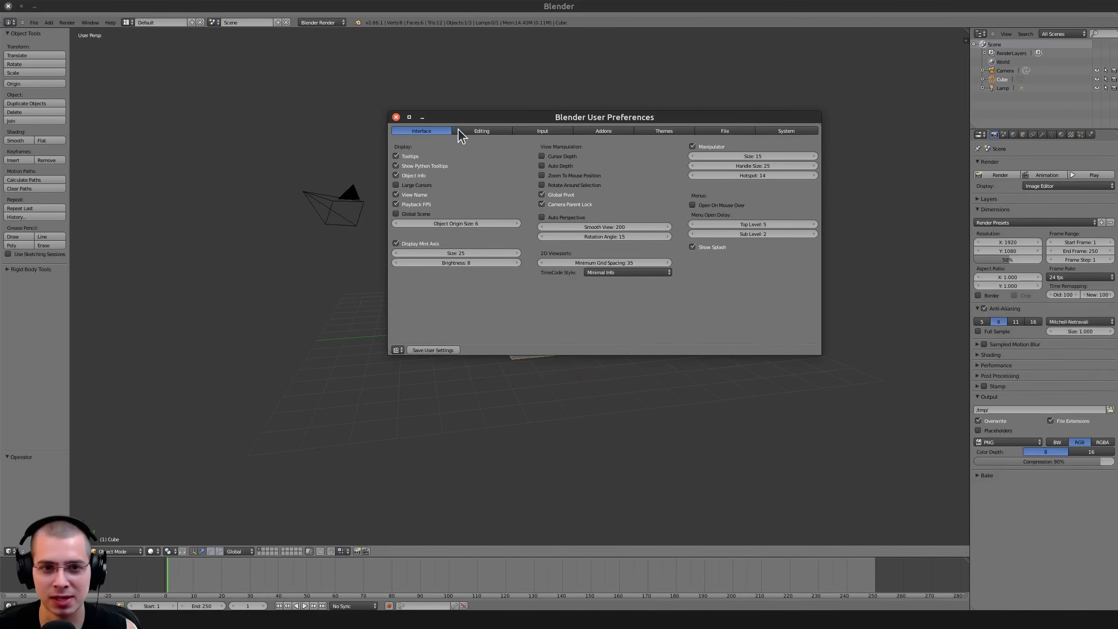
left_click(458, 128)
left_click(429, 128)
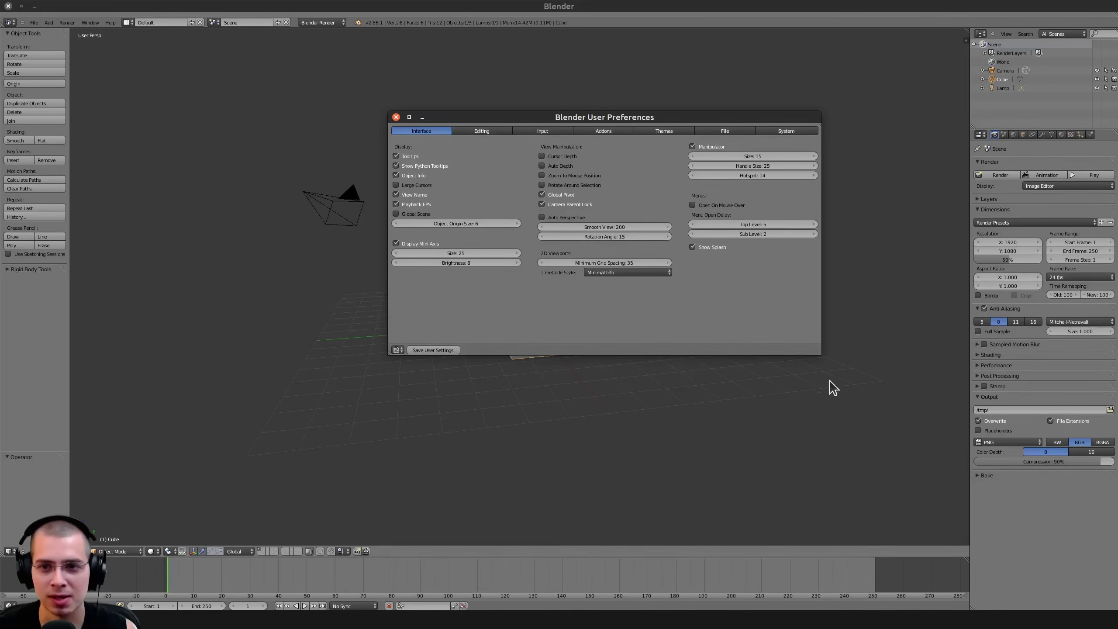
Set the mini axis size to 42, manipulator size to 36 and handle size to 40, and raise the system DPI to enlarge the interface.
left_click_drag(821, 358, 825, 420)
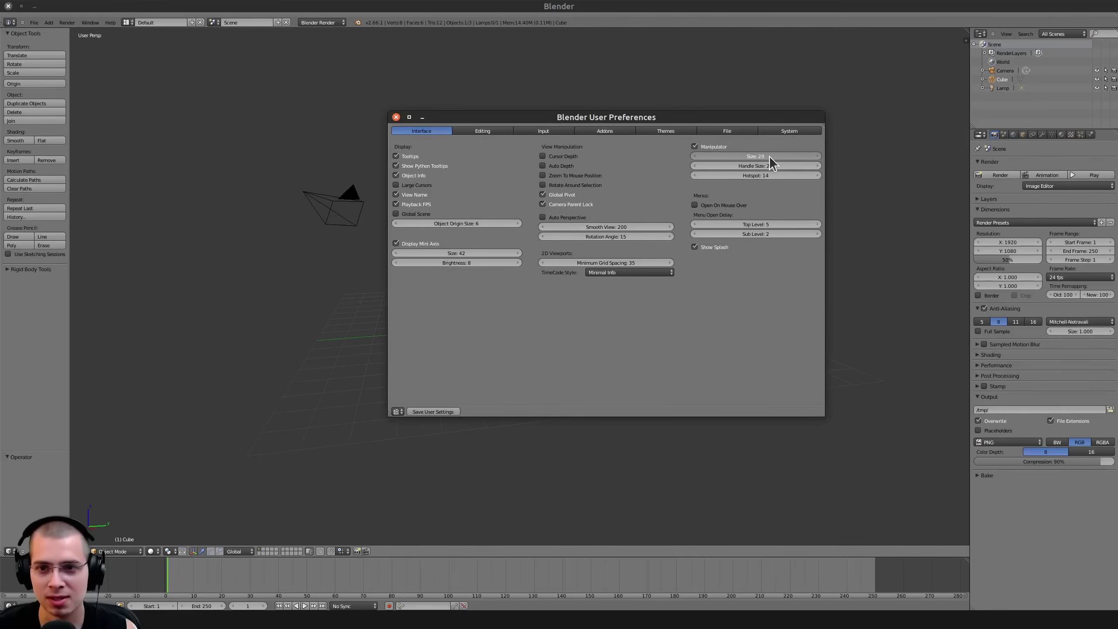
mouse_move(770, 157)
left_mouse_down()
mouse_move(748, 160)
mouse_move(774, 160)
left_mouse_up()
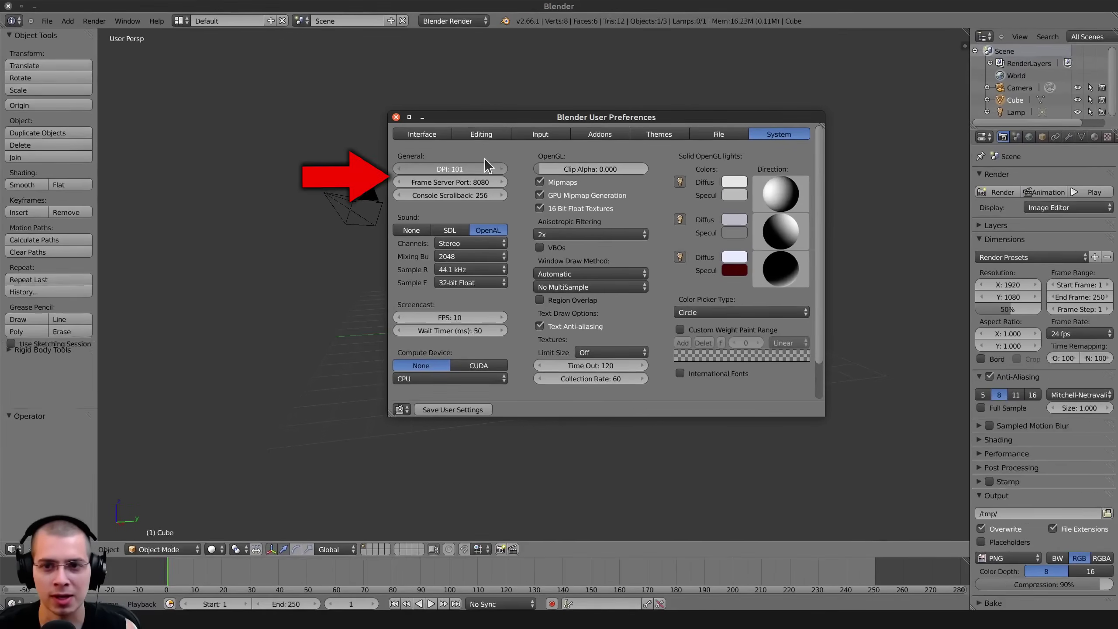
left_click_drag(484, 158, 500, 171)
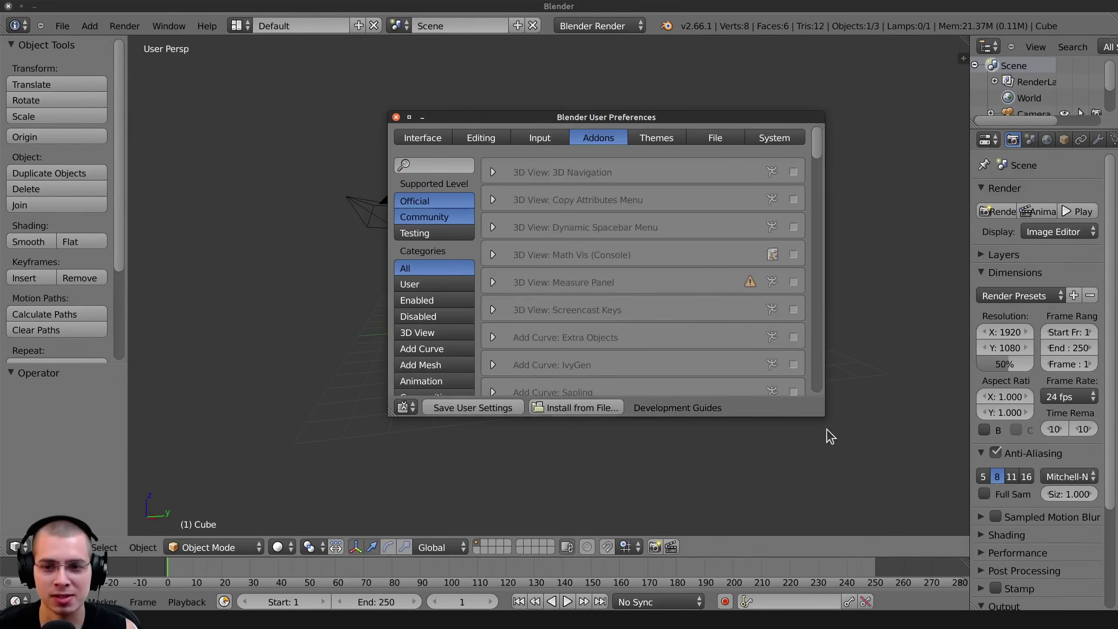
Enlarge the User Preferences window so that more of the add-on list is shown.
left_click_drag(827, 418, 916, 509)
left_click_drag(382, 110, 308, 84)
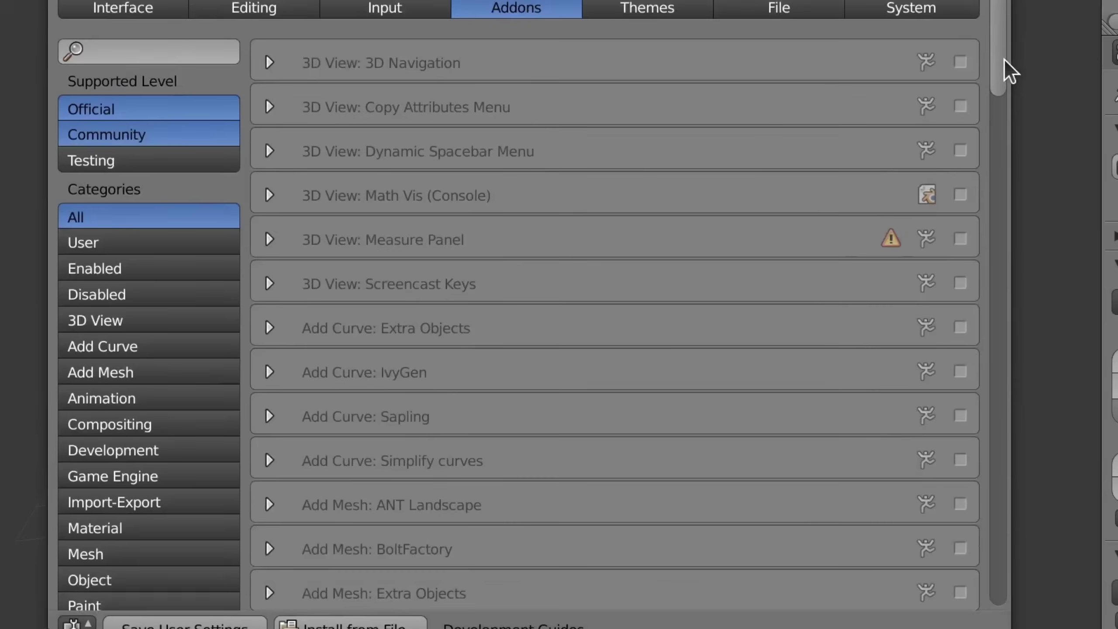
left_click_drag(908, 142, 902, 139)
Look through the add-on list, checking the details of Sapling, ANT Landscape and BoltFactory.
left_click(270, 416)
left_click(314, 417)
scroll(314, 417, "down", 4)
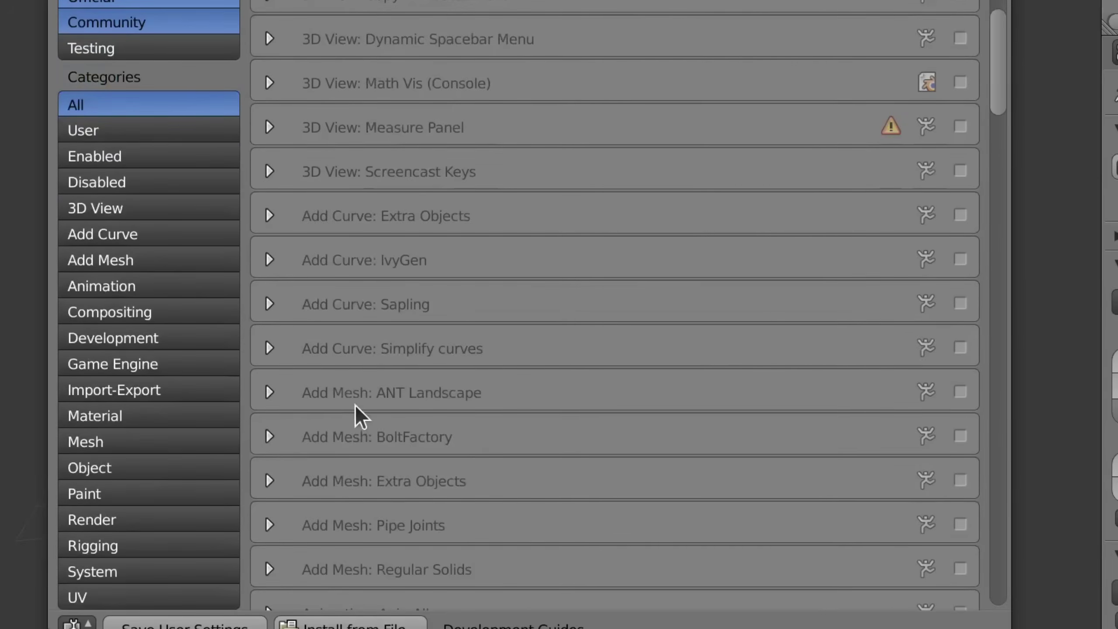
left_click(294, 390)
left_click(269, 392)
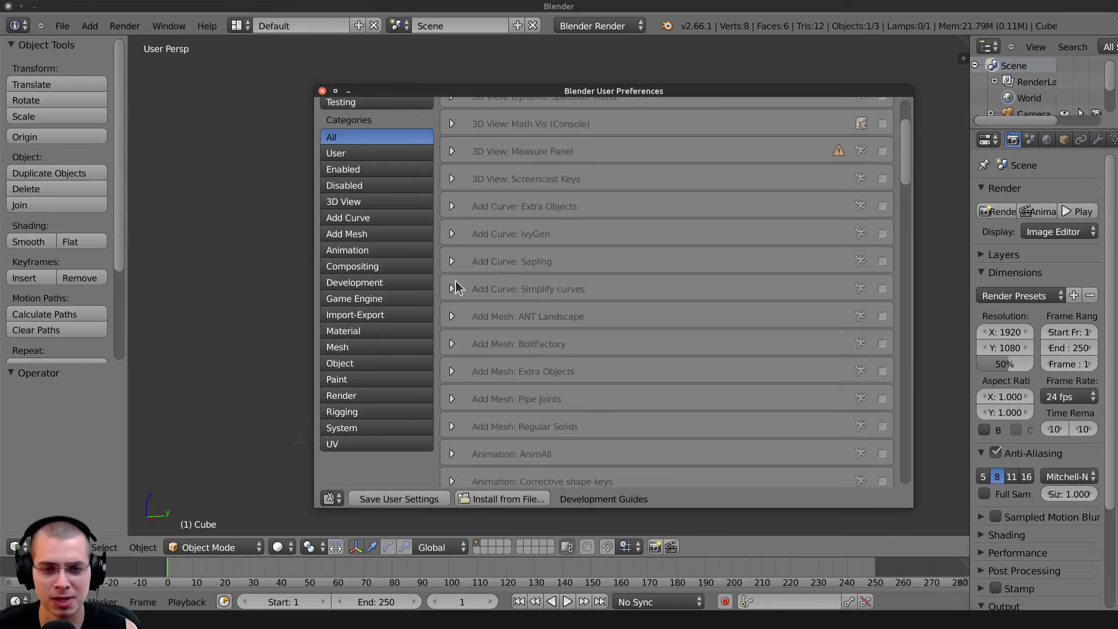
left_click(451, 343)
left_click(450, 343)
scroll(619, 307, "down", 1)
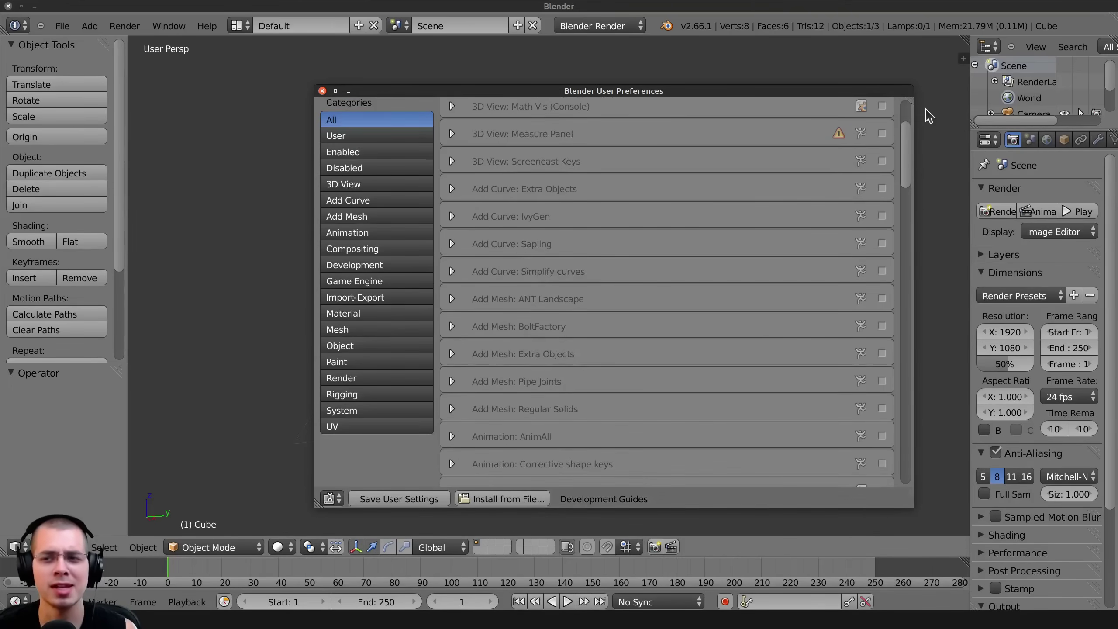
left_click_drag(907, 136, 901, 212)
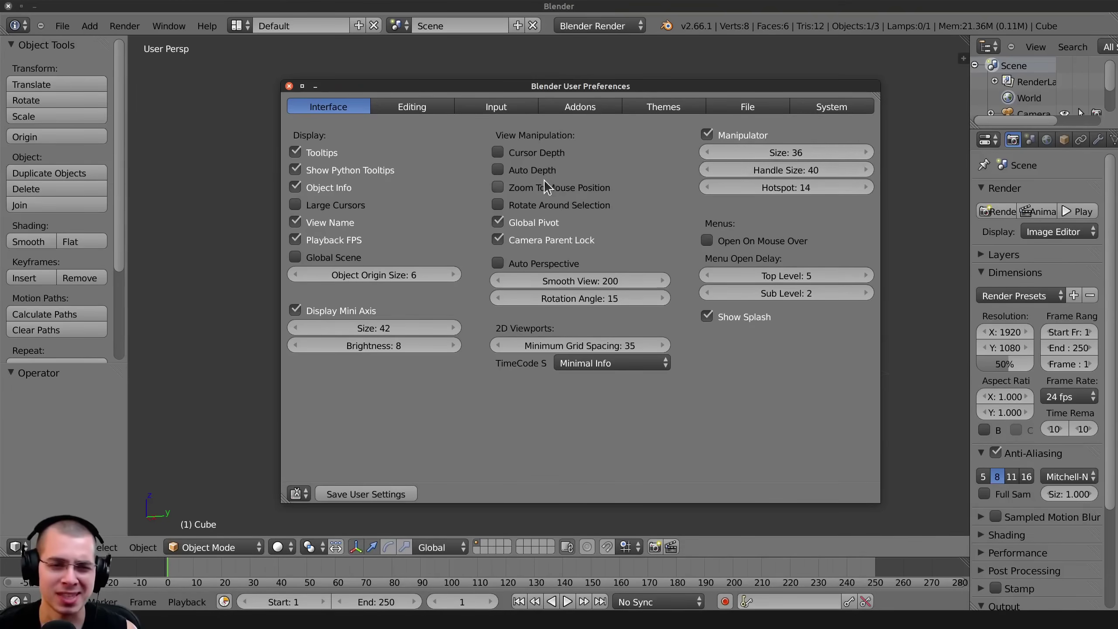
Try the Back To Black and Blender 24X theme presets in the Themes preferences.
left_click(427, 106)
left_click(582, 109)
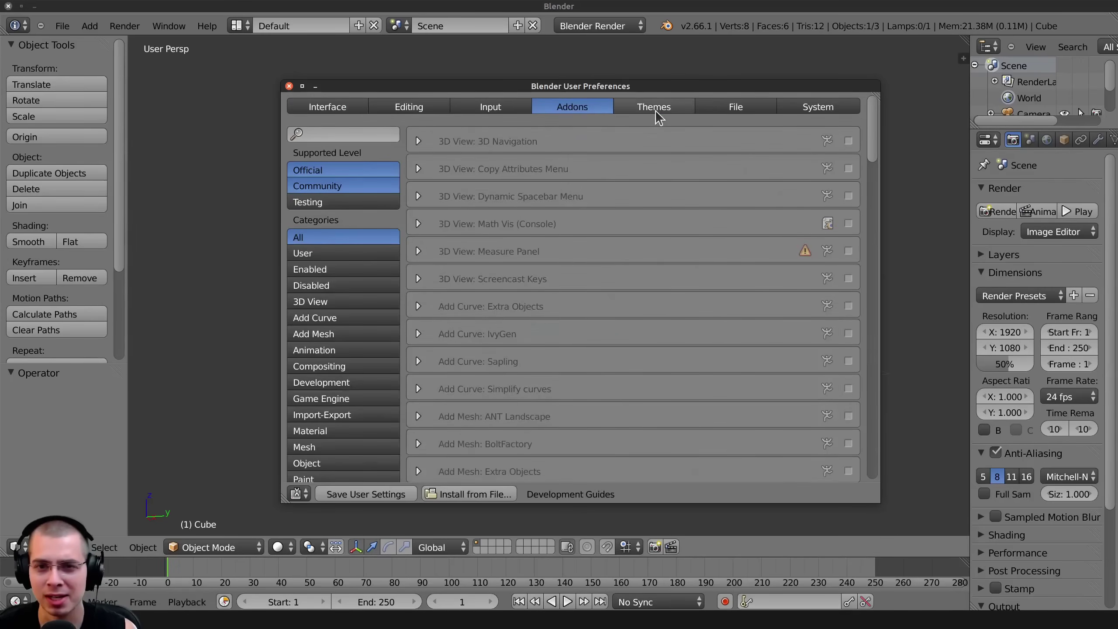
left_click(655, 109)
left_click(323, 154)
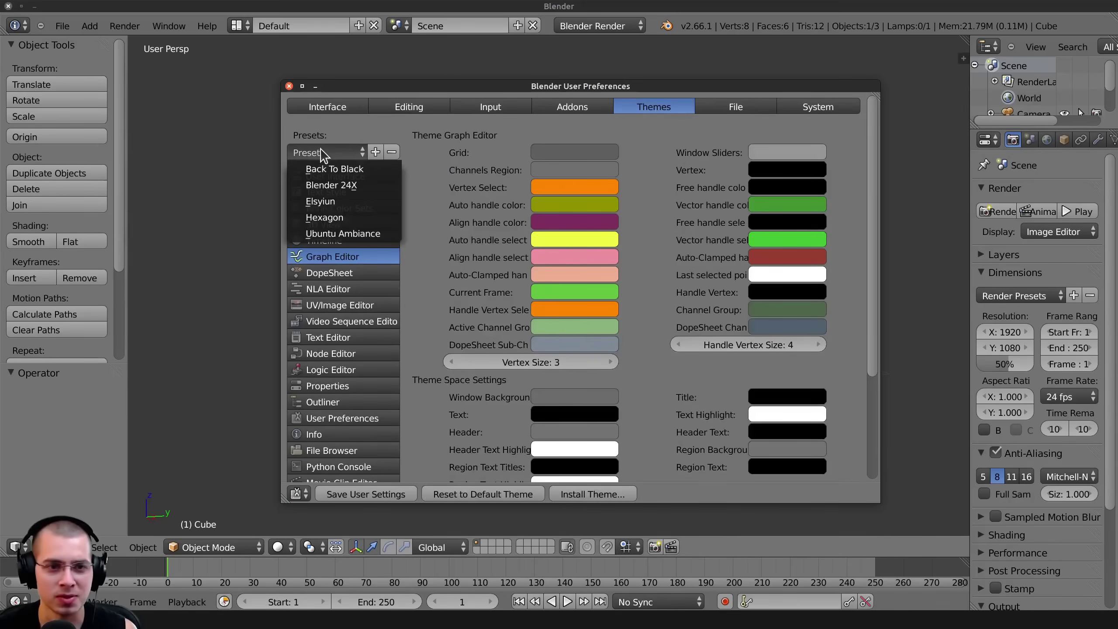
left_click(328, 169)
left_click(326, 152)
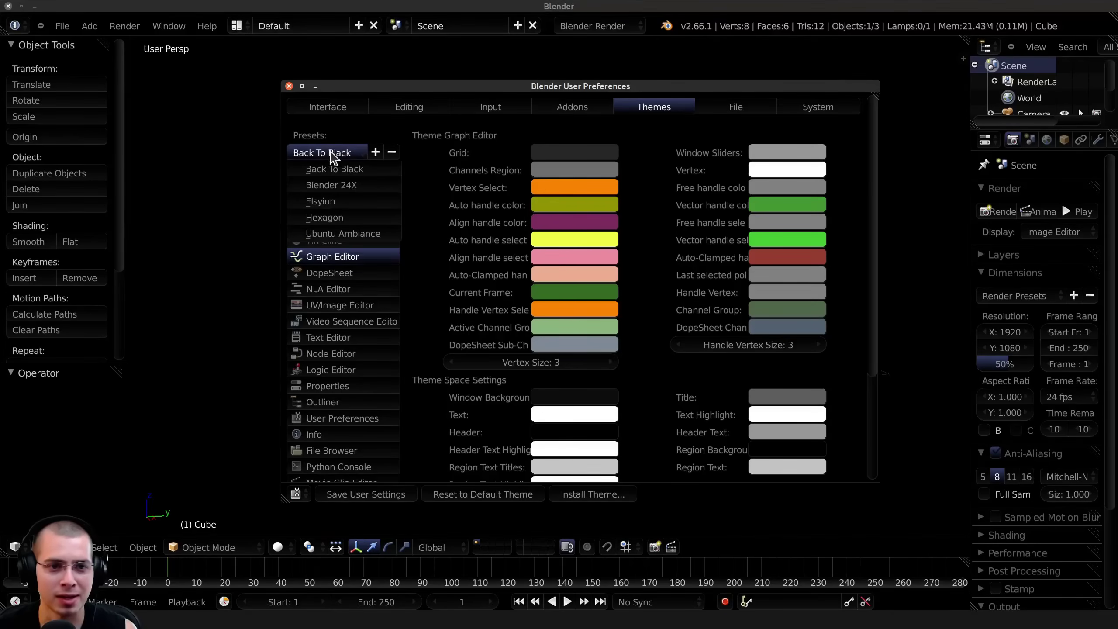
left_click(337, 186)
Try the Elsyiun, Hexagon and Ubuntu Ambiance theme presets.
left_click(328, 153)
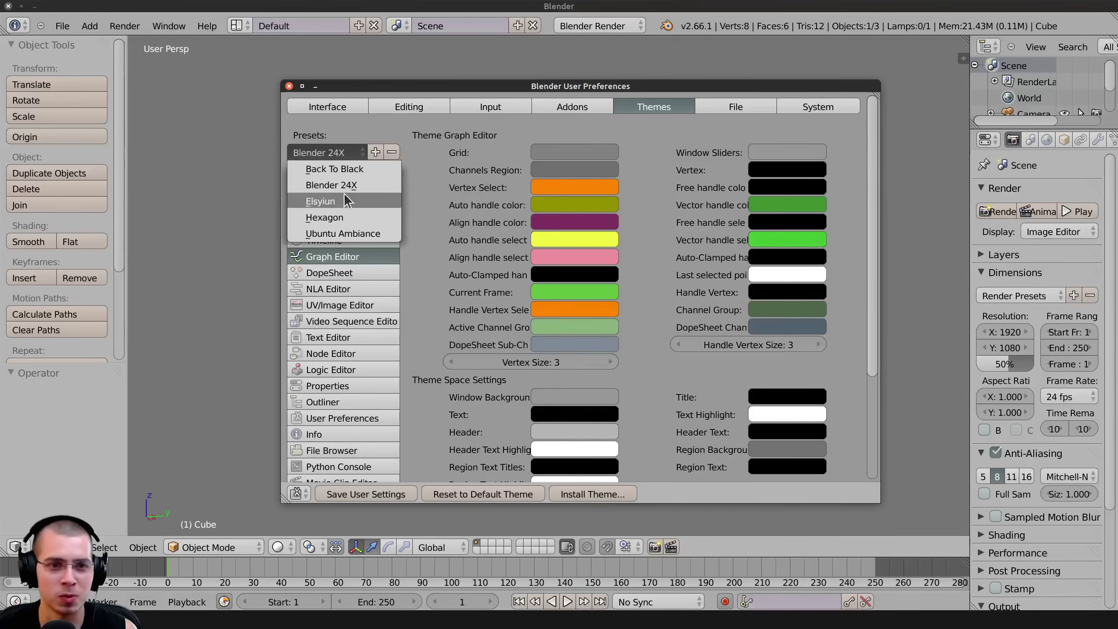
left_click(328, 201)
left_click(335, 154)
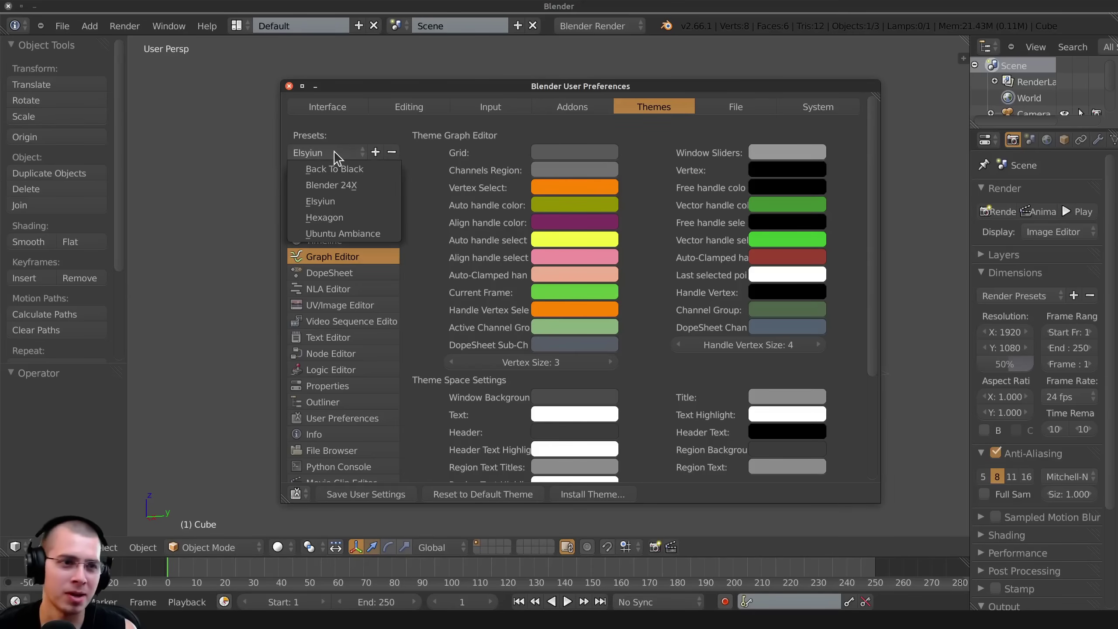
left_click(331, 217)
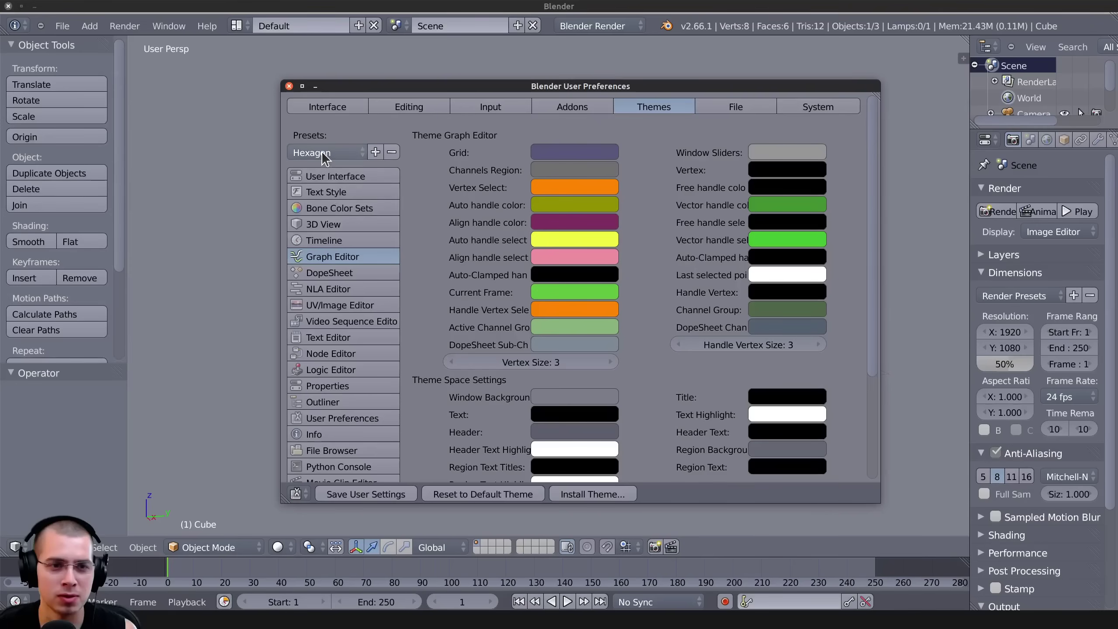
left_click(328, 152)
left_click(326, 232)
left_click(334, 155)
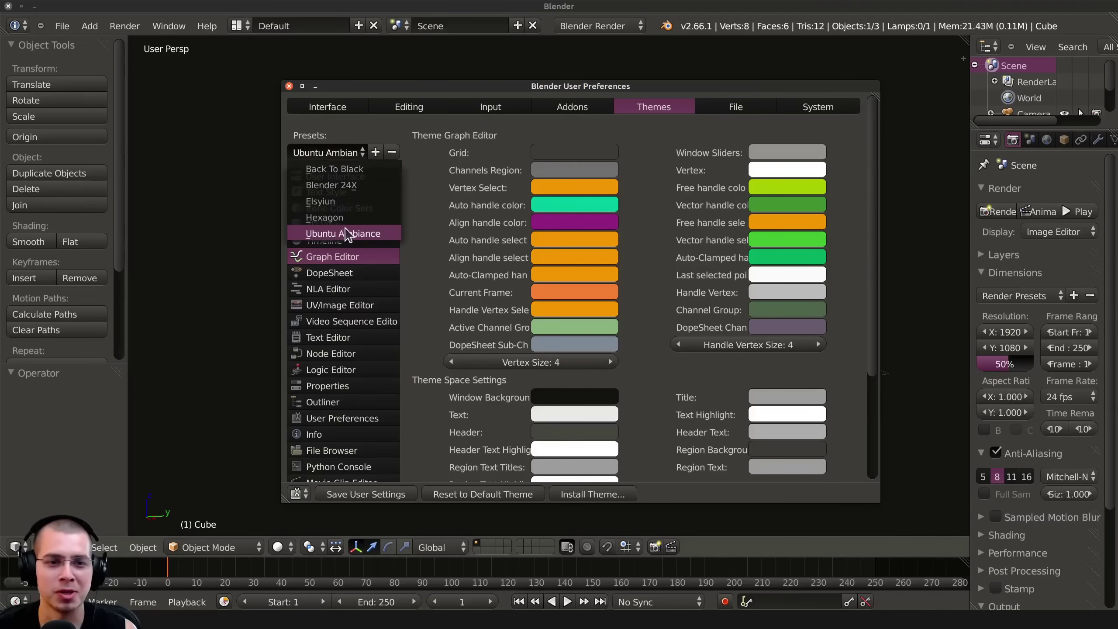
left_click(343, 235)
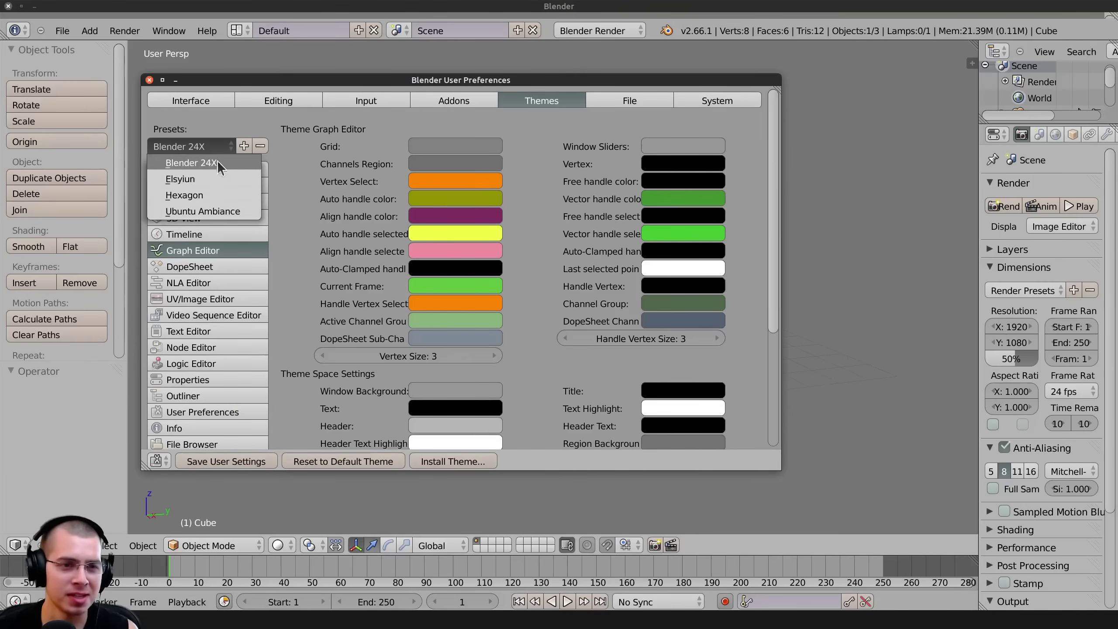
Compare the Blender 24X and Elsyiun theme presets by applying them alternately.
left_click(216, 161)
left_click(233, 149)
left_click(225, 177)
left_click(220, 144)
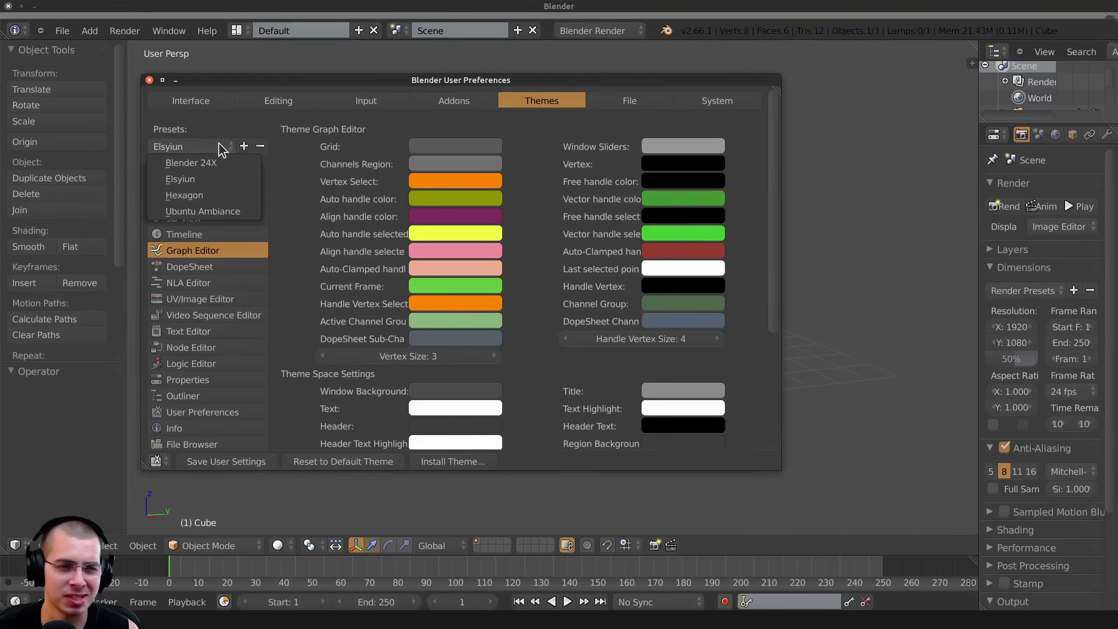
left_click(215, 160)
left_click(213, 152)
left_click(209, 174)
left_click(210, 147)
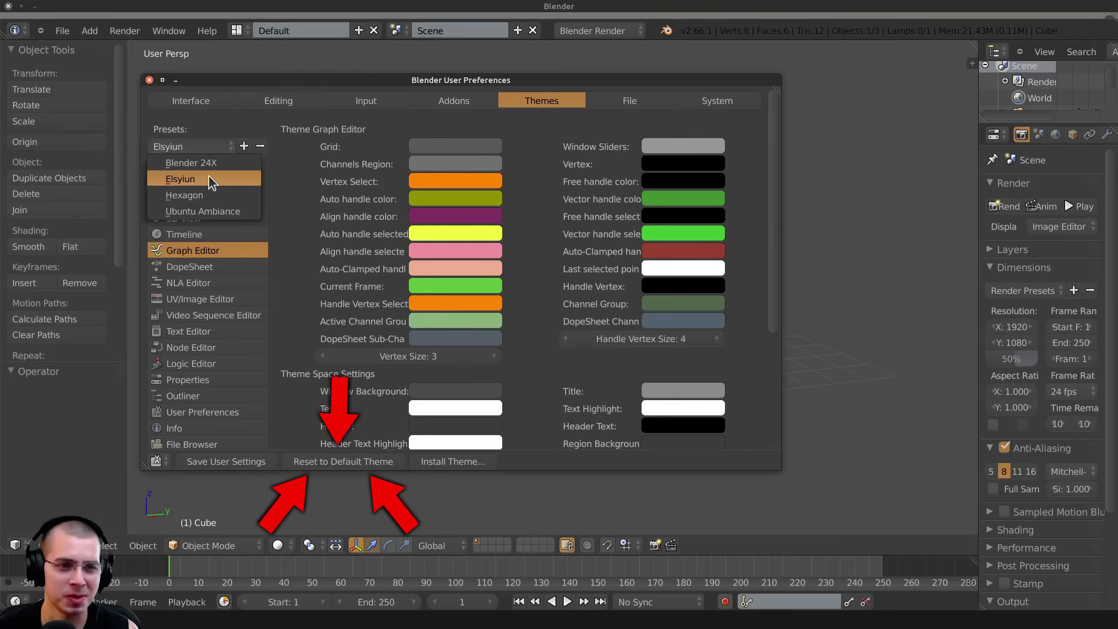
Try the Hexagon and Ubuntu Ambiance theme presets and close the User Preferences window.
left_click(205, 194)
left_click(209, 148)
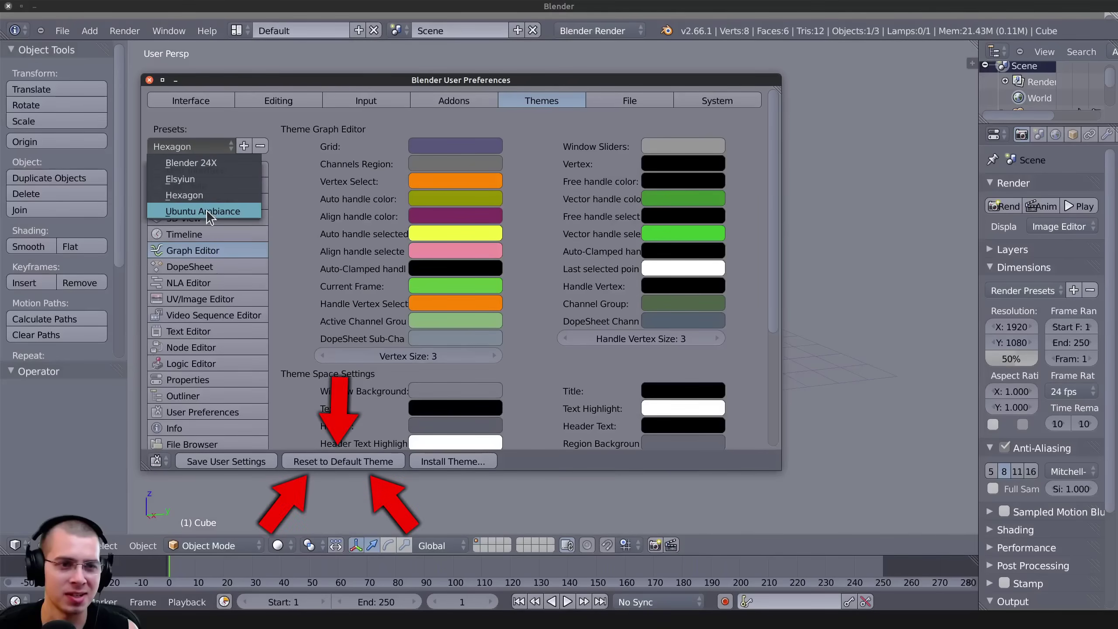
left_click(206, 211)
left_click(207, 147)
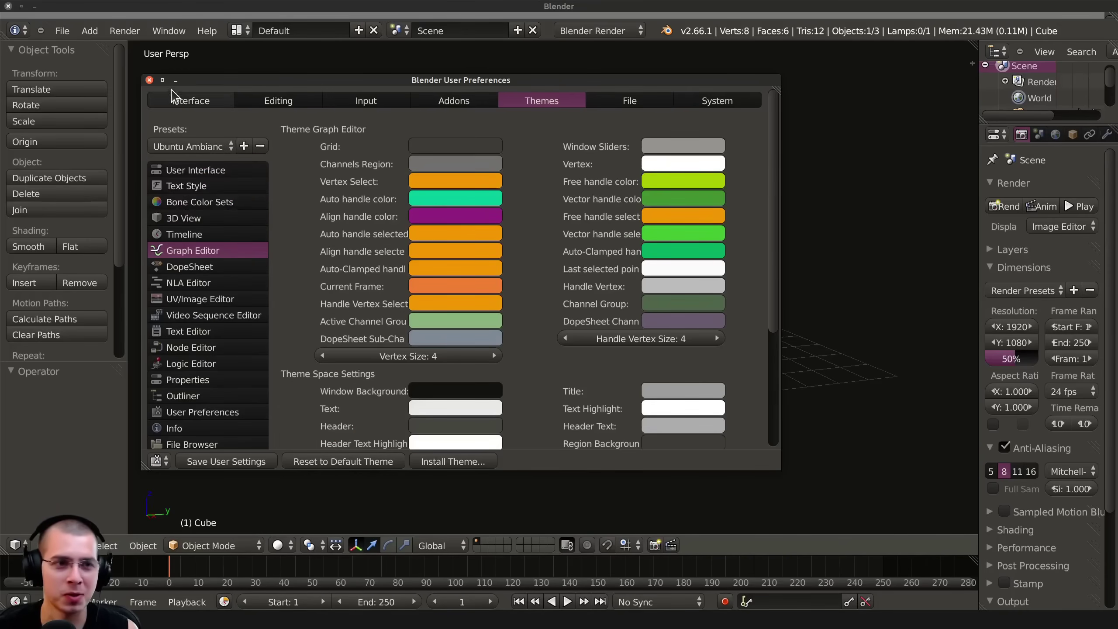
left_click(150, 79)
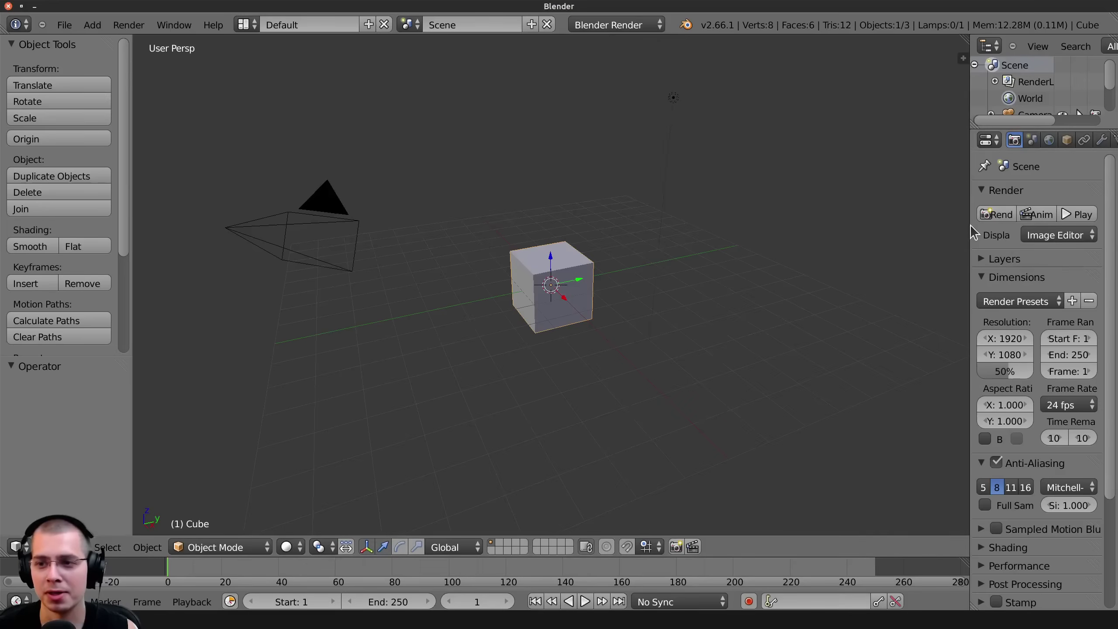
Widen the Properties editor so its labels are readable, and collapse its Render panel.
left_click(961, 222)
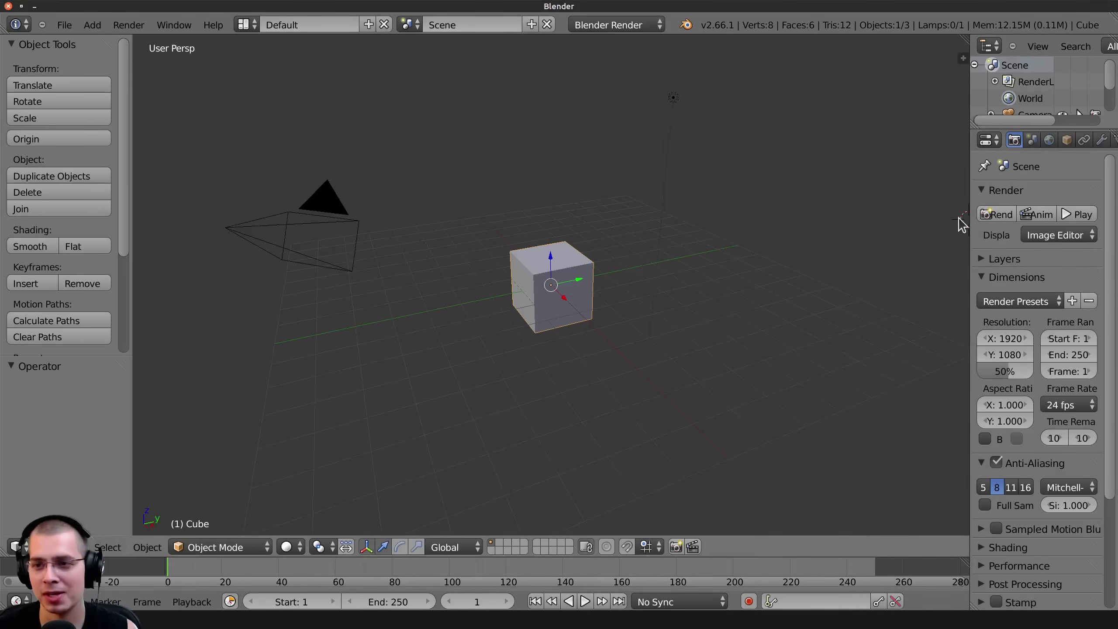
left_click_drag(969, 223, 887, 221)
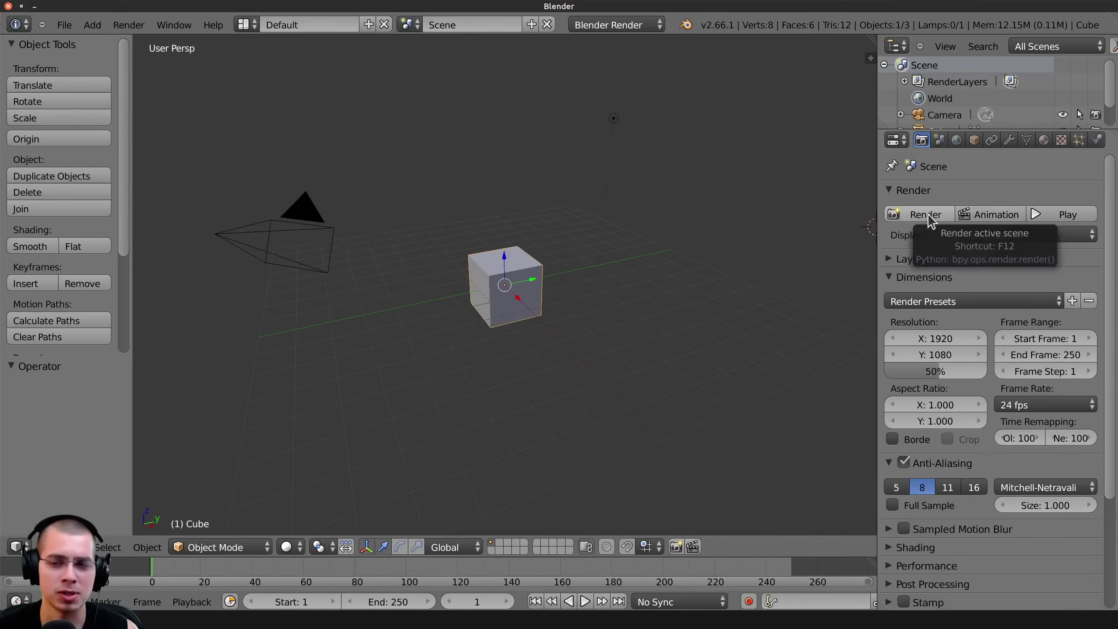
left_click(125, 25)
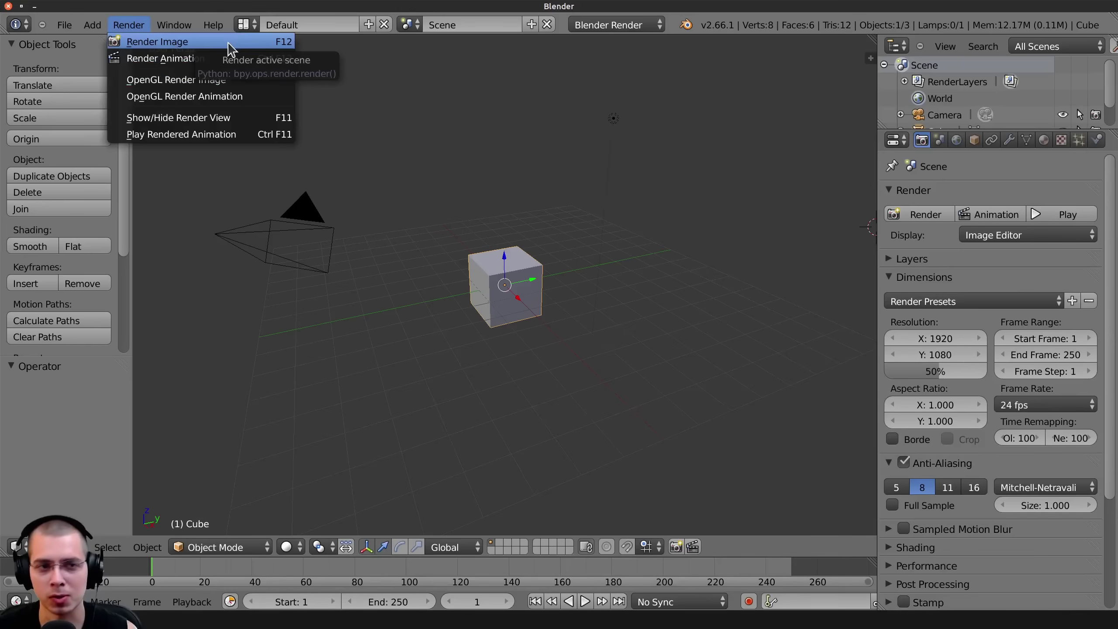
left_click(914, 190)
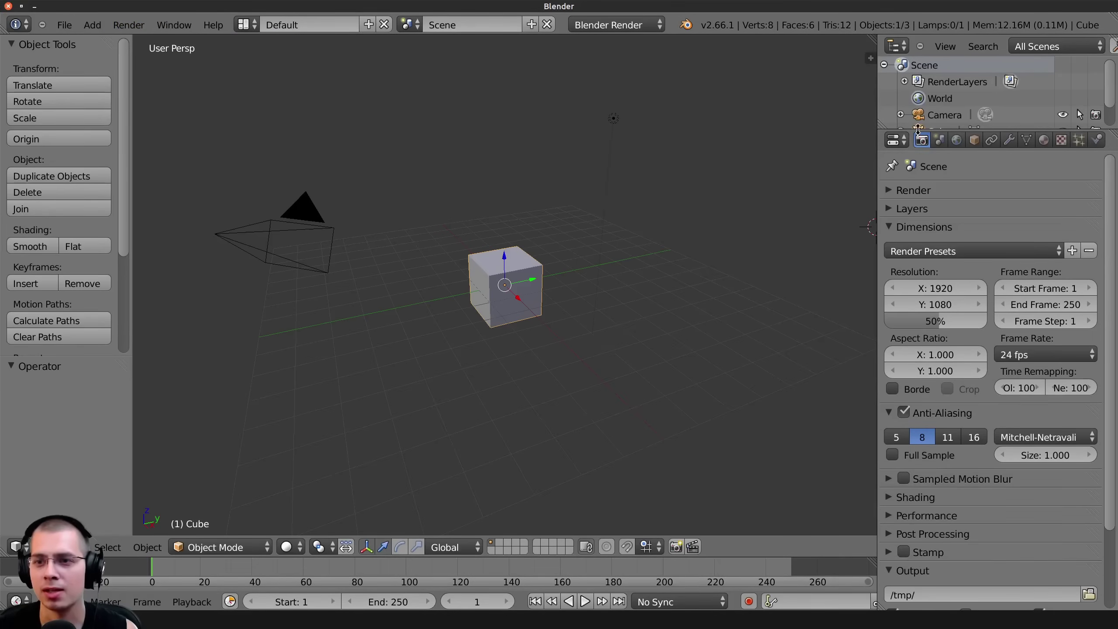
Enlarge the Outliner and inspect the data nested under the Cube, Camera and RenderLayers entries.
left_click_drag(920, 128, 908, 242)
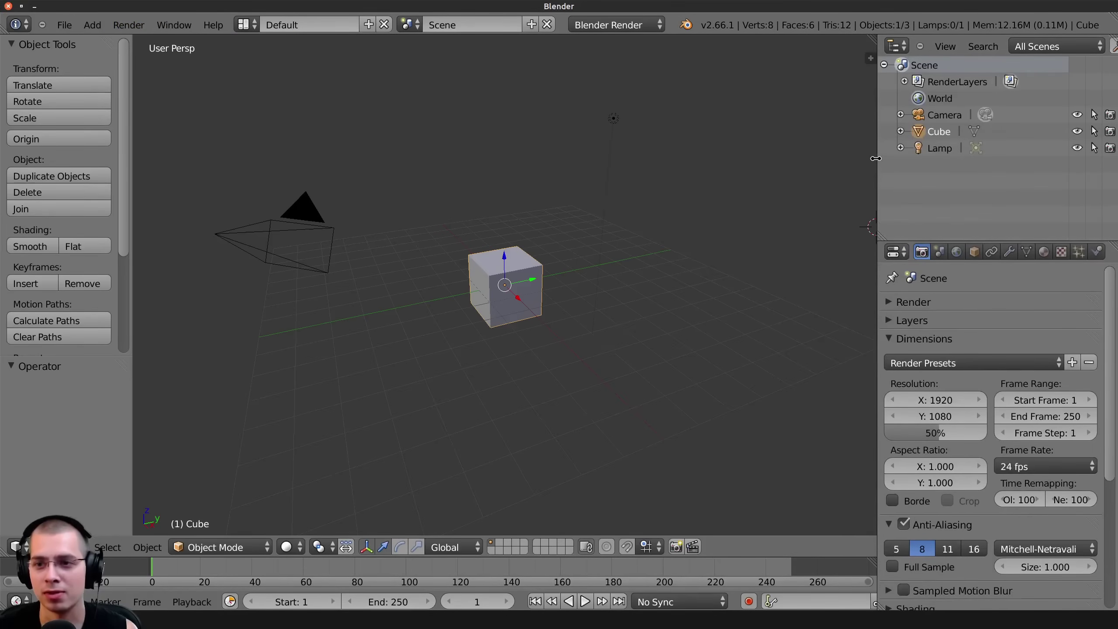
left_click_drag(878, 160, 851, 152)
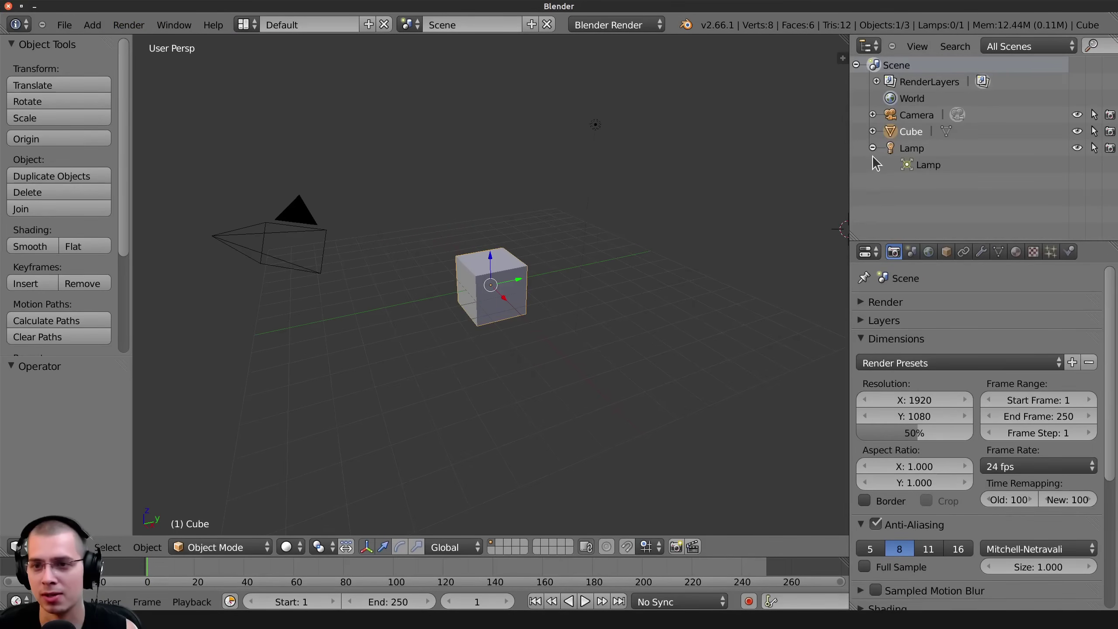
left_click(873, 131)
left_click(872, 130)
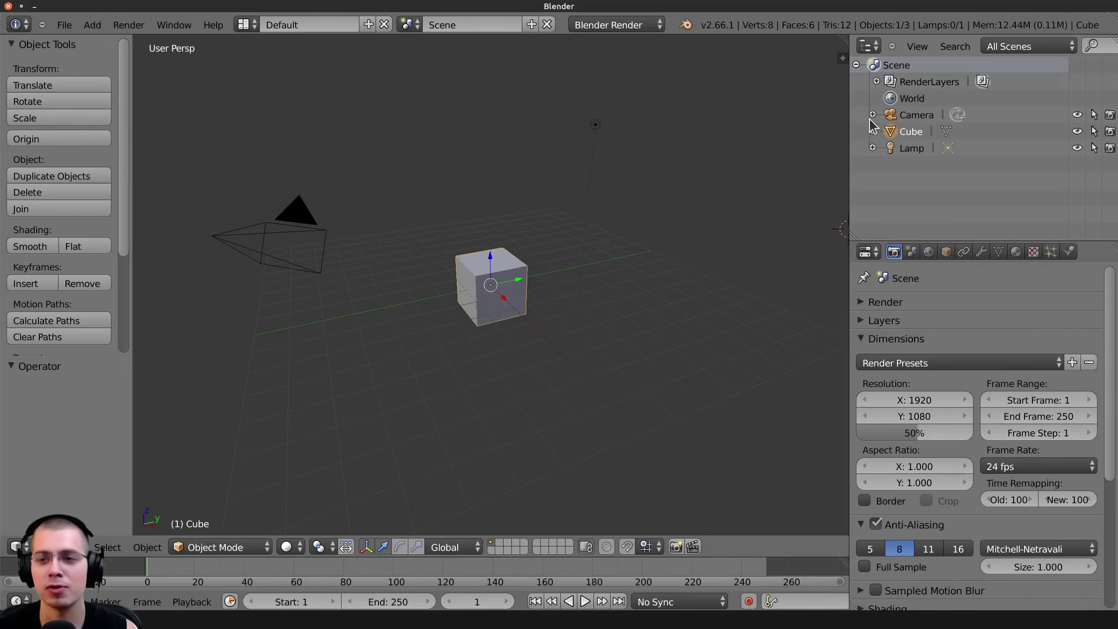
left_click(873, 114)
left_click(872, 115)
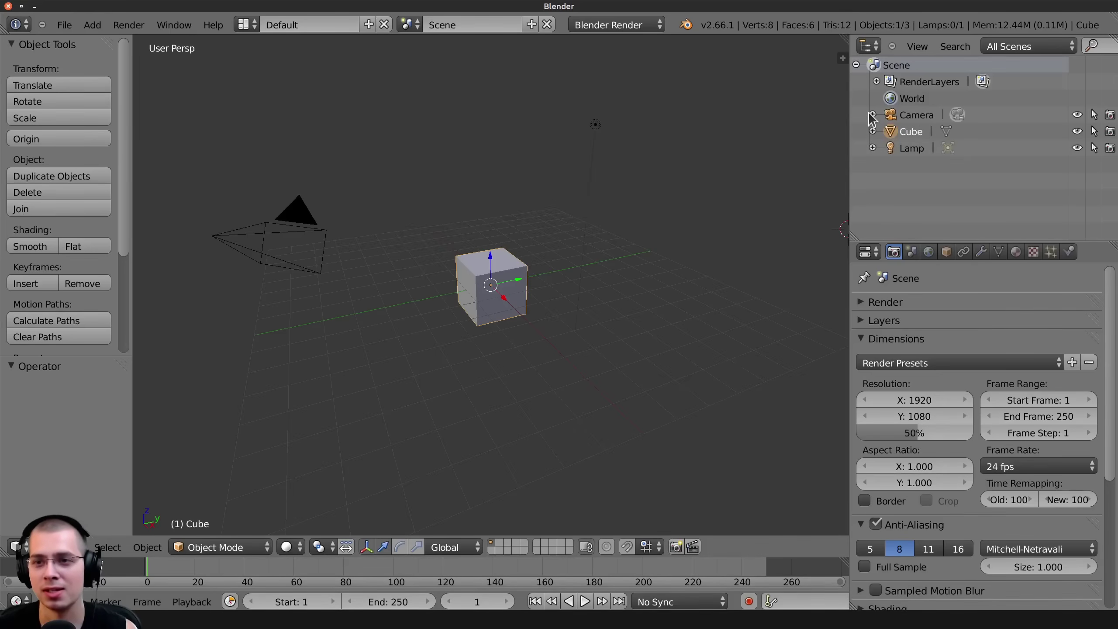
left_click(877, 81)
left_click(877, 82)
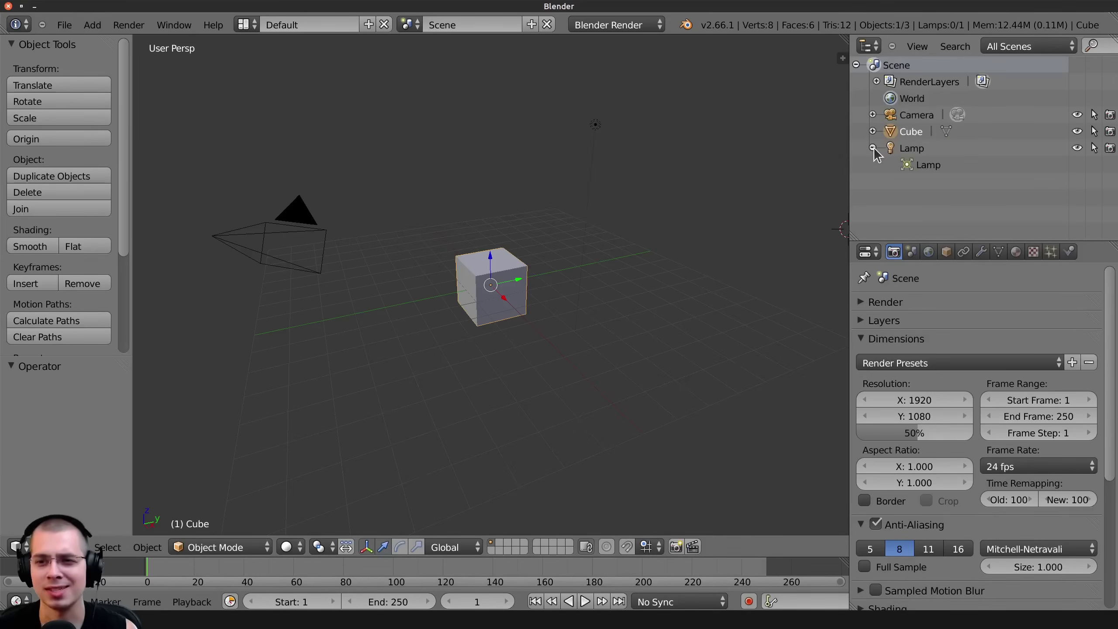
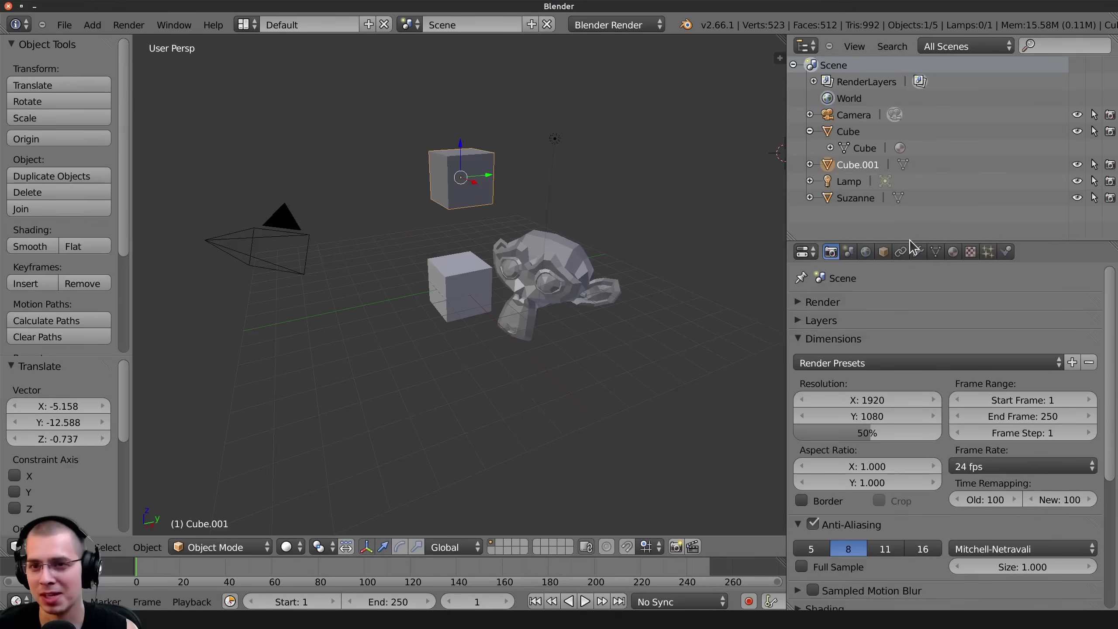
Give the Outliner more height and look at its View and Search menus and the contents of Cube.001.
left_click_drag(910, 242, 894, 338)
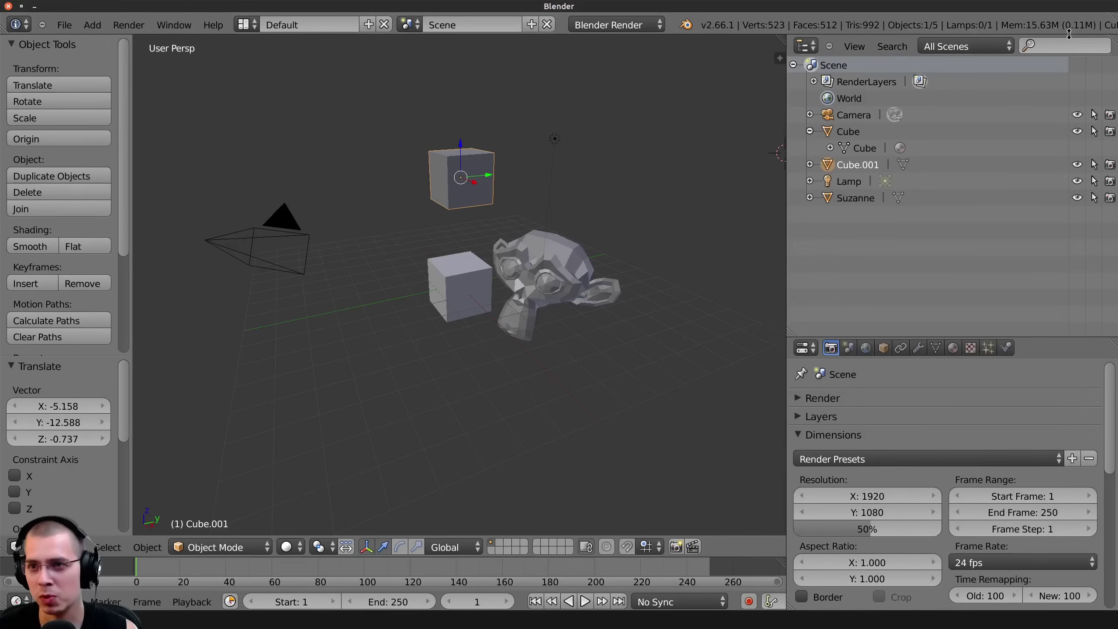
left_click(851, 46)
left_click(888, 49)
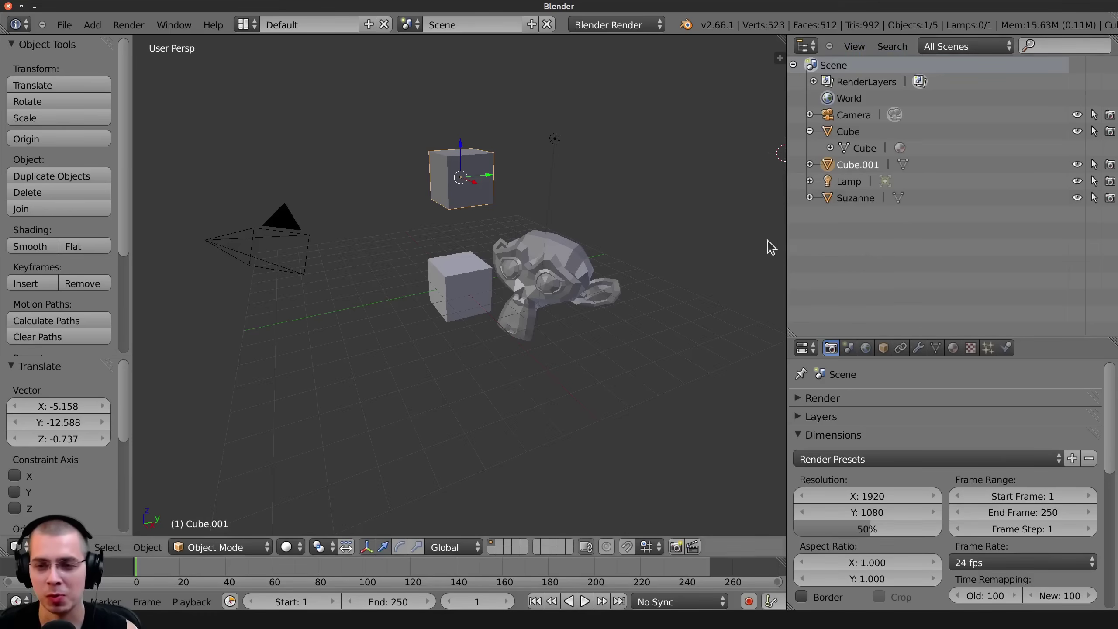
left_click(810, 164)
left_click(809, 165)
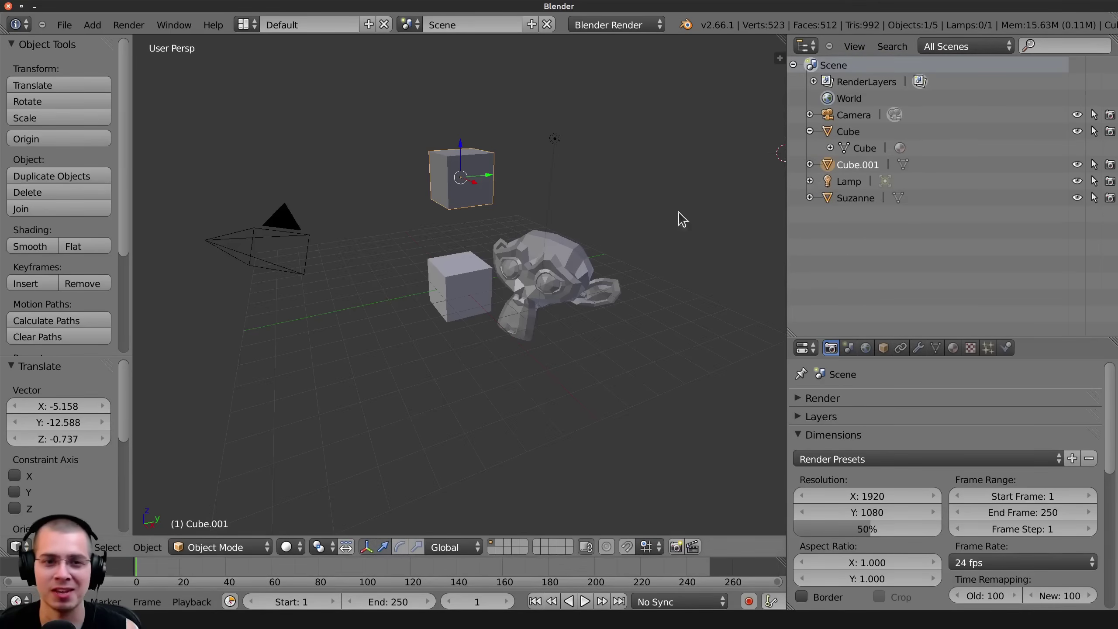
Shrink the Outliner's height and narrow the Outliner and Properties column to give the 3D view more room.
left_click_drag(821, 337, 820, 225)
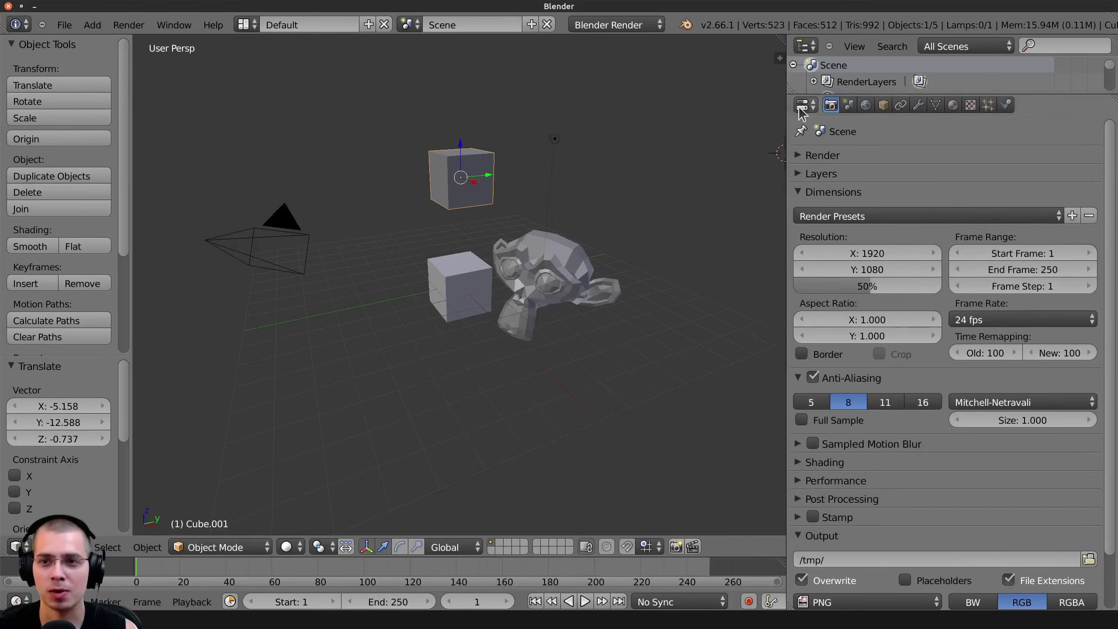
left_click_drag(900, 122, 1012, 122)
middle_click_drag(584, 268, 604, 269)
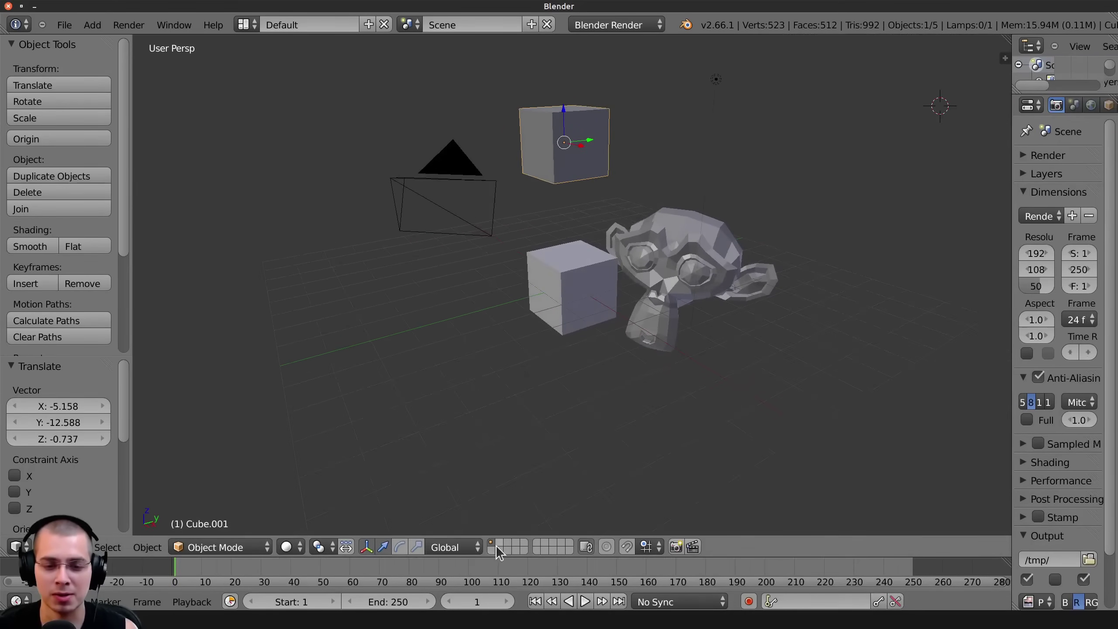
Switch the 3D view to an empty layer and back to layer 1.
left_click(497, 546)
left_click(491, 545)
left_click(498, 553)
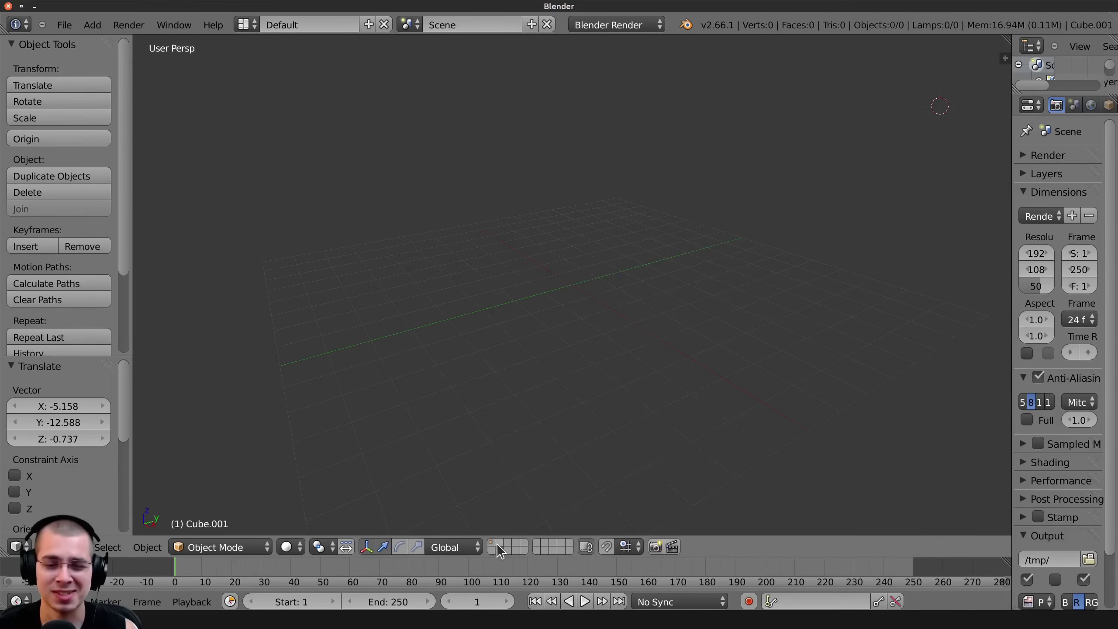
left_click(492, 546)
Select both cubes and move them to layer 2.
middle_click_drag(533, 326, 552, 344)
right_click(552, 345, "shift")
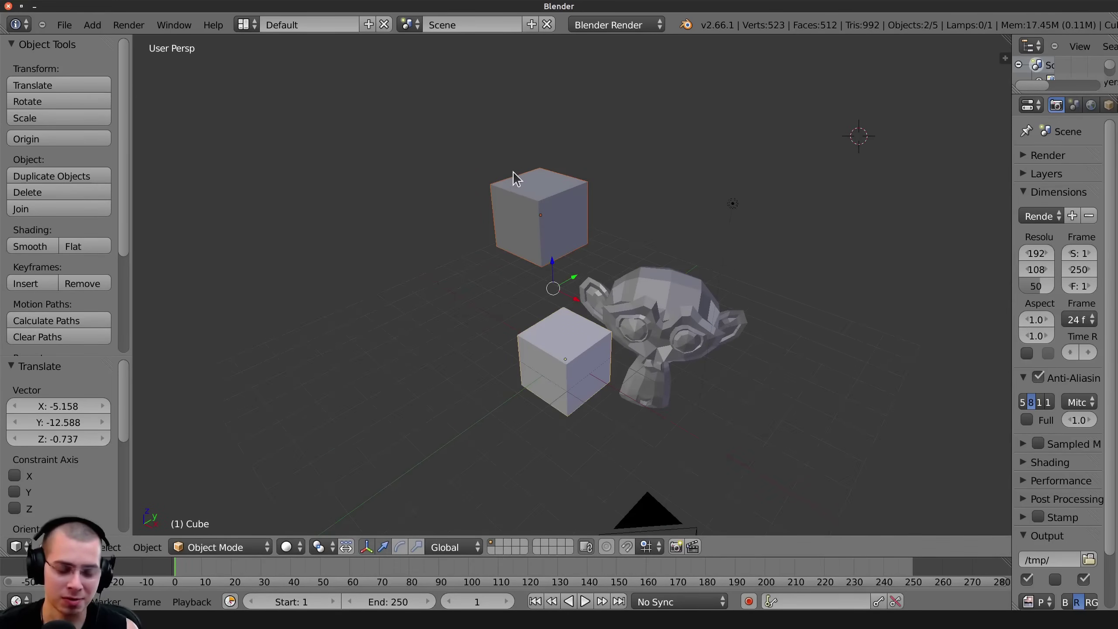
key("m")
key("Escape")
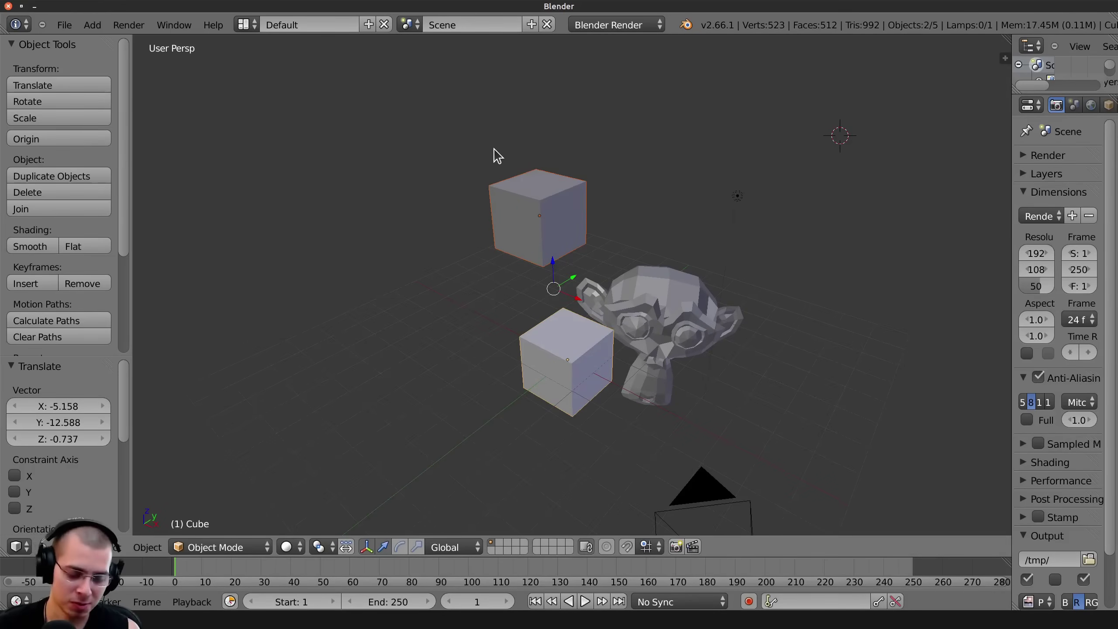
key("m")
key("m")
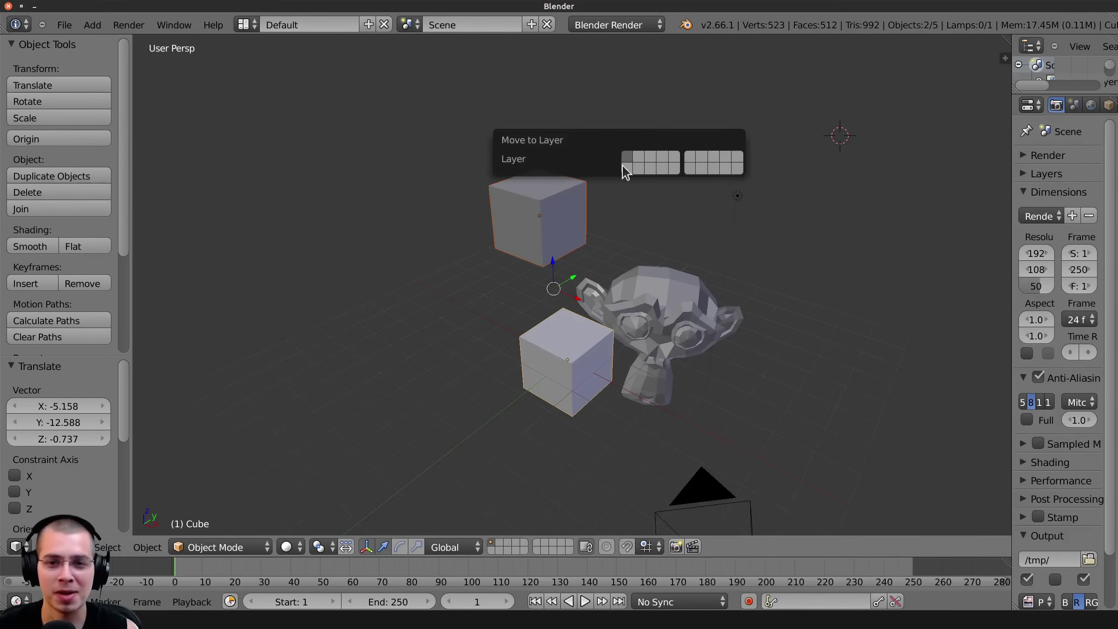
left_click(637, 159)
Check layer 2, layer 1 and an empty layer separately, and view layers 1 and 2 together.
left_click(499, 545)
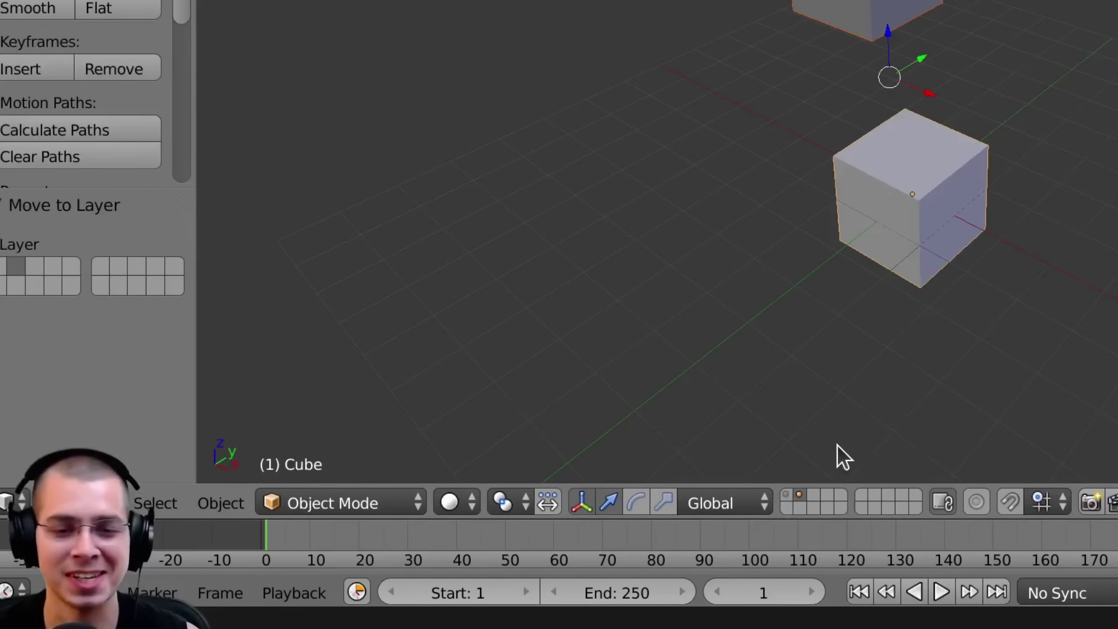
left_click(786, 494)
left_click(899, 494)
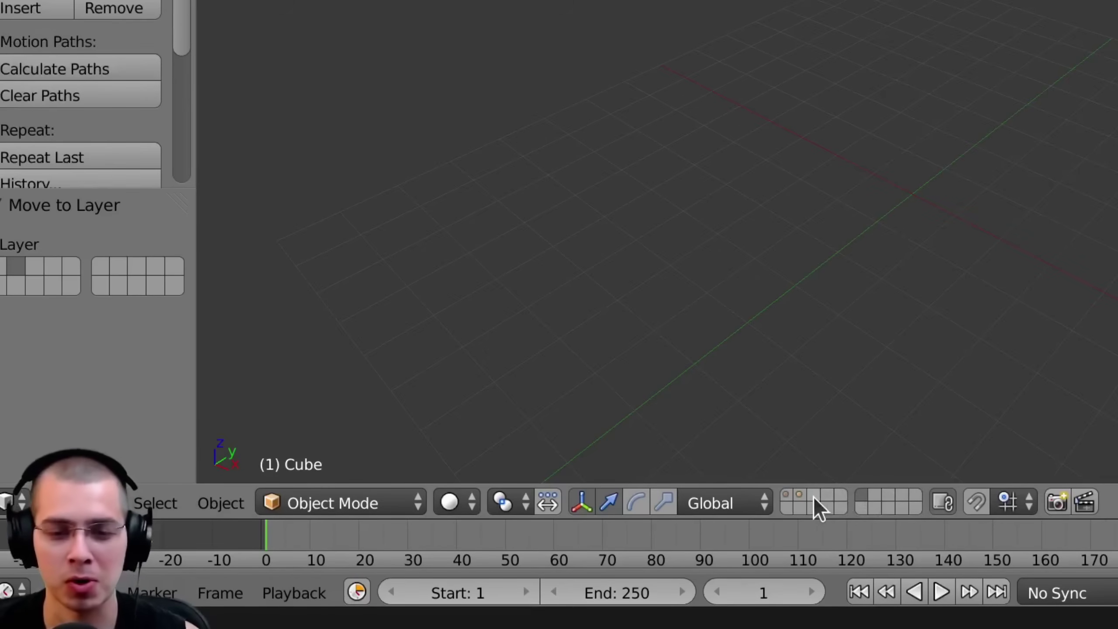
left_click(785, 502)
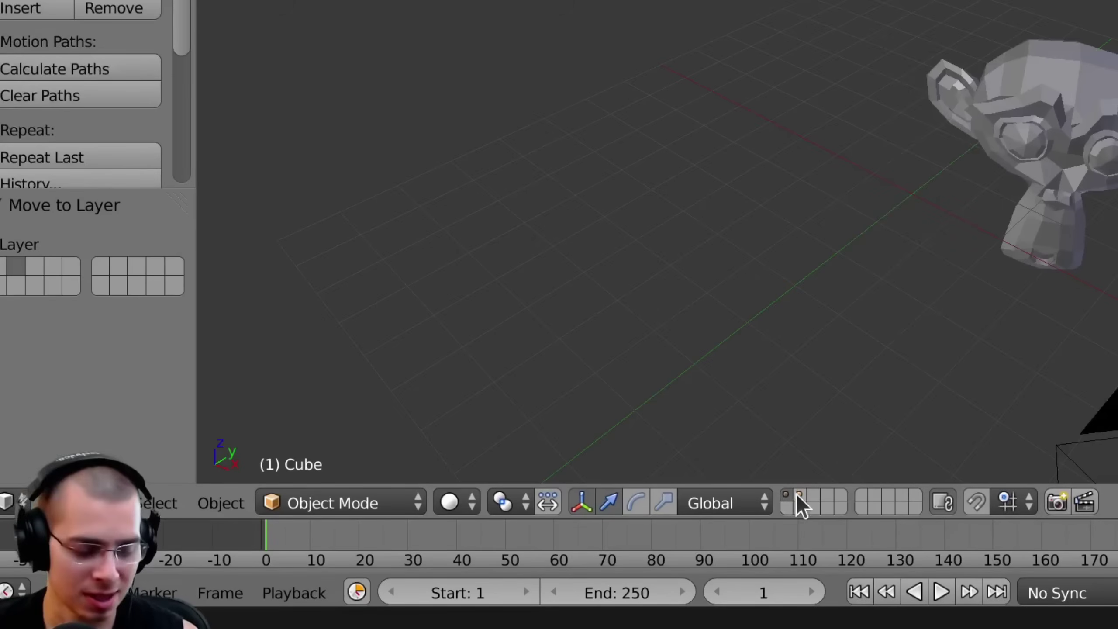
left_click(799, 497, "shift")
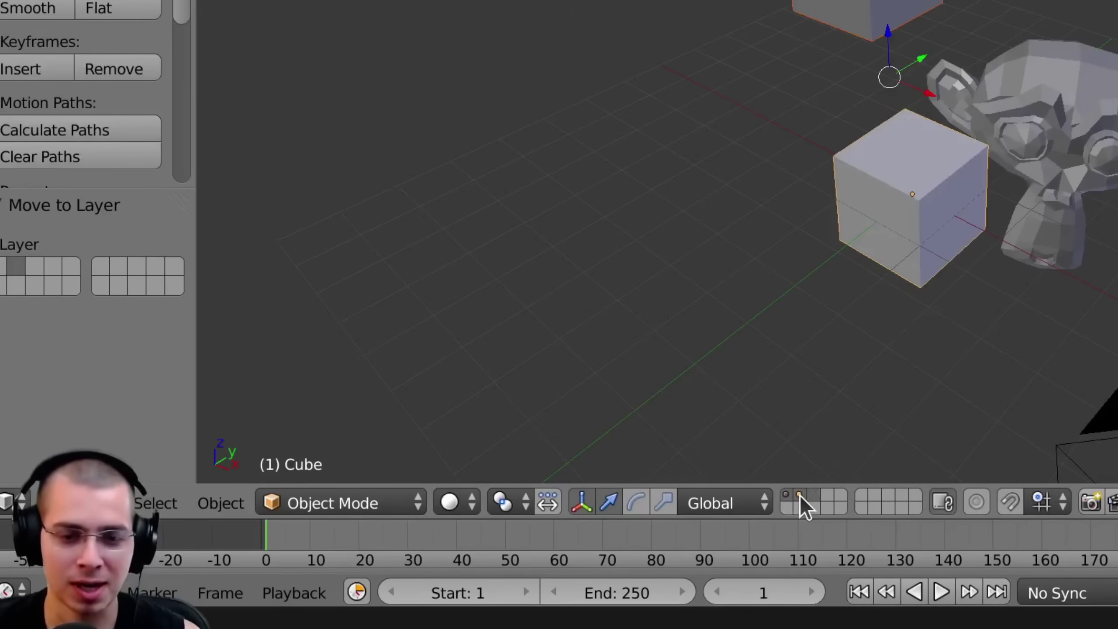
left_click(801, 500)
middle_click_drag(936, 177, 939, 117)
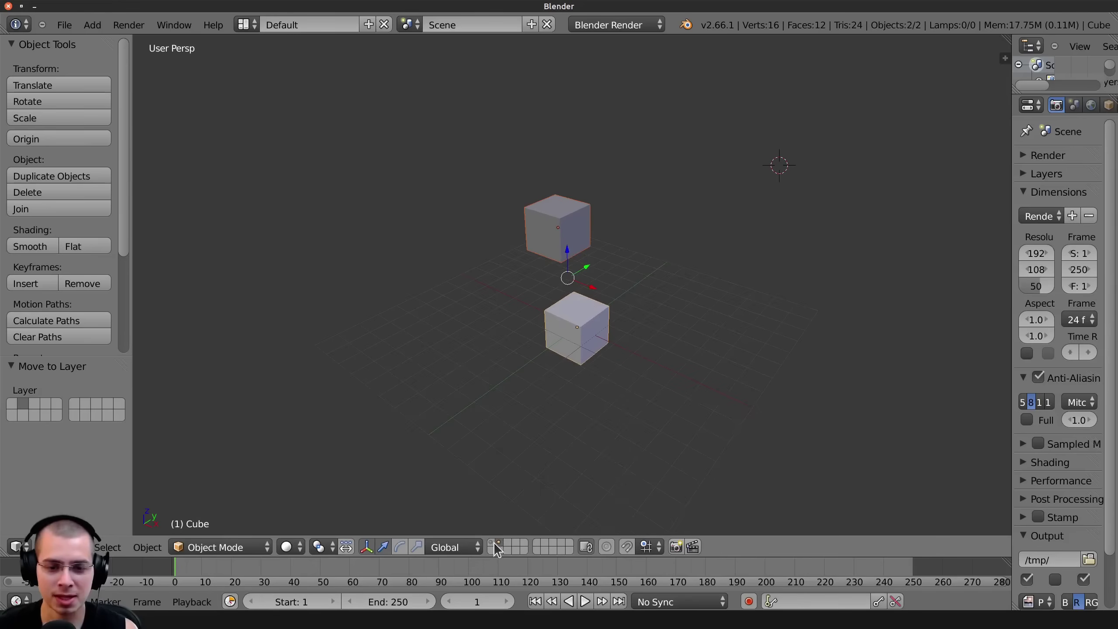
Move the Suzanne monkey head from layer 1 to layer 3.
left_click(788, 495)
right_click(964, 94)
key("m")
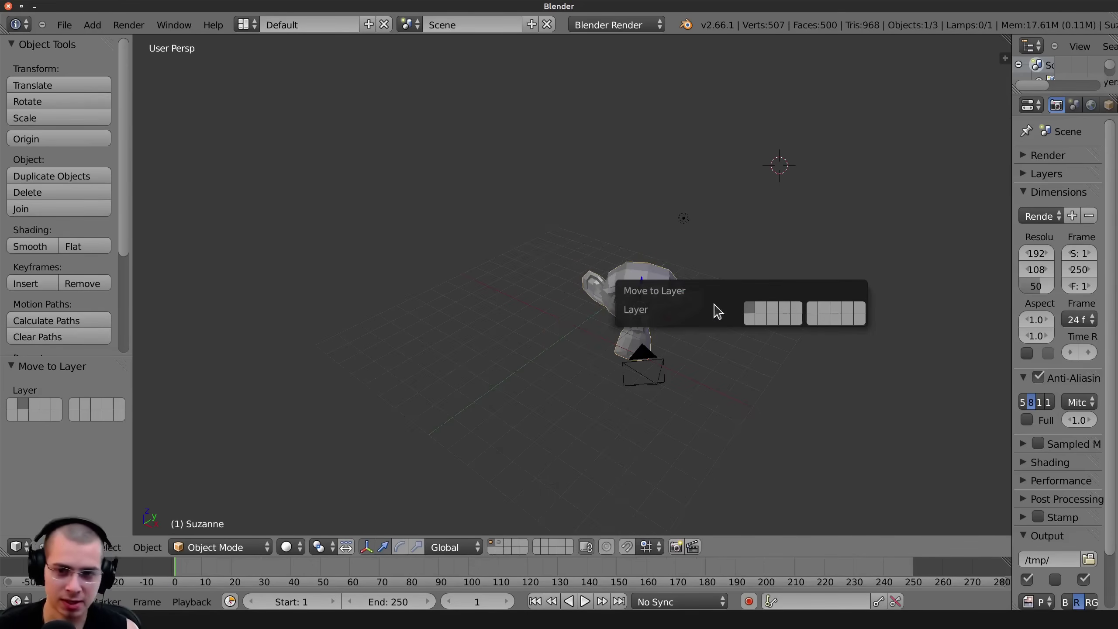
left_click(778, 309)
left_click(721, 175)
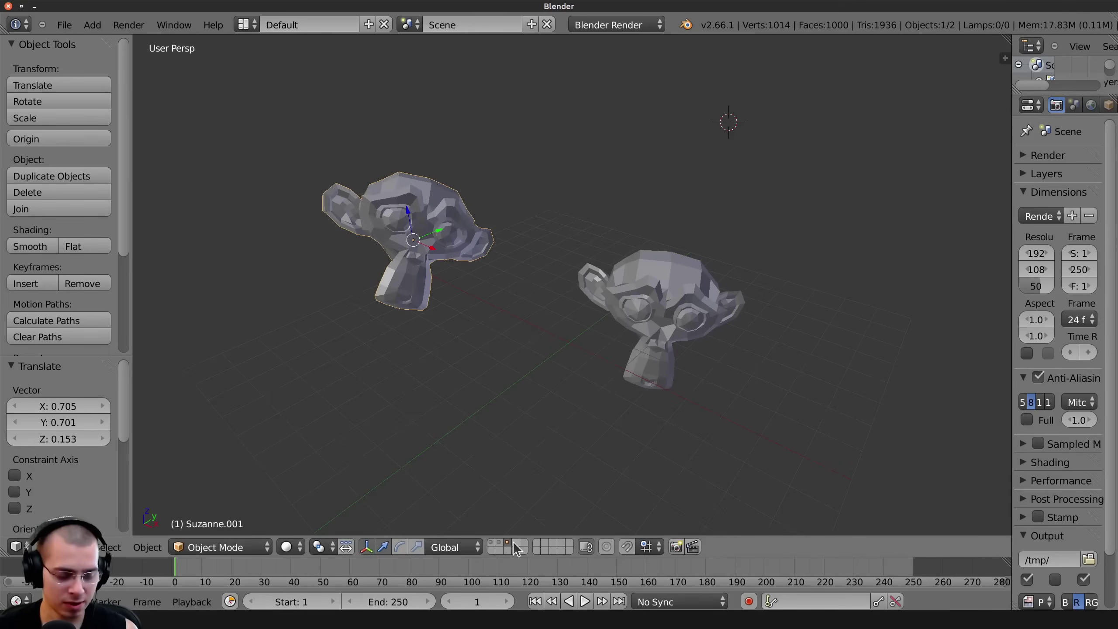
Display layers 1, 2 and 3 one at a time to check which objects each contains.
left_click(500, 543)
left_click(491, 543)
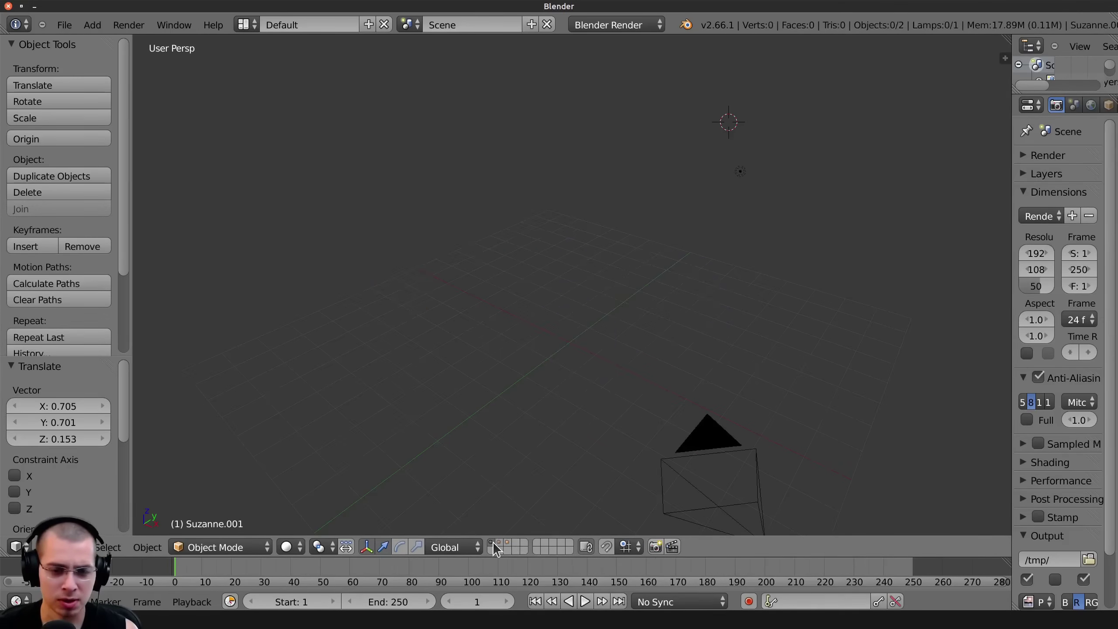
left_click(499, 543)
left_click(507, 542)
left_click(500, 543)
left_click(492, 543)
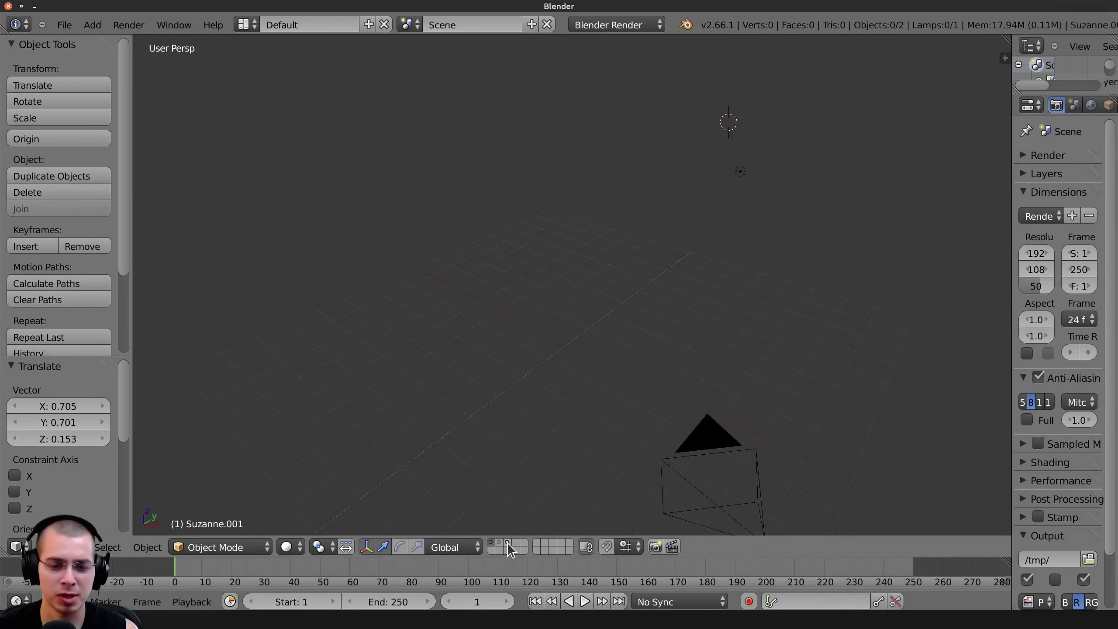
Show layers 1, 2 and 3 together and deselect all objects.
left_click(508, 542, "shift")
left_click(499, 542, "shift")
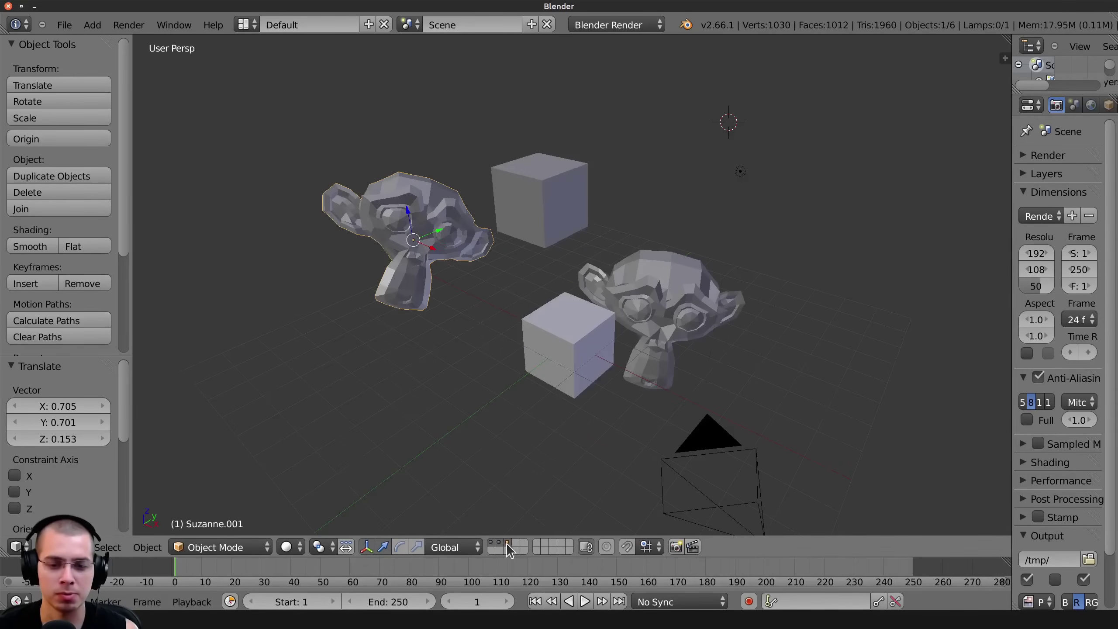
key("a")
middle_click_drag(638, 366, 569, 344)
scroll(569, 344, "down", 4)
scroll(569, 343, "up", 4)
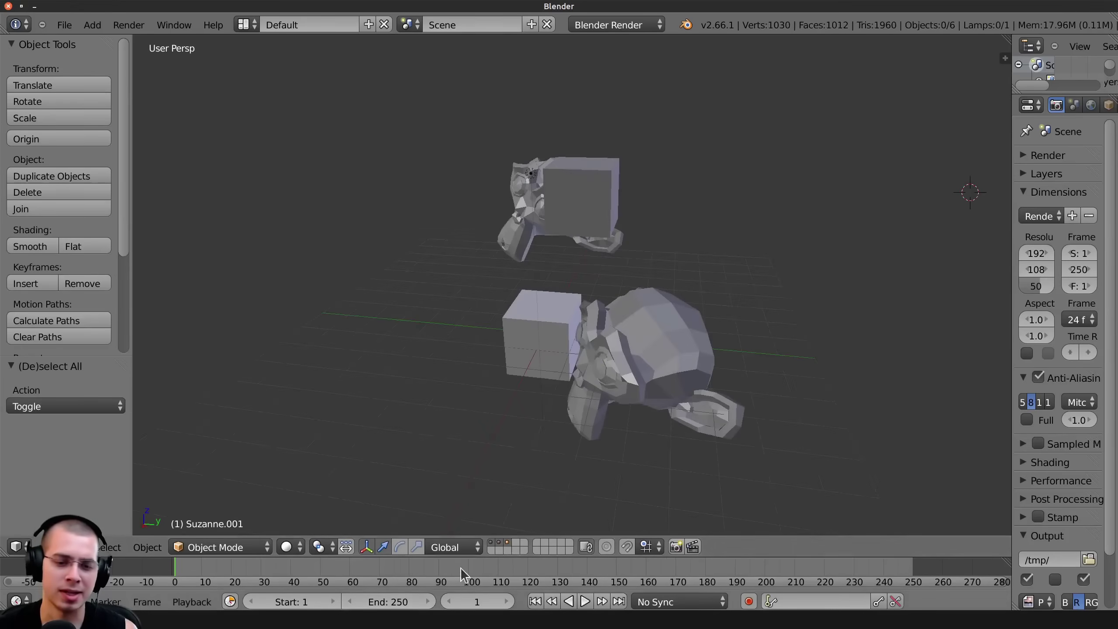
Check layers 1, 2 and 3 by hiding layer 2's cubes, and show all three layers together again.
left_click(493, 542)
left_click(499, 543)
left_click(507, 543)
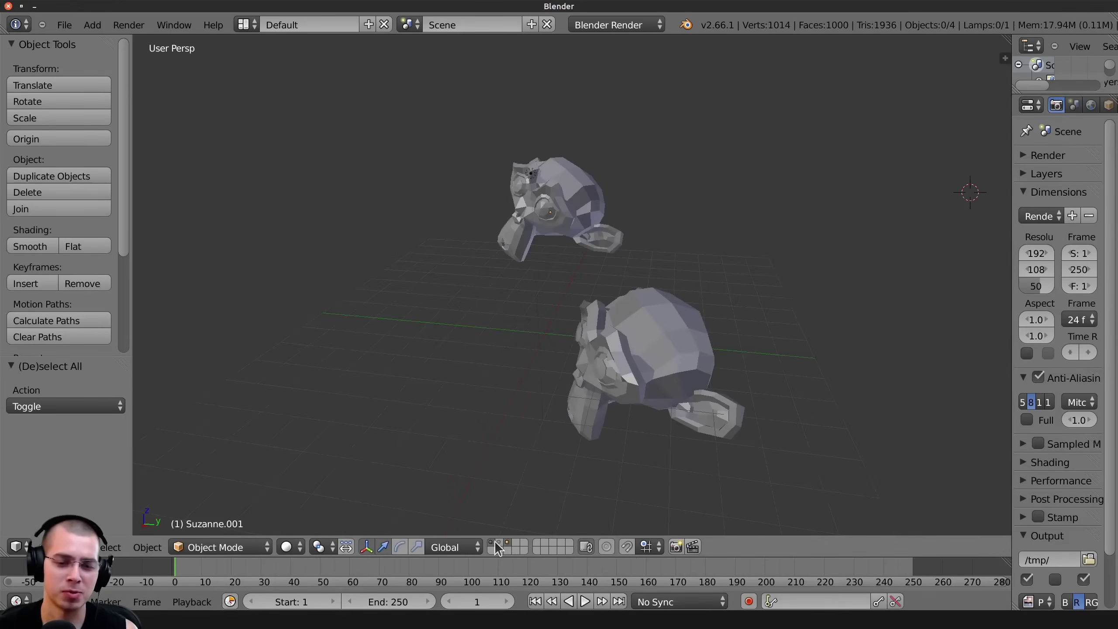
left_click(500, 543, "shift")
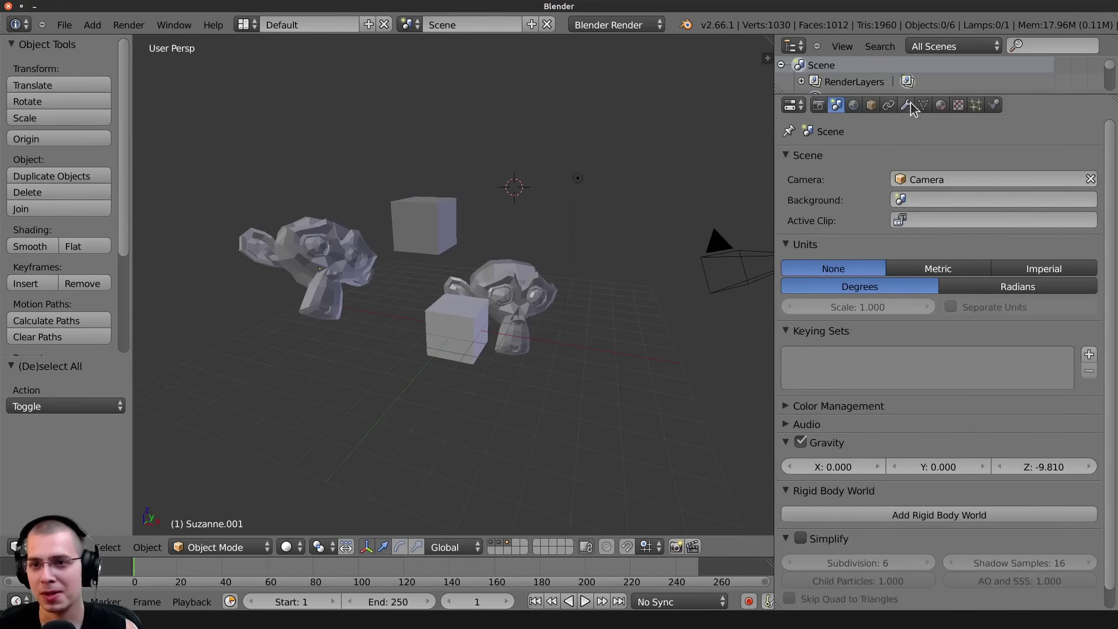
Look through the Properties editor's physics, particle, constraint and scene settings, ending at the render settings.
left_click(994, 105)
left_click(942, 105)
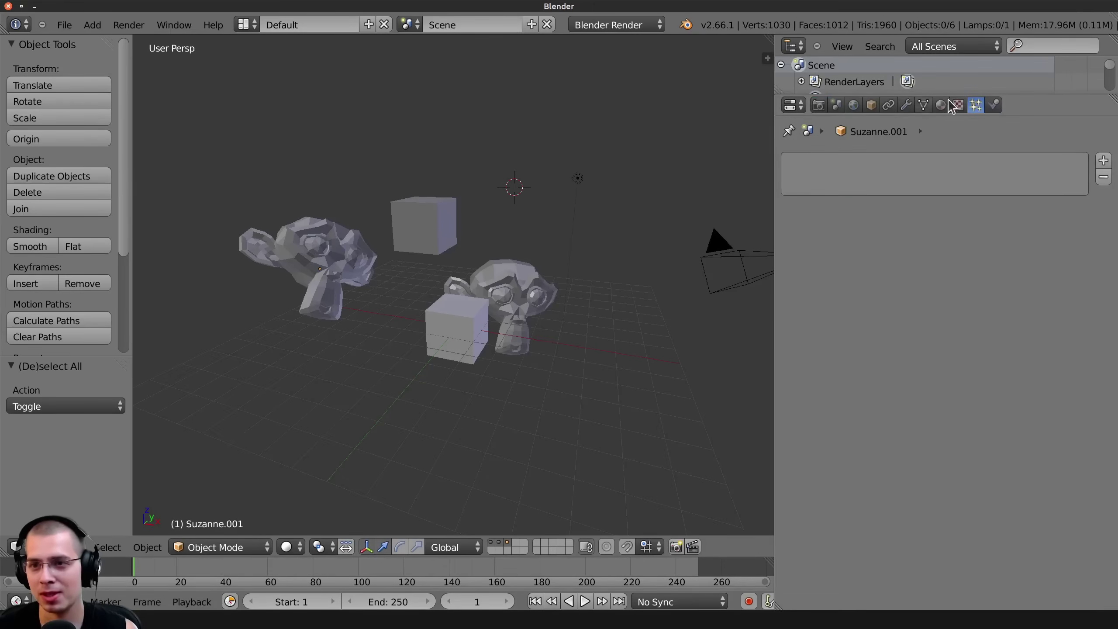
left_click(924, 105)
left_click(888, 105)
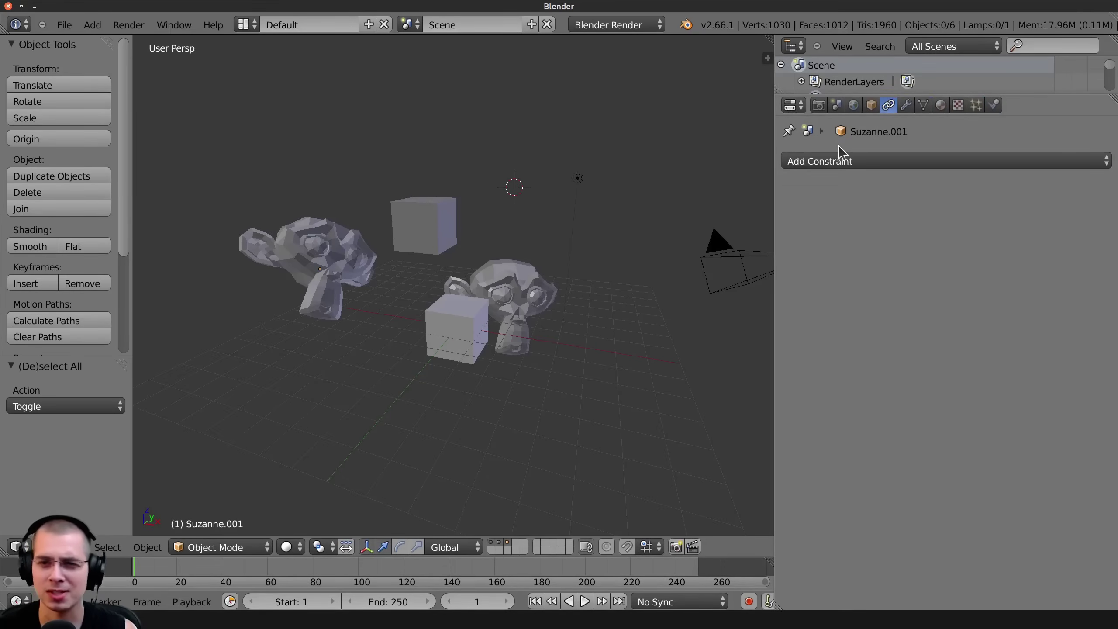
left_click(837, 106)
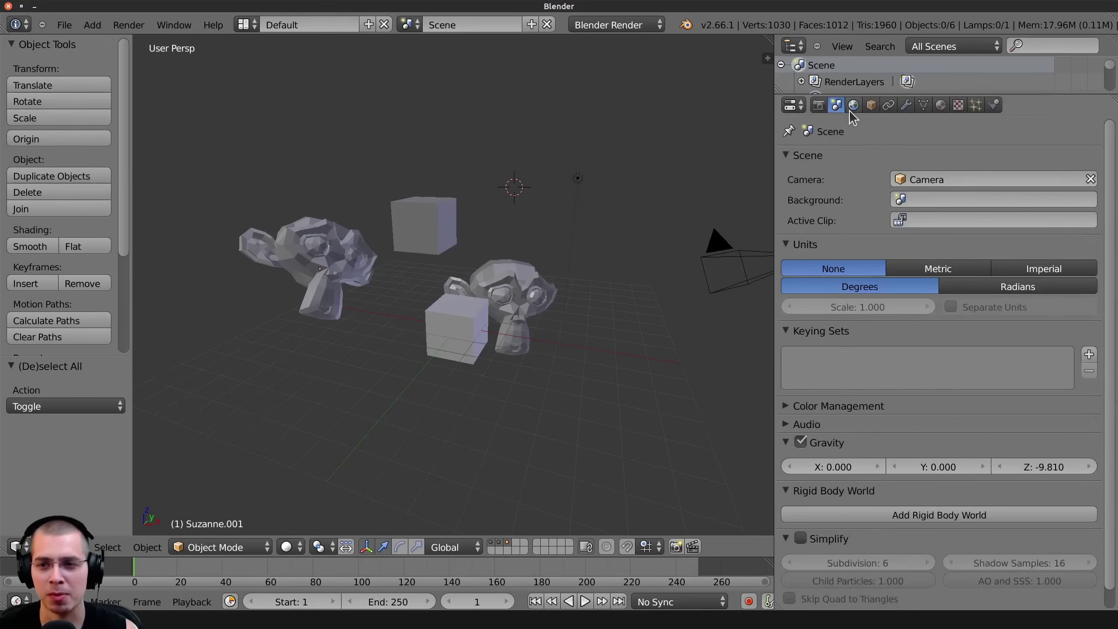
left_click(819, 106)
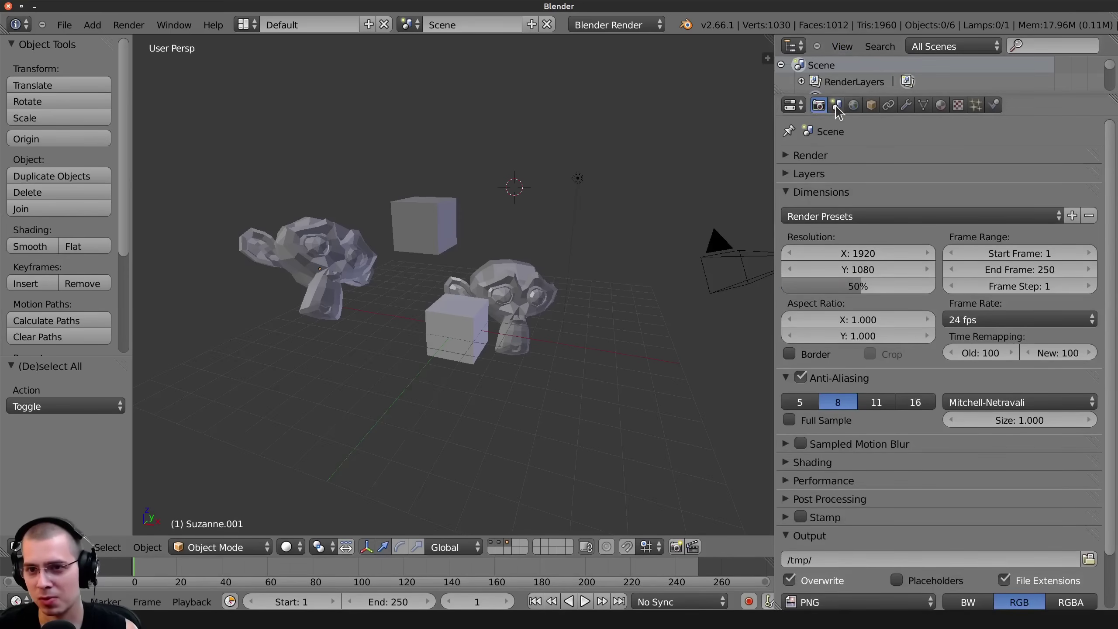
Expand the Render and Layers sections of the render settings, and check the scene and world settings before returning.
left_click(787, 174)
left_click(788, 155)
left_click(835, 104)
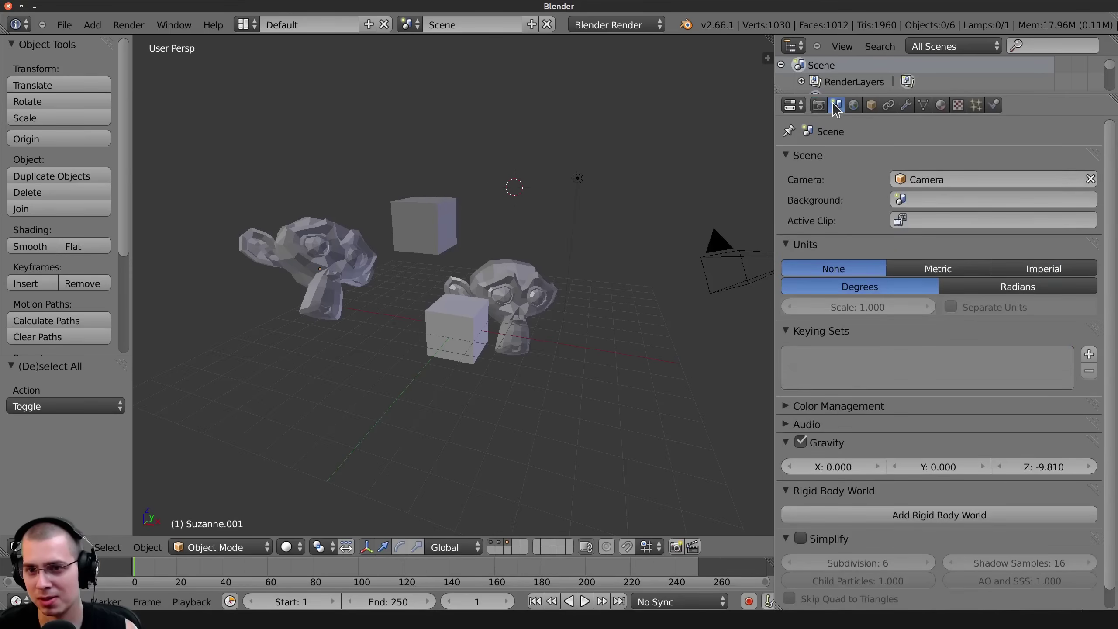
left_click(854, 105)
left_click(819, 104)
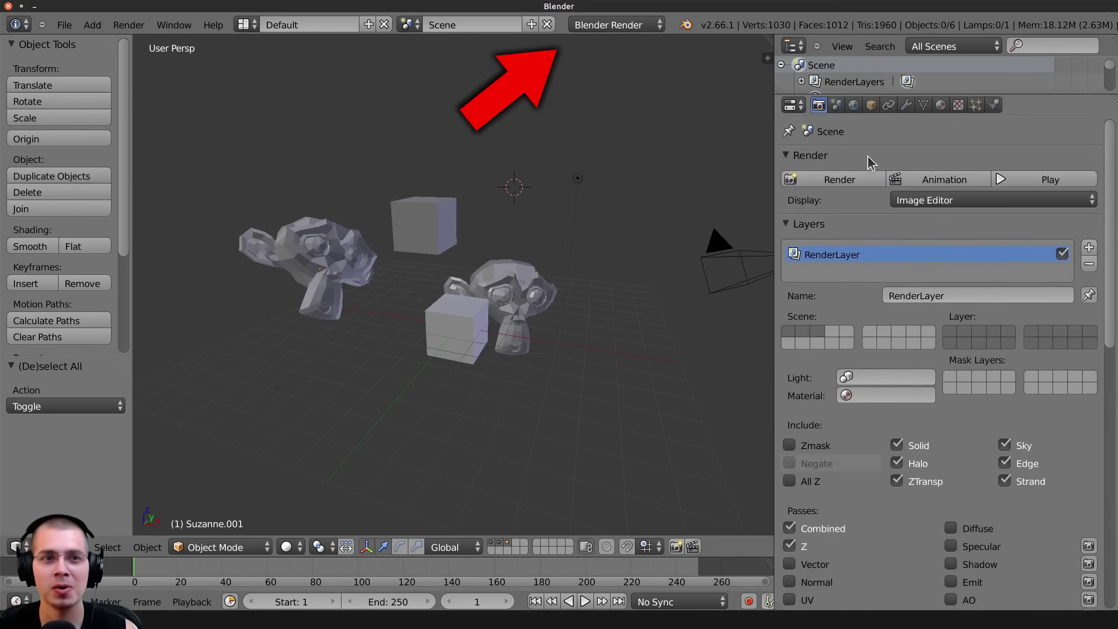
Widen the 3D view by narrowing the Properties editor, and look at the available render engines.
left_click(612, 24)
left_click_drag(774, 146, 920, 155)
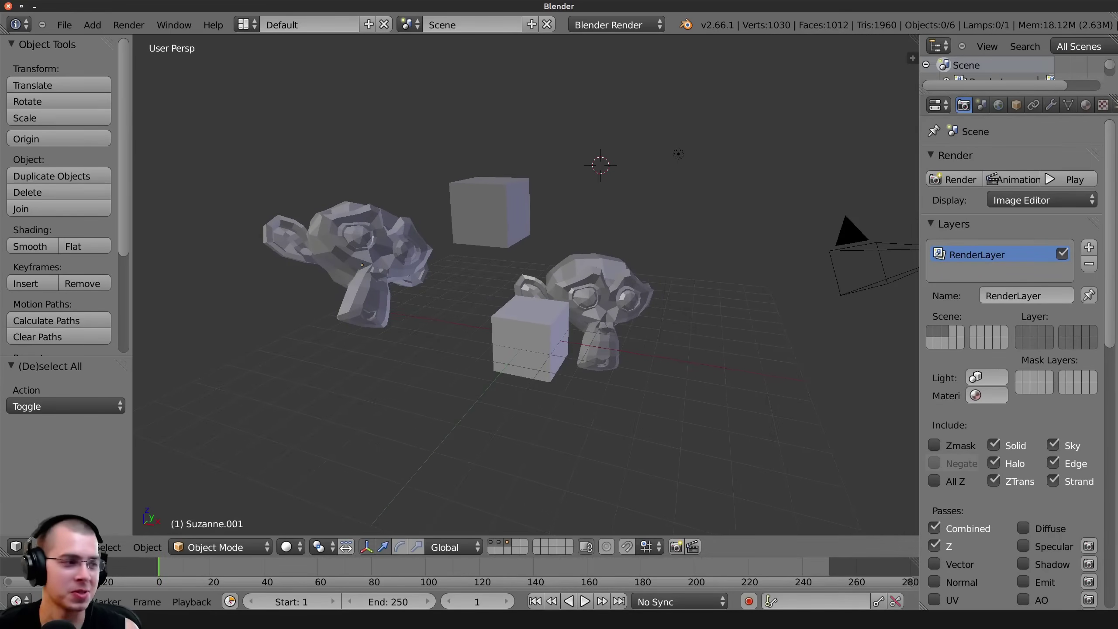
left_click(605, 26)
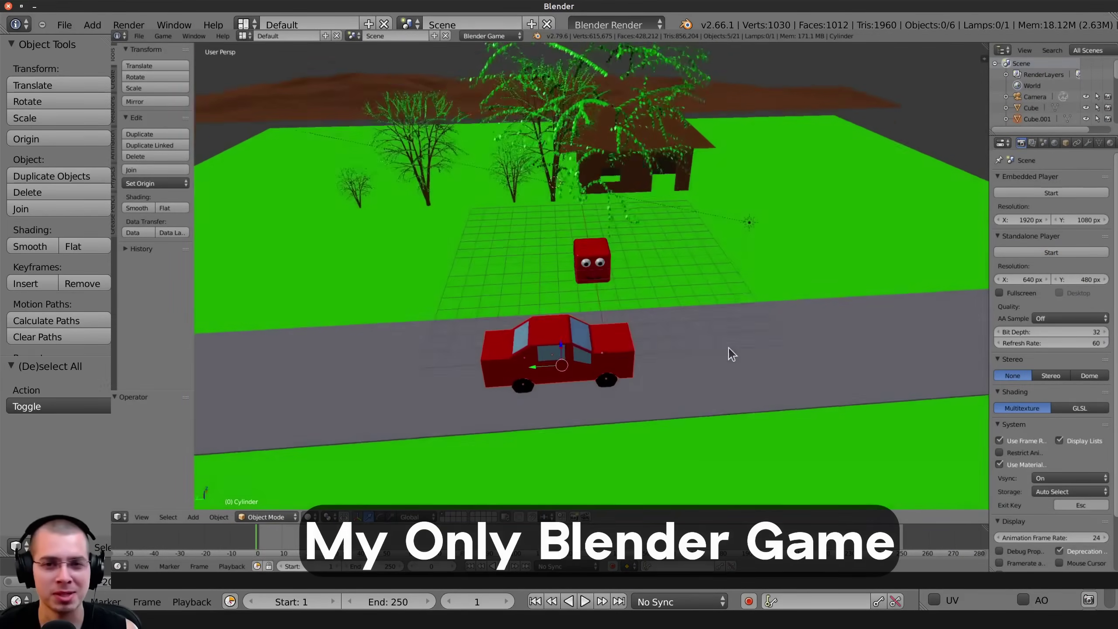
View the Blender Game scene with the car and house through the camera and start the game.
middle_click_drag(729, 348, 705, 330)
key("KP_0")
key("p")
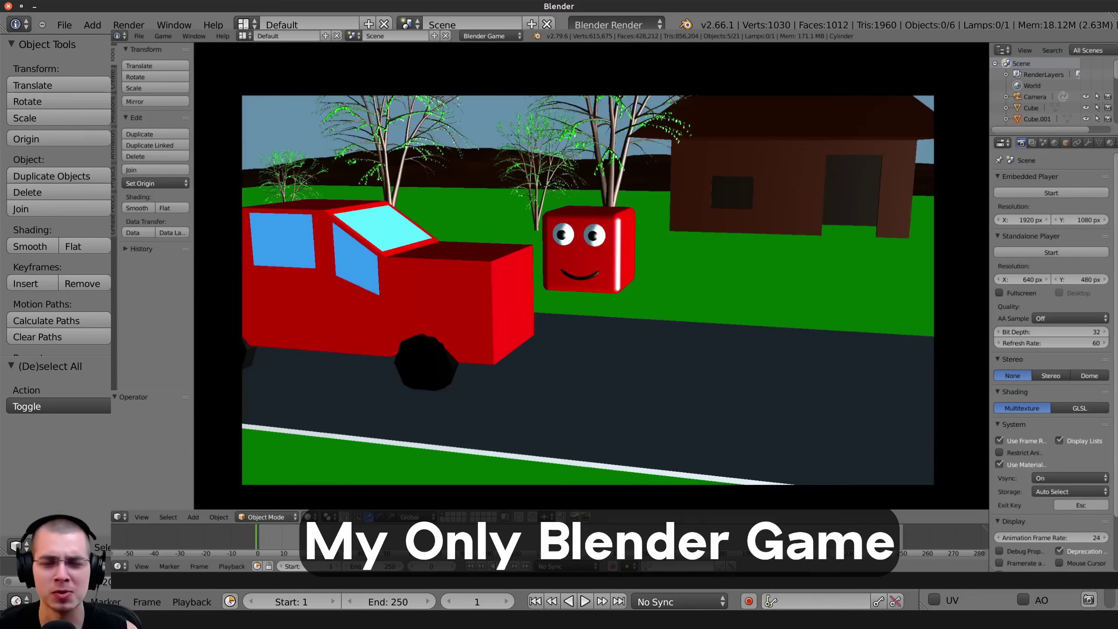
Steer the smiling red cube around the road, car and house in the running game.
key("Down")
key("Right")
key("Left")
key("Right")
key("Left")
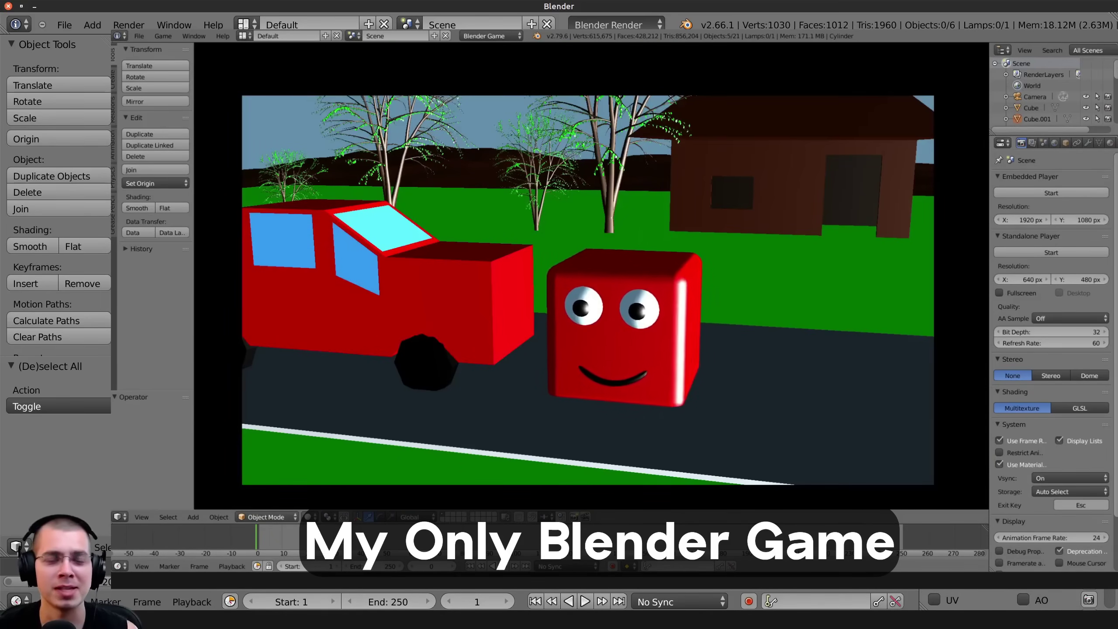
key("Down")
key("Right")
key("Up")
key("Left")
key("Right")
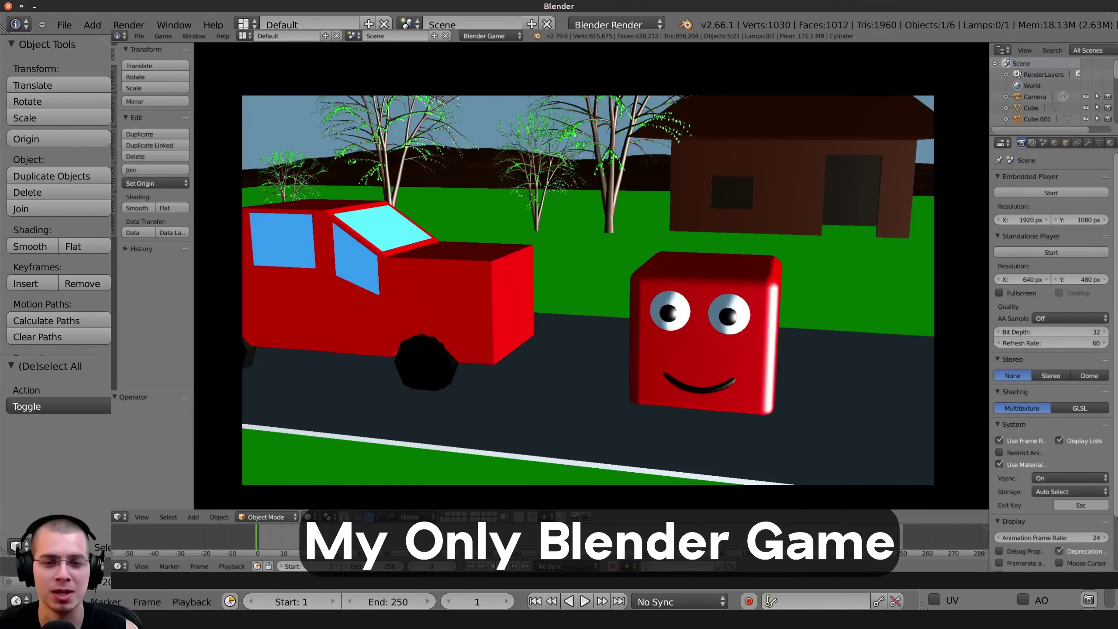
key("Down")
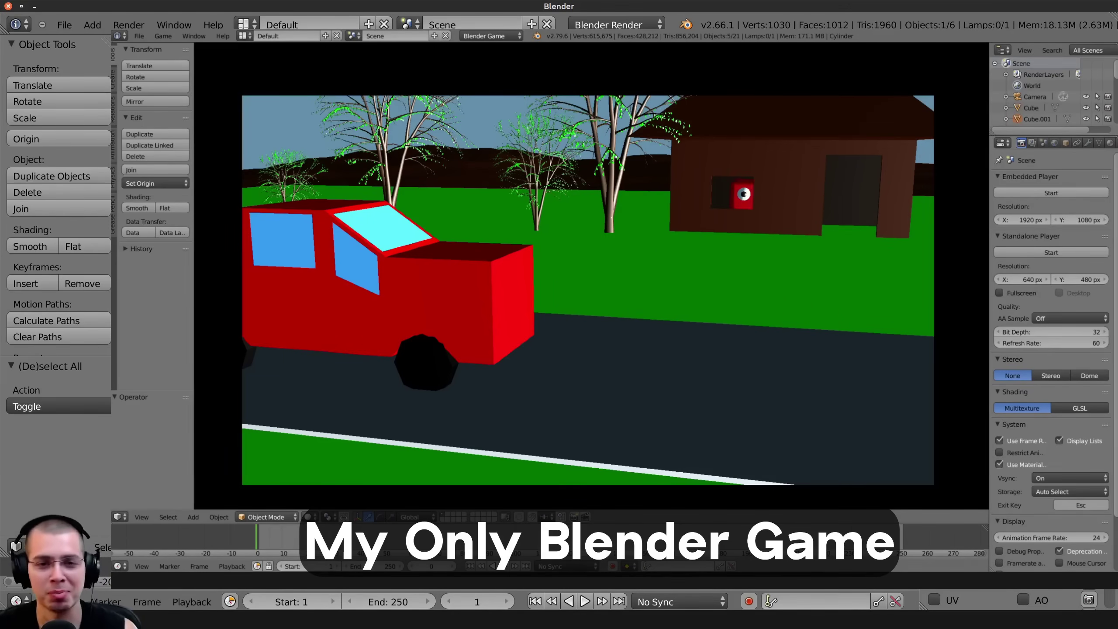
key("Left")
key("Up")
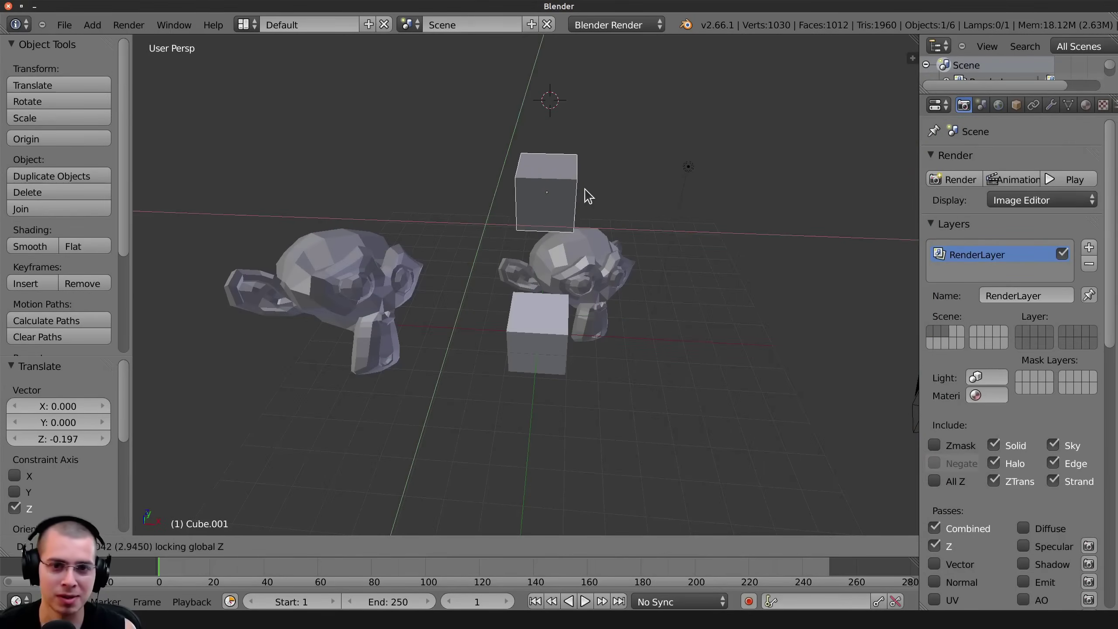
Move the upper cube with the global Z axis locked, and open the list of render engines.
left_click(589, 196)
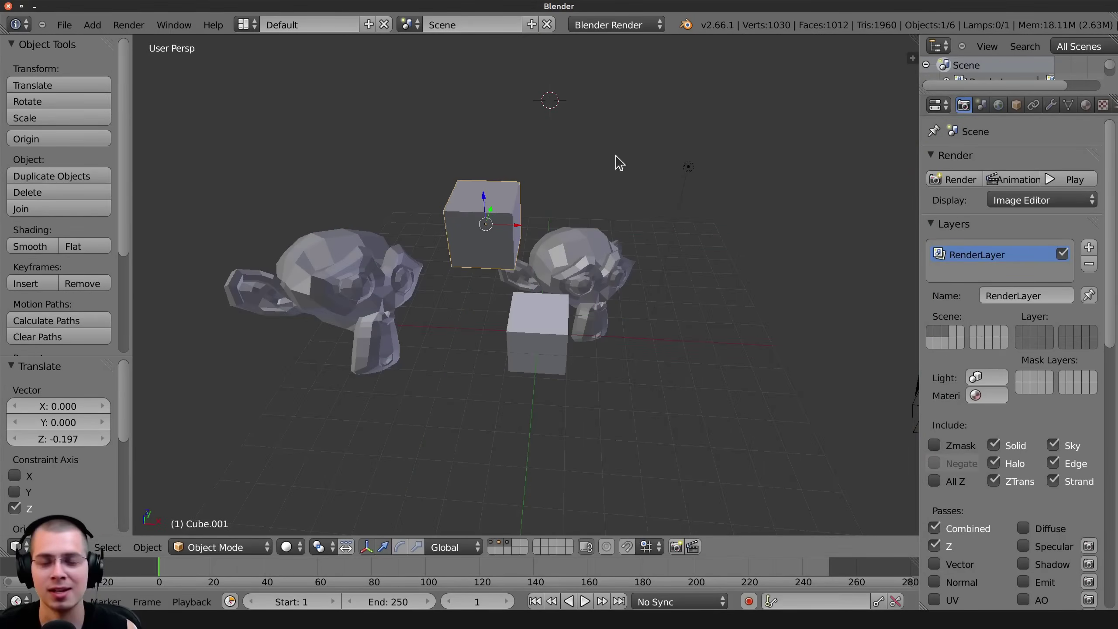
middle_click_drag(616, 162, 682, 219)
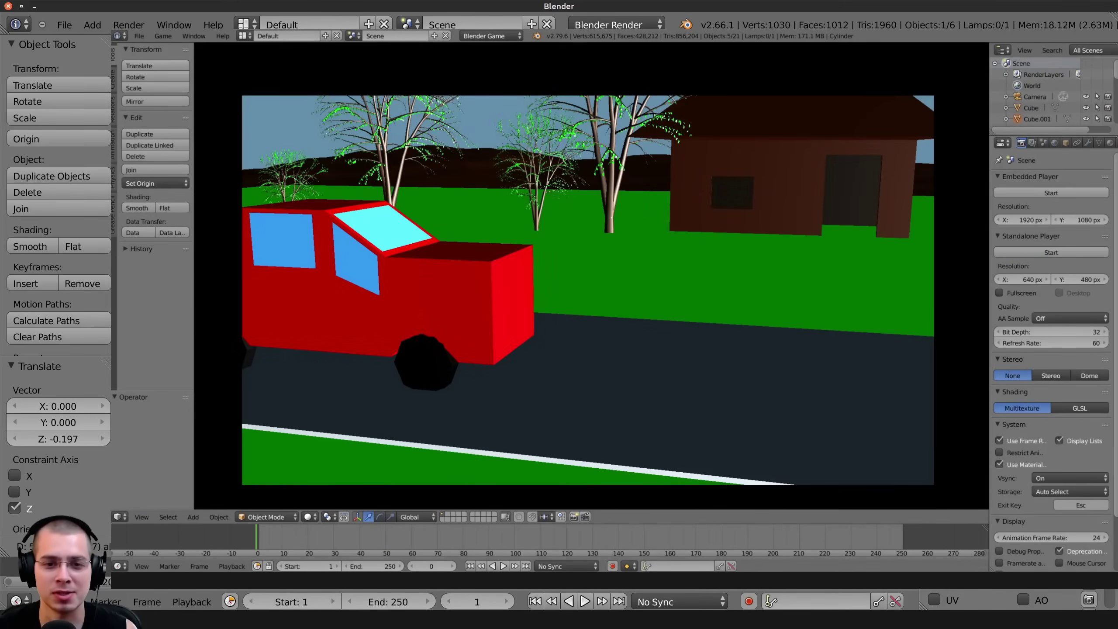
left_click(607, 24)
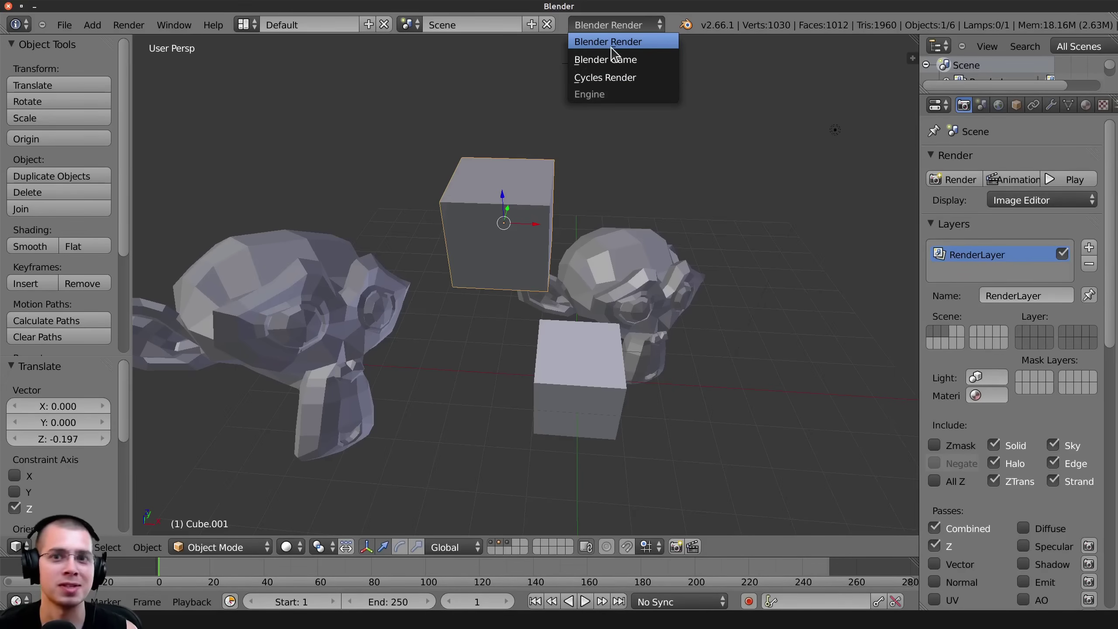
Toggle the viewport repeatedly between wireframe and solid shading, viewing the cubes and monkey heads from different angles.
key("z")
key("z")
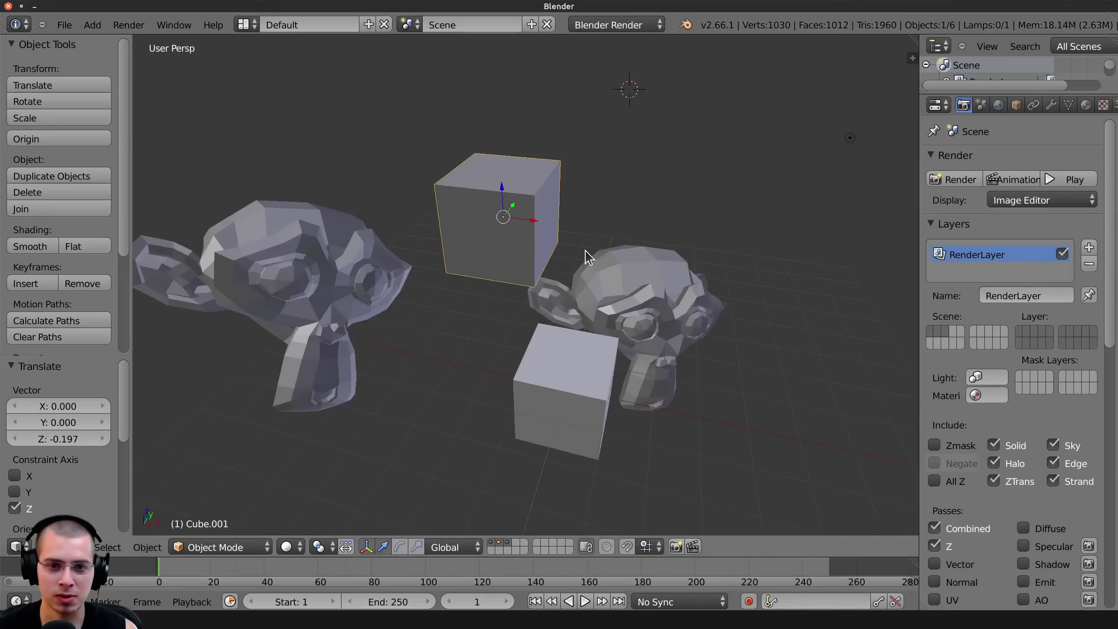
key("z")
key("z")
key("z")
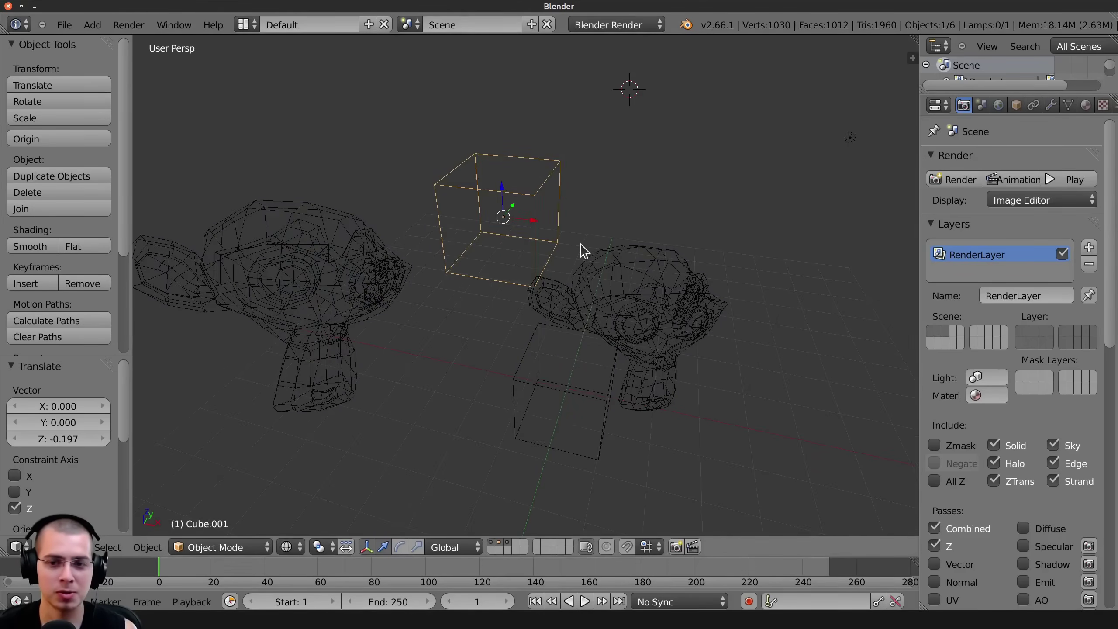
middle_click_drag(584, 256, 447, 238)
key("z")
key("z")
middle_click_drag(486, 280, 564, 170)
key("z")
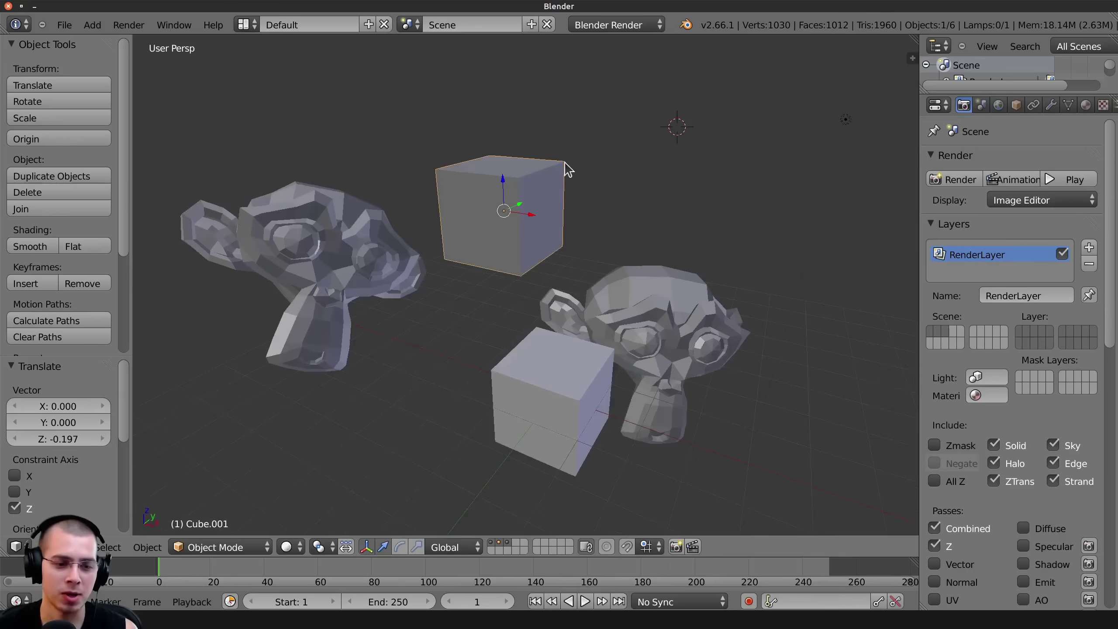
key("z")
key("z")
key("z")
Set the 3D view's viewport shading to Solid.
left_click(287, 547)
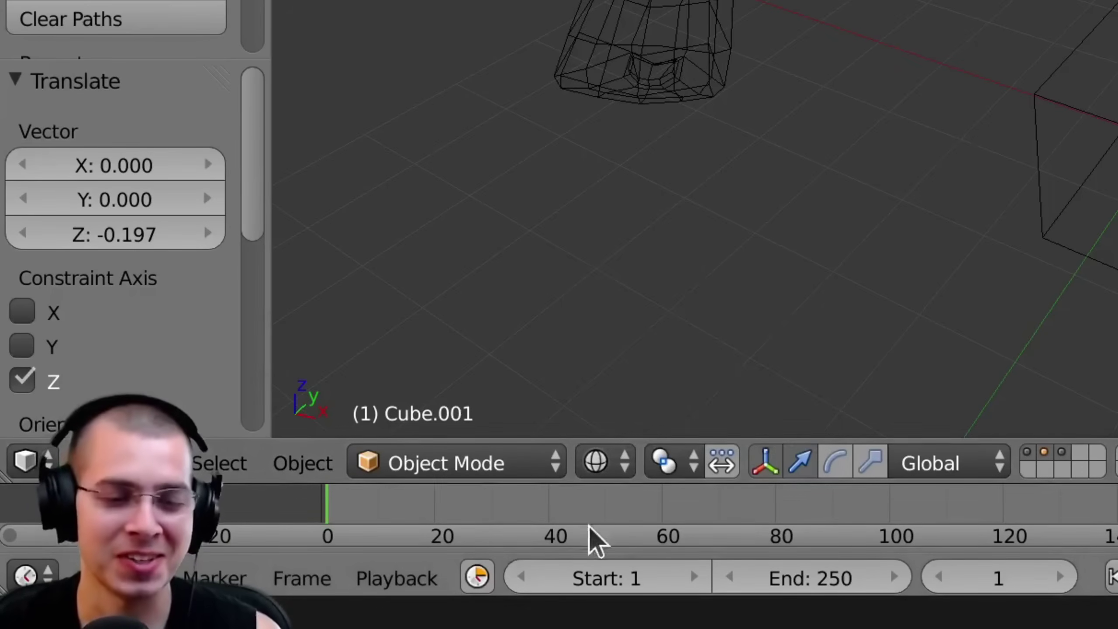
left_click(597, 461)
left_click(304, 491)
scroll(457, 270, "down", 2)
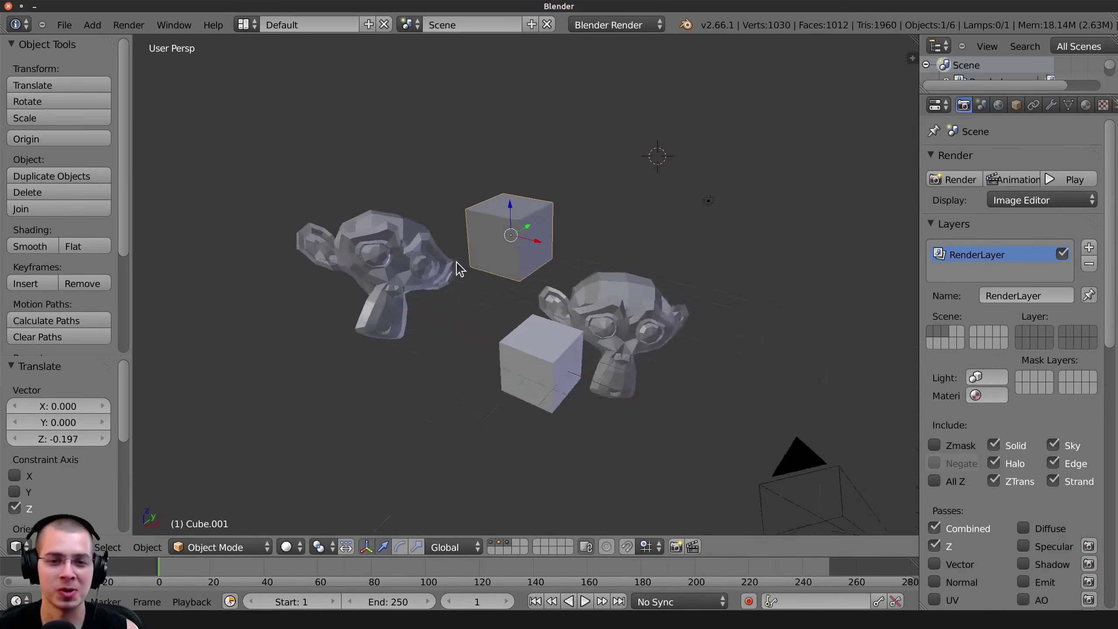
Switch the render engine to Cycles Render and set the viewport shading to Rendered.
middle_click_drag(457, 270, 425, 282)
left_click(638, 22)
left_click(593, 80)
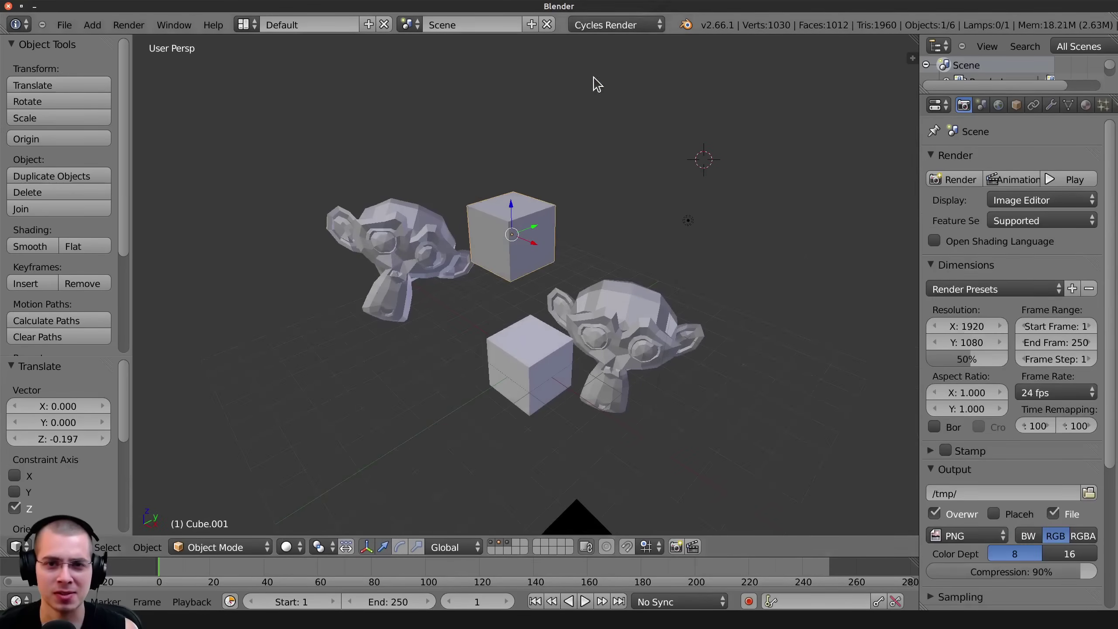
middle_click_drag(528, 389, 492, 499)
scroll(406, 520, "up", 2)
left_click(287, 547)
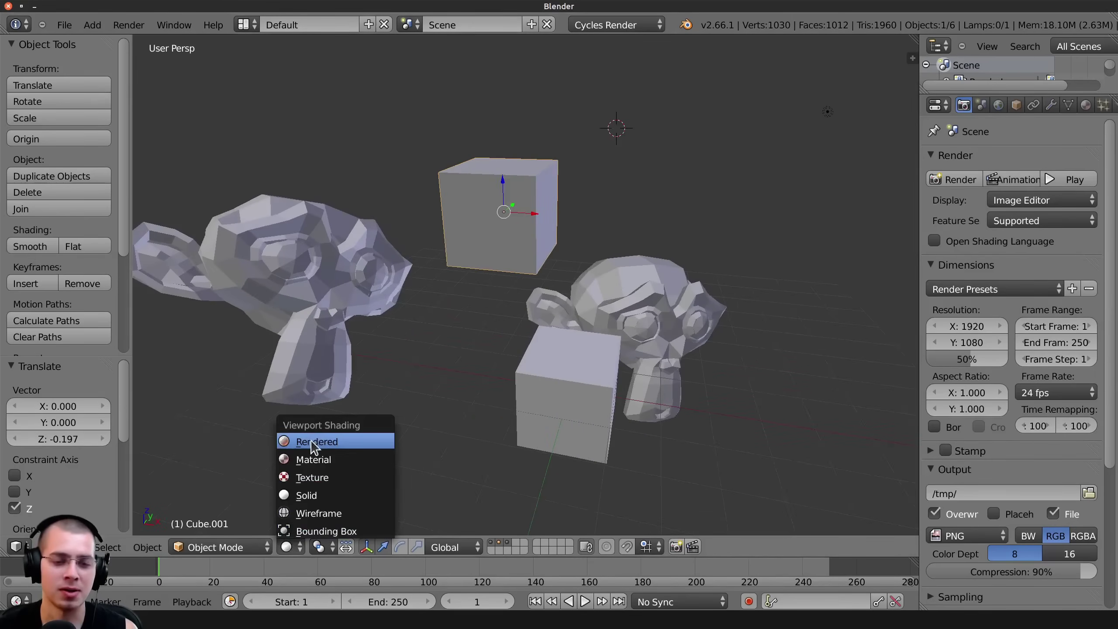
left_click(334, 442)
Switch the render engine to Blender Render and look over the other available engines.
left_click(617, 24)
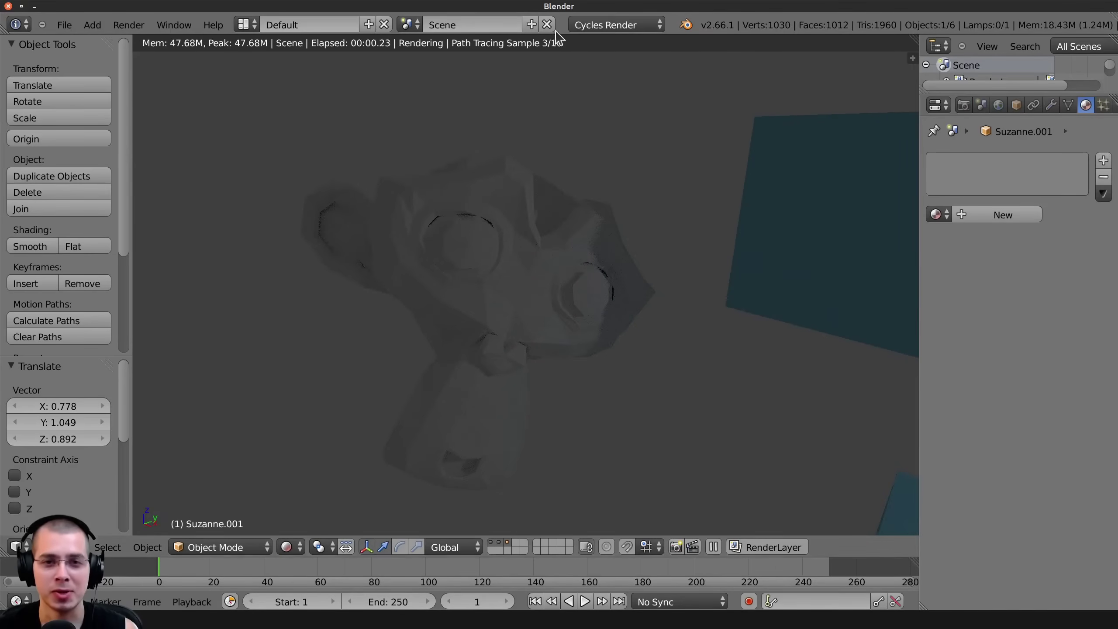
left_click(605, 25)
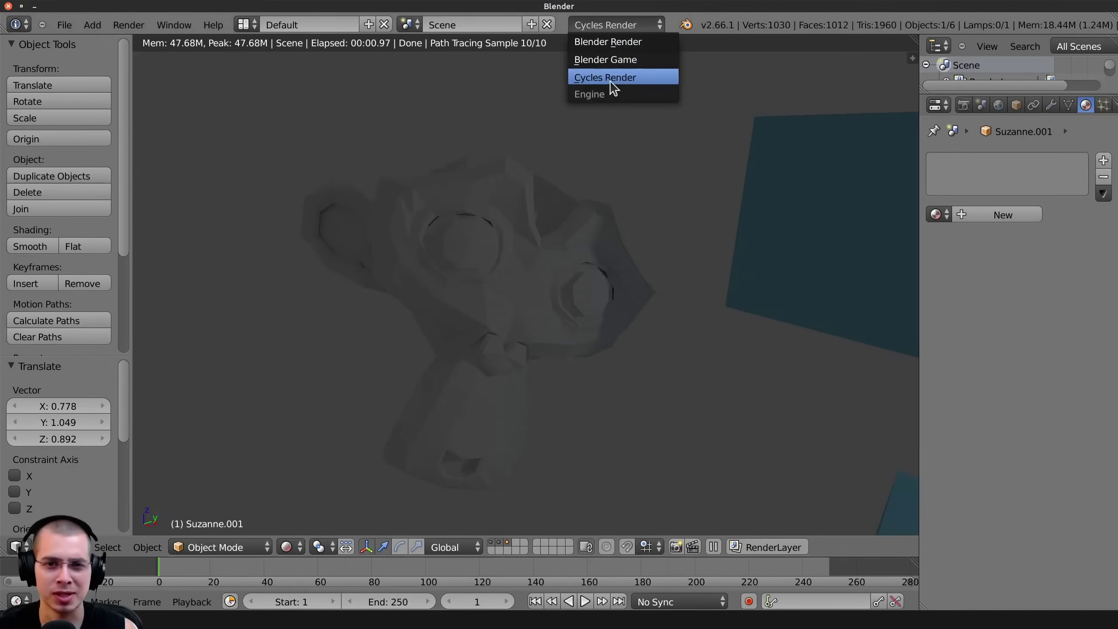
left_click(613, 43)
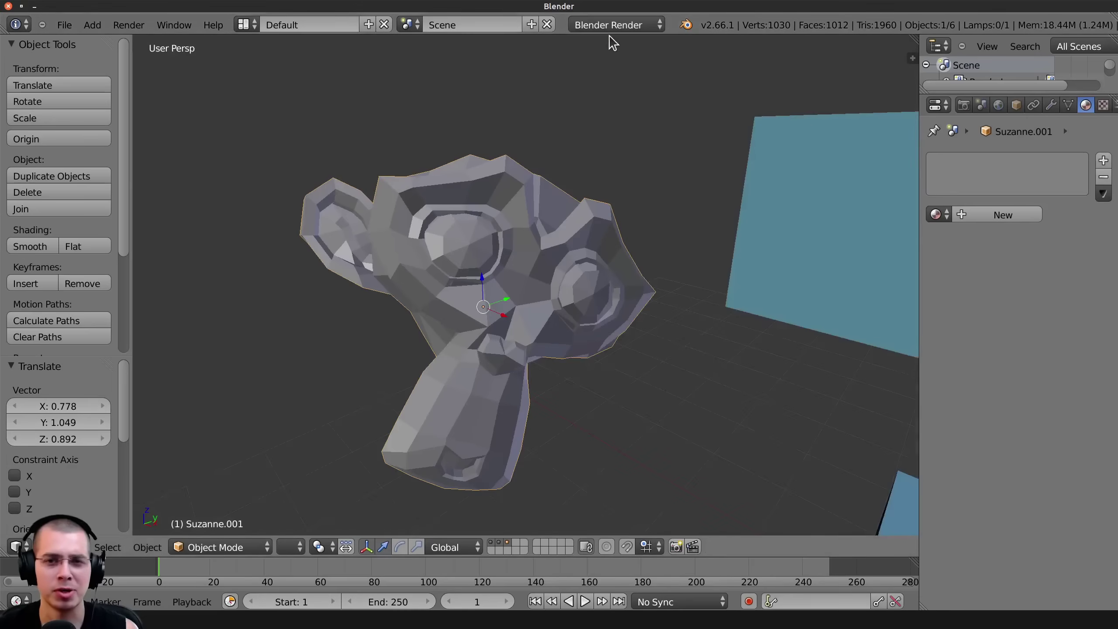
left_click(610, 27)
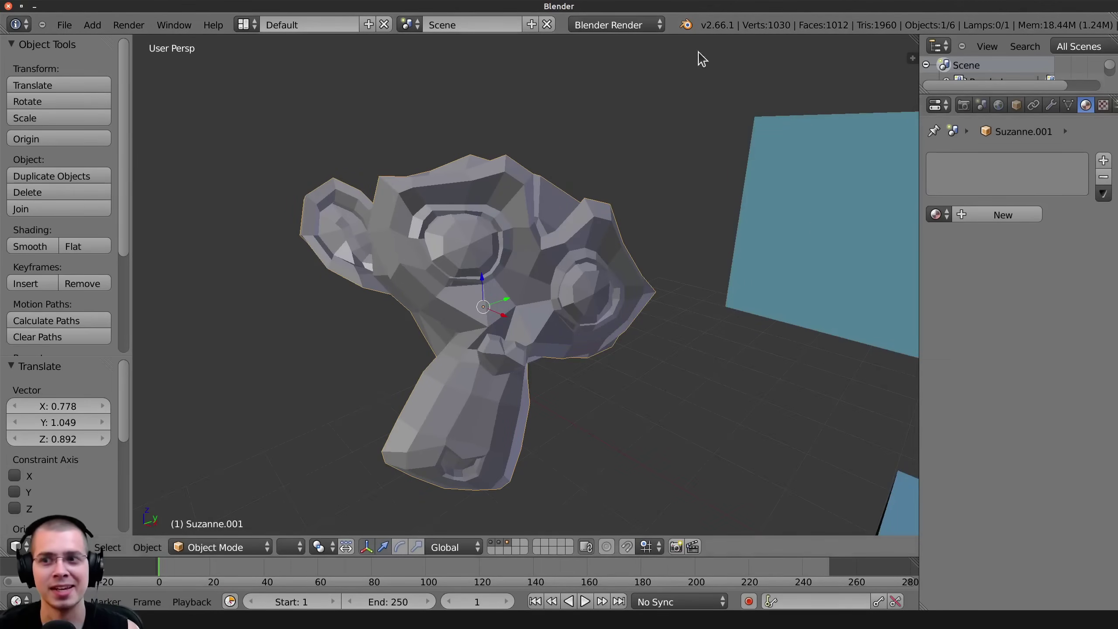
left_click(616, 23)
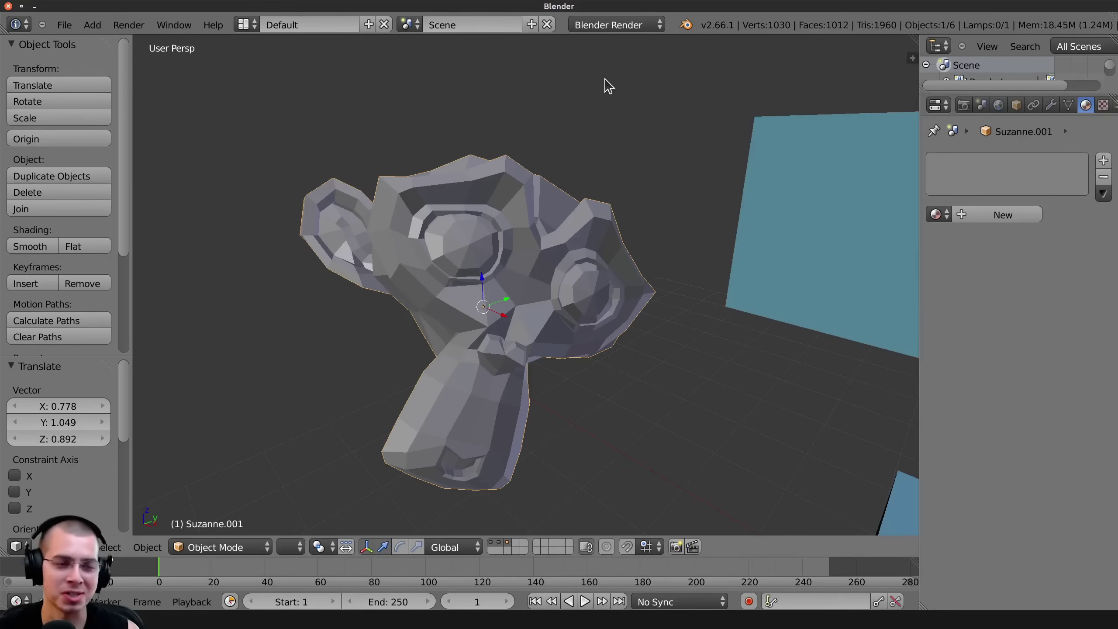
Set the render engine to Cycles Render and inspect the cubes and monkey heads with rendered viewport shading.
left_click(591, 25)
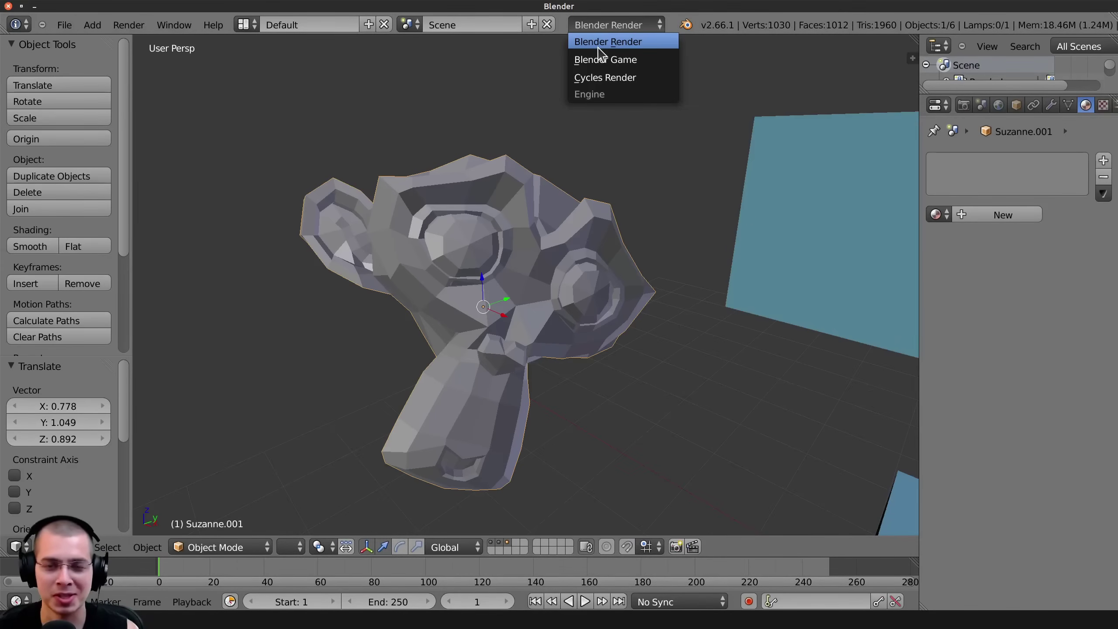
left_click(608, 77)
key("shift+z")
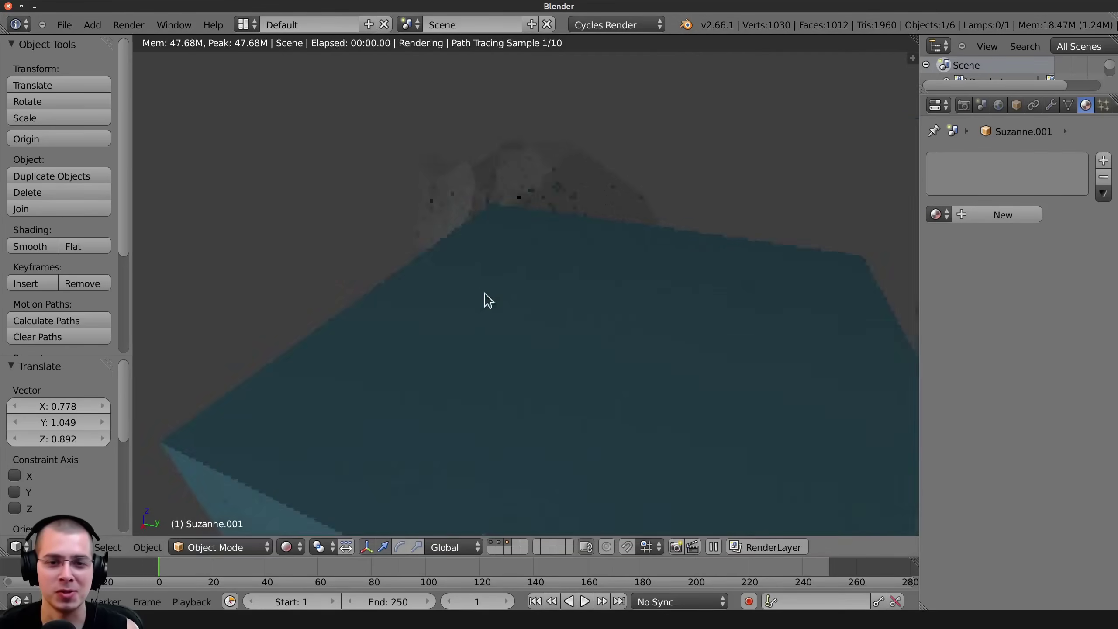
scroll(556, 332, "down", 4)
scroll(556, 332, "up", 4)
mouse_move(557, 332)
middle_mouse_down()
mouse_move(584, 345)
mouse_move(497, 340)
mouse_move(607, 329)
mouse_move(601, 260)
middle_mouse_up()
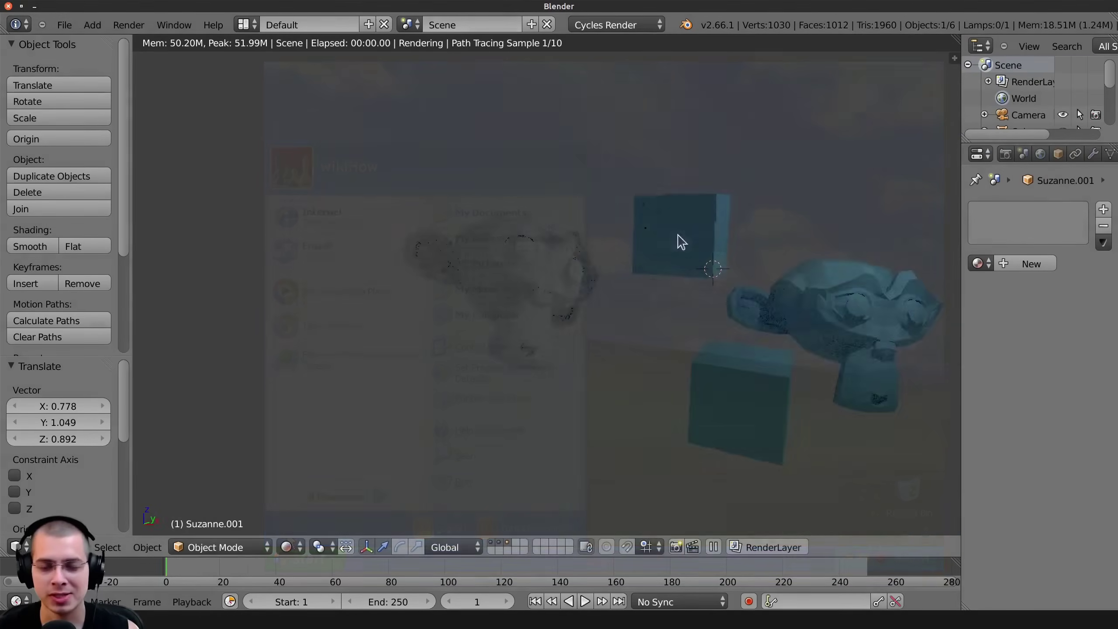
Select all objects in the rendered scene and deselect them again.
left_click(957, 187)
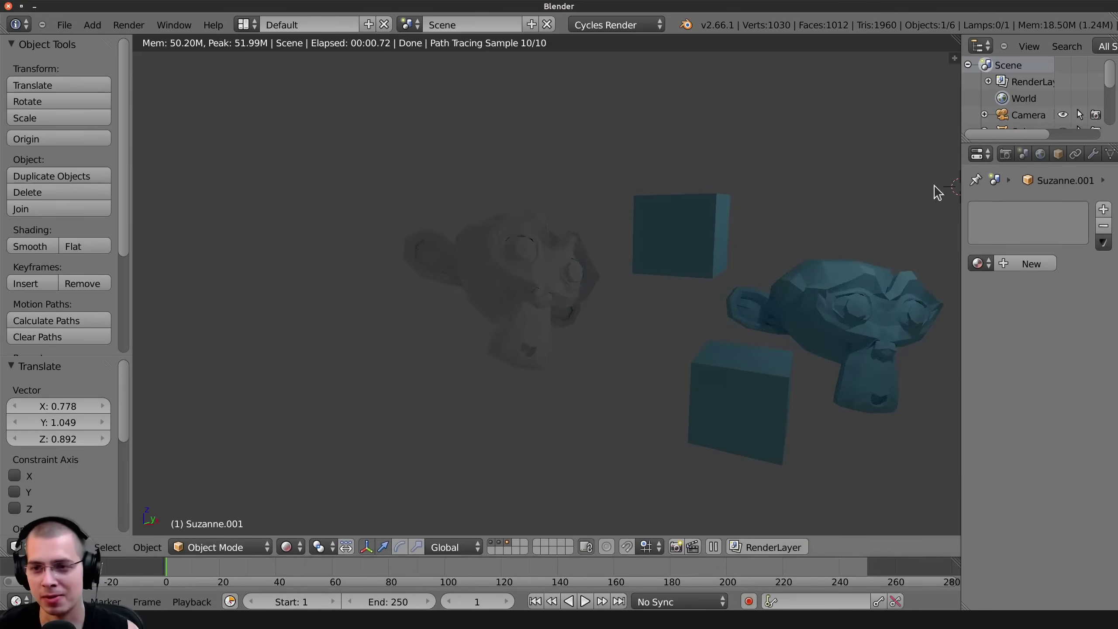
scroll(793, 198, "down", 5)
key("a")
key("a")
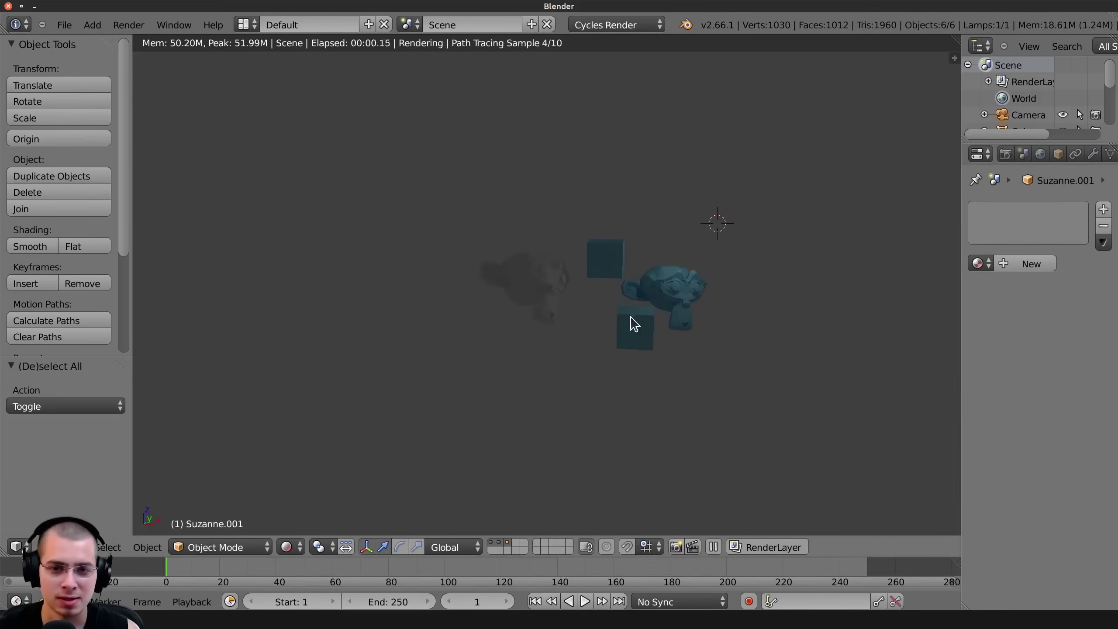
Set the viewport shading to Solid and widen the Properties editor so the lamp's settings are fully readable.
left_click(298, 551)
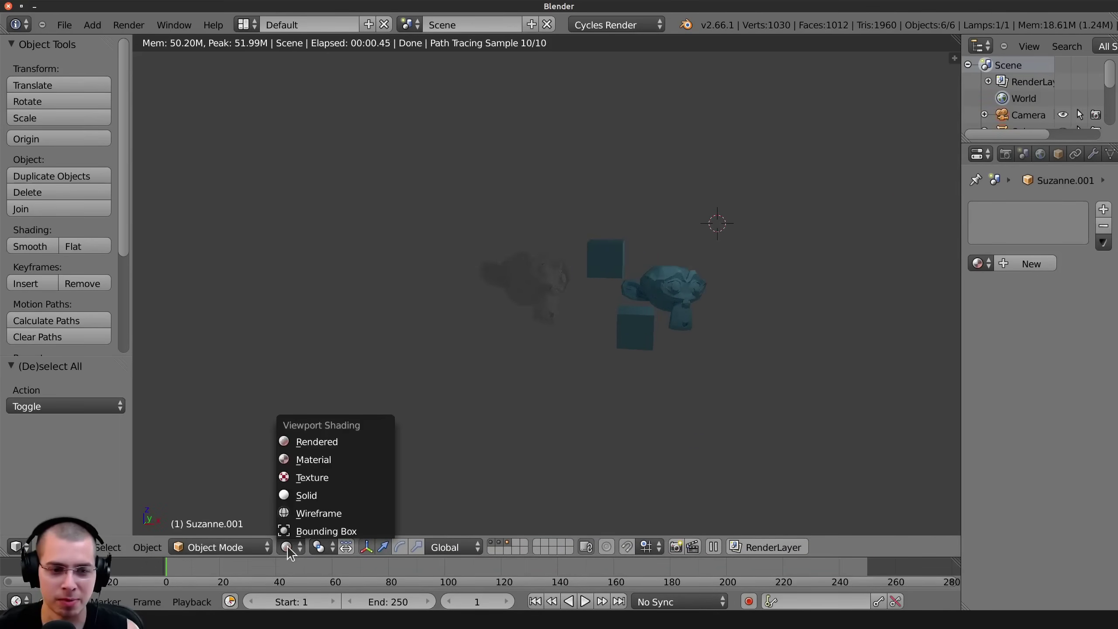
left_click(326, 493)
middle_click_drag(438, 335, 591, 272)
scroll(591, 272, "up", 4)
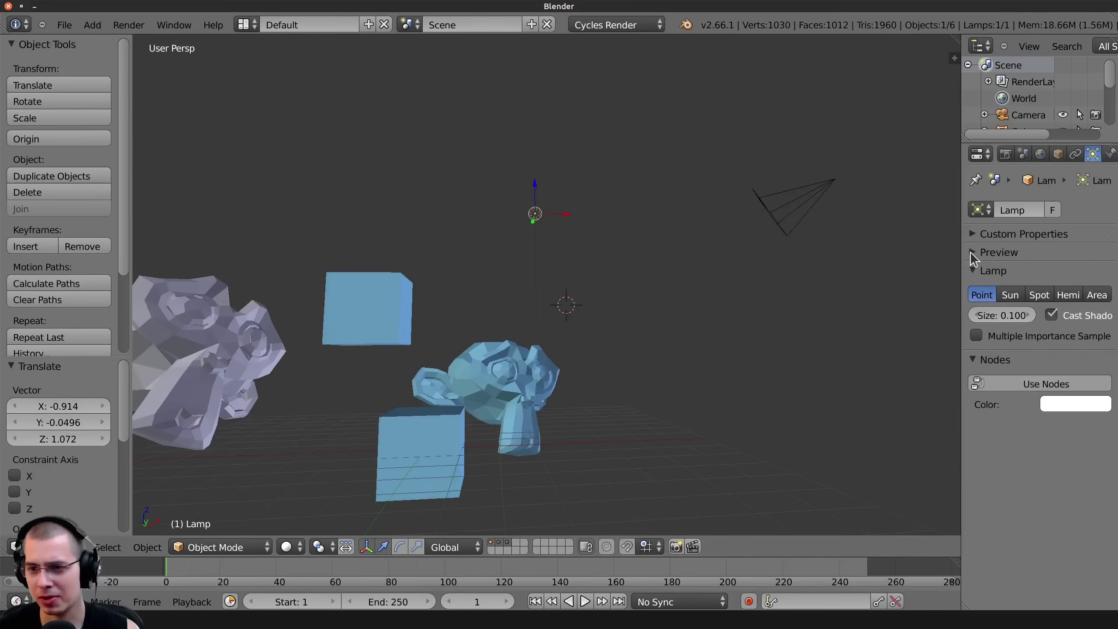
left_click_drag(961, 251, 843, 251)
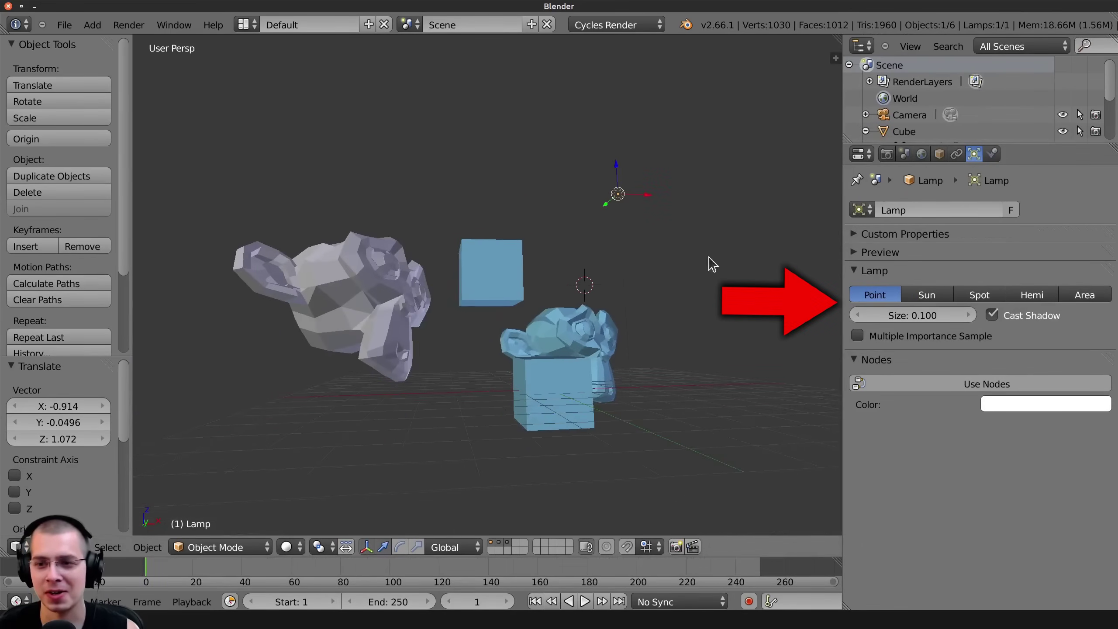
Enable nodes for the lamp under Rendered viewport shading and raise its emission strength to 2752.
key("shift+z")
left_click(951, 389)
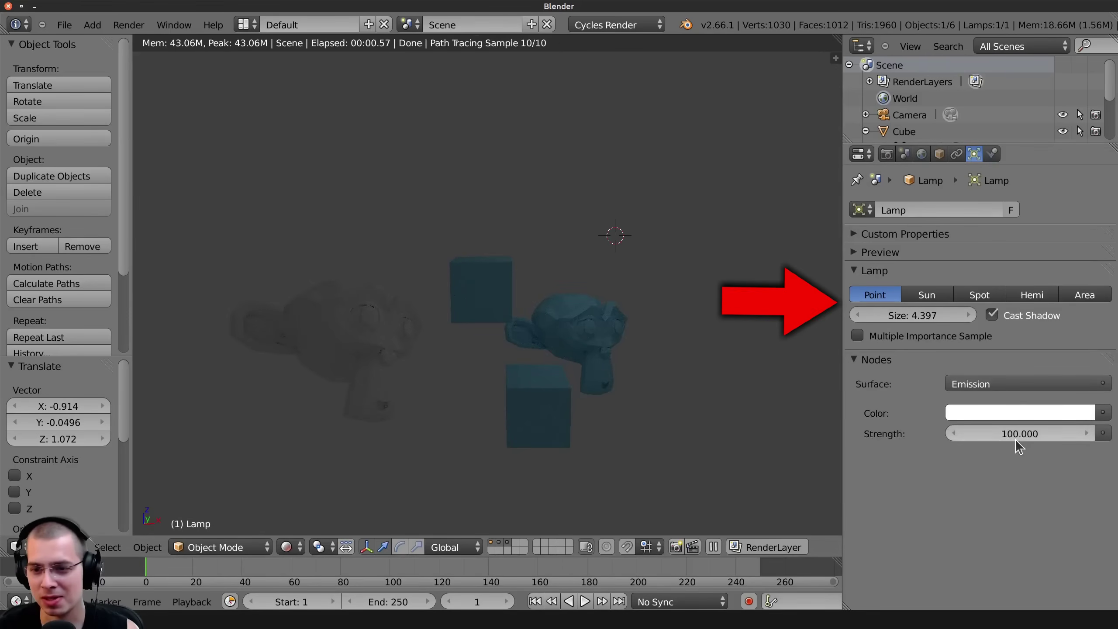
left_click_drag(996, 439, 947, 436)
left_click_drag(1040, 433, 1051, 431)
Tint the lamp's emission color a pale warm white and give the Properties editor more height.
left_click(1040, 413)
left_click(1014, 222)
left_click_drag(1005, 230, 1005, 239)
middle_click_drag(767, 380, 654, 381)
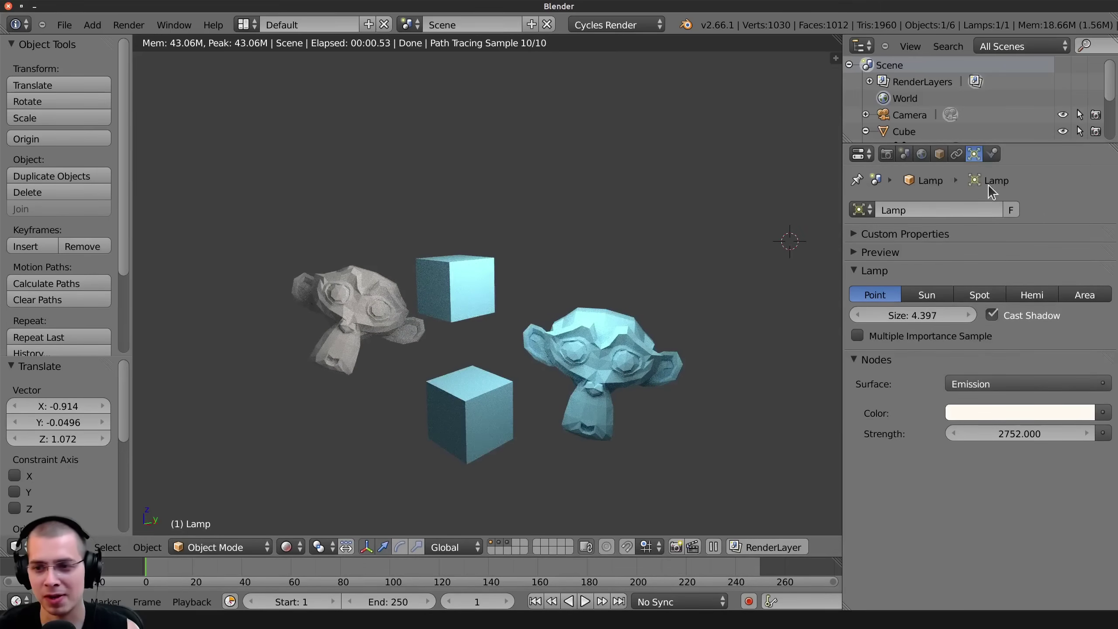
left_click_drag(976, 143, 971, 116)
middle_click_drag(588, 213, 692, 510)
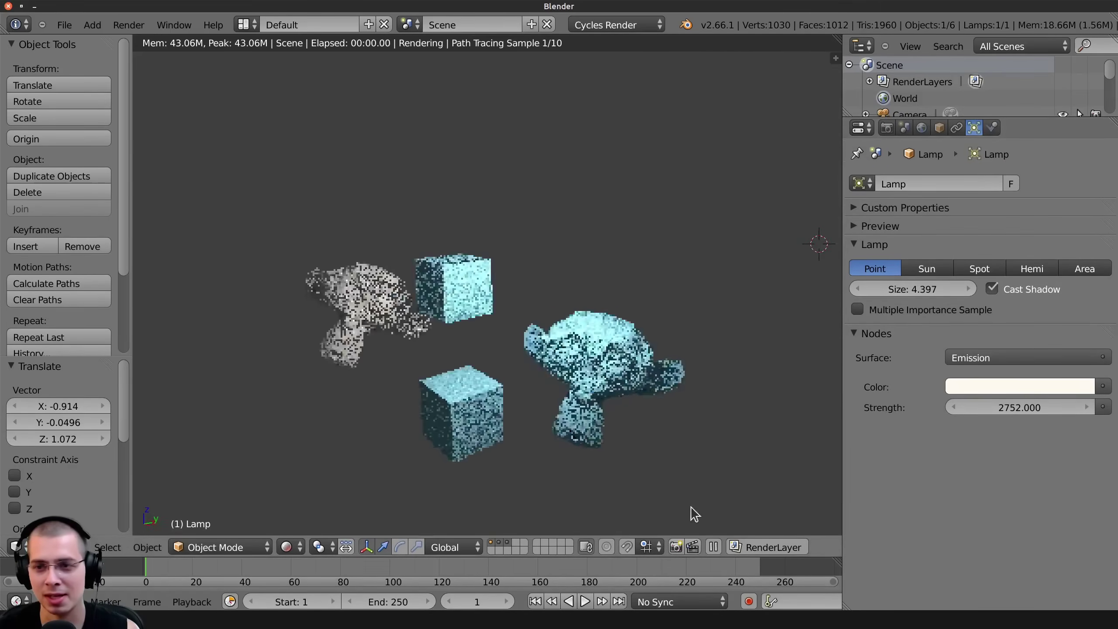
Change the lamp type to Hemi and switch the render engine to Blender Render.
left_click(1033, 269)
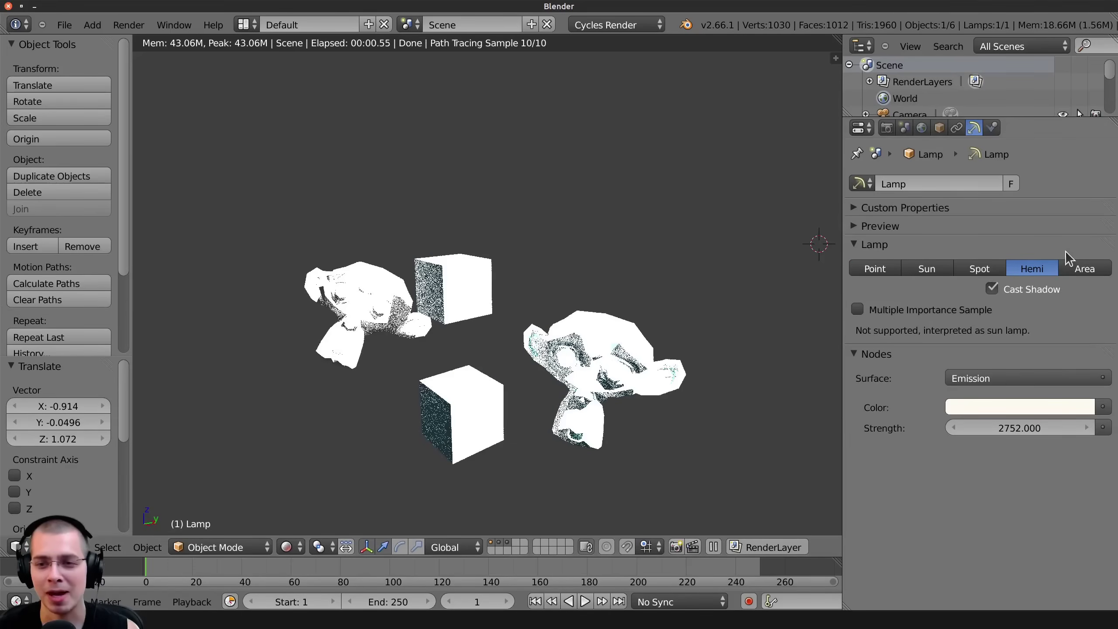
left_click(619, 25)
left_click(617, 42)
Move the Hemi lamp by about X 1.649, Y 1.392 and Z 1.782, higher above the monkey heads and cubes.
key("g")
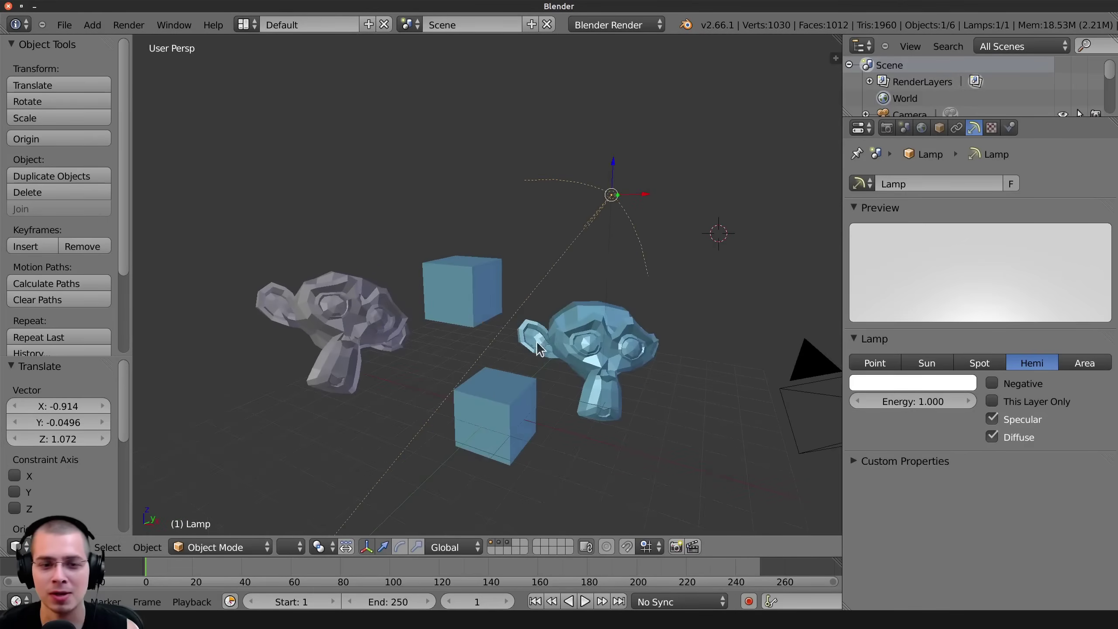
left_click(682, 283)
middle_click_drag(654, 303, 409, 284)
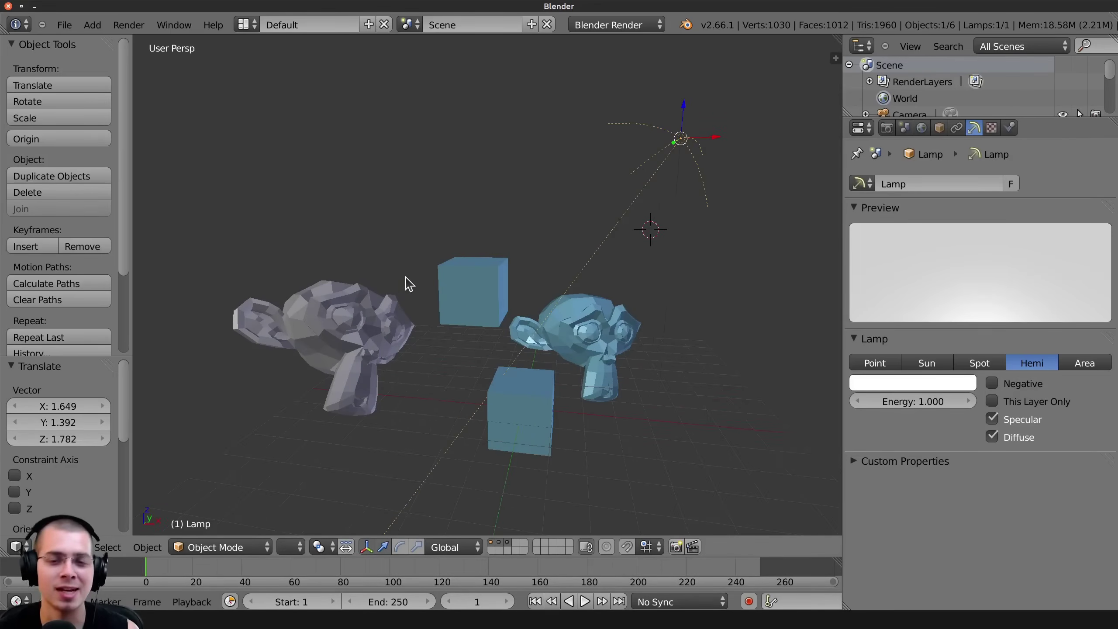
middle_click_drag(590, 255, 315, 519)
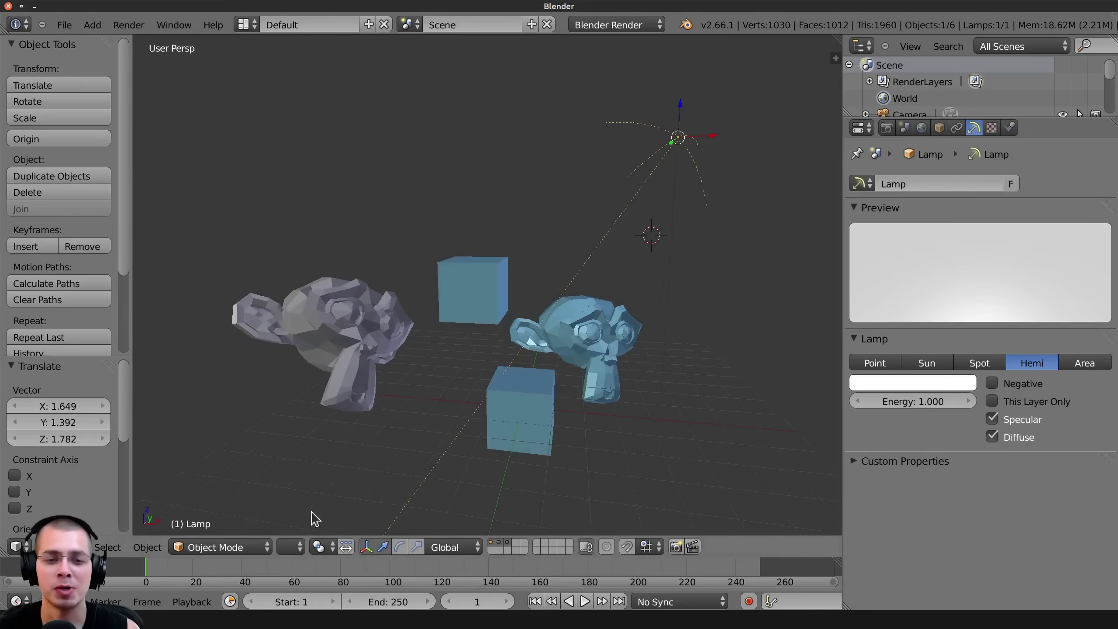
scroll(419, 330, "down", 3)
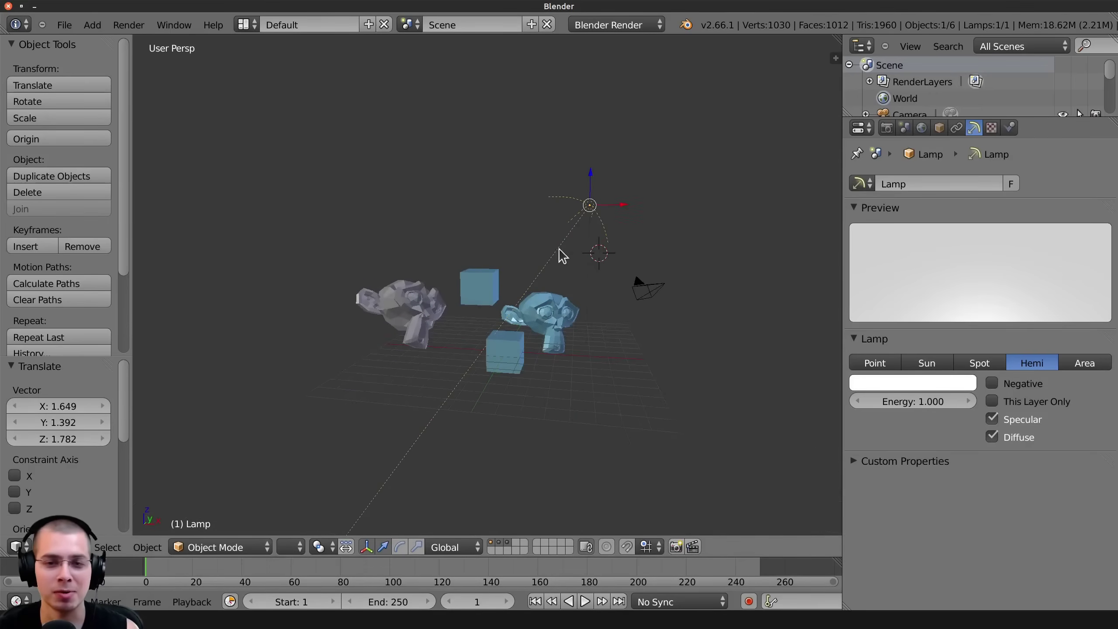
middle_click_drag(564, 250, 708, 244)
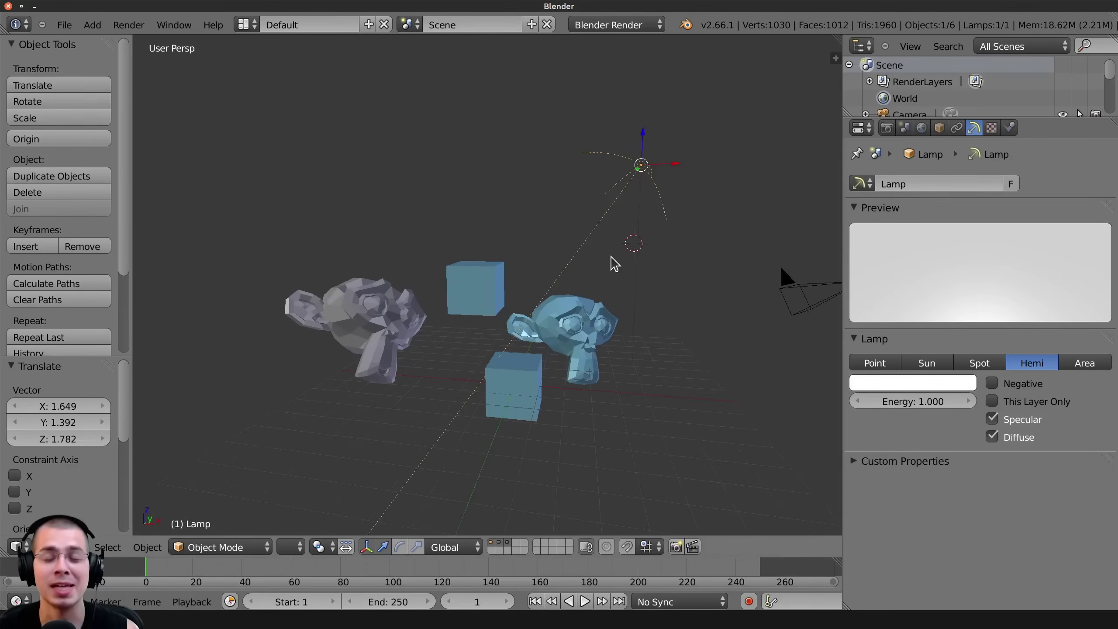
middle_click_drag(614, 257, 682, 230)
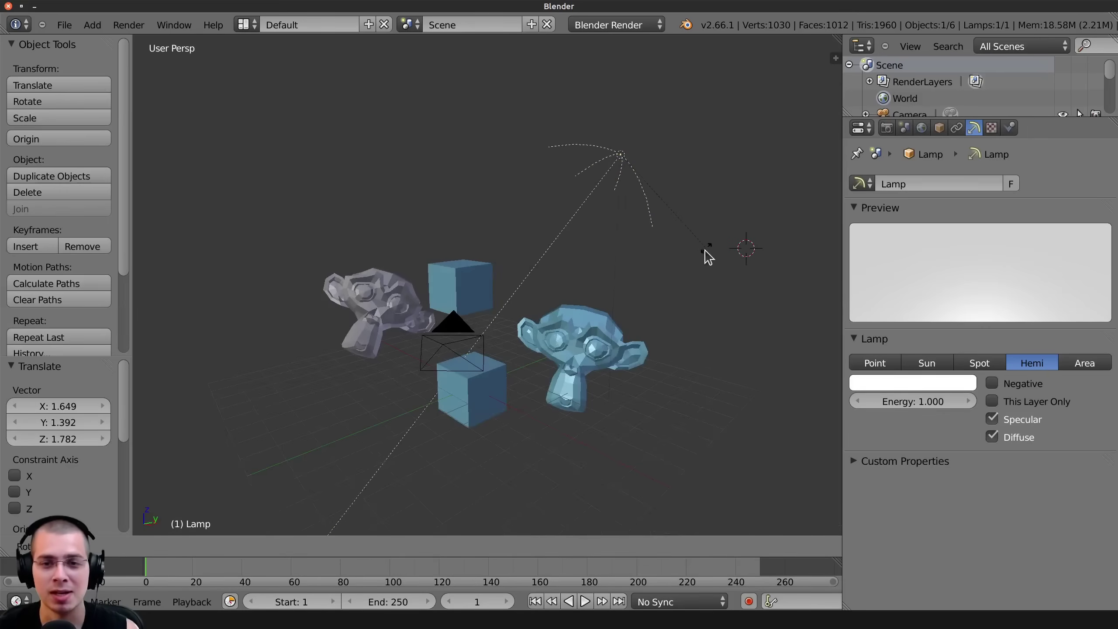
Rotate the Hemi lamp freely with trackball rotation to change the direction of its light.
key("r")
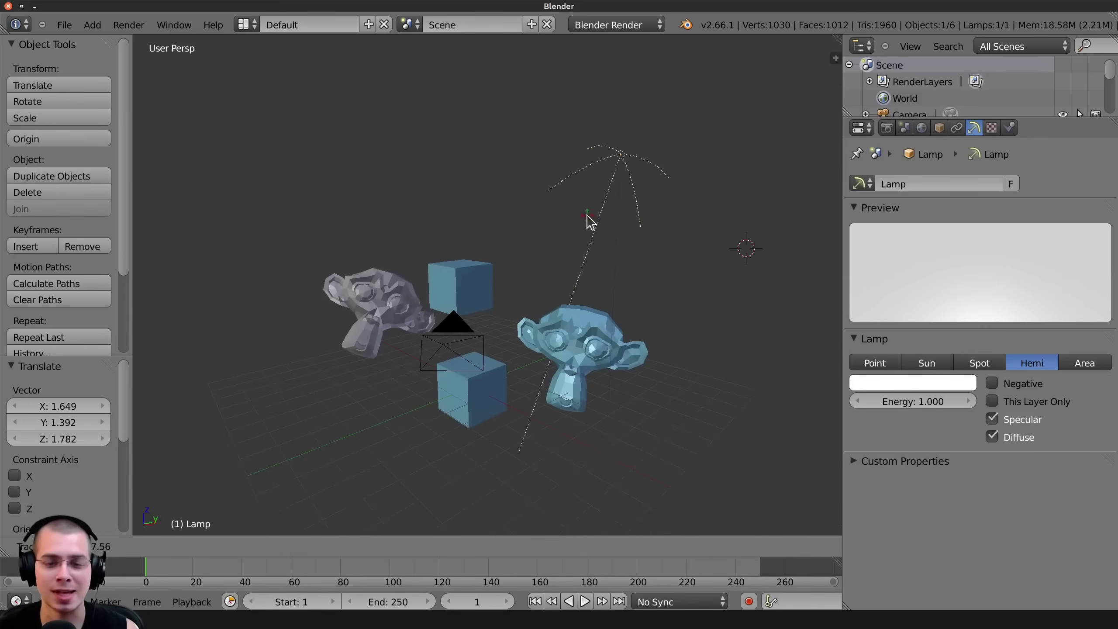
left_click(589, 220)
key("r")
key("r")
left_click(672, 210)
middle_click_drag(495, 342, 549, 326)
Render the scene with the Hemi lamp, examine the shading on the heads and cubes, and return to the 3D view.
key("F12")
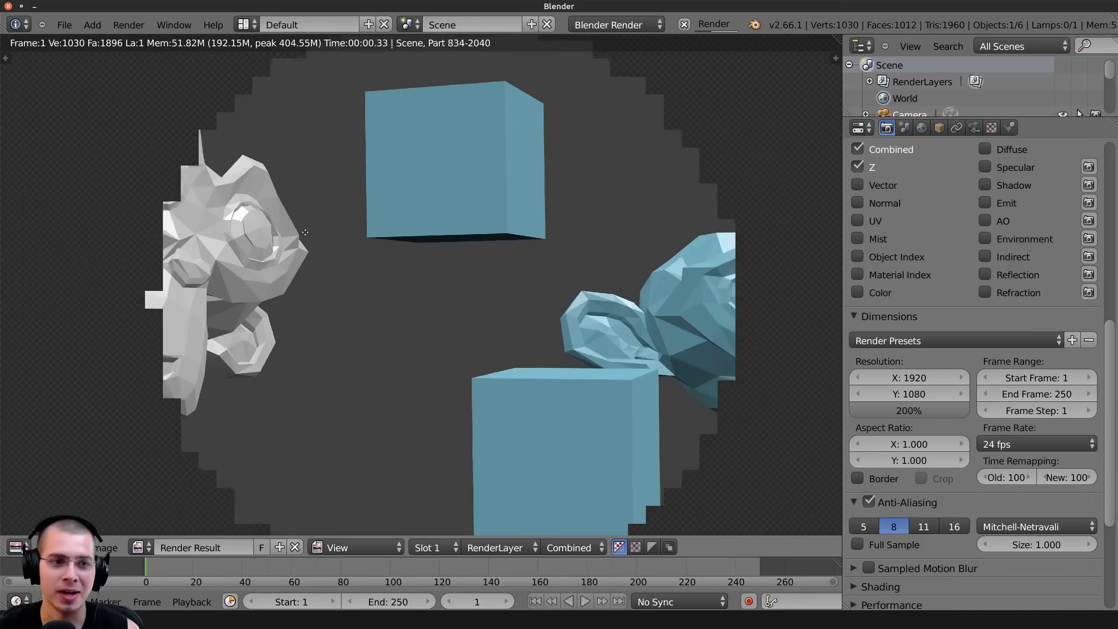
scroll(349, 250, "up", 4)
scroll(327, 223, "down", 2)
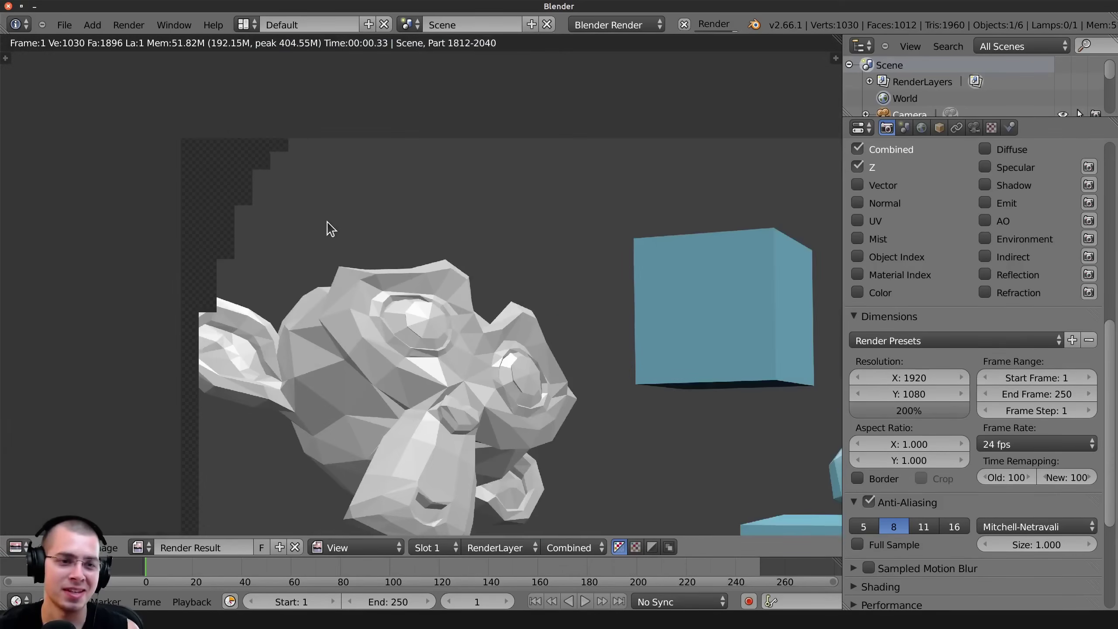
scroll(418, 287, "down", 3)
scroll(236, 269, "up", 3)
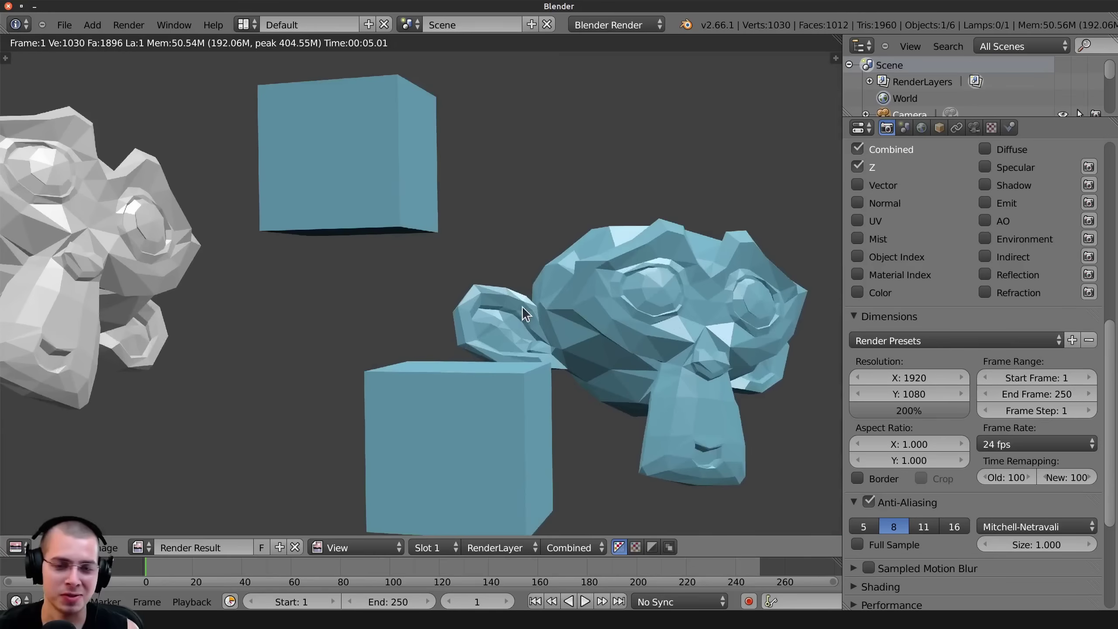
middle_click_drag(146, 272, 654, 334)
scroll(625, 328, "up", 1)
scroll(452, 296, "down", 3)
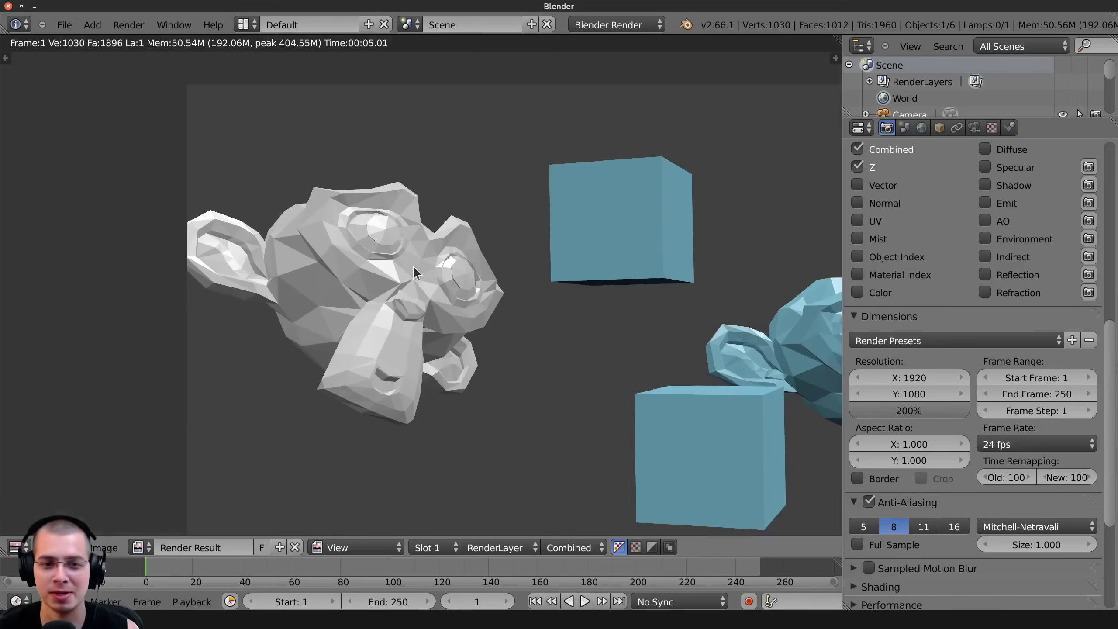
key("Escape")
scroll(592, 167, "up", 5)
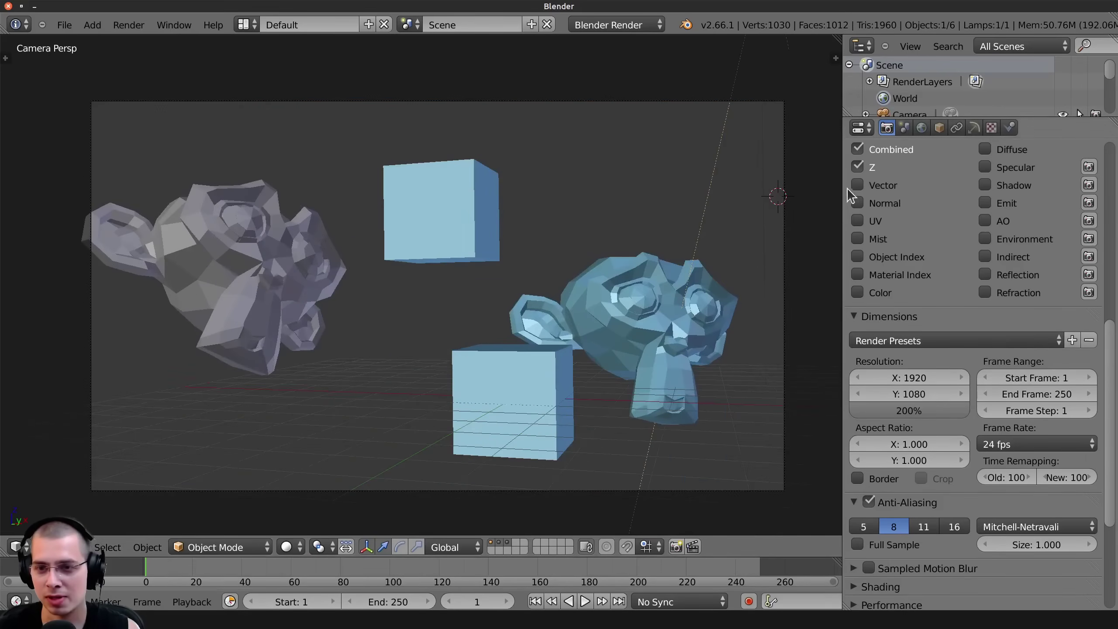
Change the lamp type to Spot, render the scene to examine its lighting, and close the render.
left_click(974, 128)
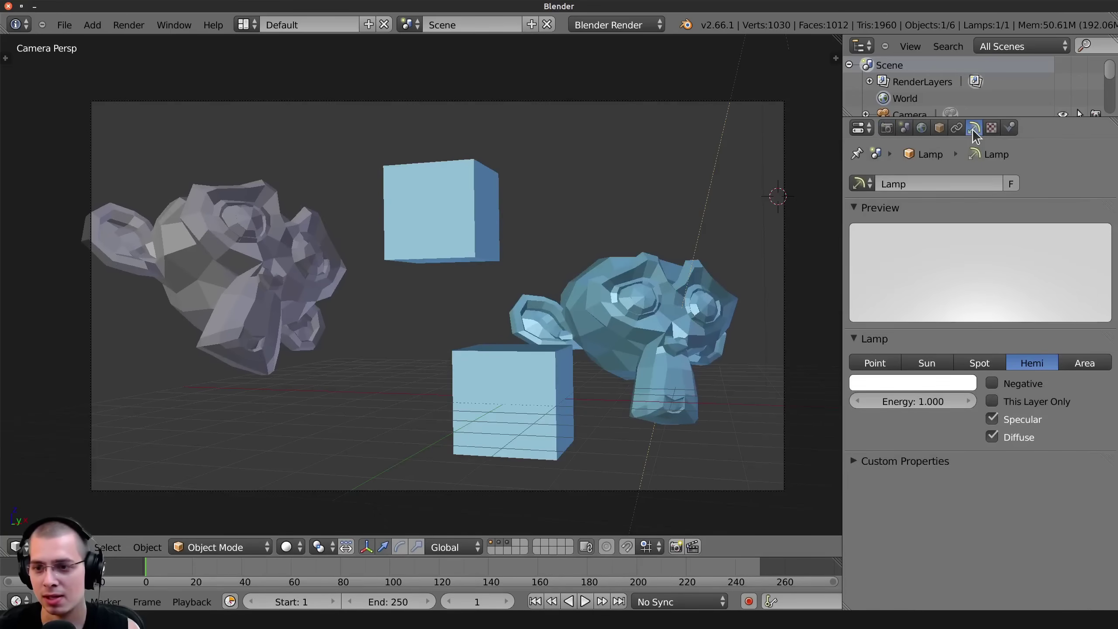
left_click(975, 363)
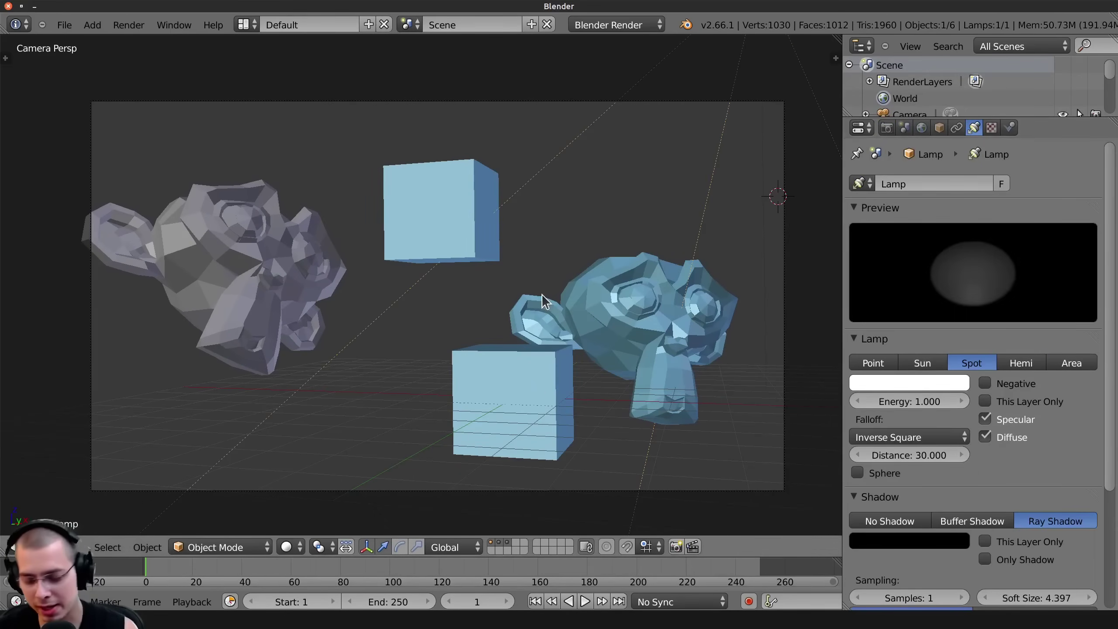
key("F12")
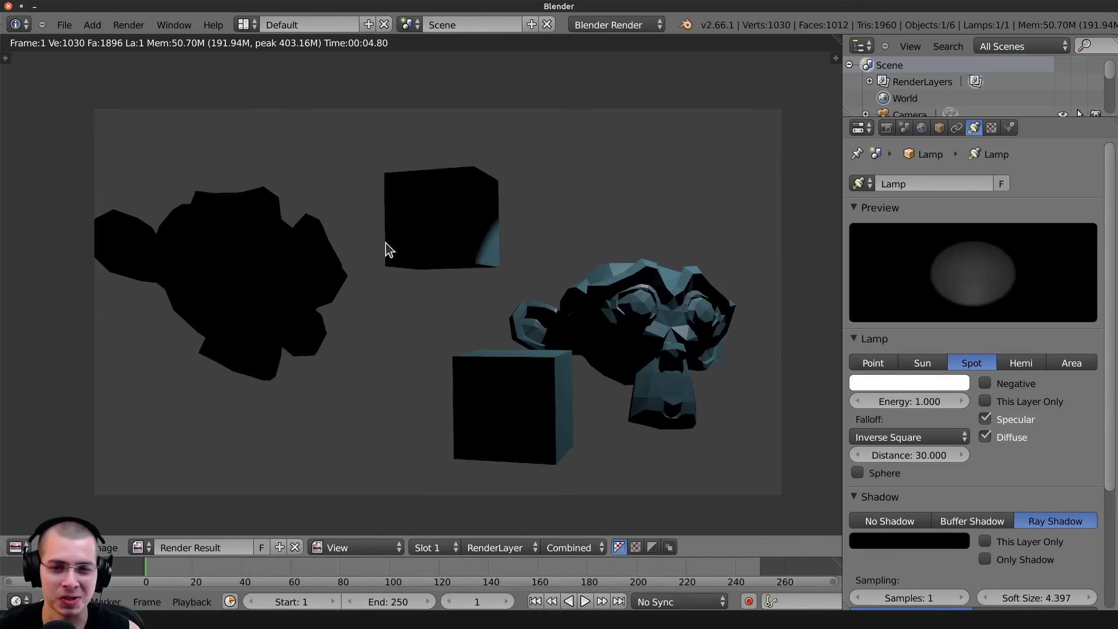
middle_click_drag(183, 203, 369, 233)
scroll(459, 263, "up", 2)
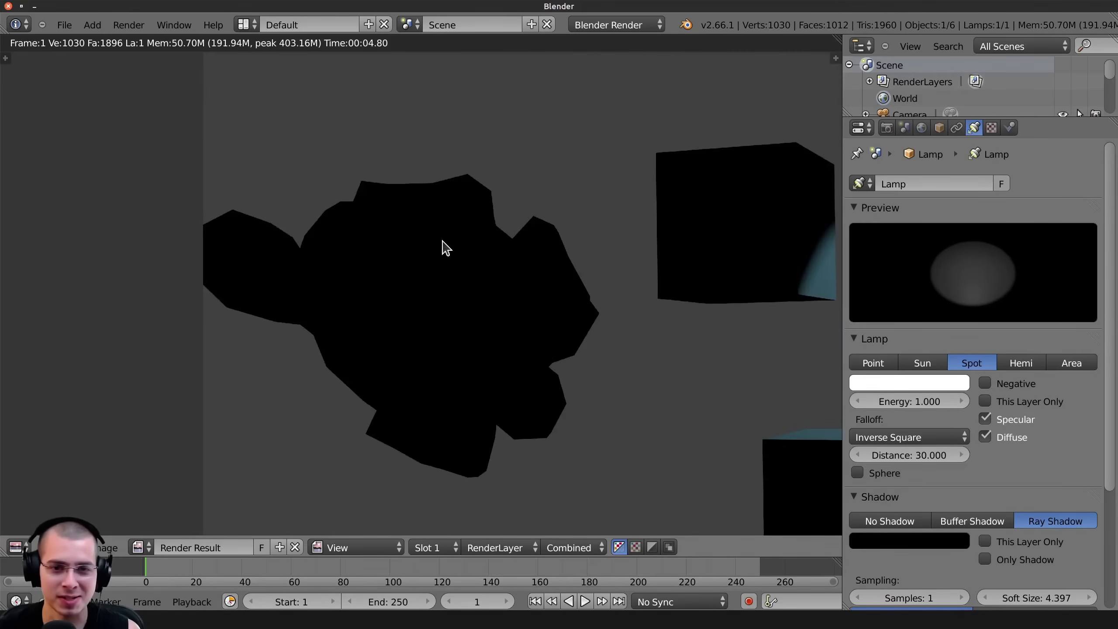
scroll(440, 238, "down", 3)
key("Escape")
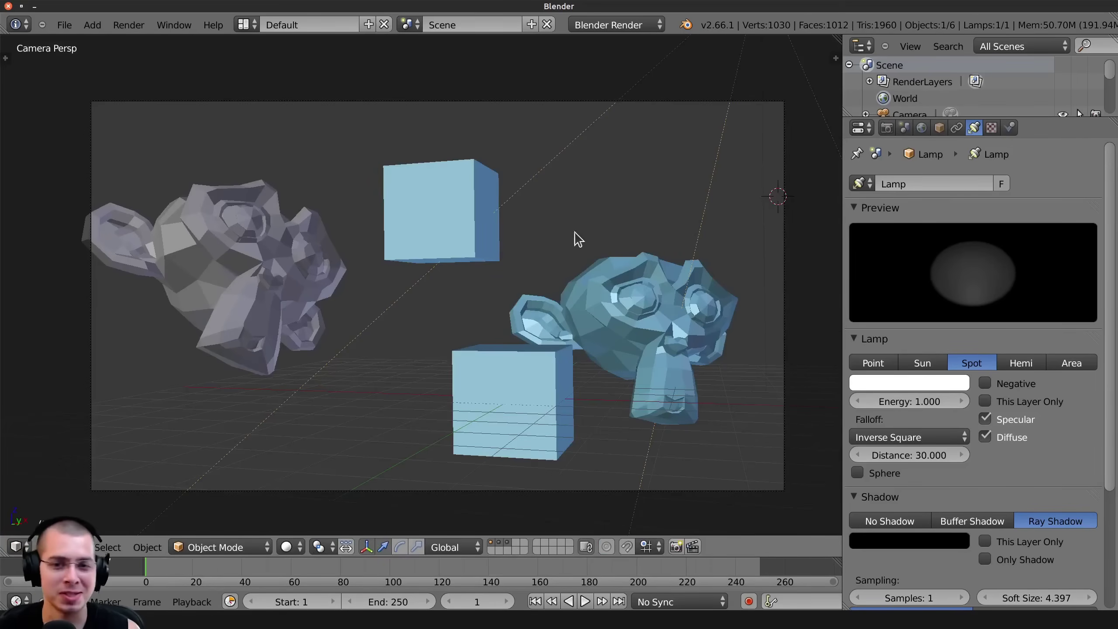
Change the lamp type to Sun, render the scene, and examine the shadows on the grey monkey head.
left_click(922, 363)
key("F12")
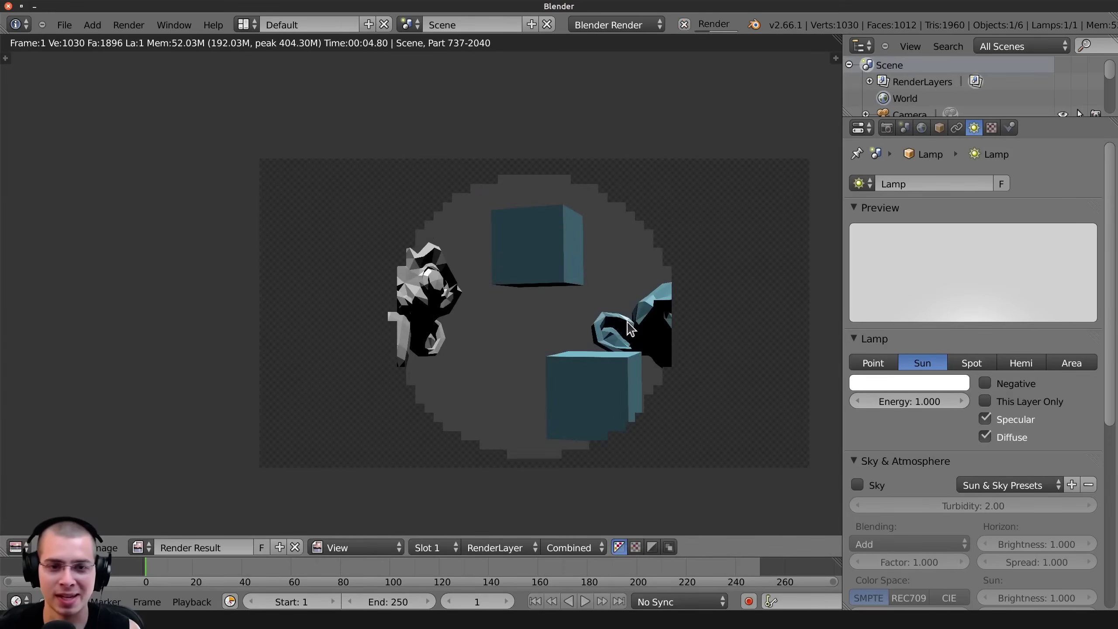
scroll(428, 261, "up", 8)
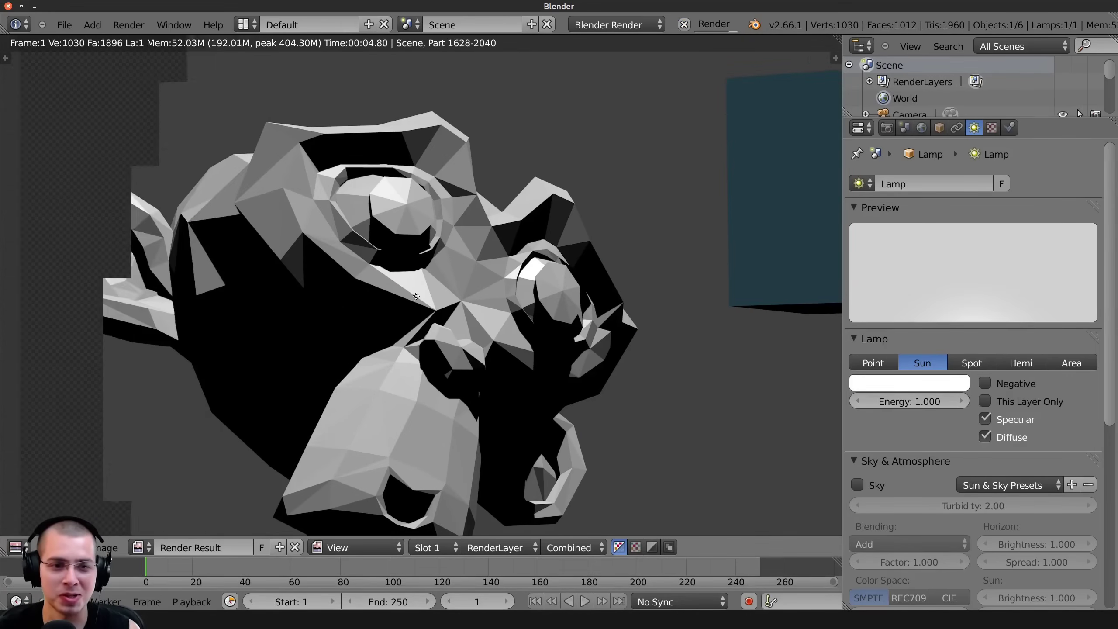
scroll(396, 296, "up", 2)
scroll(425, 262, "down", 4)
scroll(397, 198, "up", 5)
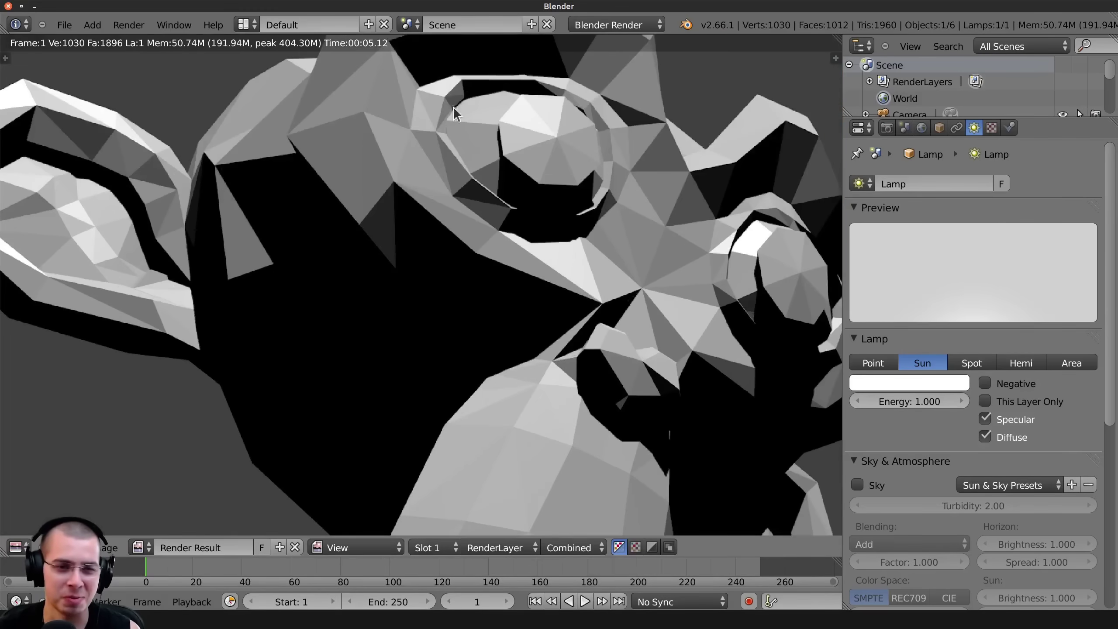
scroll(417, 359, "down", 3)
Set the lamp type back to Hemi, render the scene again to compare the shading, and close the render.
left_click(1026, 364)
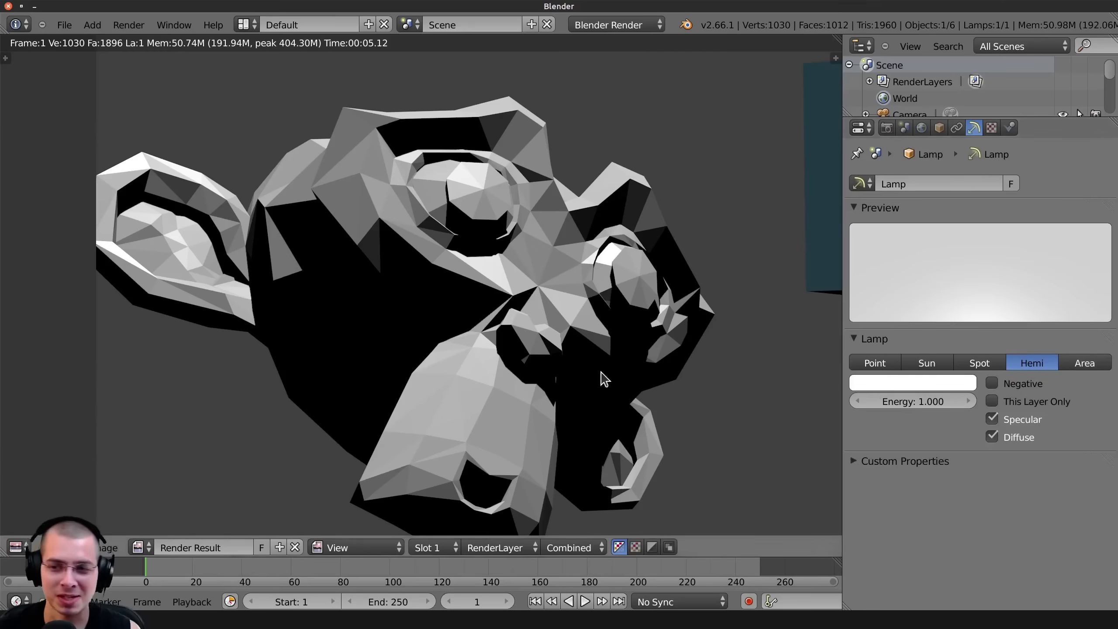
scroll(529, 365, "down", 1)
key("F12")
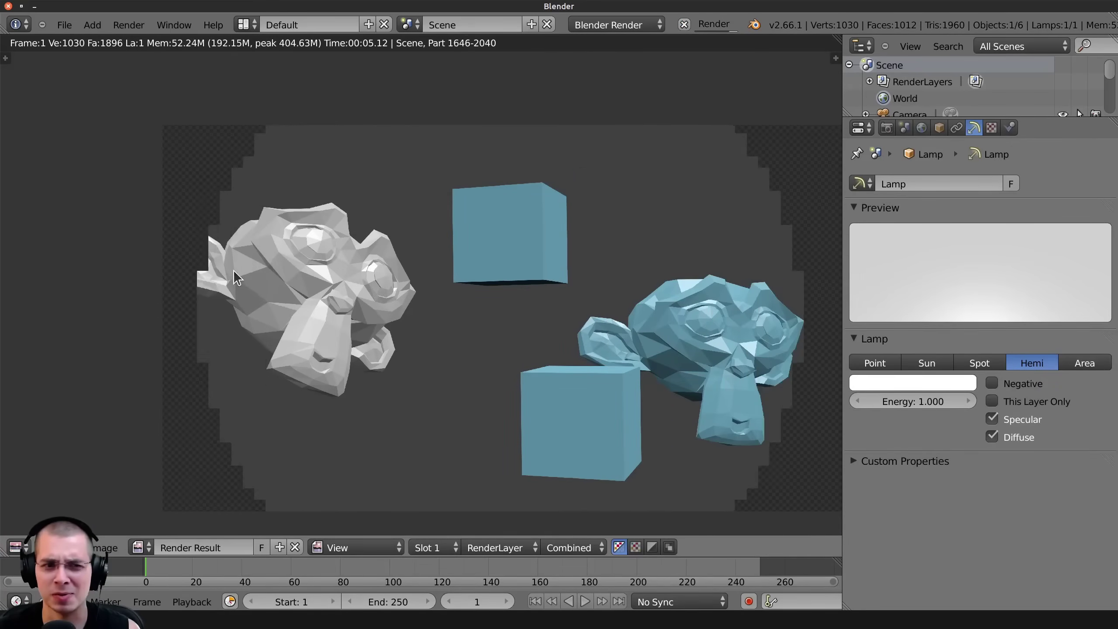
scroll(326, 374, "up", 4)
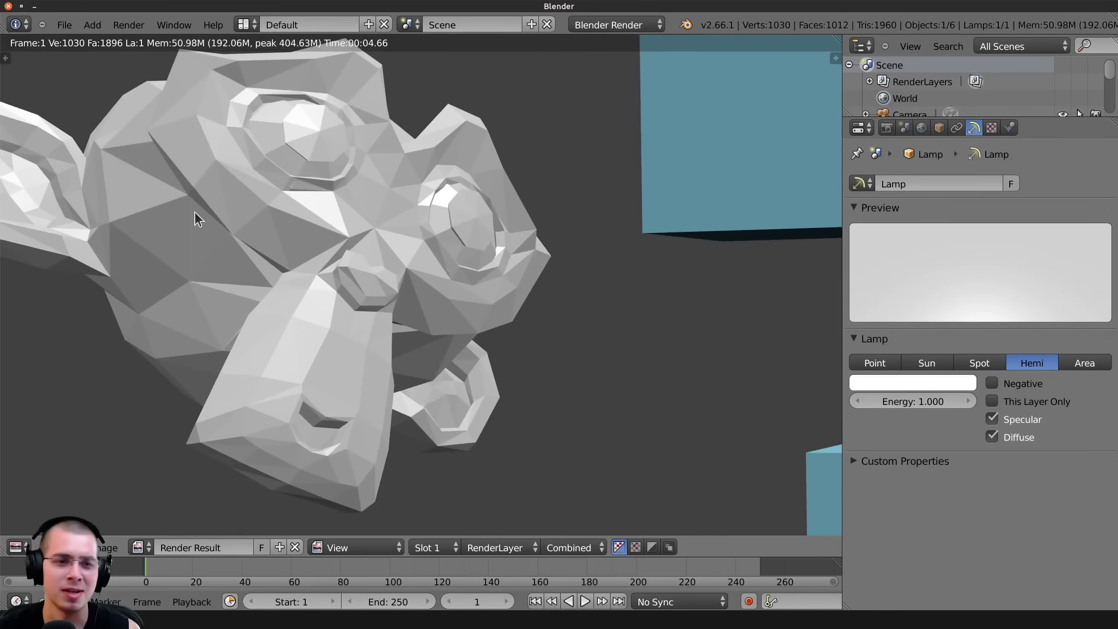
scroll(207, 257, "down", 3)
middle_click_drag(482, 296, 392, 307)
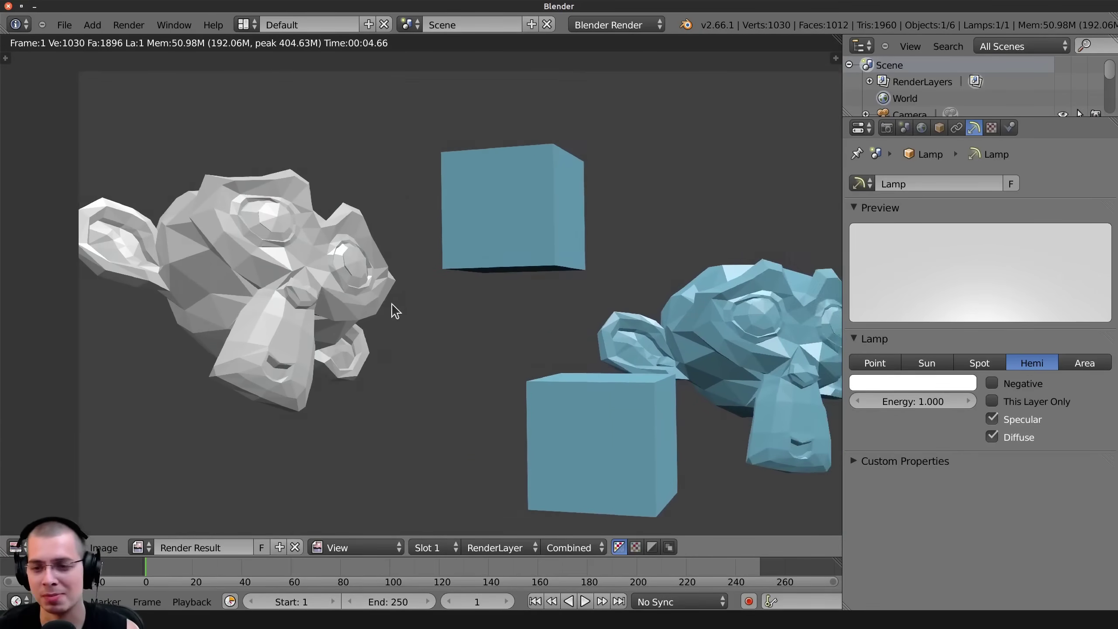
key("Escape")
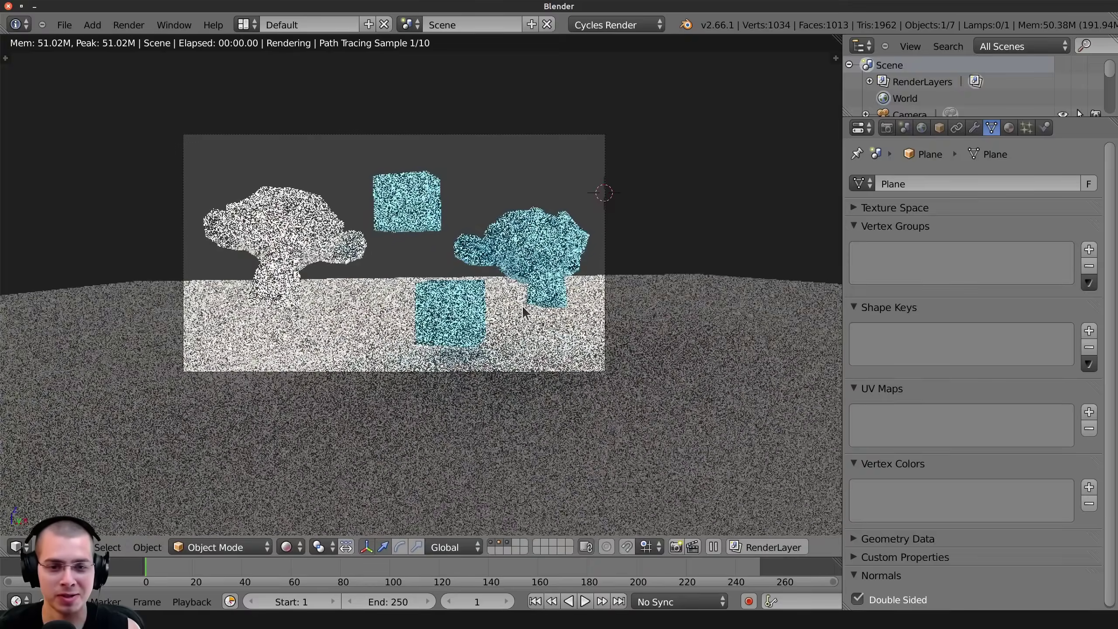
Examine the light bouncing from the plane onto the grey monkey head in the Cycles rendered camera view.
middle_click_drag(130, 326, 301, 372, "shift")
scroll(419, 170, "up", 3)
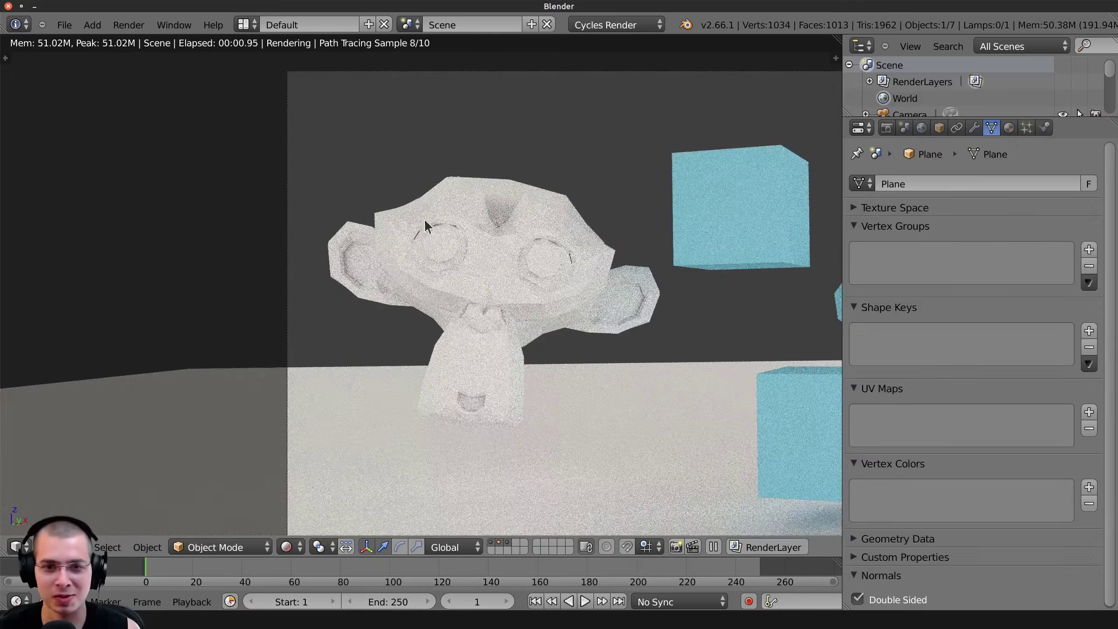
middle_click_drag(424, 219, 380, 259, "shift")
scroll(380, 259, "up", 4)
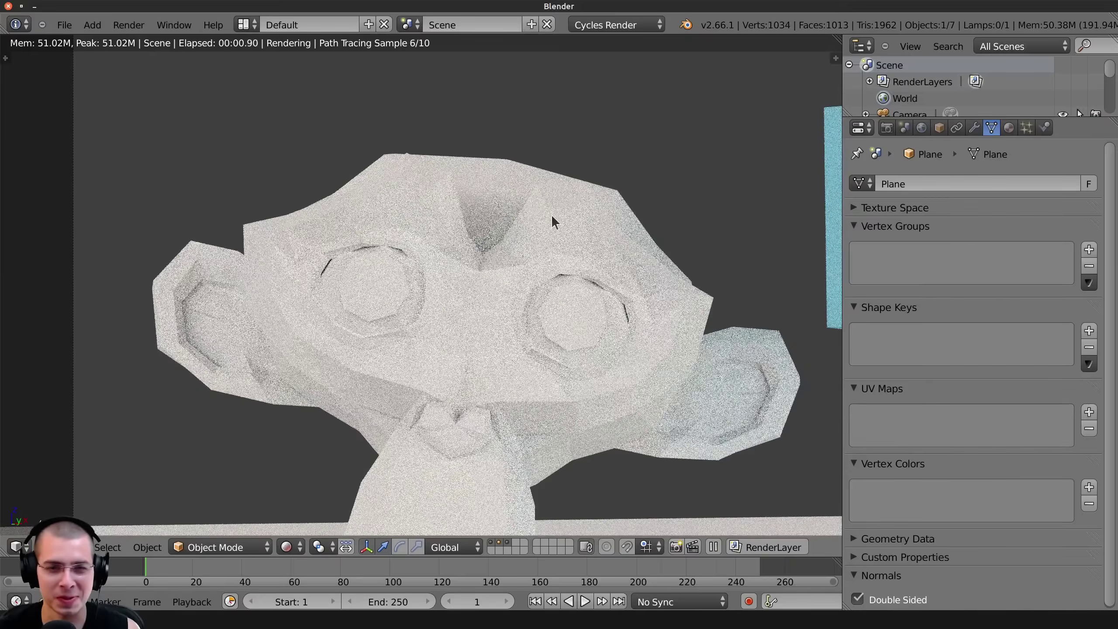
scroll(551, 215, "down", 7)
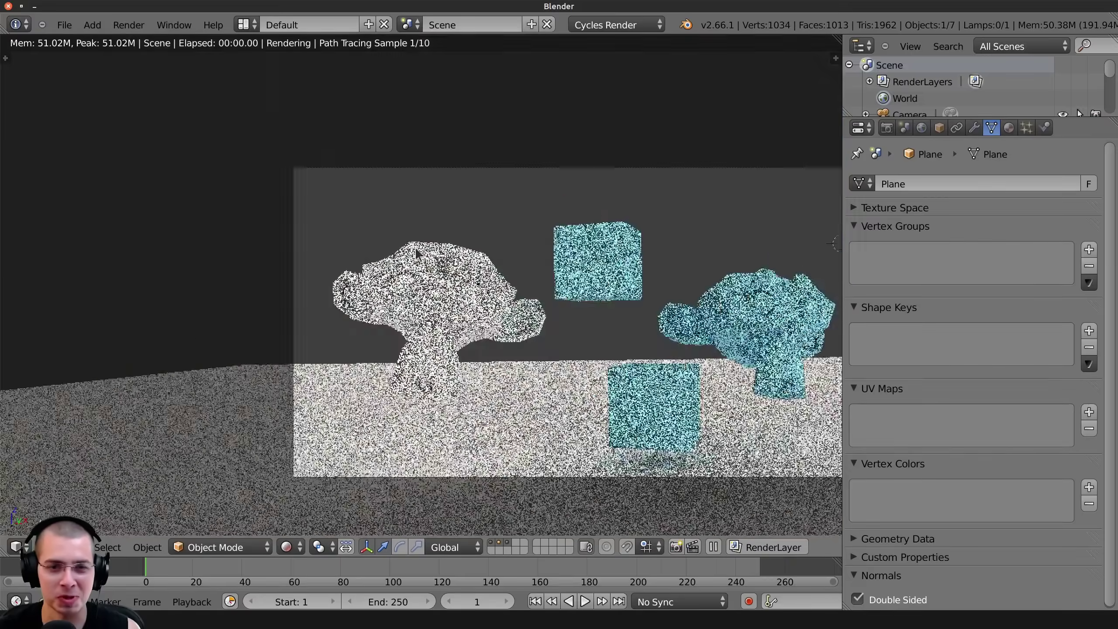
Add a level 2 Subdivision Surface modifier to both the blue and the grey monkey heads.
middle_click_drag(607, 304, 471, 273, "shift")
scroll(490, 290, "up", 2)
right_click(723, 240)
key("ctrl+2")
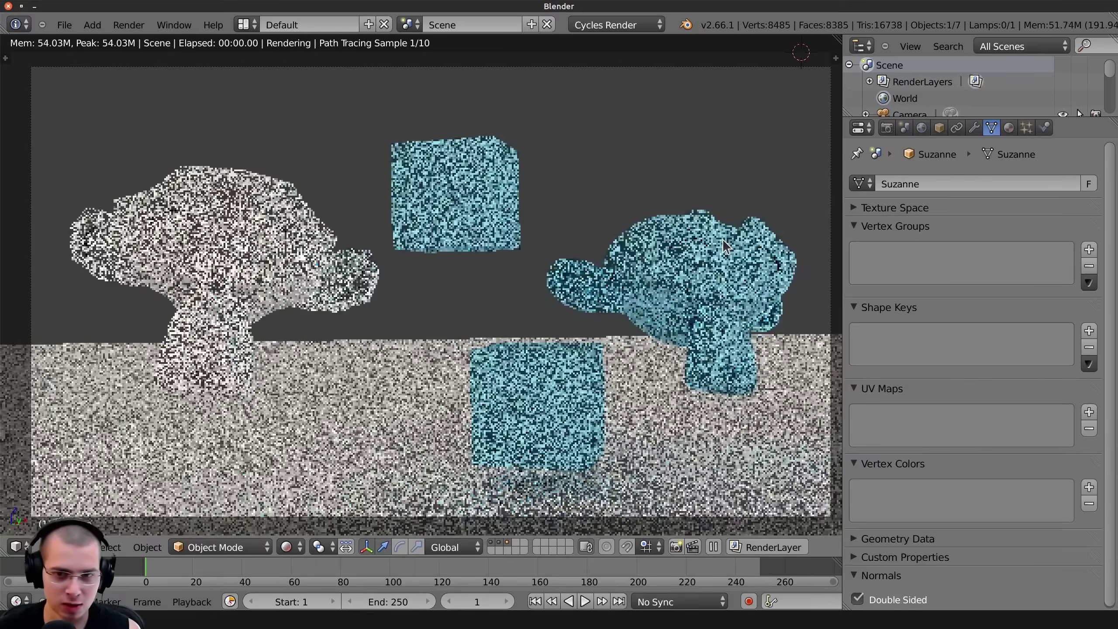
right_click(217, 237)
key("ctrl+2")
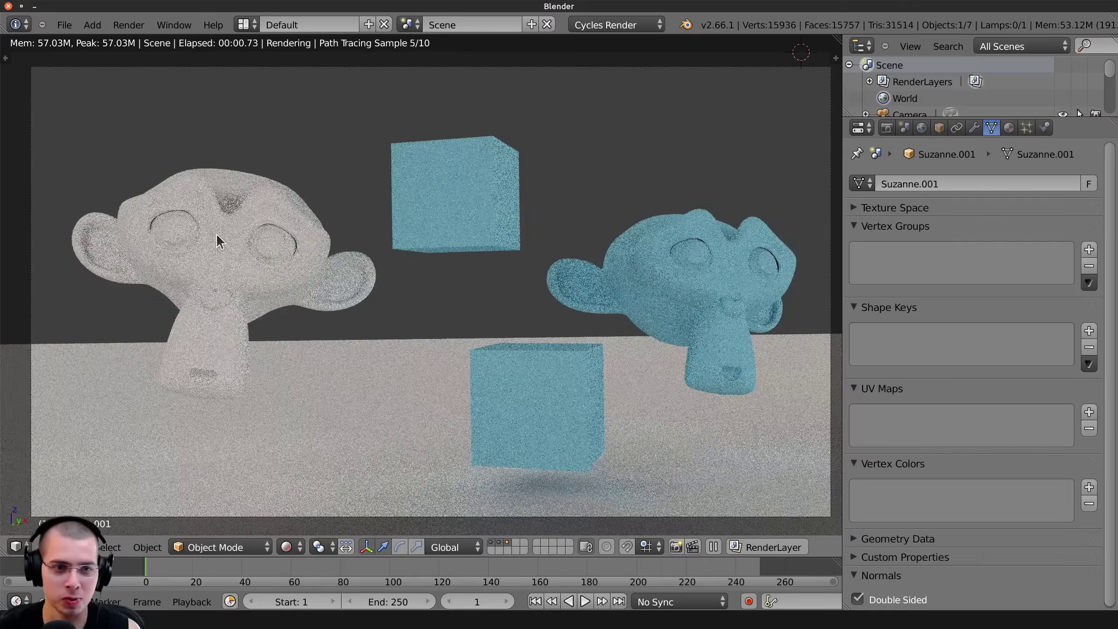
Switch the viewport to solid shading and apply smooth shading to both monkey heads.
key("z")
key("z")
right_click(625, 228, "shift")
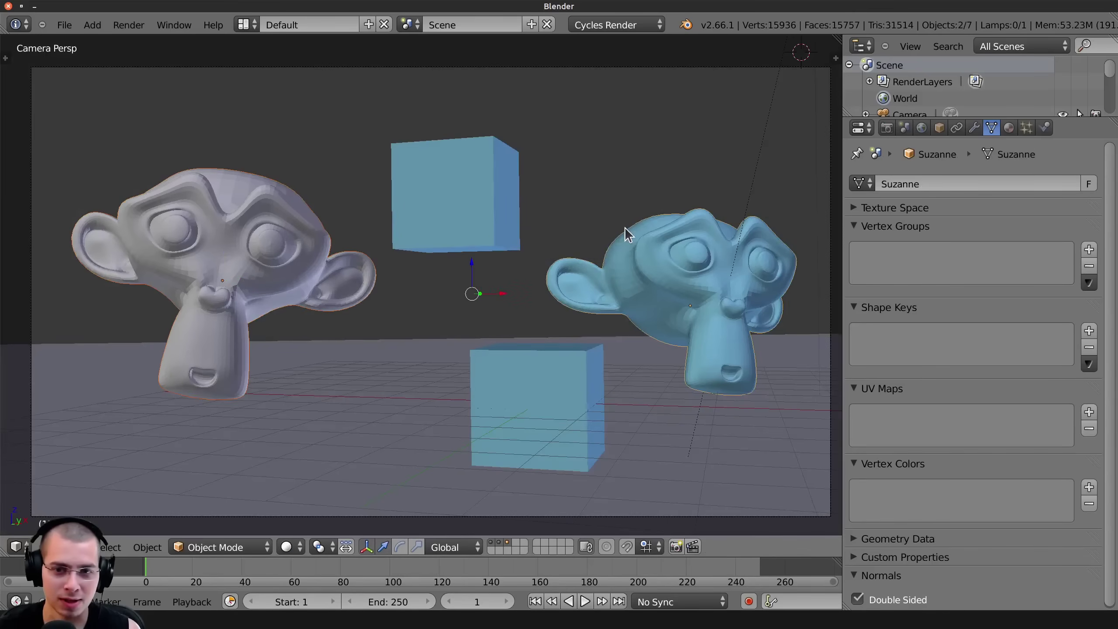
key("w")
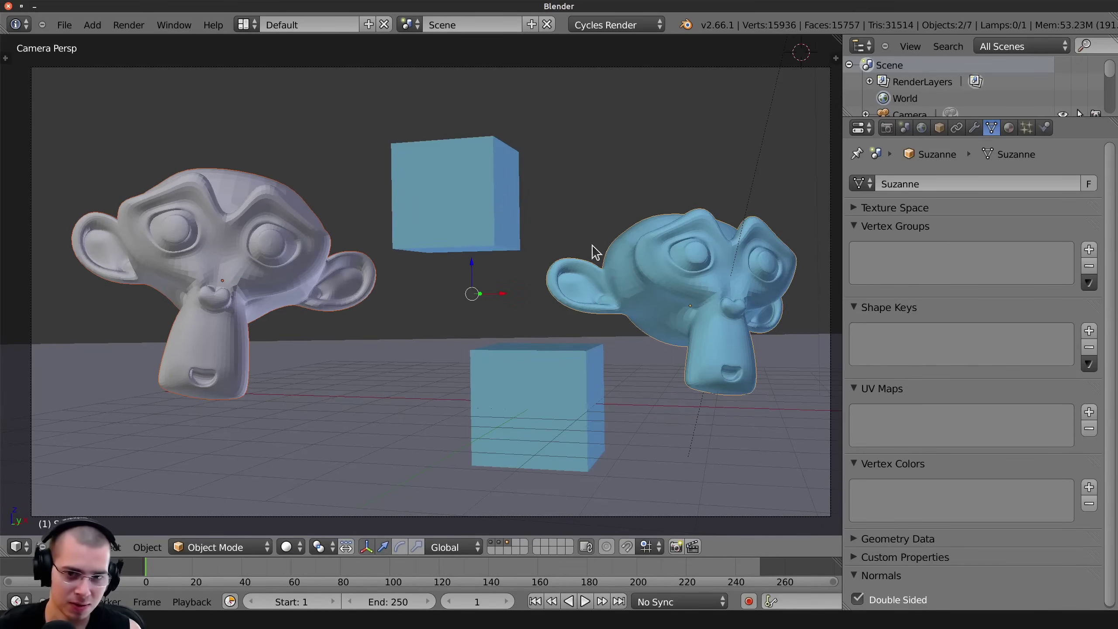
key("t")
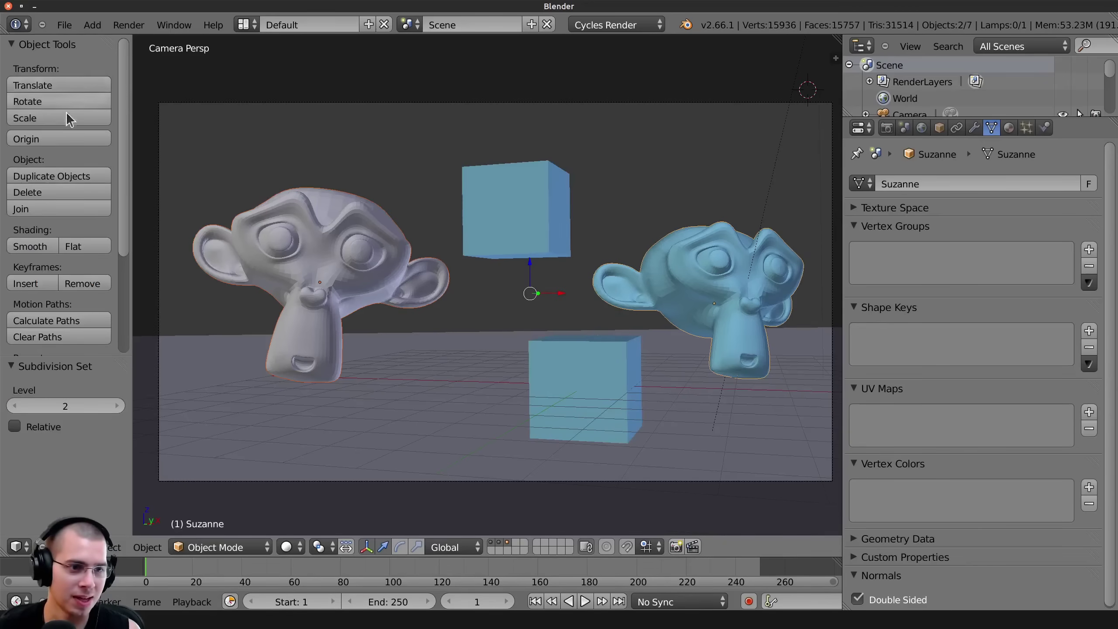
left_click(33, 247)
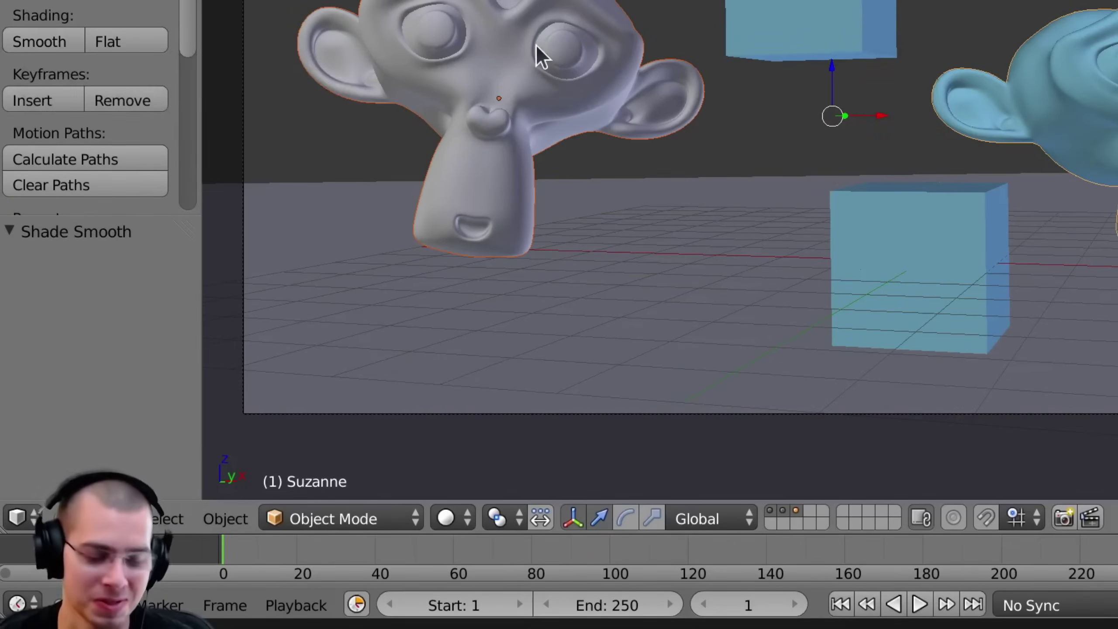
key("t")
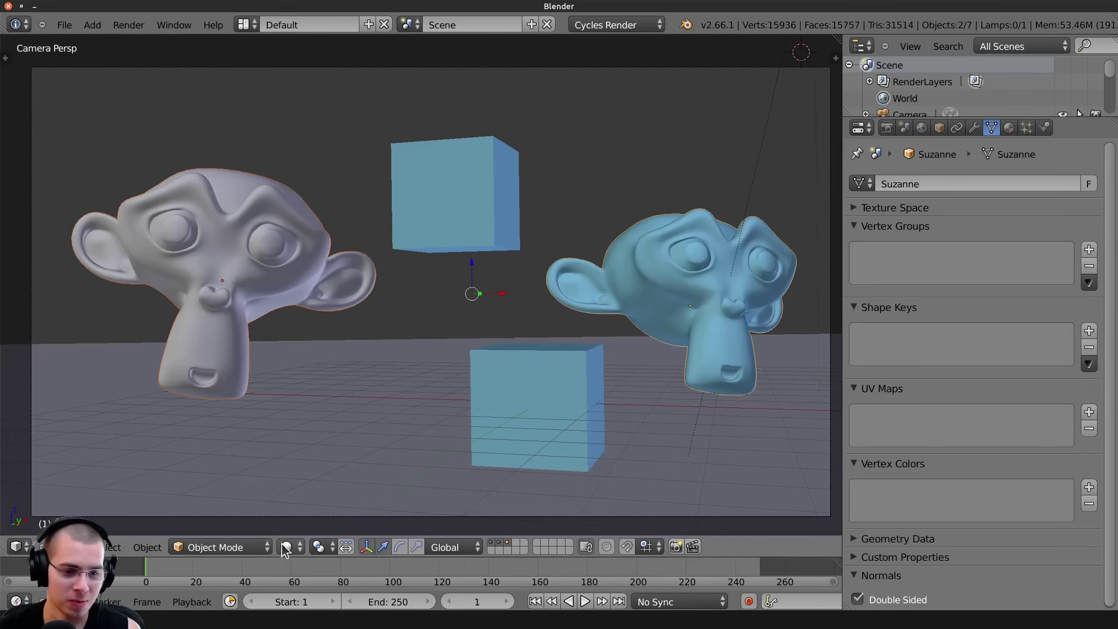
Return the camera view to Rendered shading to examine the smoothed monkey heads.
left_click(446, 519)
left_click(489, 350)
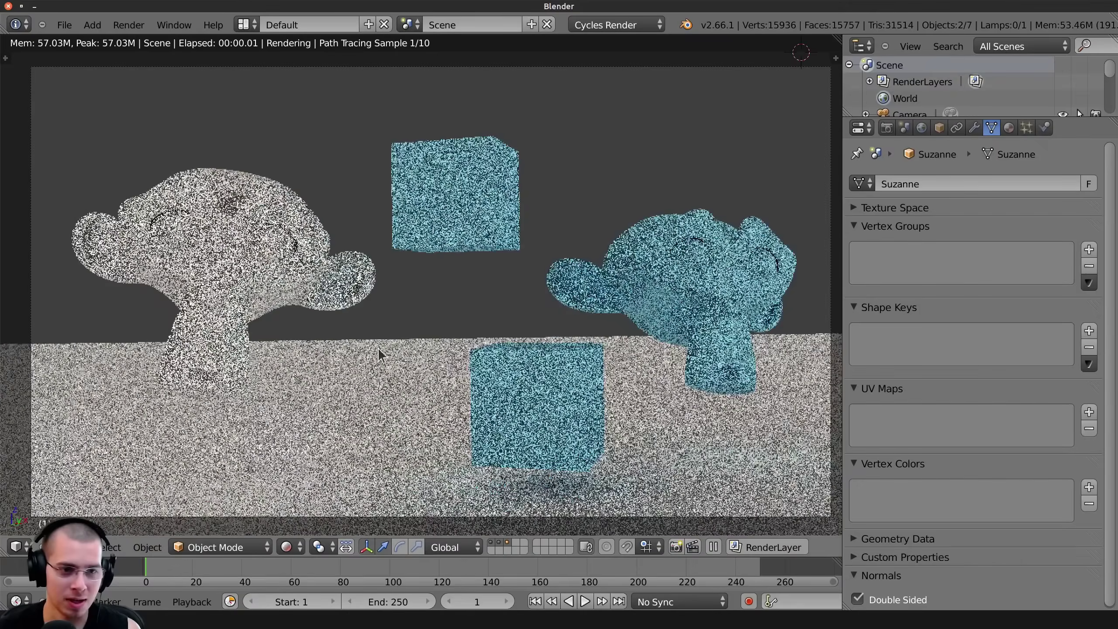
middle_click_drag(378, 348, 371, 349, "shift")
Enable nodes for the blue monkey head's material and slightly widen the 3D view.
right_click(654, 229)
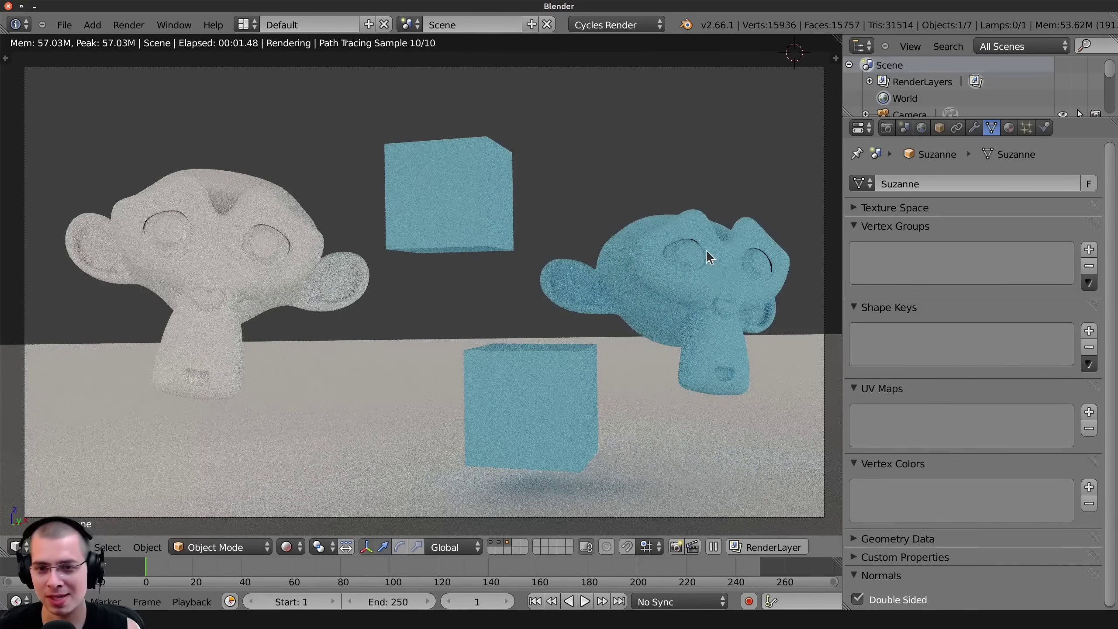
left_click(1009, 128)
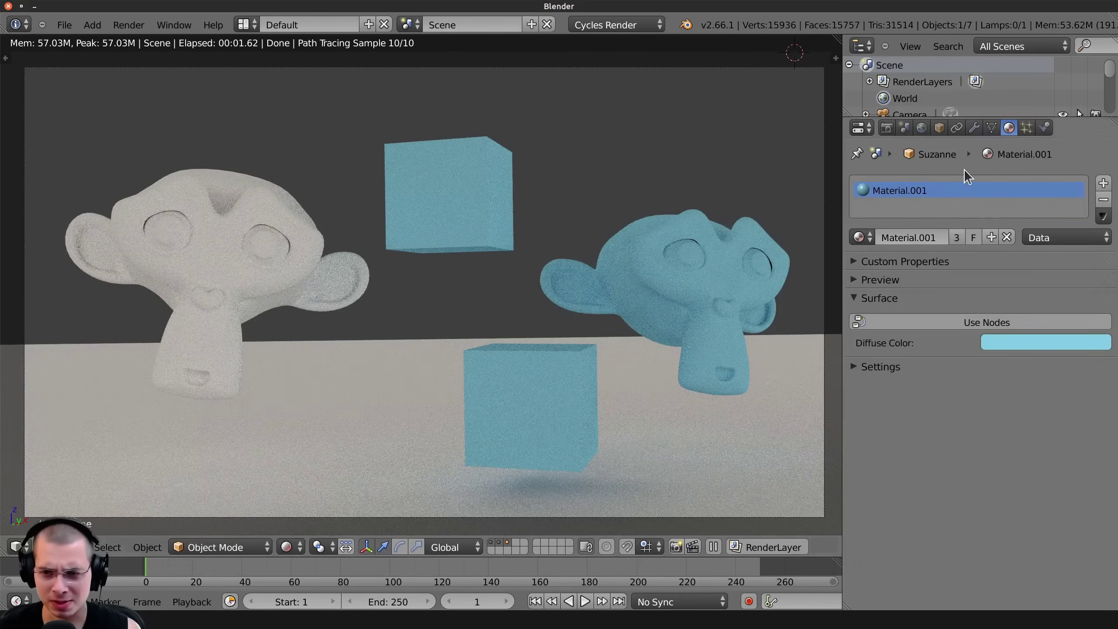
left_click(965, 324)
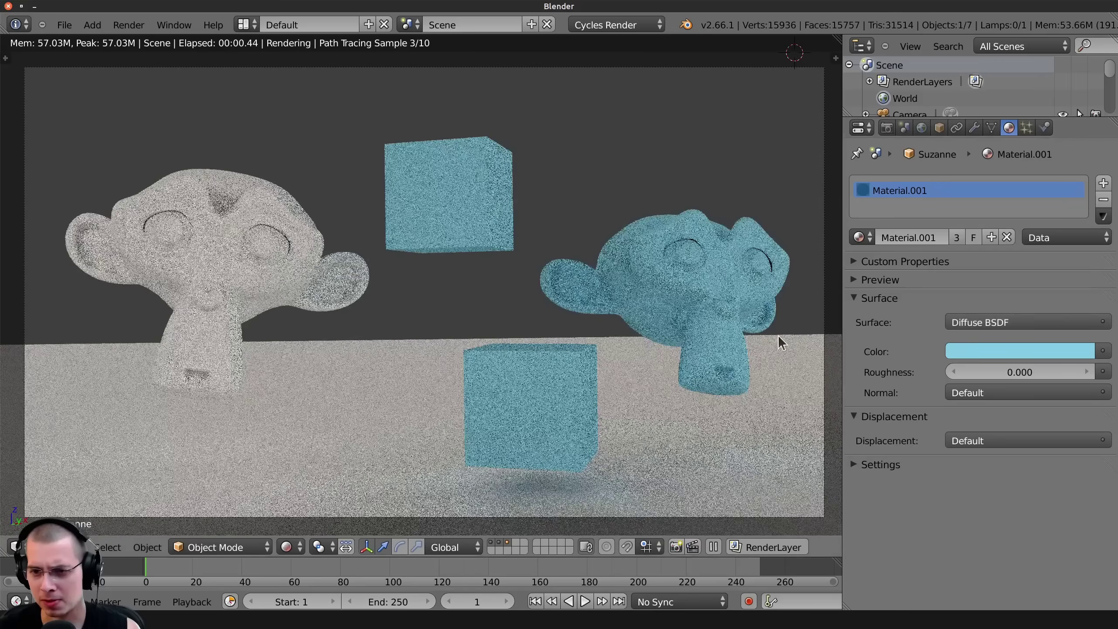
left_click_drag(844, 294, 865, 294)
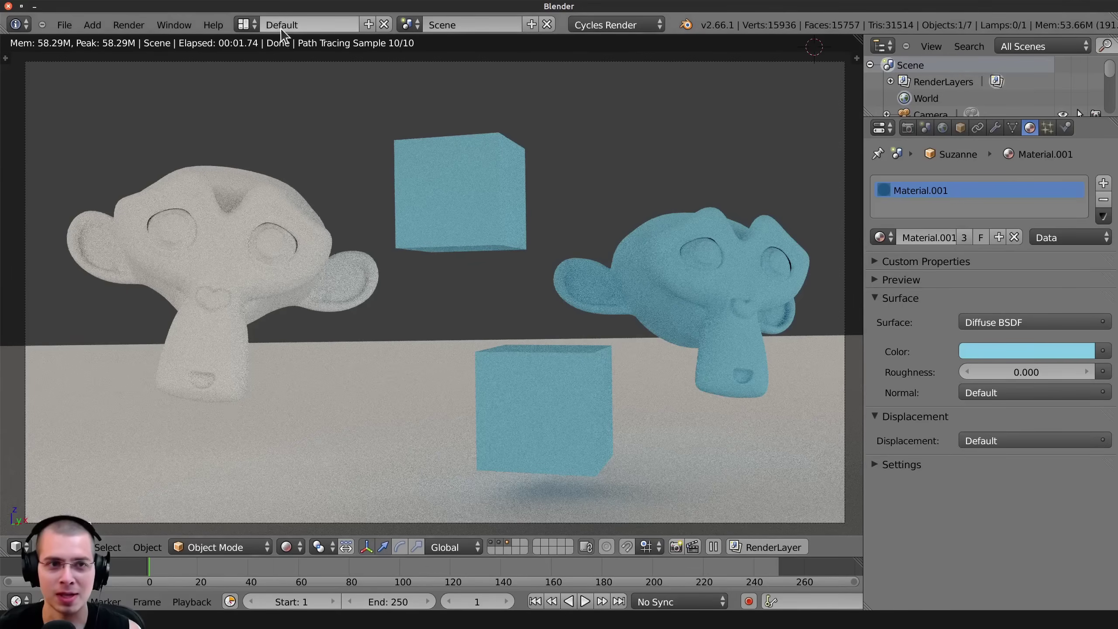
left_click(247, 27)
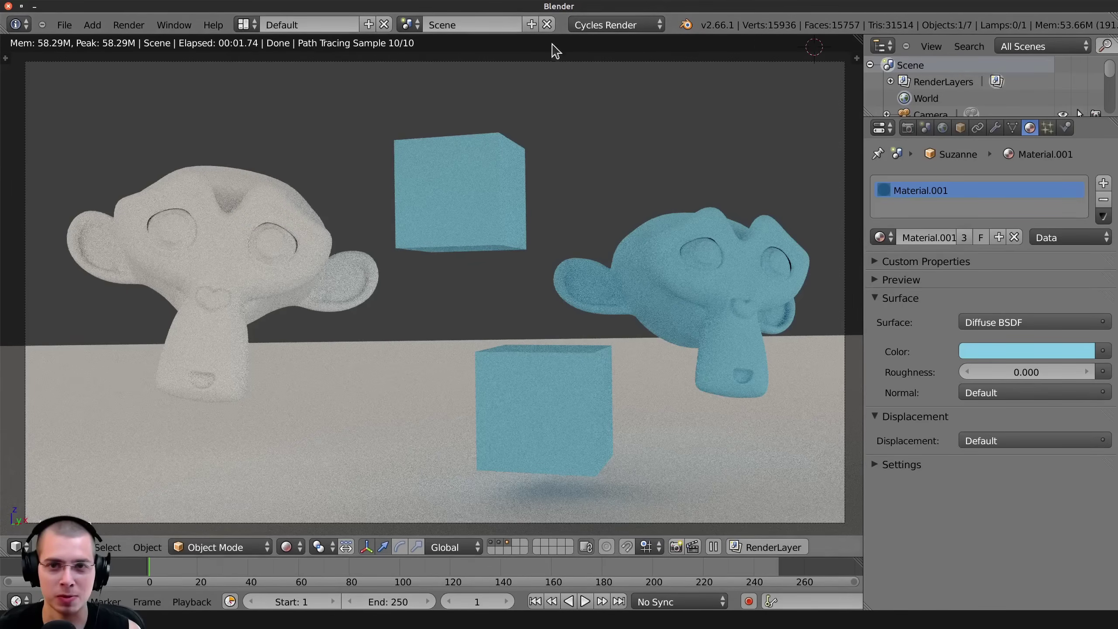
left_click(244, 24)
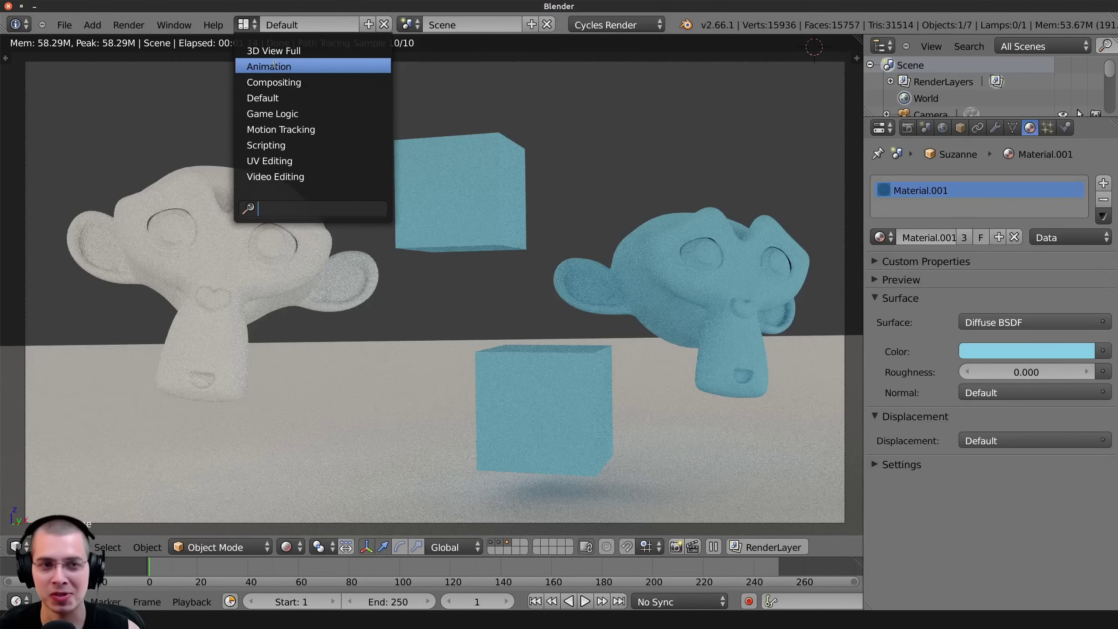
left_click(245, 25)
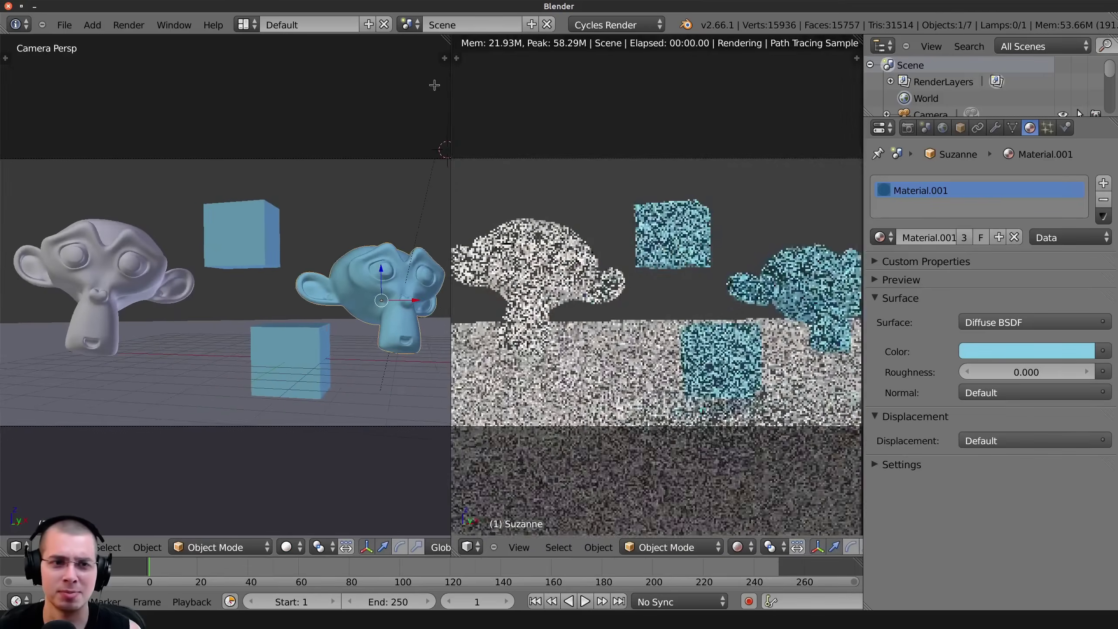
Enlarge the rendered half of the split viewport and change it to the Node Editor.
left_click_drag(451, 85, 372, 66)
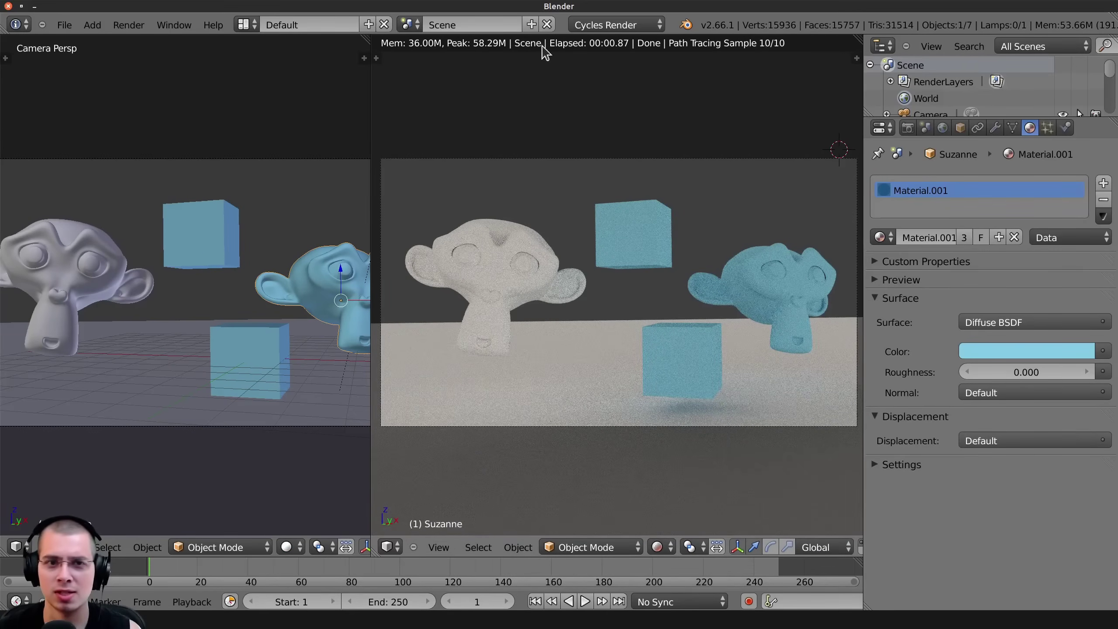
left_click(390, 547)
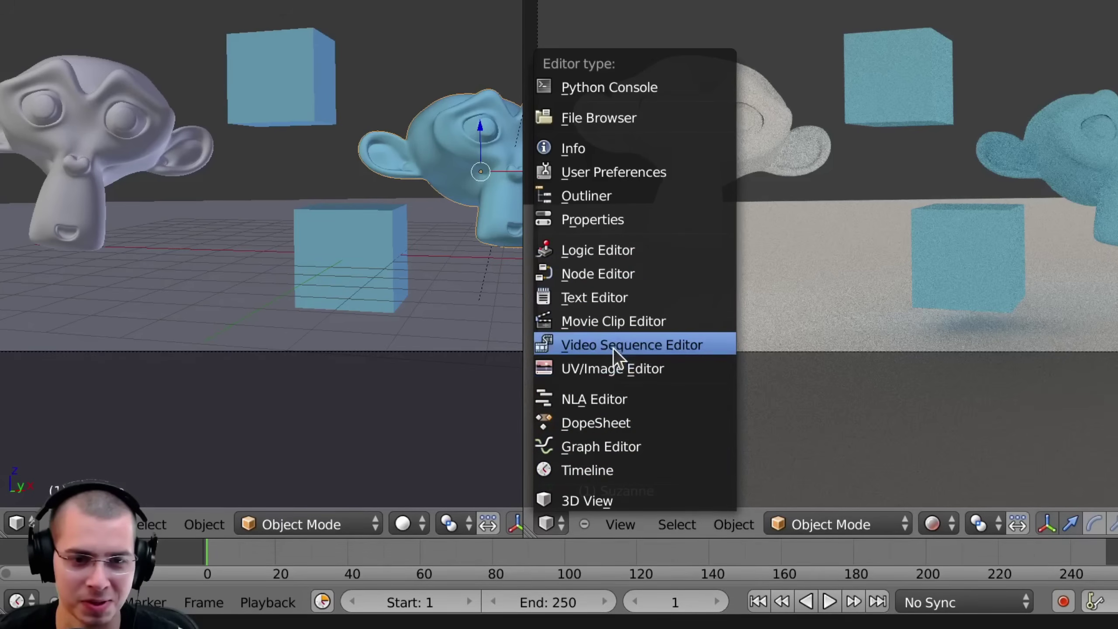
left_click(643, 273)
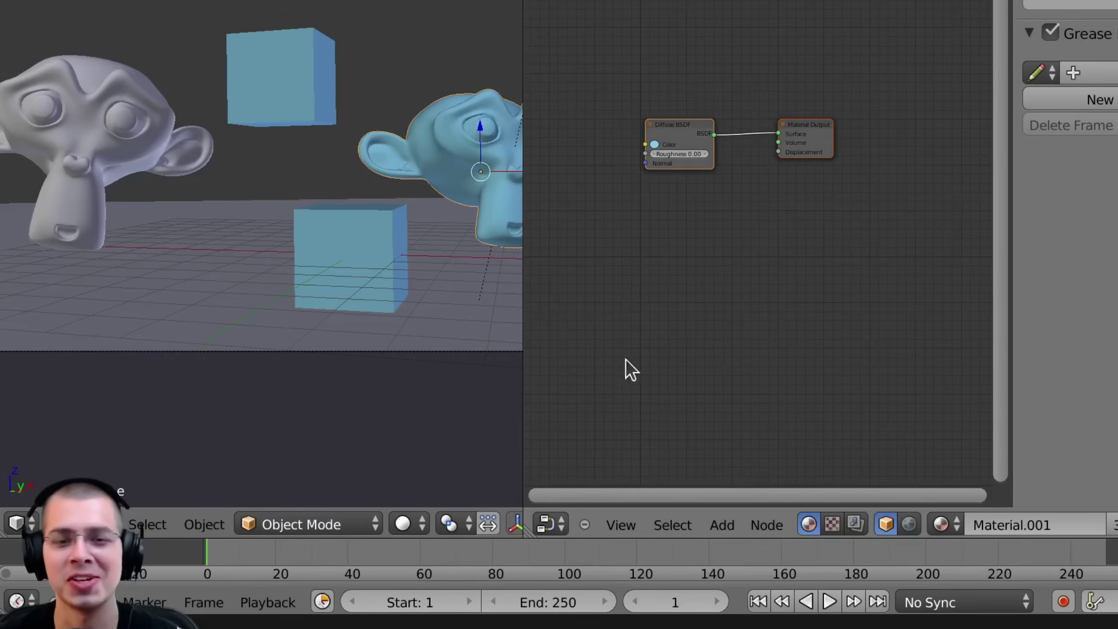
left_click(550, 524)
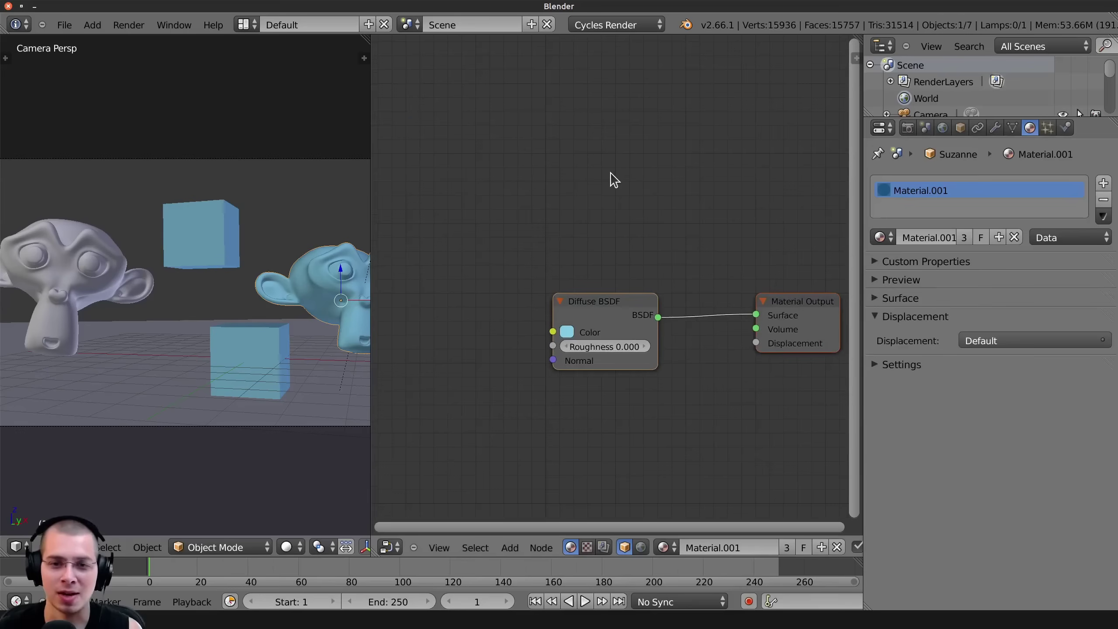
key("shift+a")
left_click(611, 173)
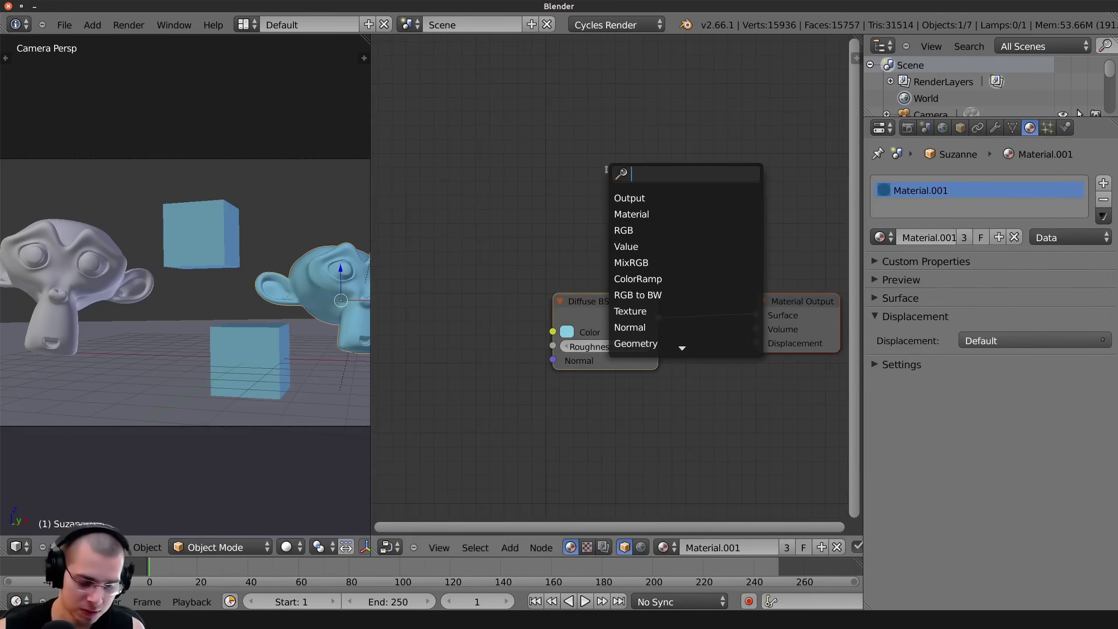
type("pri")
key("Escape")
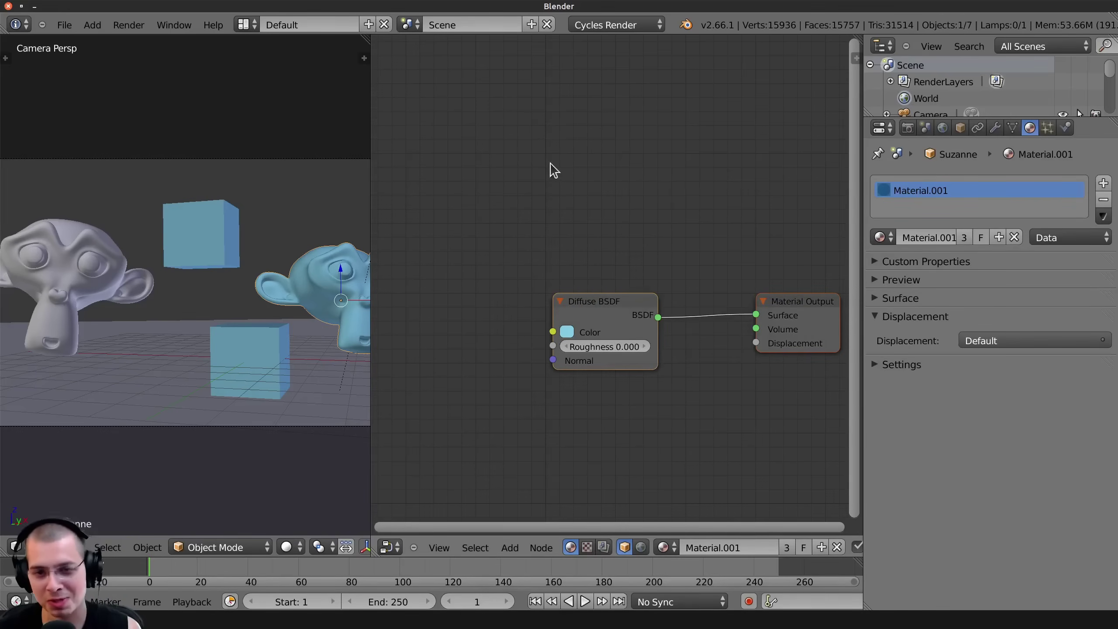
Resize the areas to give the 3D view and Node Editor more width, with all material nodes framed.
left_click_drag(372, 163, 509, 173)
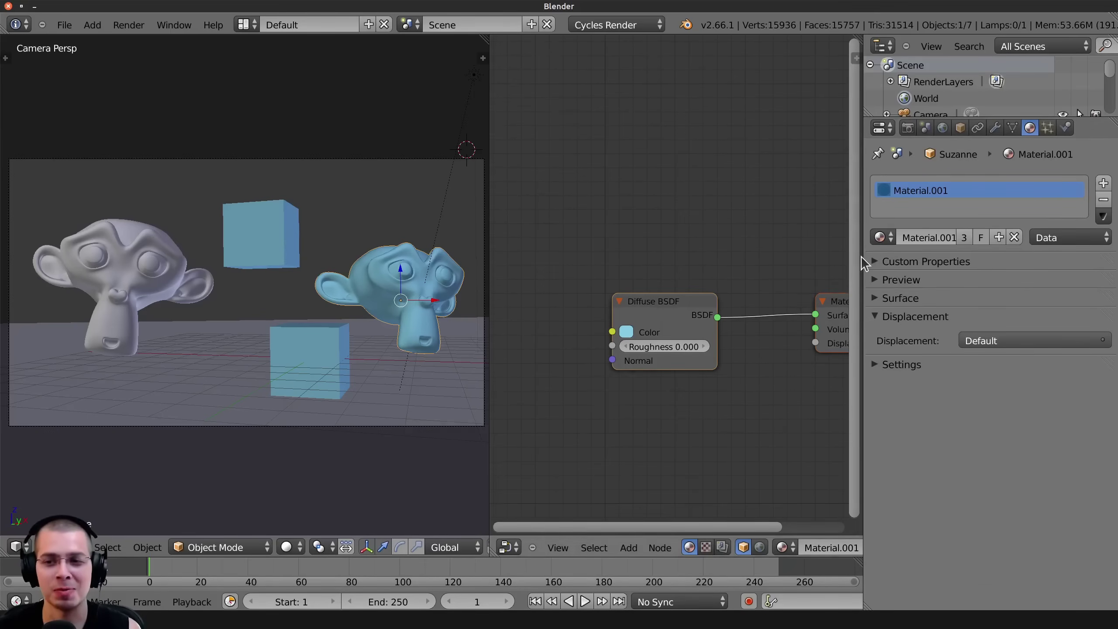
left_click_drag(861, 256, 1042, 258)
key("Home")
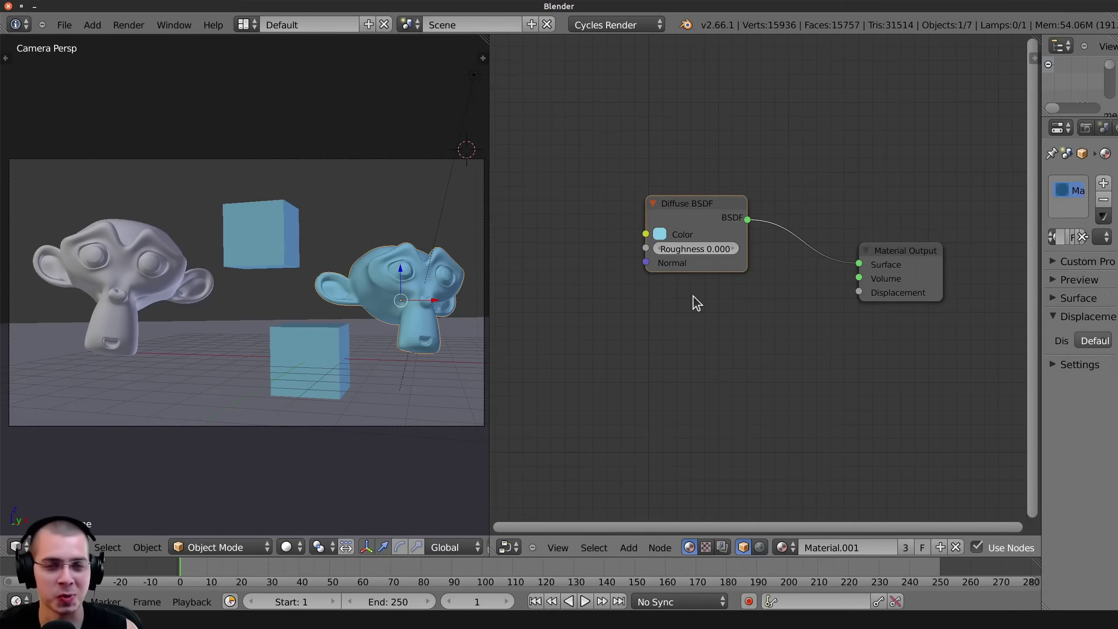
middle_click_drag(655, 307, 622, 309)
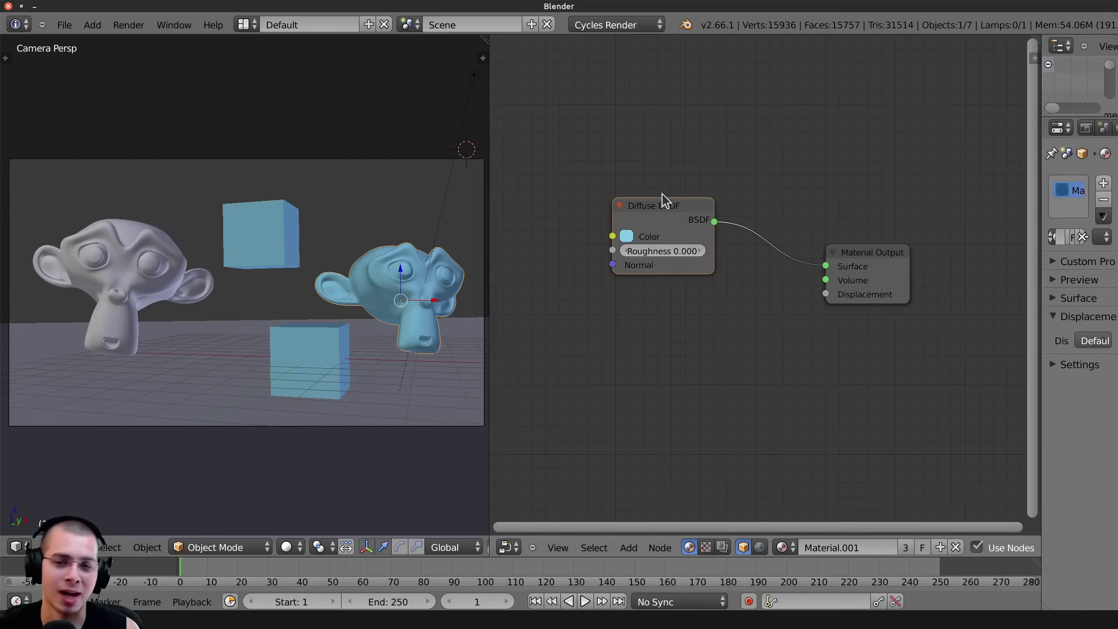
Add a Glossy BSDF node and place it directly below the Diffuse BSDF node.
key("shift+a")
key("g")
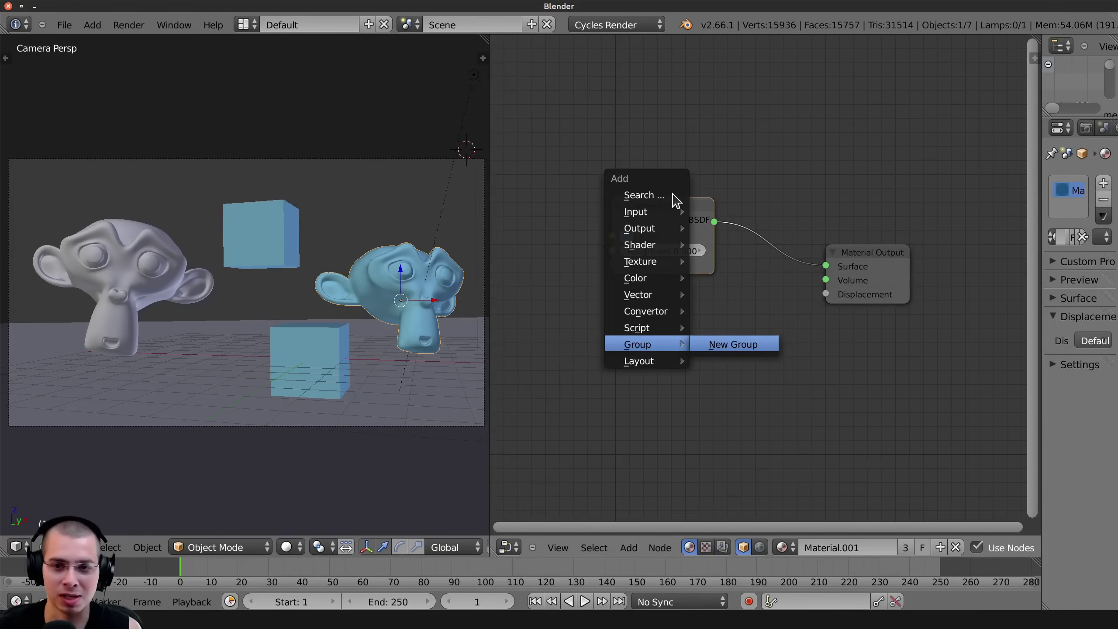
left_click(654, 195)
type("gla")
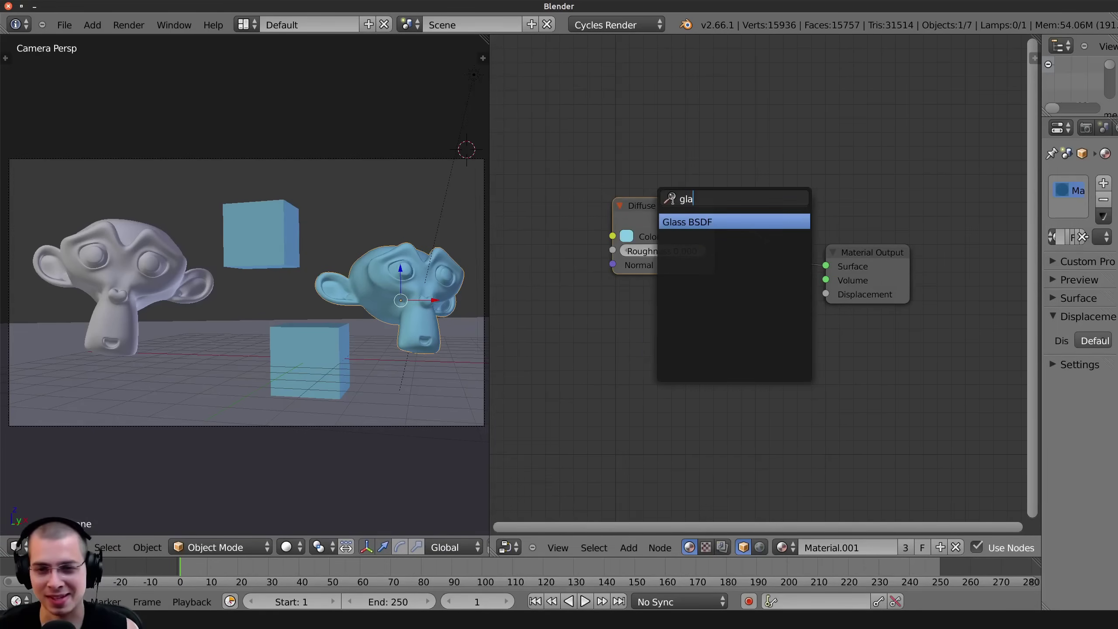
key("BackSpace")
key("BackSpace")
type("loss")
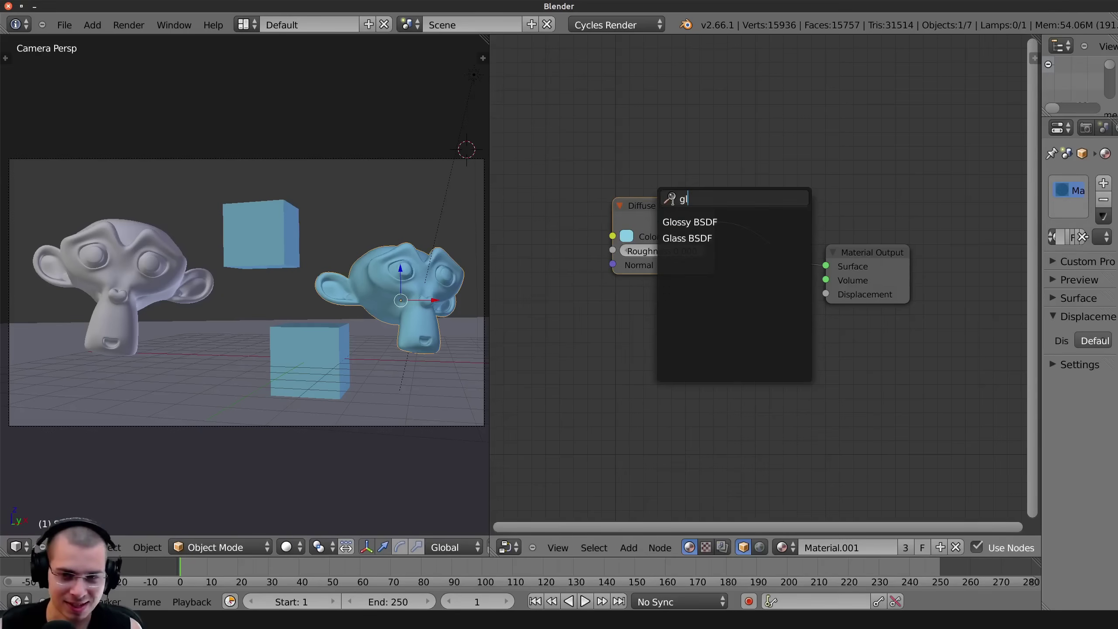
left_click(670, 227)
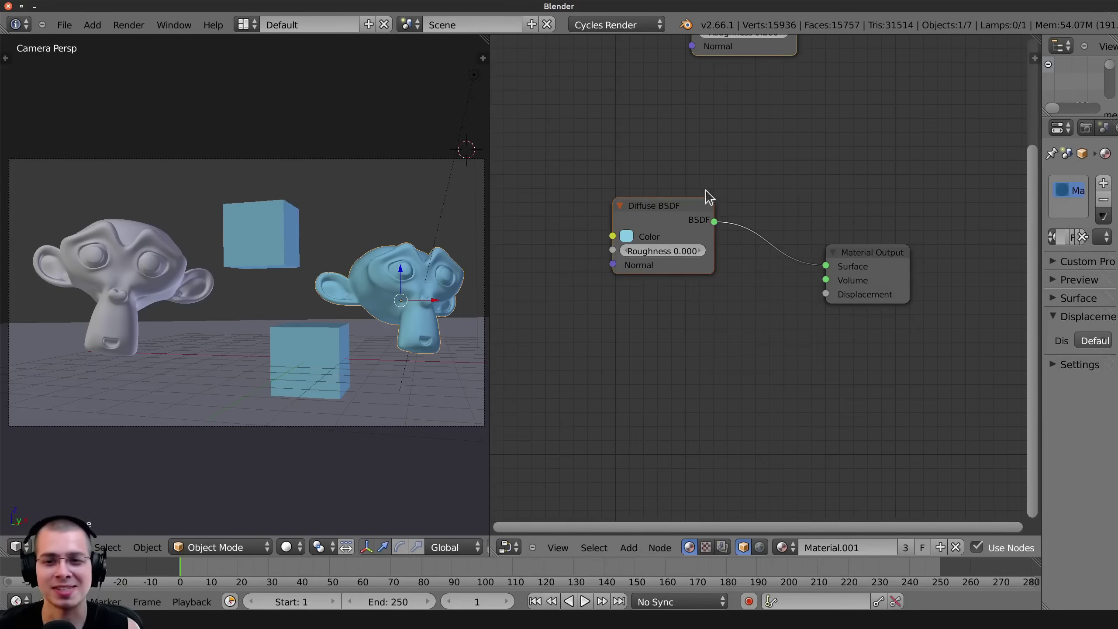
scroll(734, 115, "down", 2)
middle_click_drag(724, 83, 725, 117)
left_click_drag(726, 49, 659, 335)
scroll(659, 317, "up", 1)
Insert a Mix Shader node between Diffuse BSDF and Material Output, and connect the Glossy BSDF to its second Shader input.
key("shift+a")
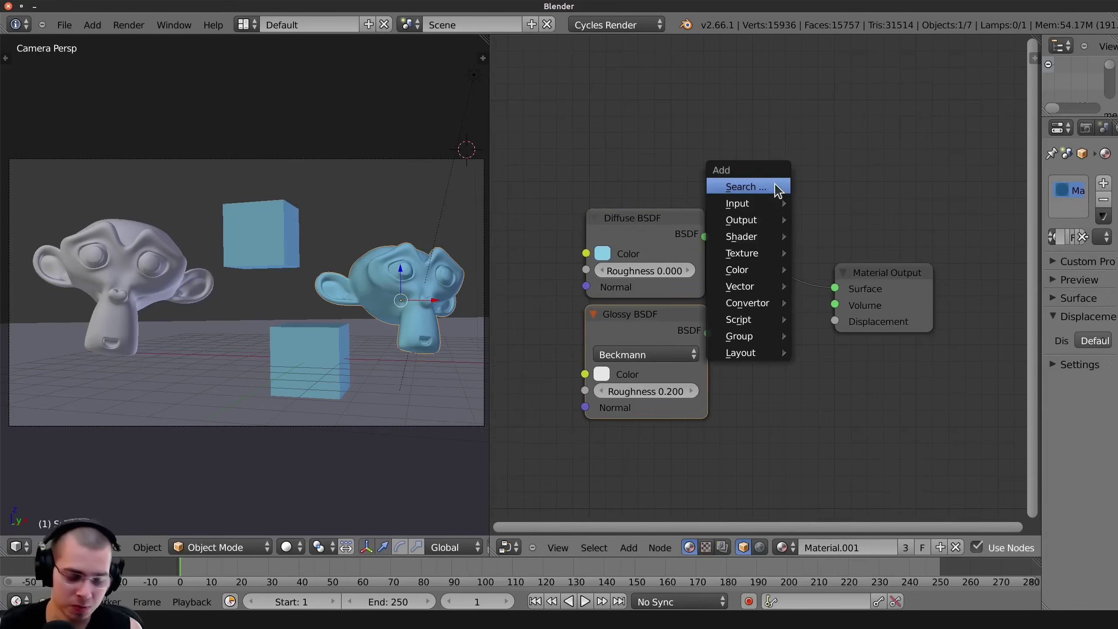
key("i")
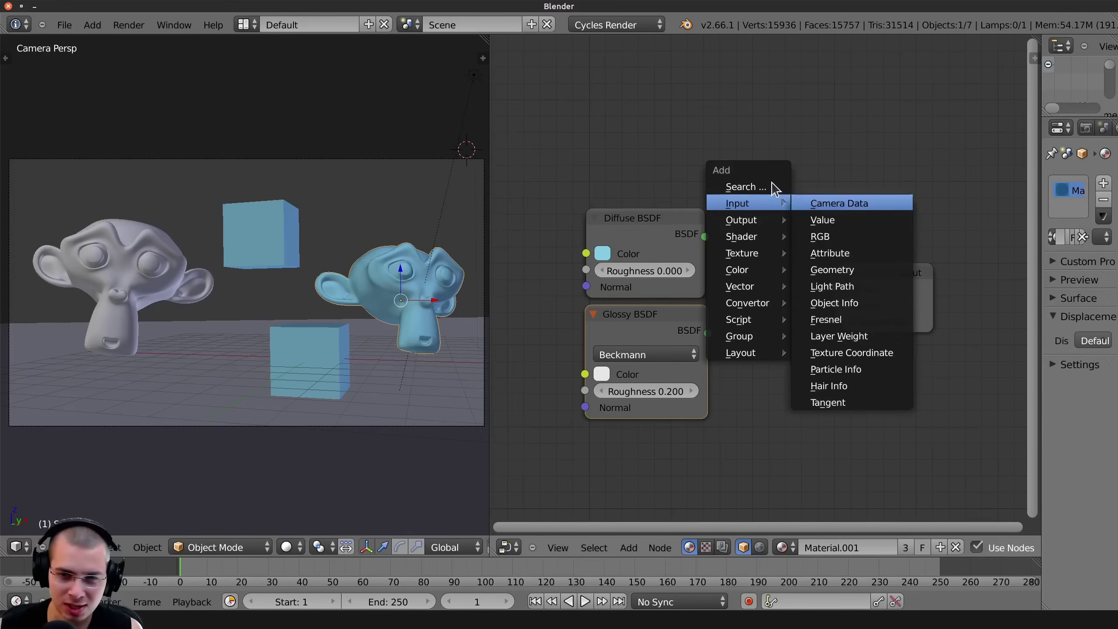
left_click(773, 189)
type("mix")
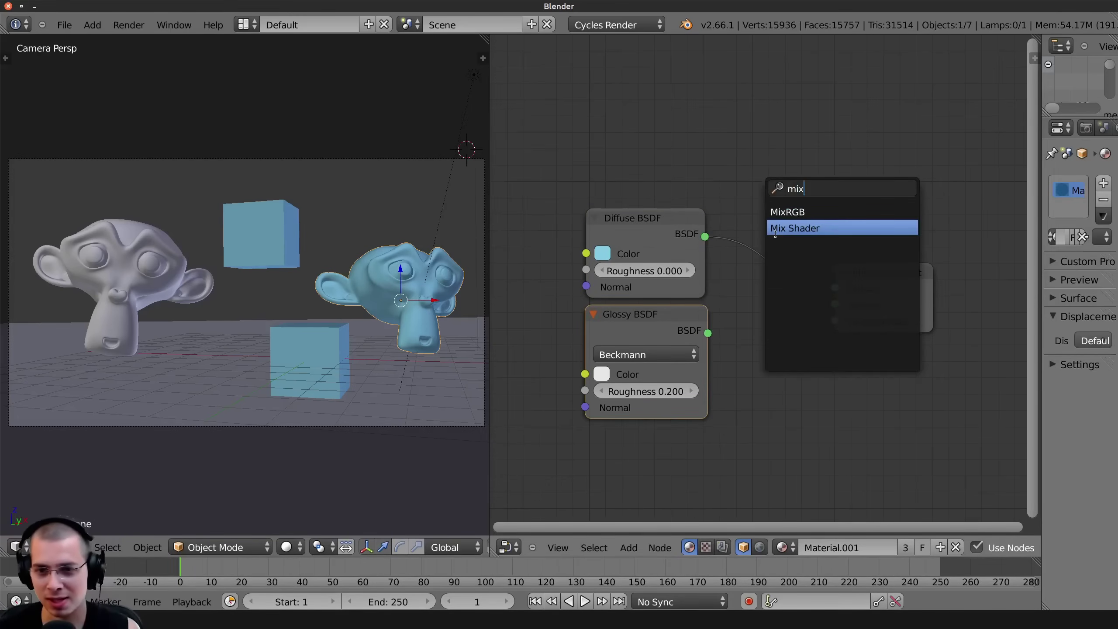
left_click(792, 228)
scroll(768, 245, "down", 12)
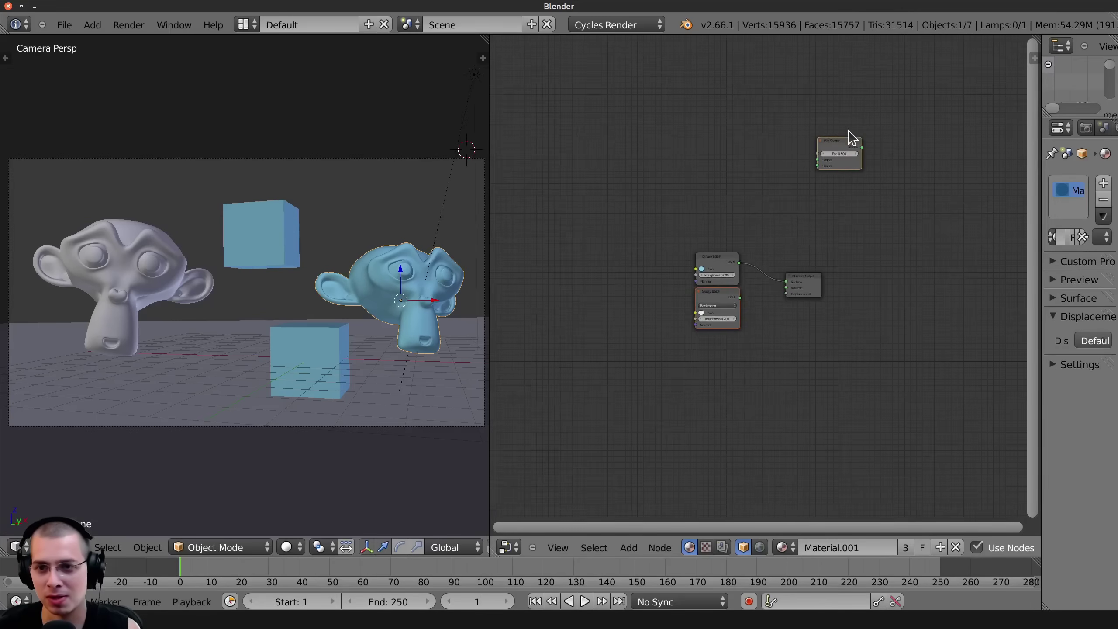
left_click_drag(835, 148, 786, 260)
scroll(785, 260, "up", 12)
left_click_drag(712, 329, 757, 290)
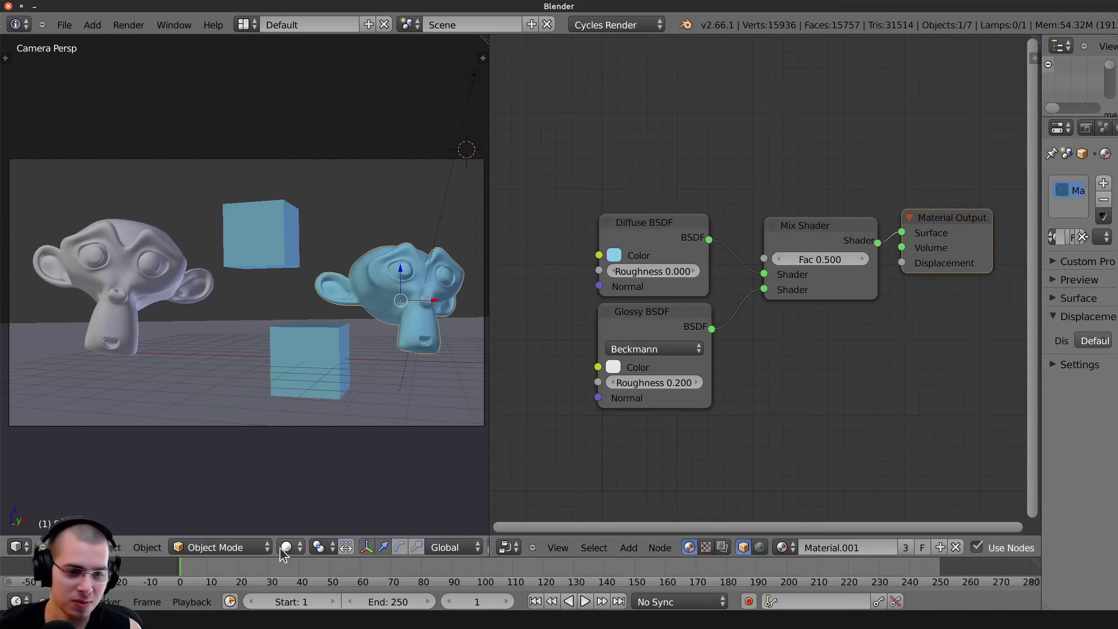
Set the 3D view to Rendered shading to preview the mixed diffuse and glossy material.
left_click(284, 547)
left_click(287, 524)
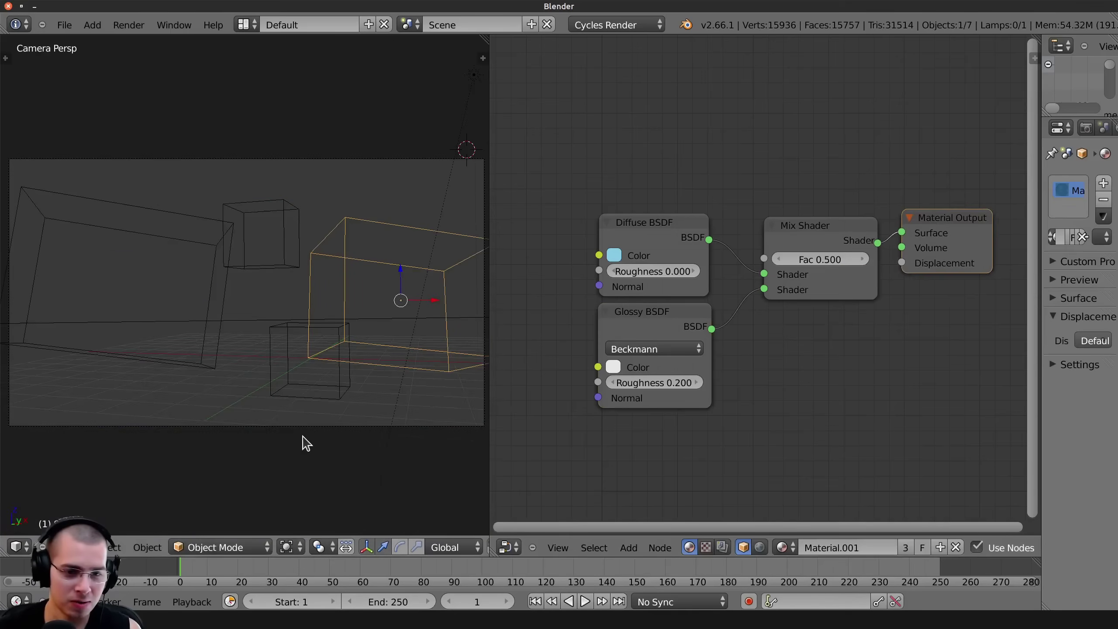
left_click(287, 548)
left_click(310, 442)
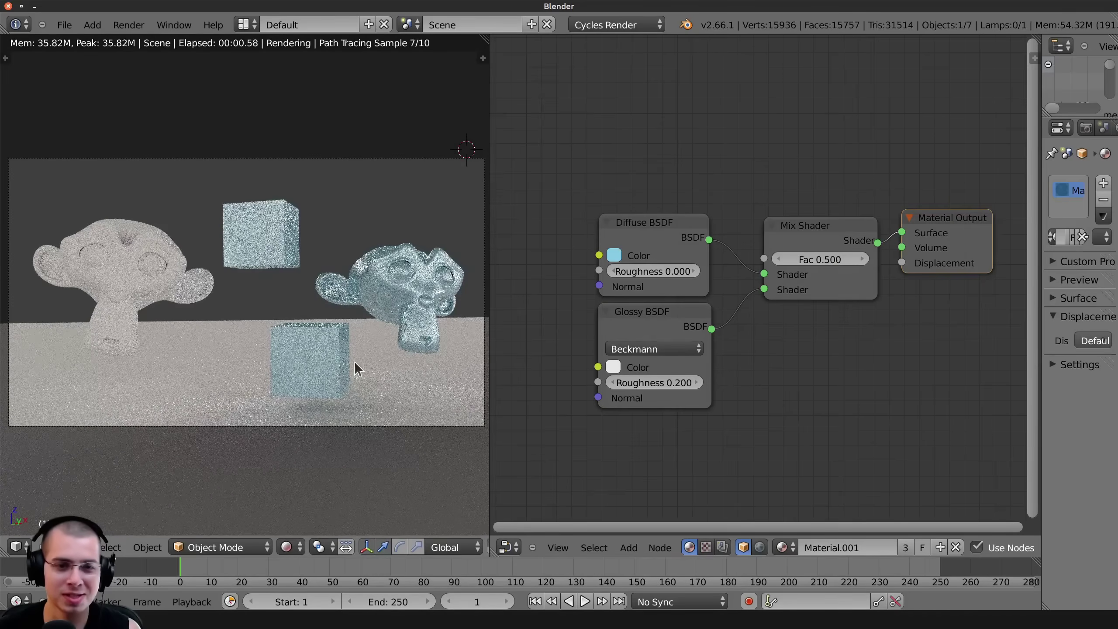
Try different Mix Shader factors, ending at 0.960, to compare diffuse-dominant and glossy-dominant mixes on the monkey.
scroll(355, 362, "up", 2)
left_click_drag(796, 257, 820, 257)
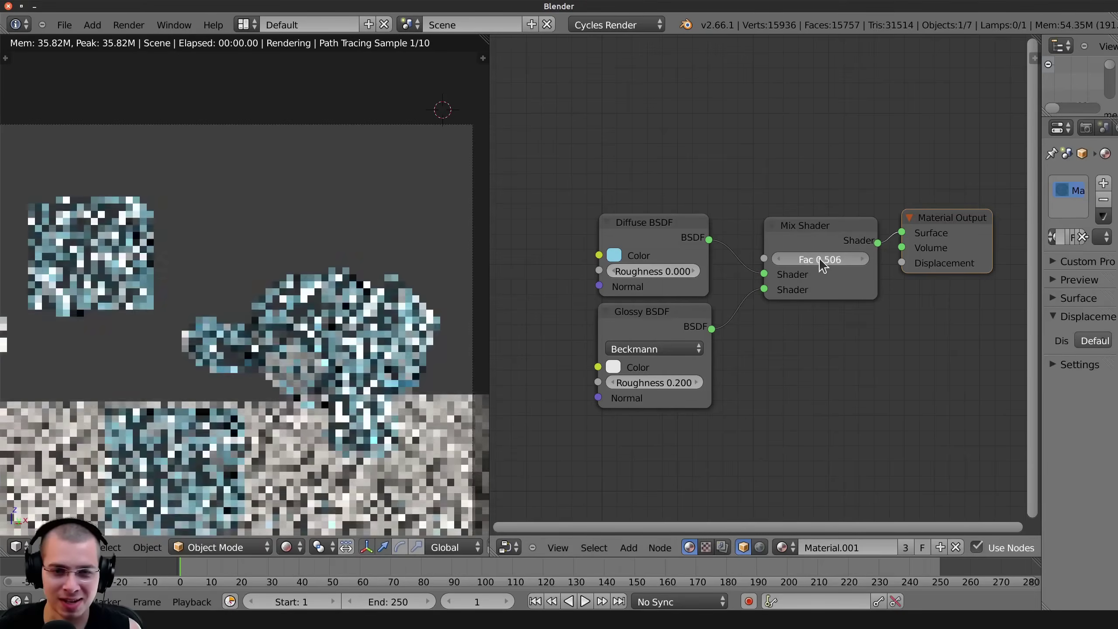
scroll(329, 377, "up", 3)
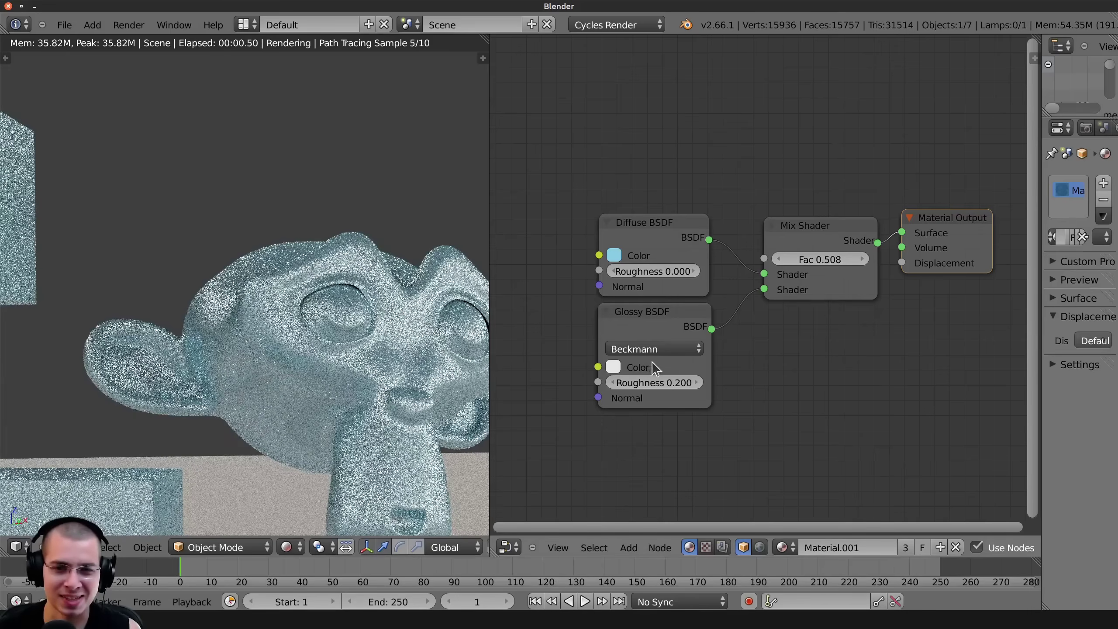
left_click_drag(813, 250, 840, 251)
left_click_drag(810, 260, 785, 265)
left_click_drag(812, 261, 675, 273)
left_click_drag(790, 258, 795, 254)
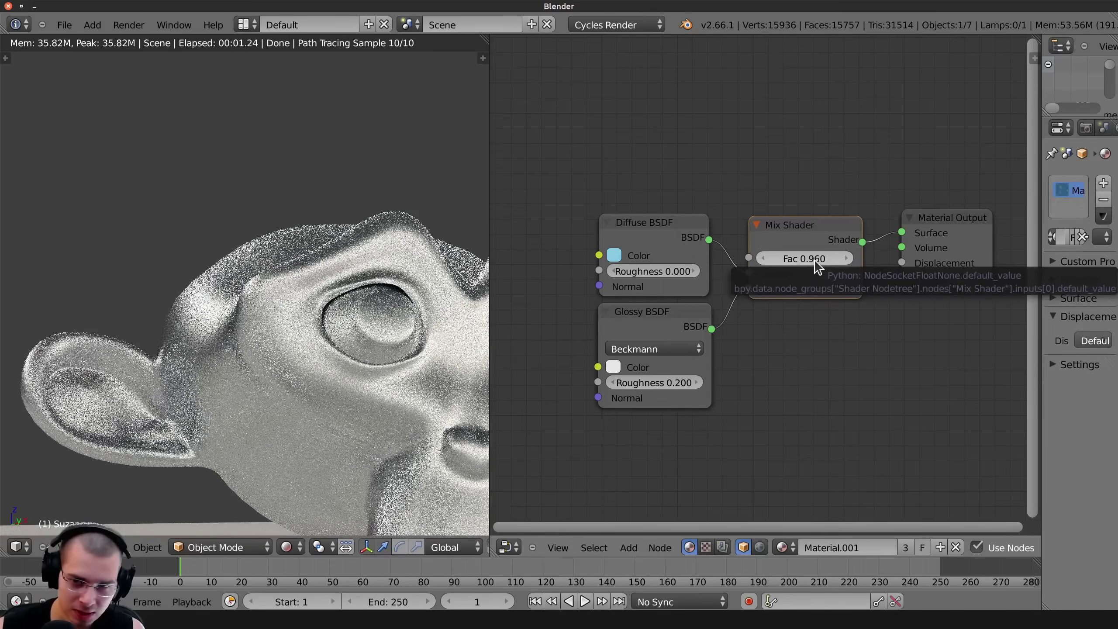
Set the Mix Shader factor to 0.1 and examine the monkey's surface up close.
left_click(813, 258)
type("0.1")
key("Return")
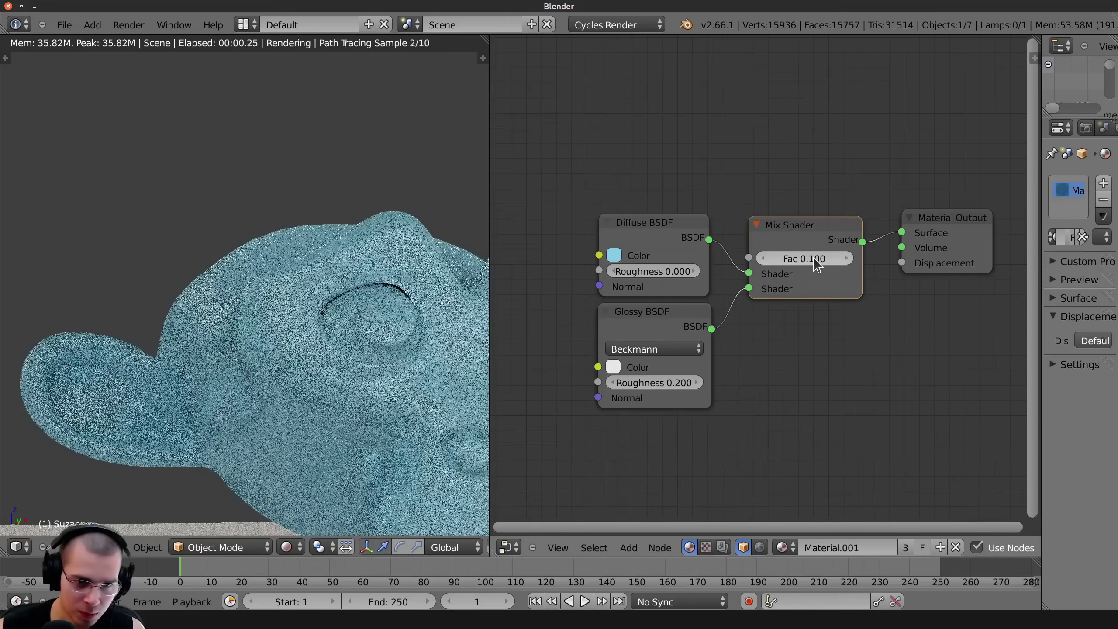
scroll(351, 387, "down", 2)
scroll(350, 388, "down", 6)
middle_click_drag(350, 388, 264, 436)
scroll(255, 254, "up", 10)
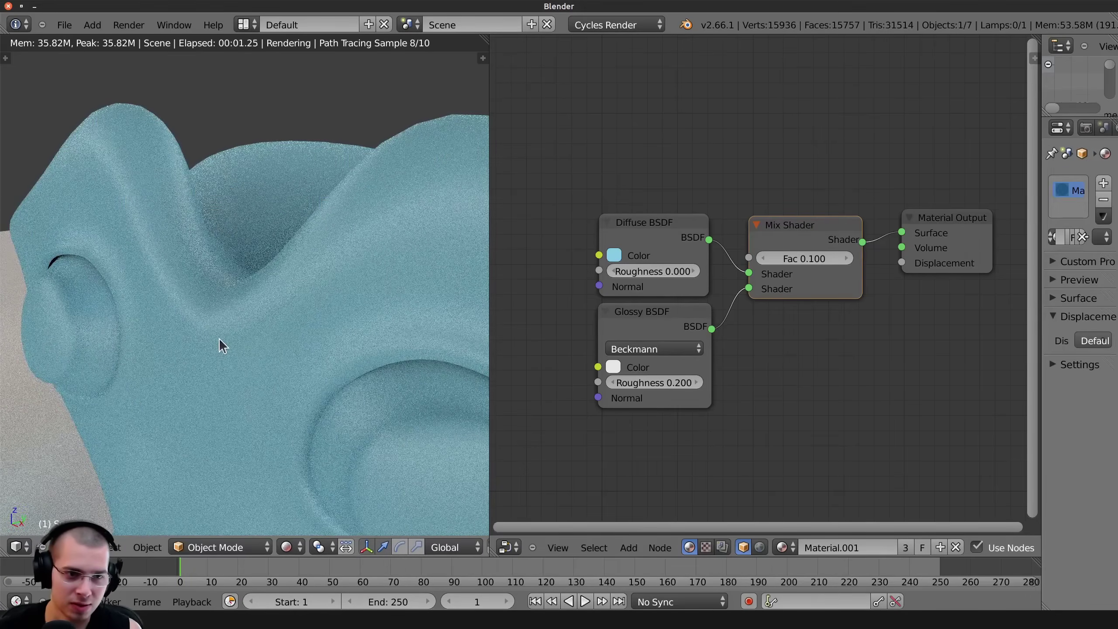
scroll(207, 321, "down", 2)
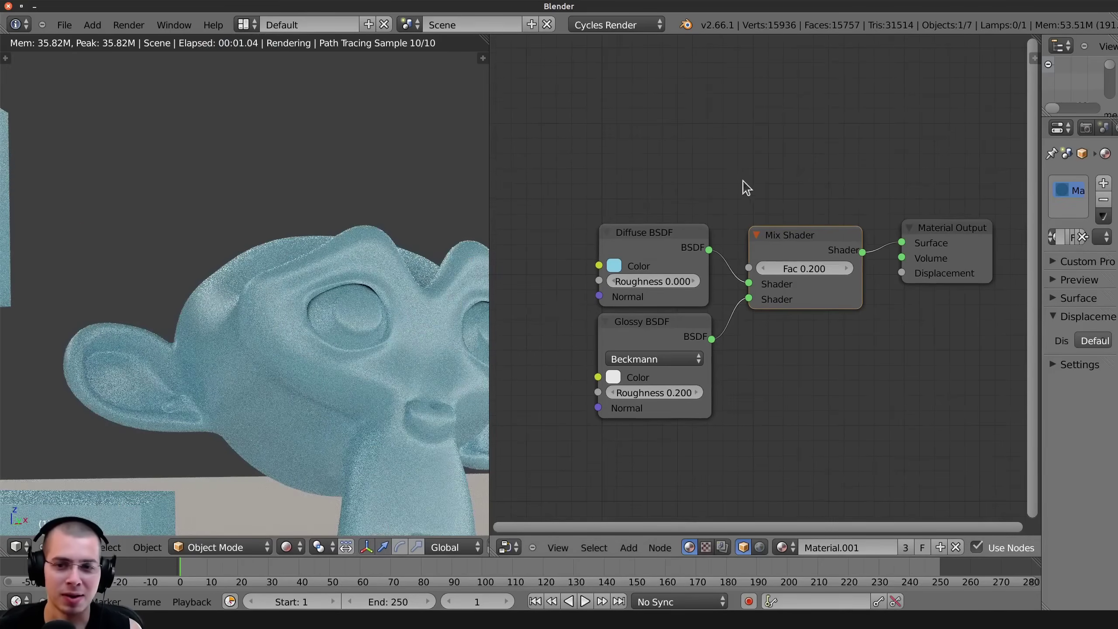
Find and add a Fresnel node to the material.
key("shift+a")
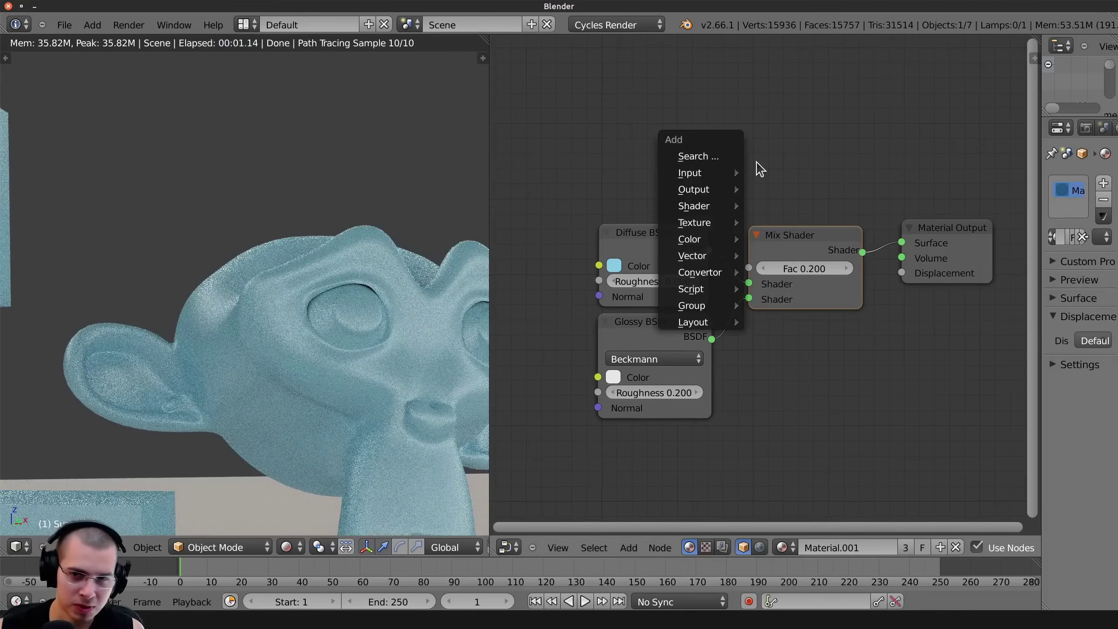
left_click(713, 156)
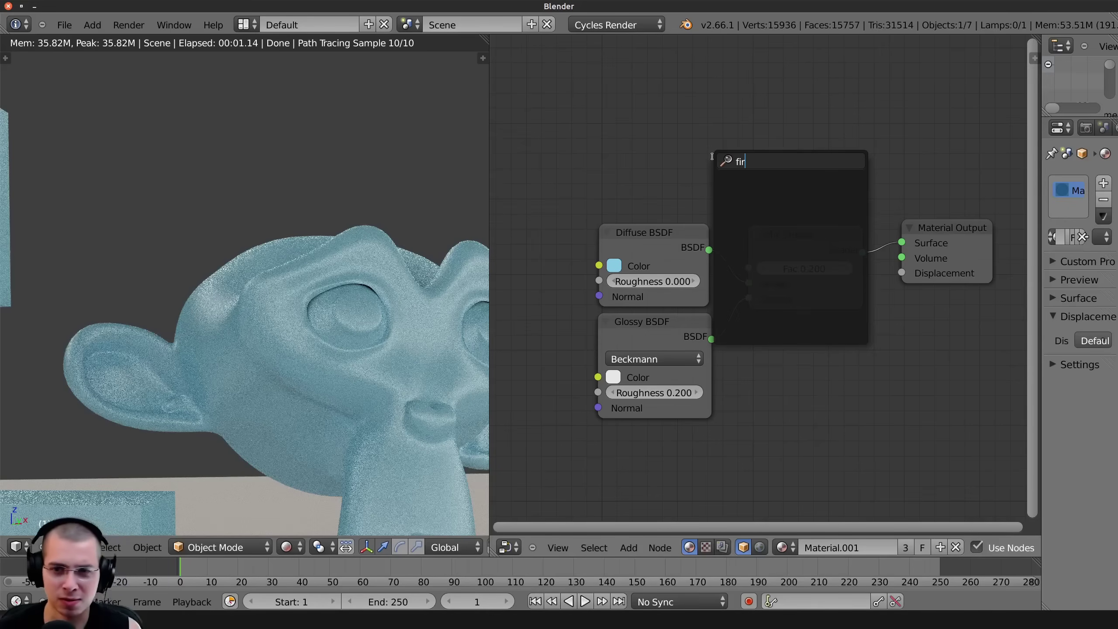
type("fe")
key("BackSpace")
type("re")
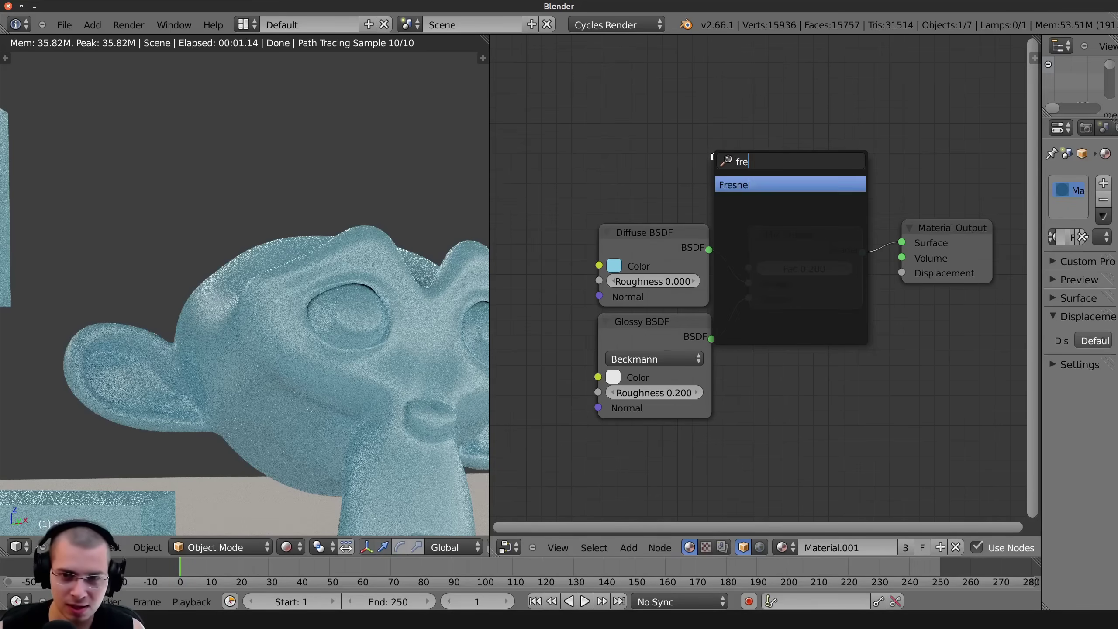
left_click(738, 184)
Place the Fresnel node above the Diffuse BSDF and connect its Fac output to the Mix Shader's Fac input.
scroll(679, 145, "down", 4)
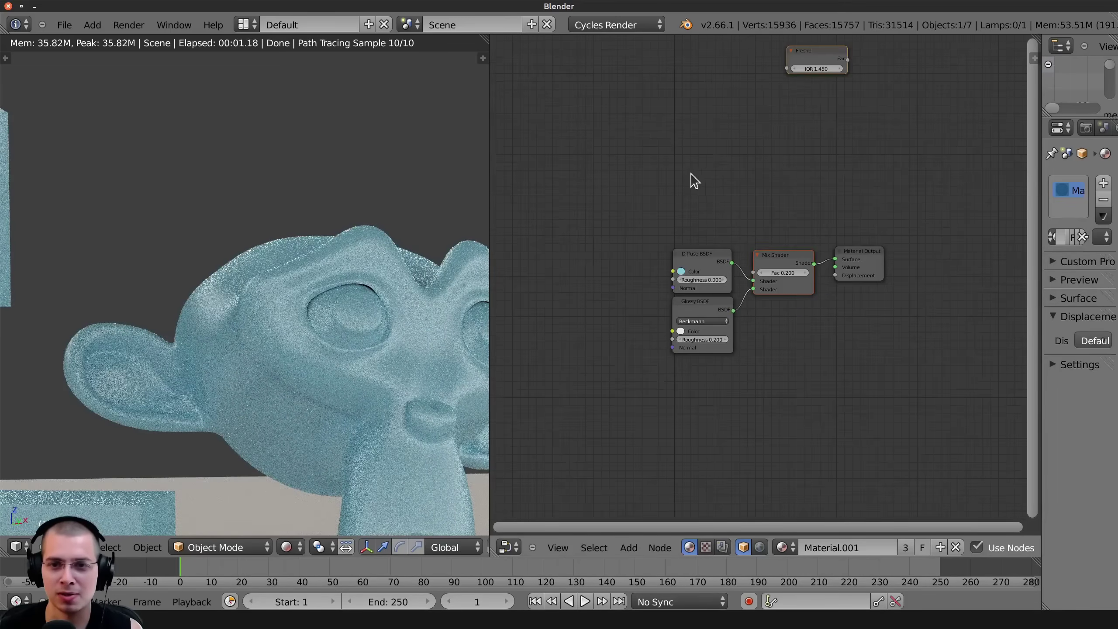
left_click_drag(823, 127, 680, 161)
left_click_drag(701, 228, 703, 230)
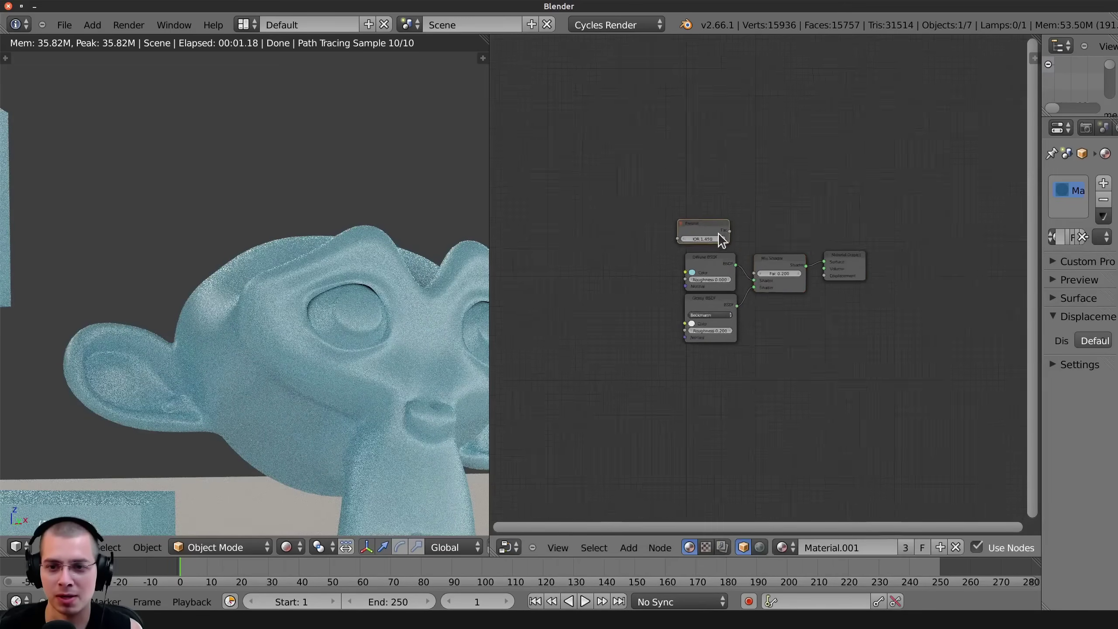
scroll(704, 230, "up", 4)
left_click_drag(749, 276, 749, 269)
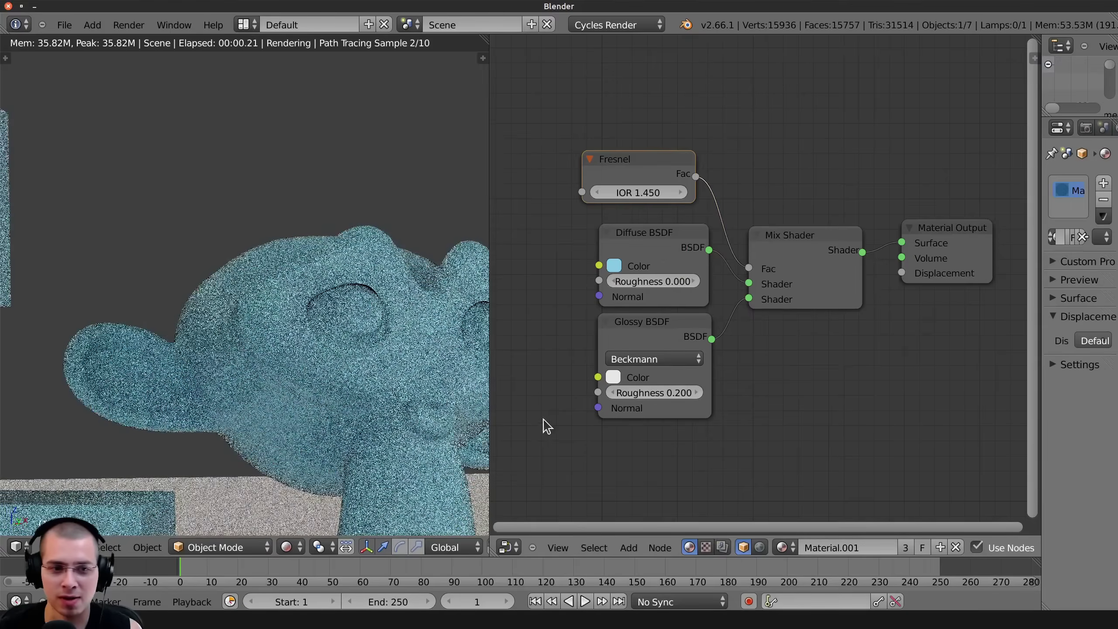
Set the Fresnel IOR to 1.554 and widen the 3D view to show the whole scene.
scroll(374, 288, "down", 1)
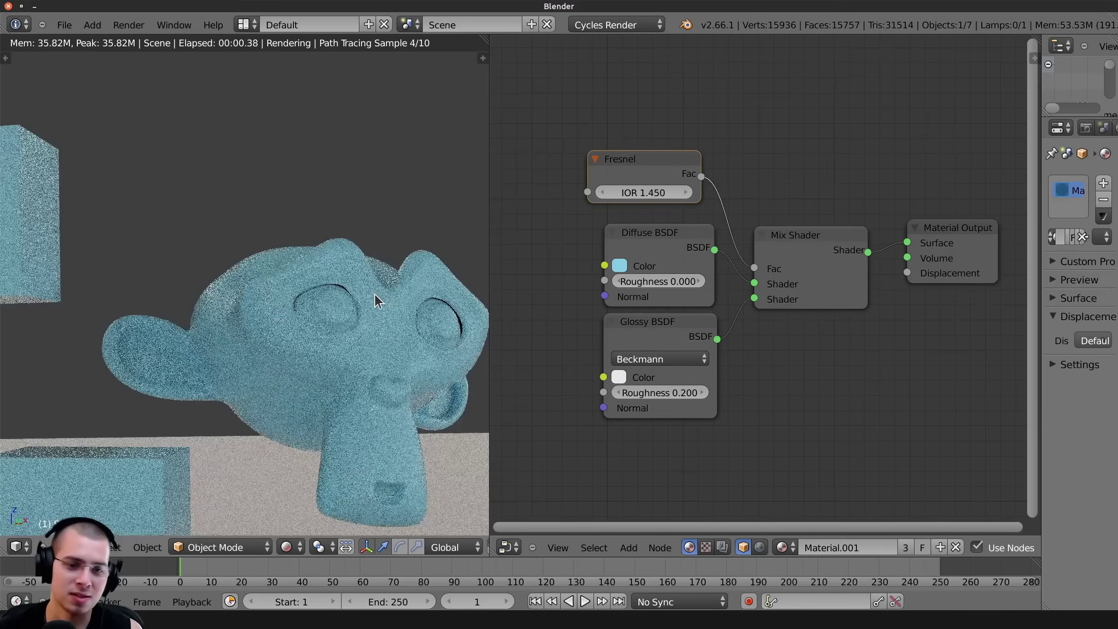
middle_click_drag(377, 300, 314, 285, "shift")
left_click_drag(658, 162, 661, 166)
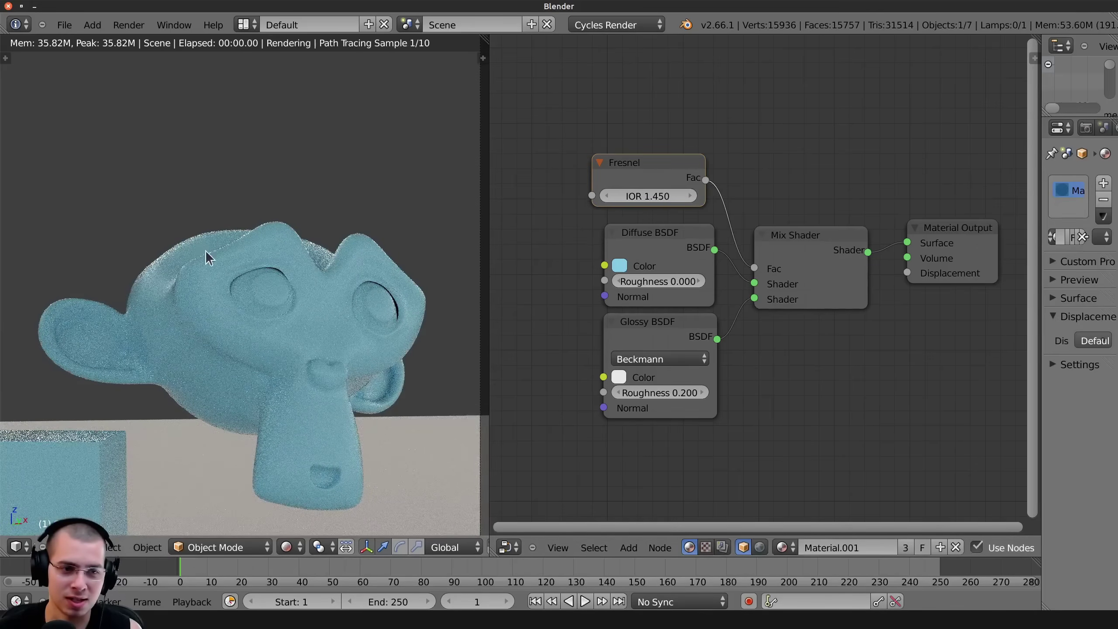
scroll(209, 257, "up", 2)
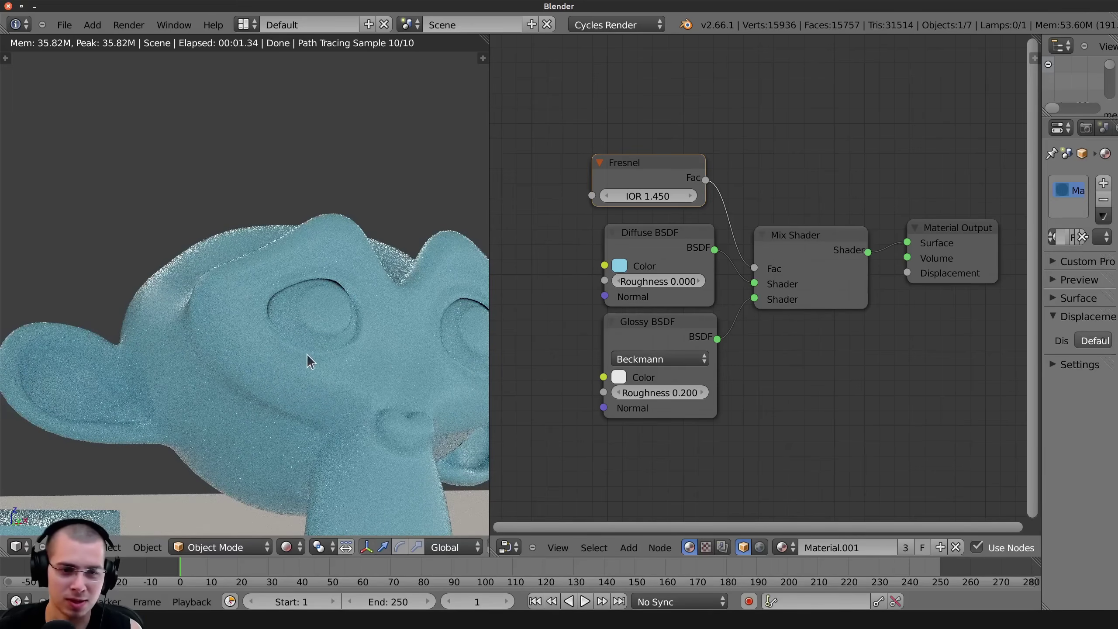
middle_click_drag(245, 373, 282, 373)
scroll(286, 252, "up", 1)
left_click_drag(638, 196, 660, 196)
scroll(302, 262, "down", 3)
middle_click_drag(301, 262, 275, 226, "shift")
scroll(686, 243, "down", 5)
left_click_drag(697, 211, 662, 213)
scroll(691, 222, "up", 2)
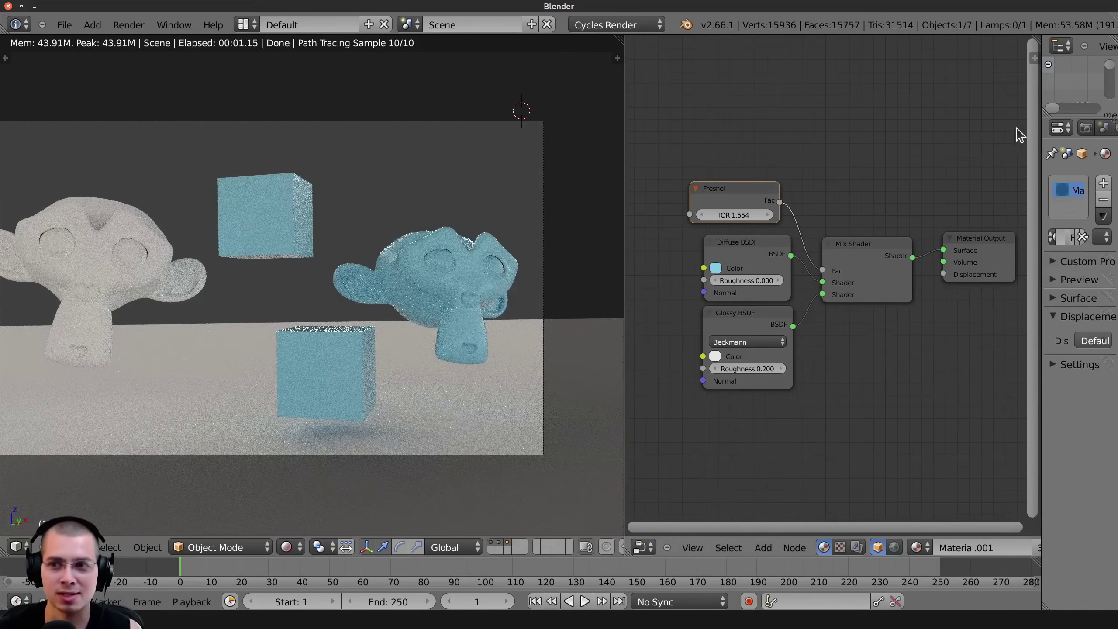
Use an Environment Texture as the world's background color, loading autumn_field_puresky_1k.hdr.
left_click_drag(1040, 131, 875, 132)
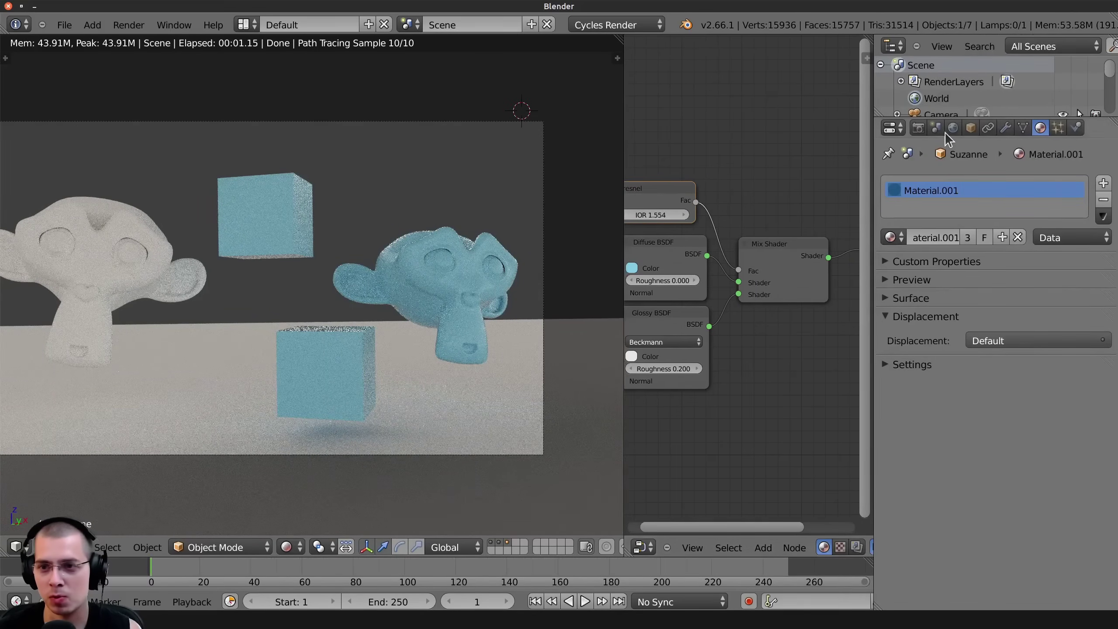
left_click(919, 127)
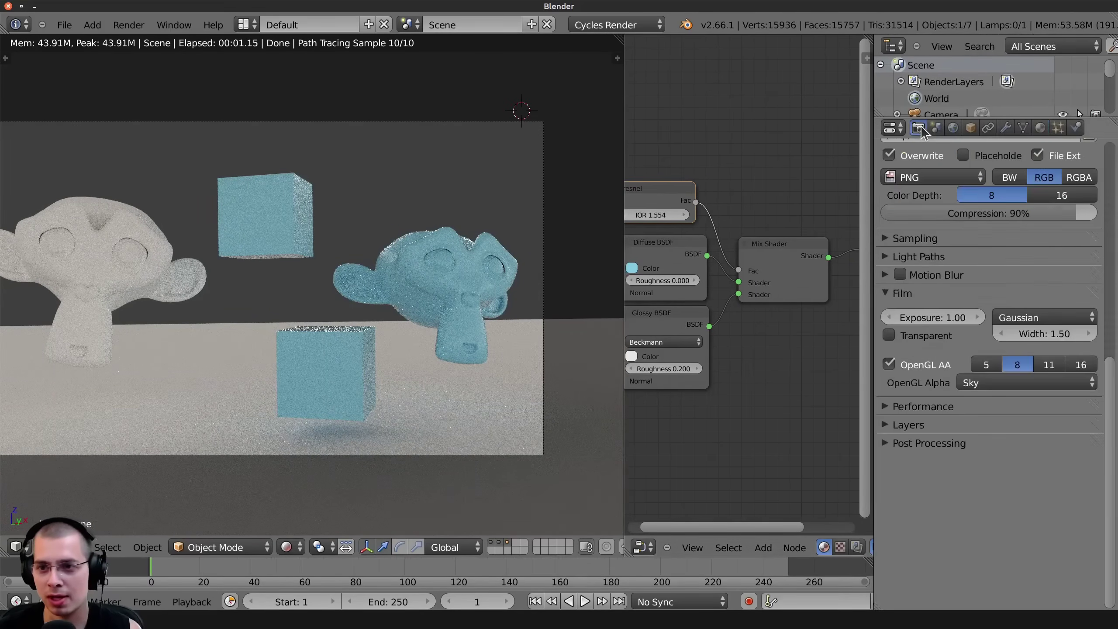
left_click(954, 128)
left_click(980, 268)
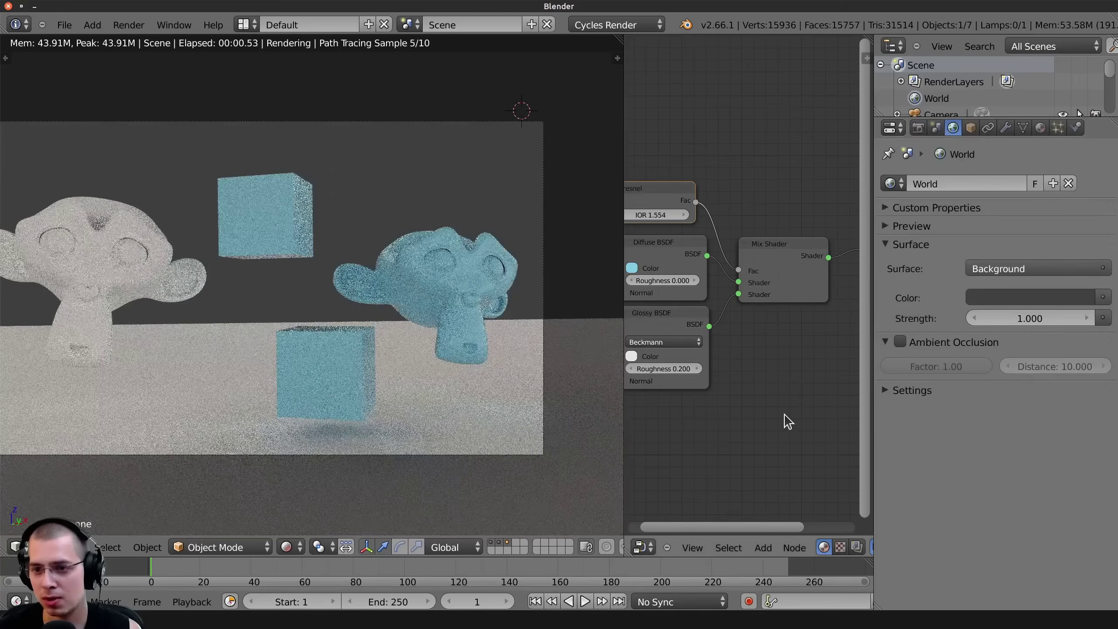
key("Home")
left_click(1104, 298)
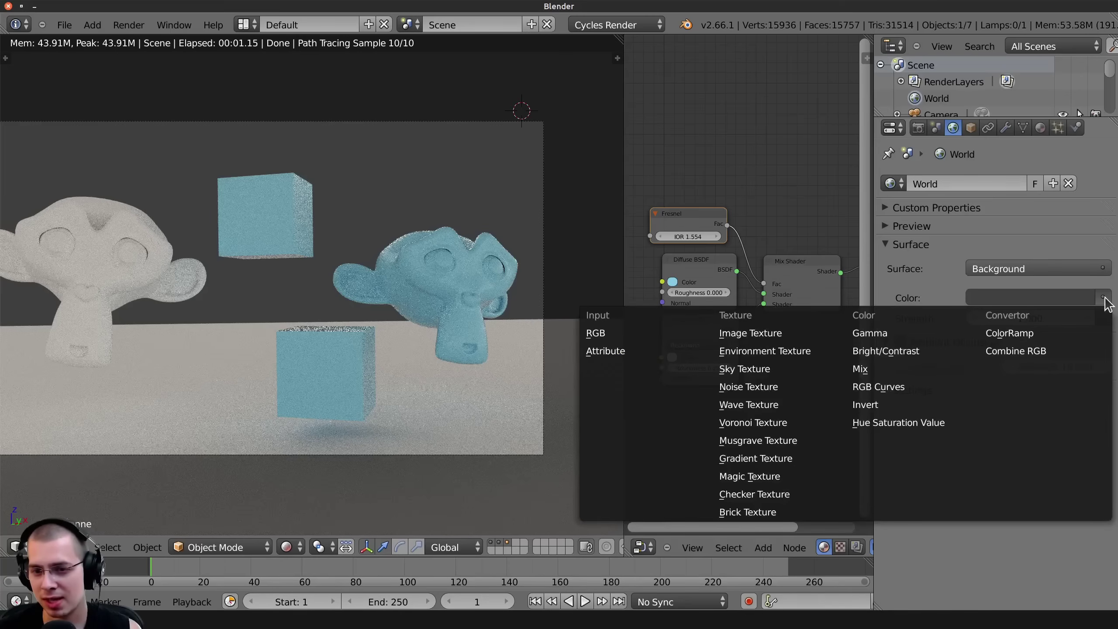
left_click(770, 351)
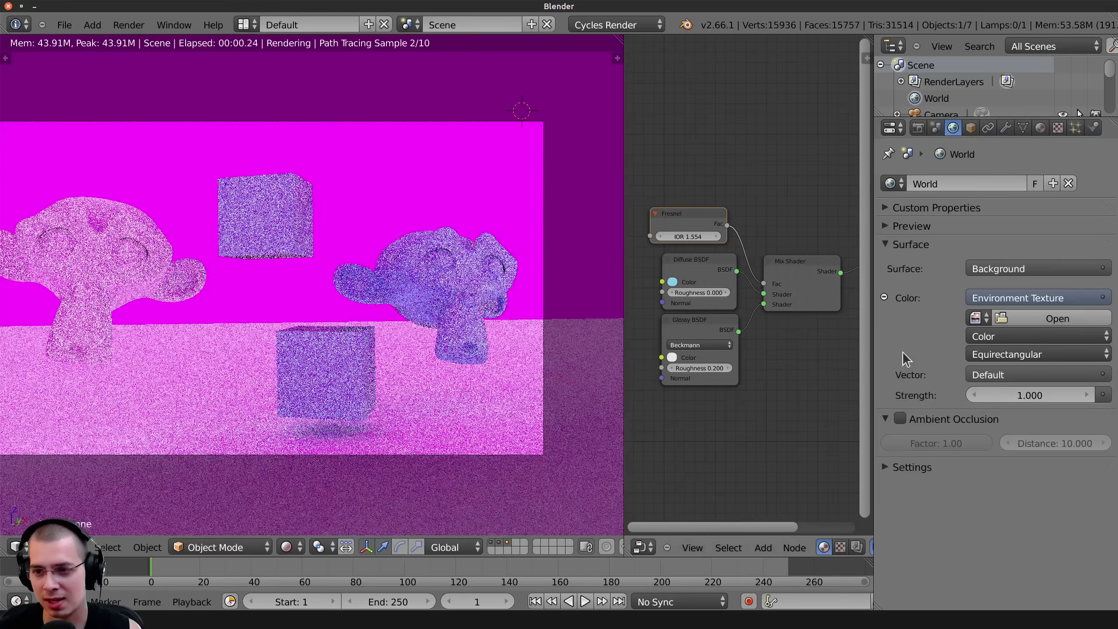
left_click(1021, 317)
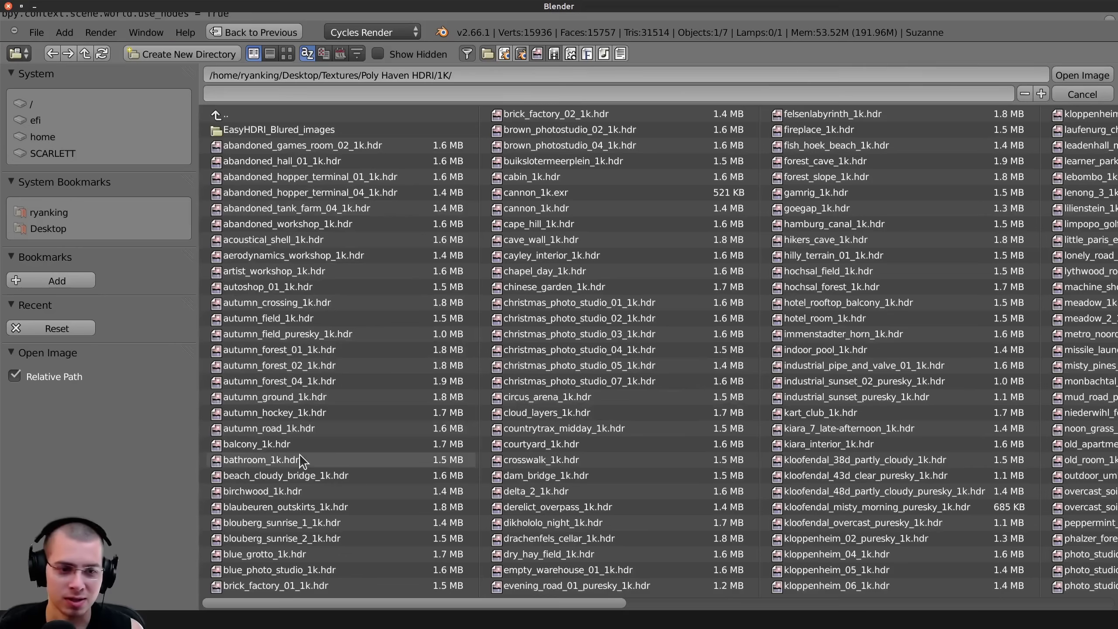
double_click(256, 334)
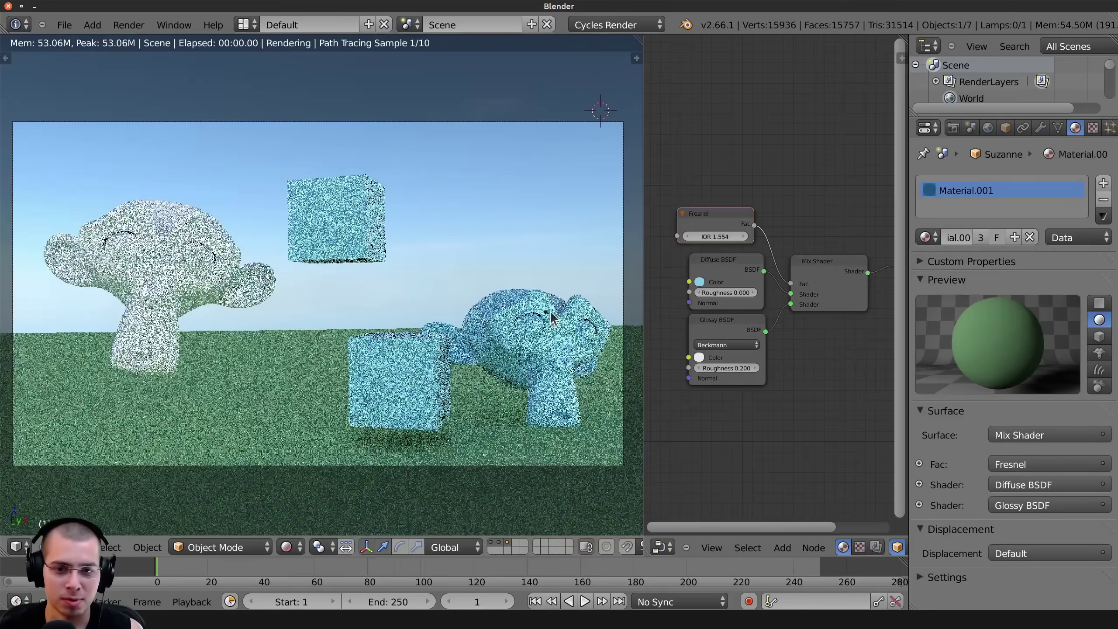
Lower the white monkey head and the upper cube to the ground, with the cube beside the other one.
right_click(169, 259)
key("g")
left_click(136, 340)
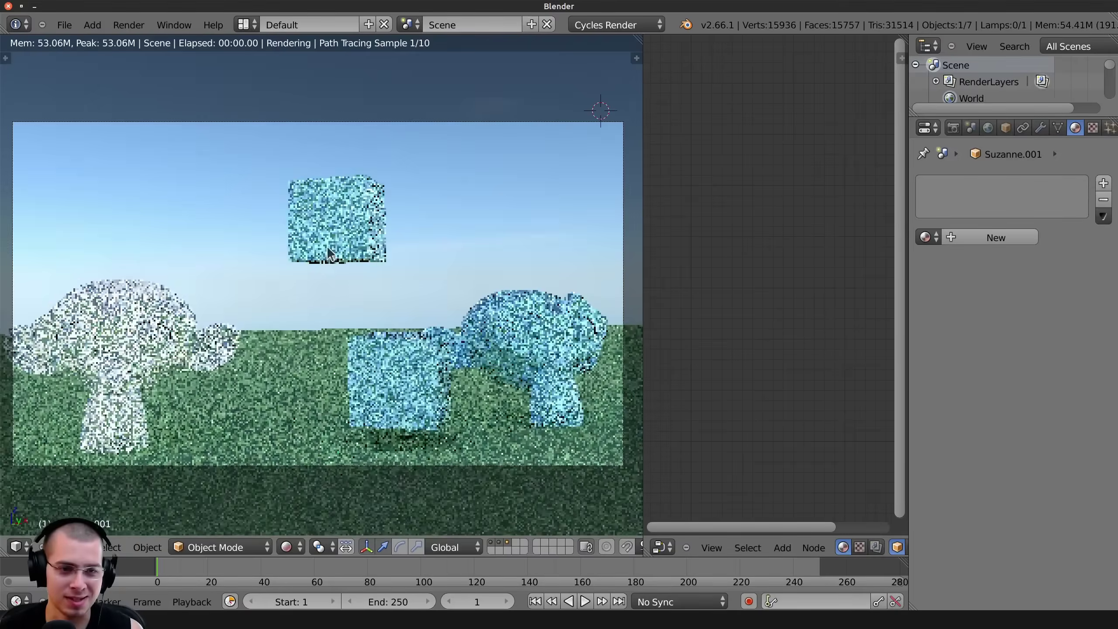
right_click_drag(327, 249, 301, 438)
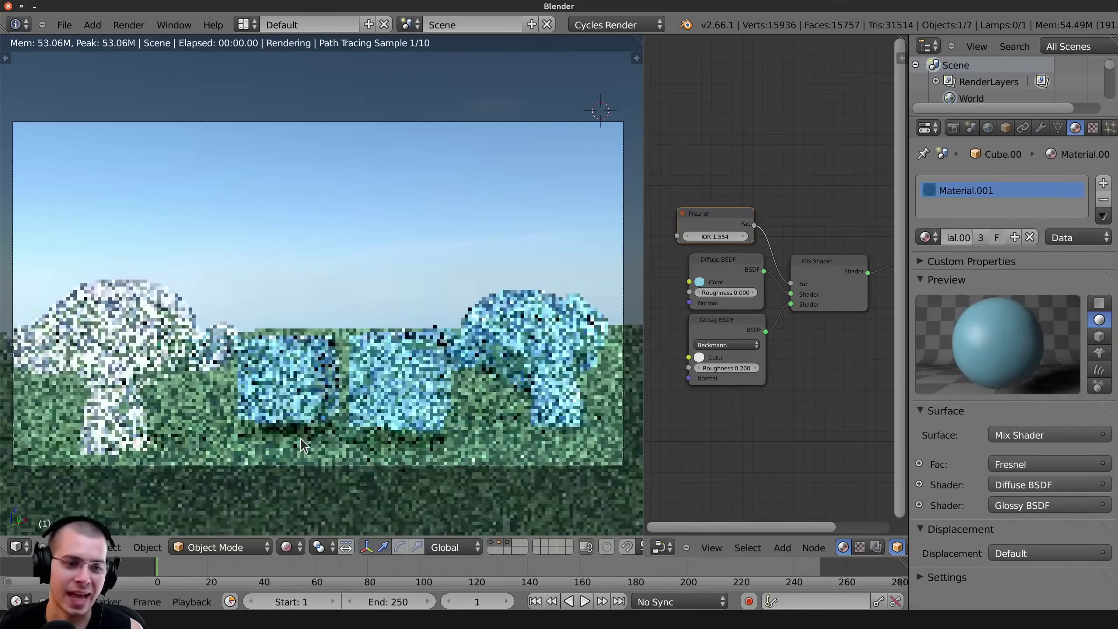
key("g")
left_click(300, 430)
Move the cube nearest the blue monkey forward along the Y axis and examine both cubes up close.
right_click(430, 388)
key("g")
key("y")
left_click(487, 391)
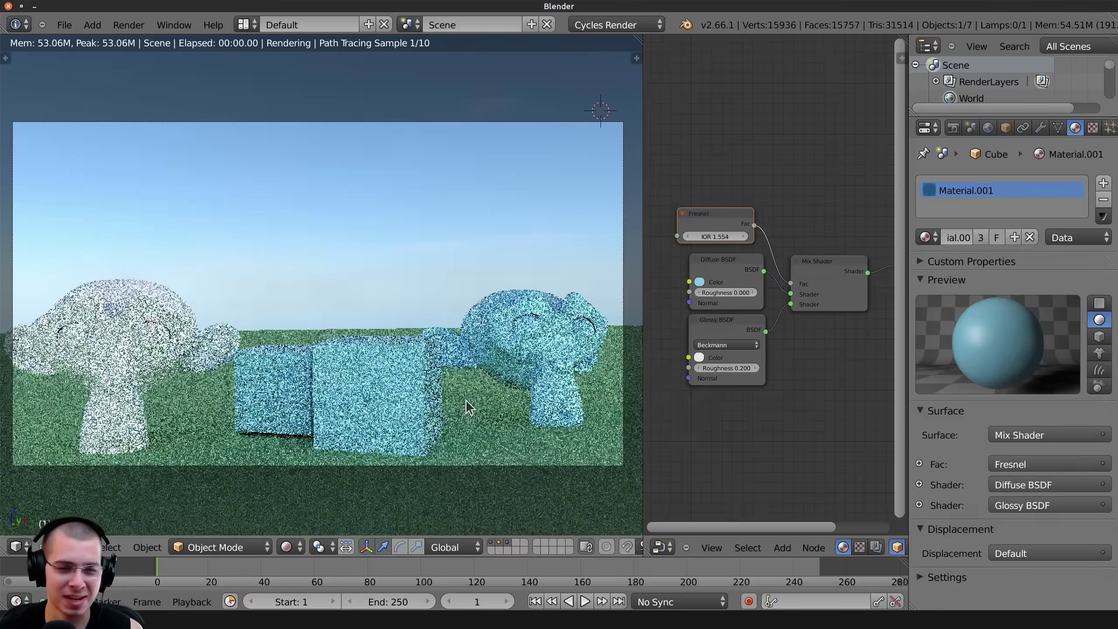
scroll(380, 330, "up", 7)
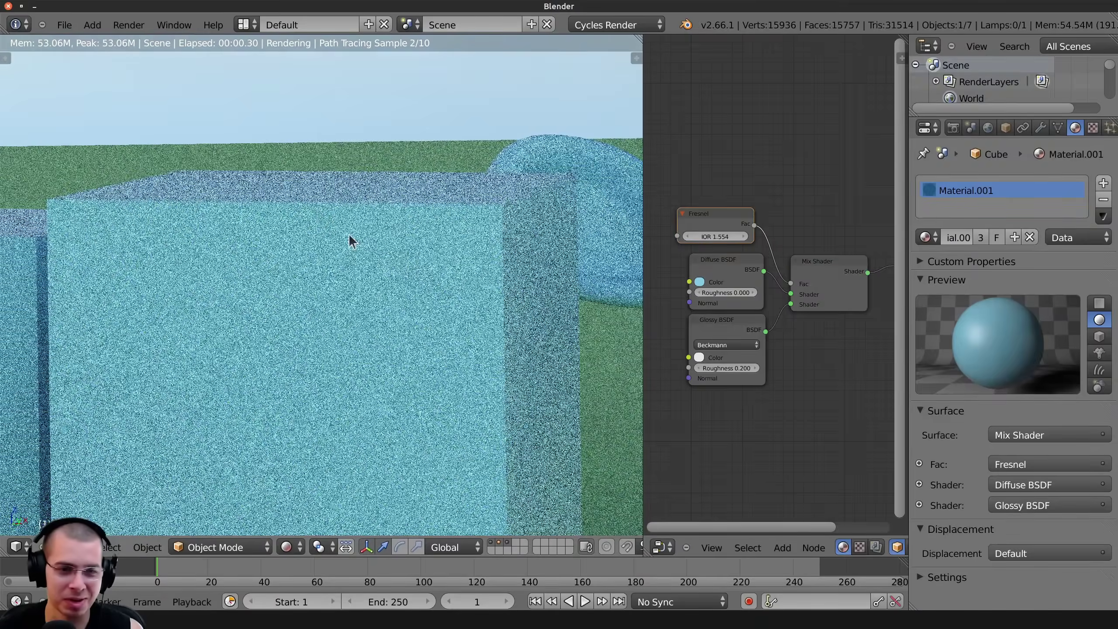
middle_click_drag(249, 185, 424, 258, "shift")
scroll(424, 258, "up", 3)
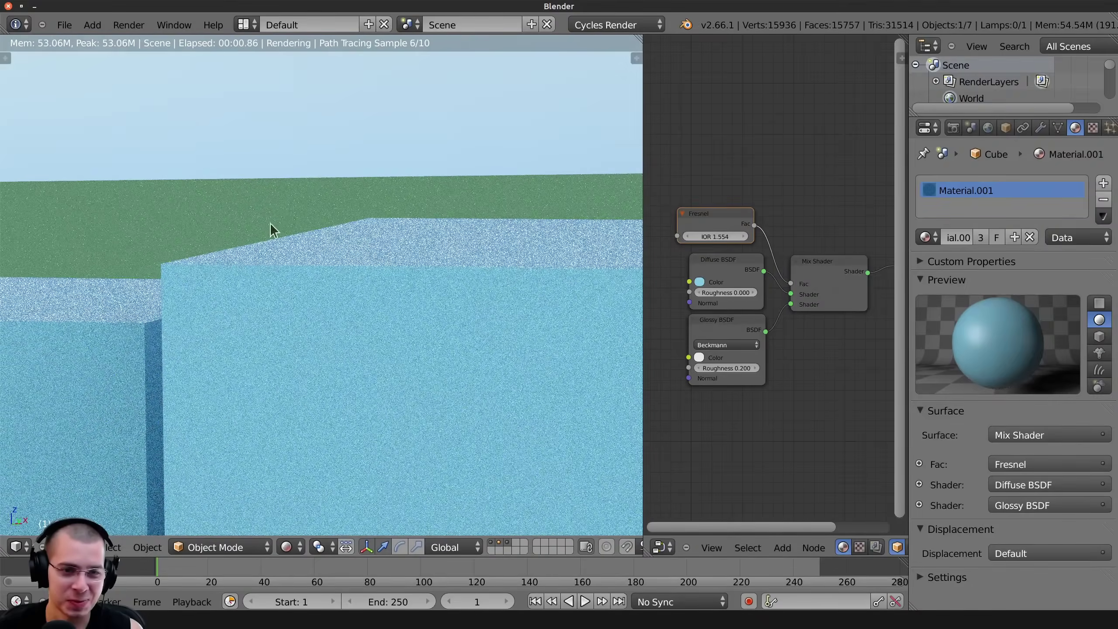
scroll(333, 228, "down", 6)
middle_click_drag(526, 274, 361, 267, "shift")
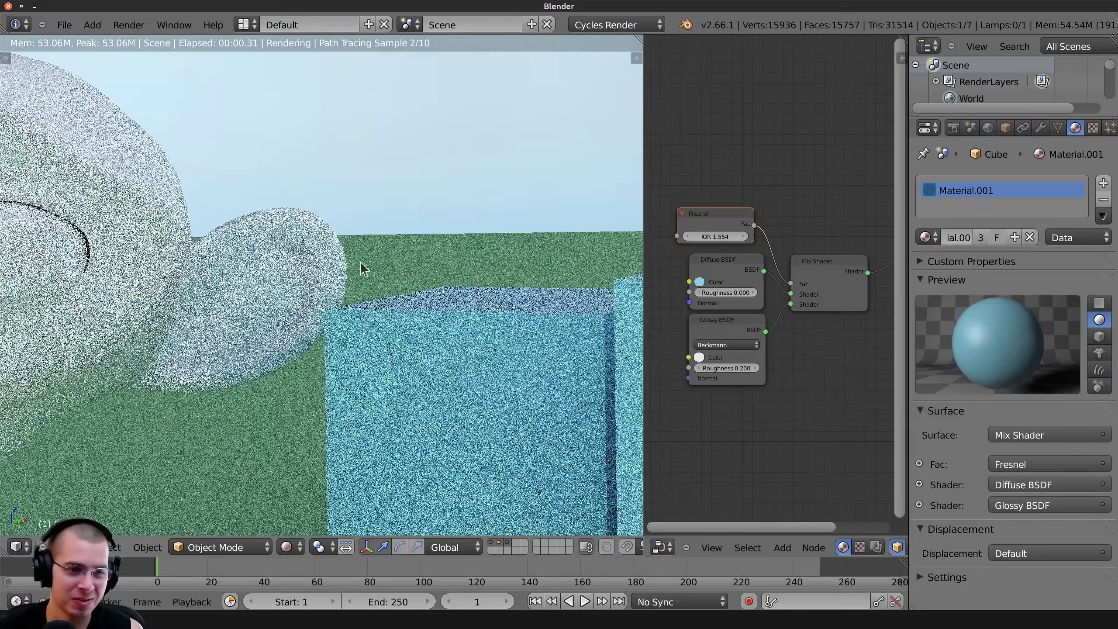
scroll(335, 272, "down", 7)
Give the white monkey head its own pink Diffuse BSDF material and frame it in the 3D view.
right_click(224, 293)
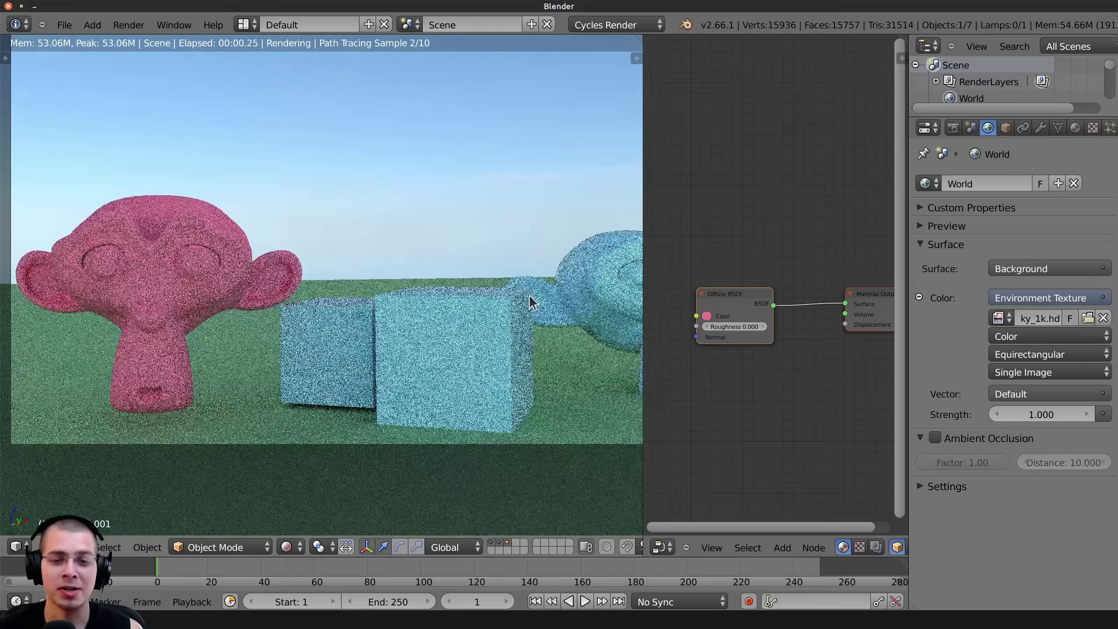
scroll(444, 308, "up", 4)
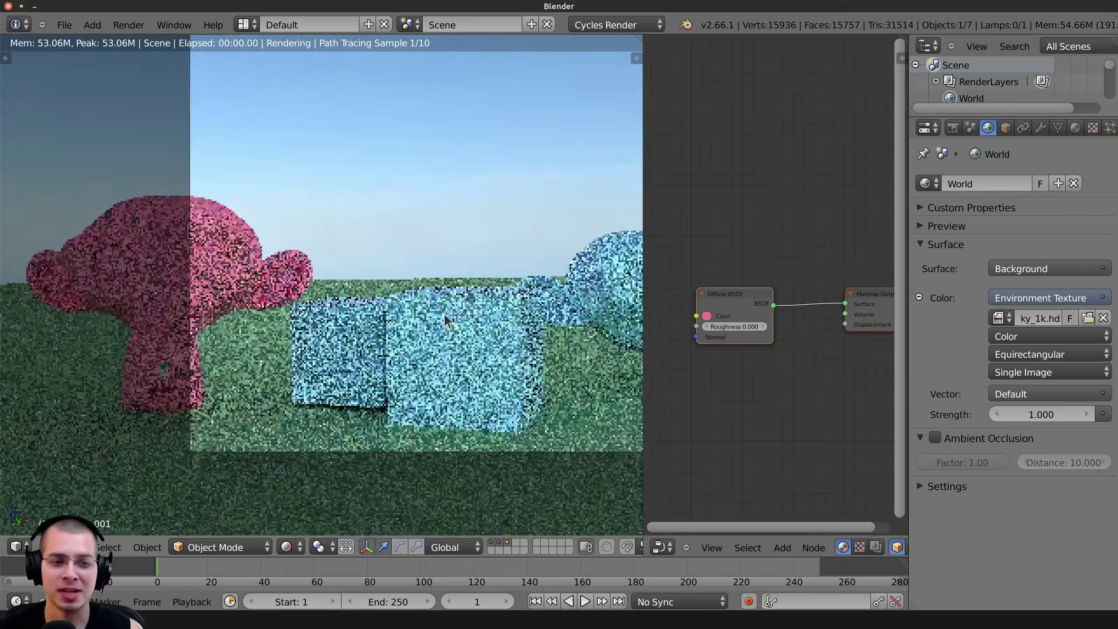
middle_click_drag(426, 228, 307, 229, "shift")
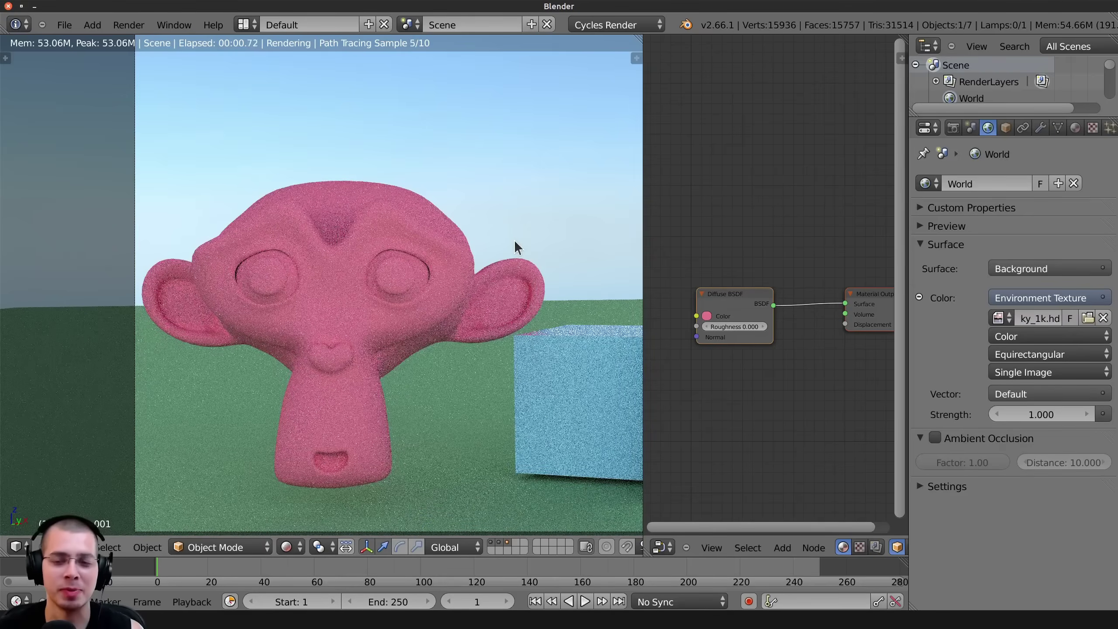
Widen the Node Editor and place the Diffuse BSDF node closer to Material Output, leaving space for more nodes.
left_click_drag(643, 209, 460, 219)
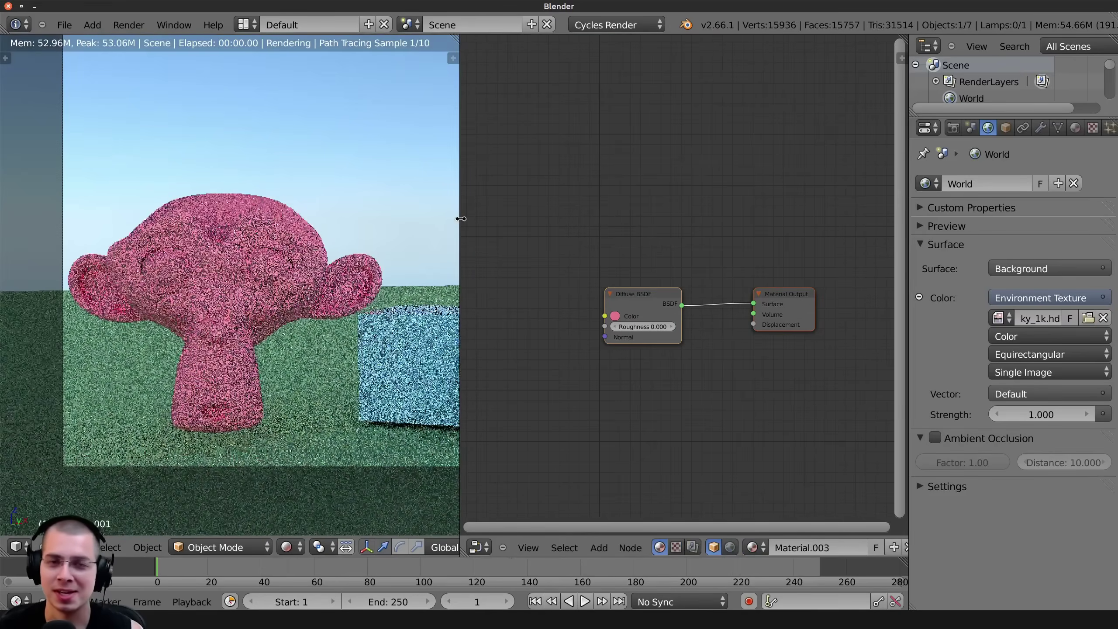
left_click_drag(907, 237, 957, 238)
scroll(694, 282, "up", 2)
middle_click_drag(693, 282, 703, 274)
left_click_drag(672, 286, 733, 278)
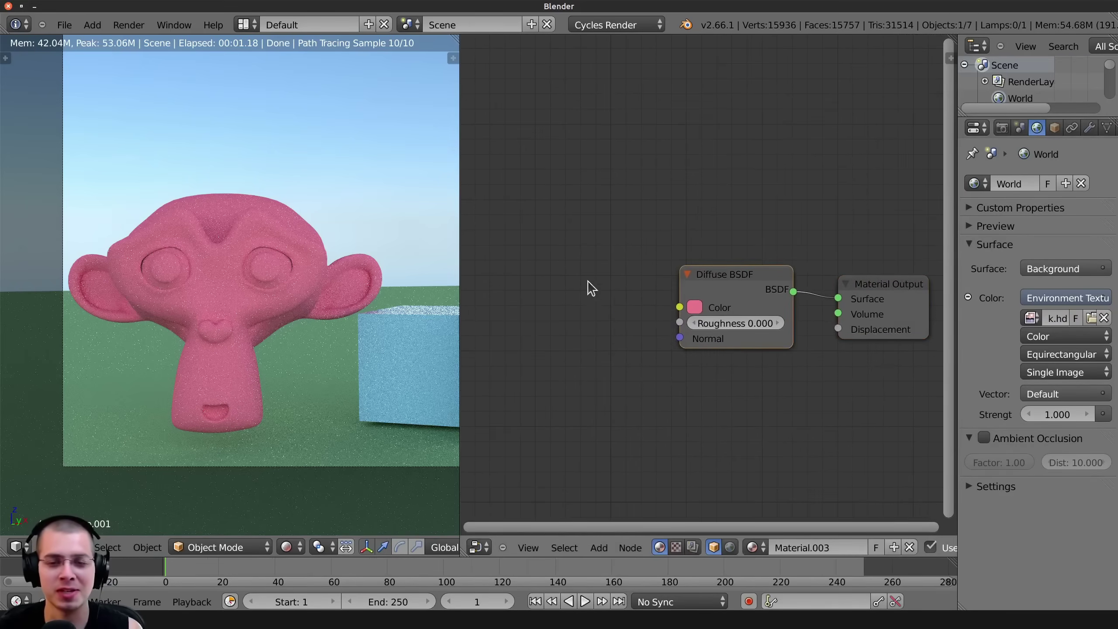
middle_click_drag(610, 230, 621, 215)
left_click_drag(461, 264, 362, 247)
Add a Noise Texture node to the pink monkey's material.
key("shift+a")
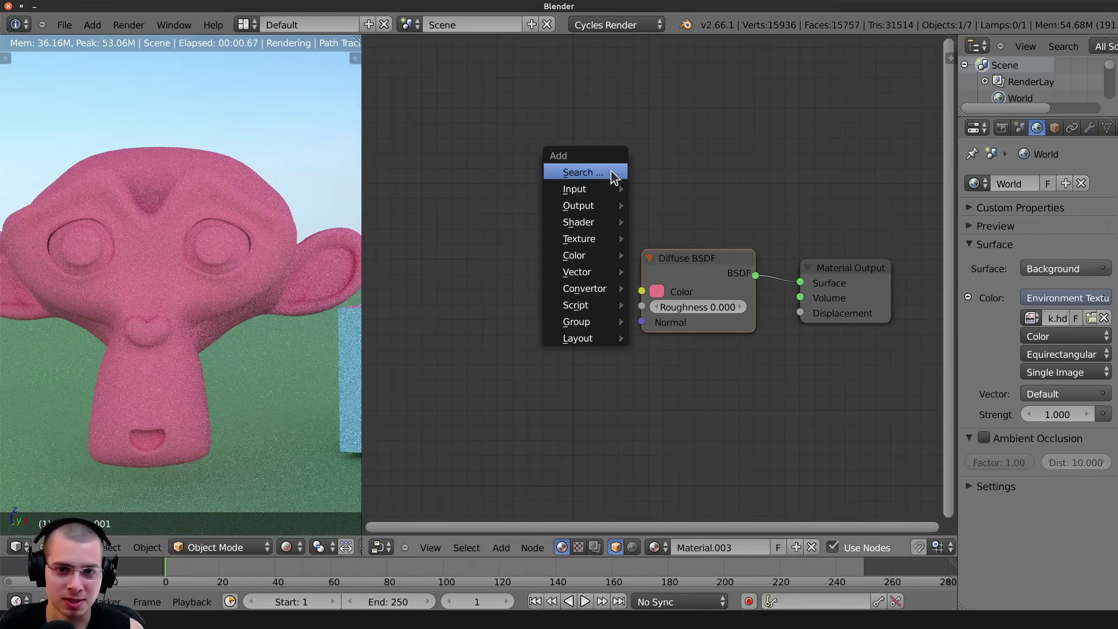
left_click(612, 174)
type("Fresnel")
key("Return")
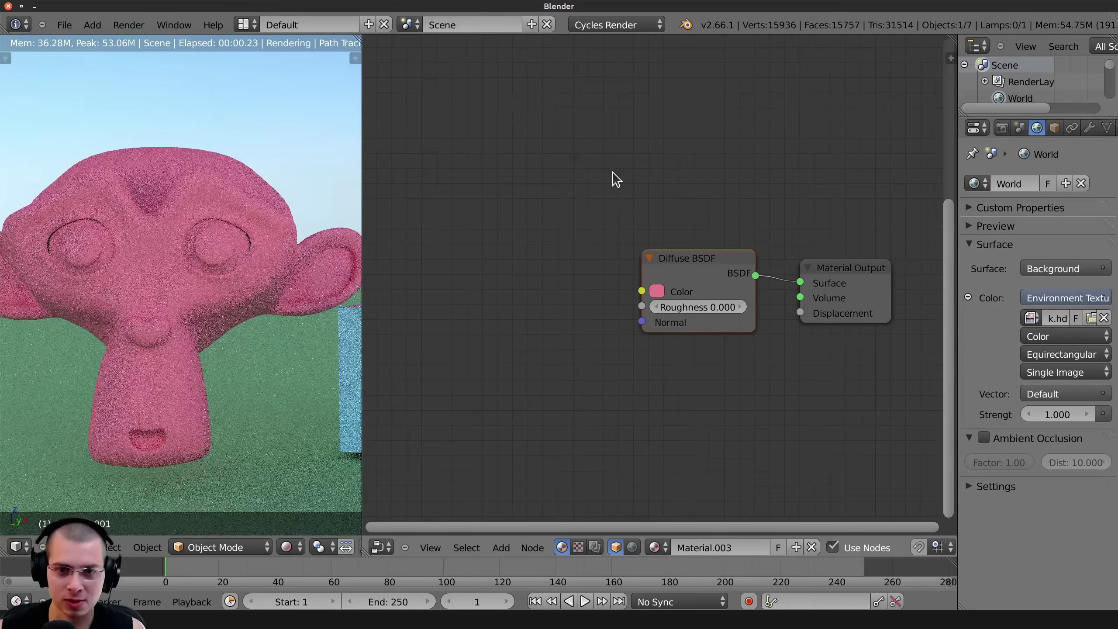
scroll(614, 179, "down", 12)
middle_click_drag(614, 180, 595, 185)
Arrange the nodes in a row with the Noise Texture ahead of the Diffuse BSDF and Material Output.
key("g")
left_click(674, 305)
key("g")
left_click(550, 202)
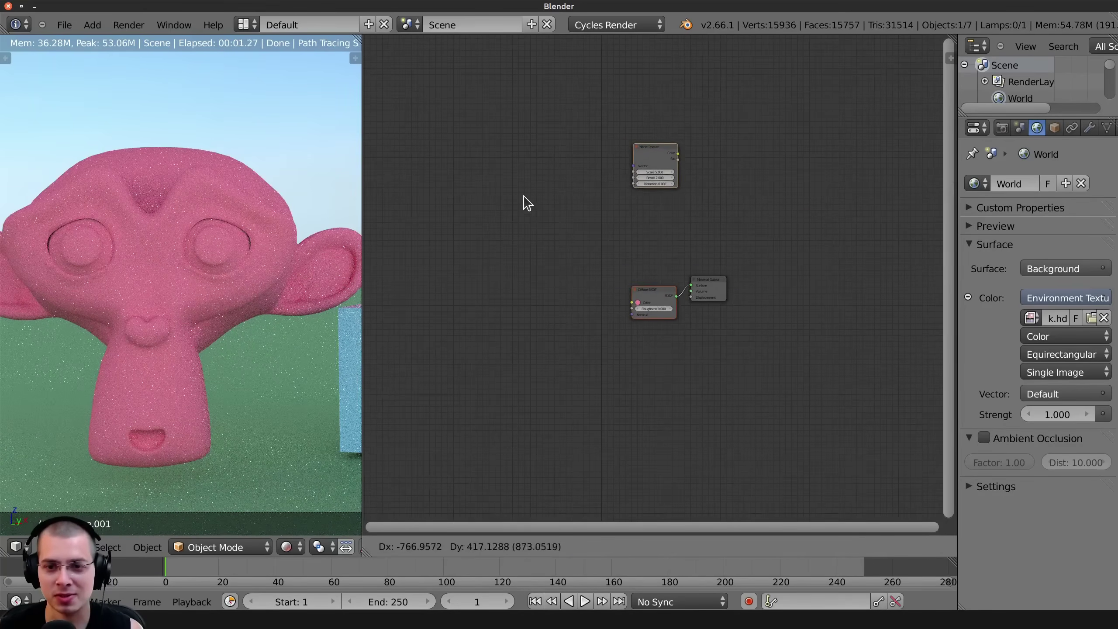
scroll(654, 320, "up", 1)
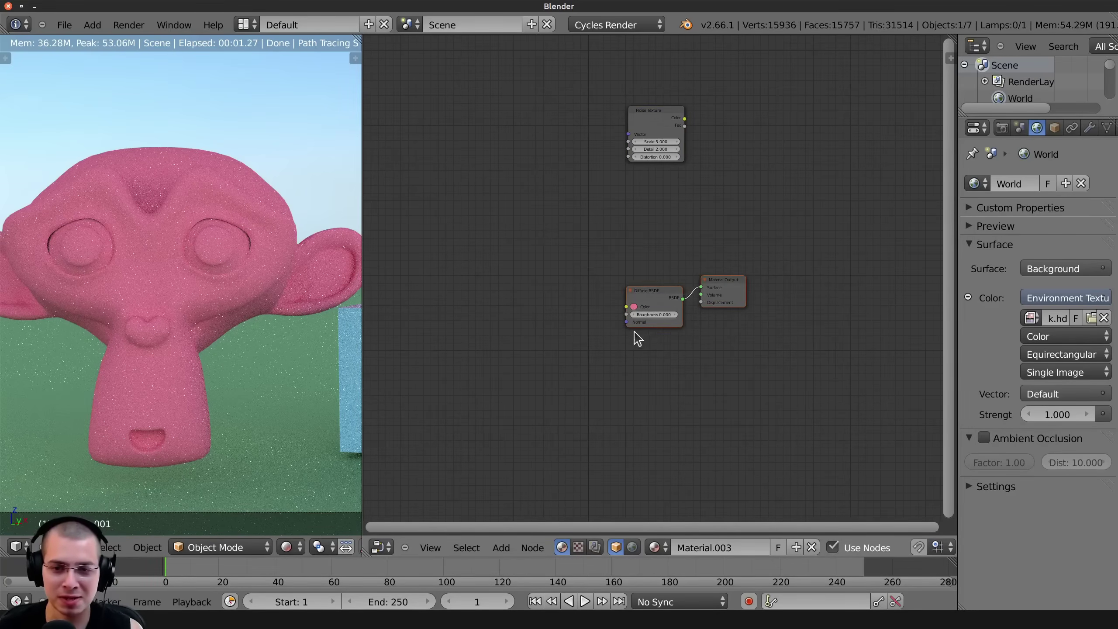
key("g")
left_click(725, 157)
scroll(641, 239, "up", 4)
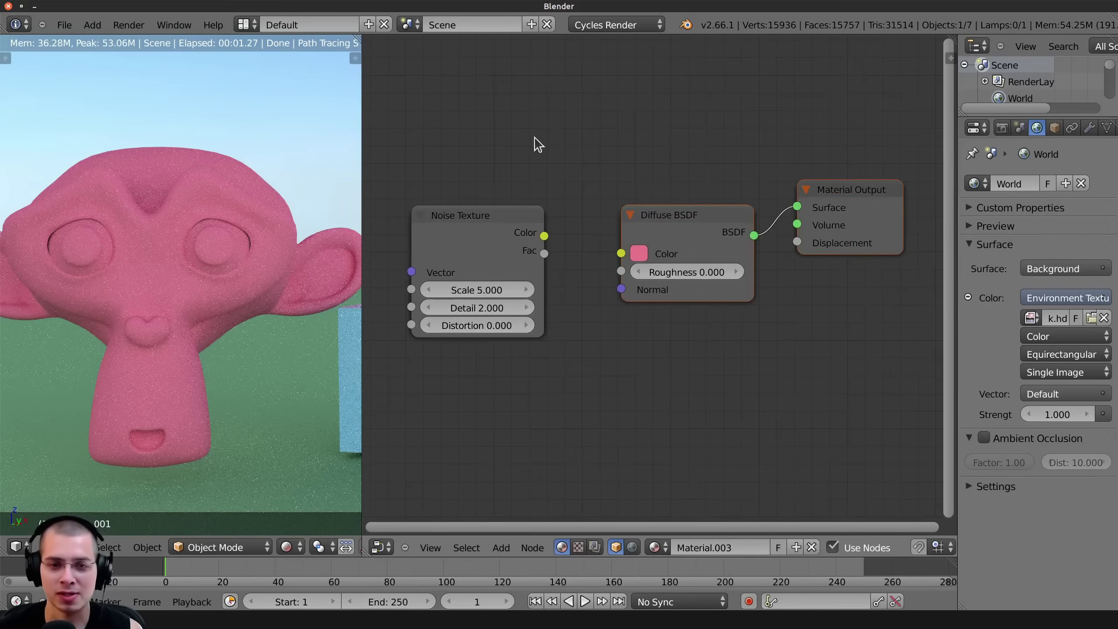
Add a Voronoi Texture node and place it directly below the Noise Texture node.
key("shift+a")
mouse_move(554, 173)
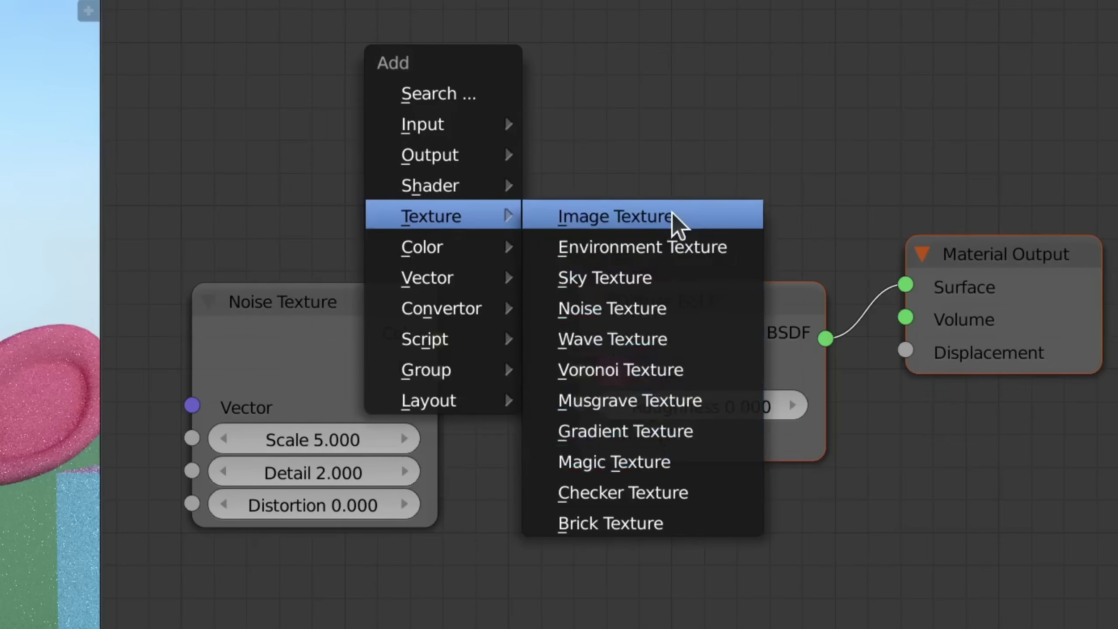
left_click(683, 379)
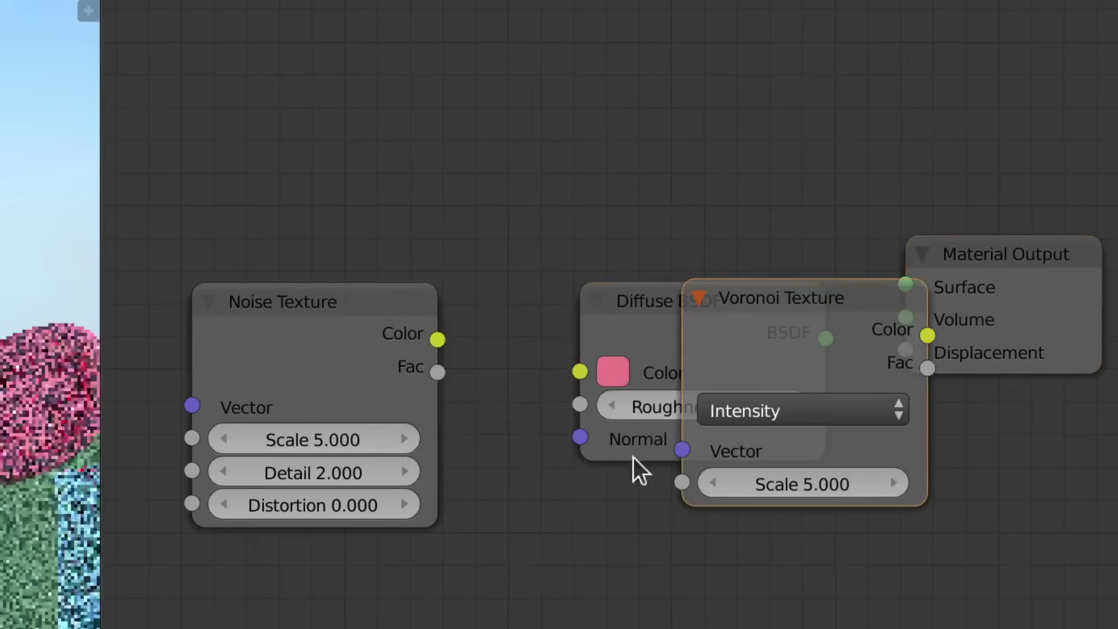
left_click_drag(731, 395, 288, 628)
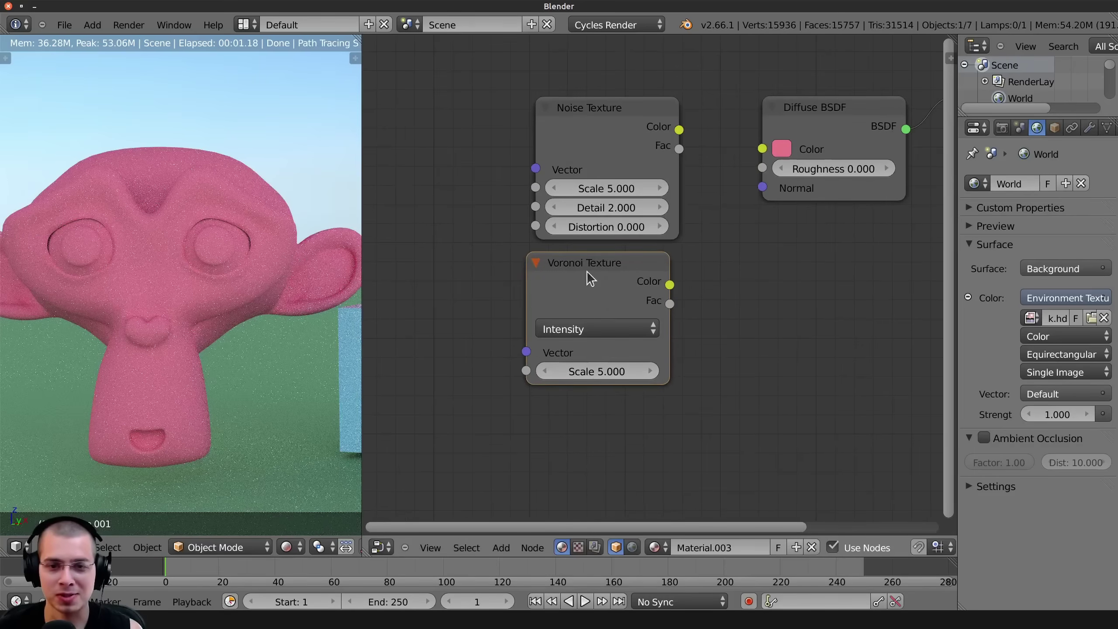
Switch the Voronoi Texture's coloring to Cells and back to Intensity.
scroll(596, 161, "up", 1)
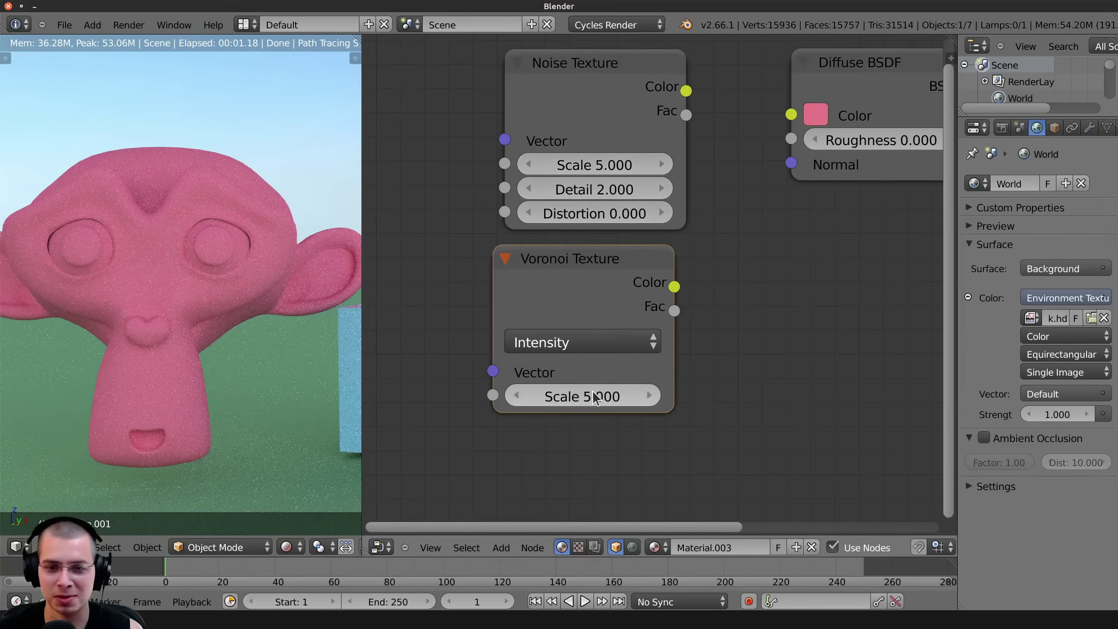
scroll(590, 390, "down", 1)
left_click(589, 326)
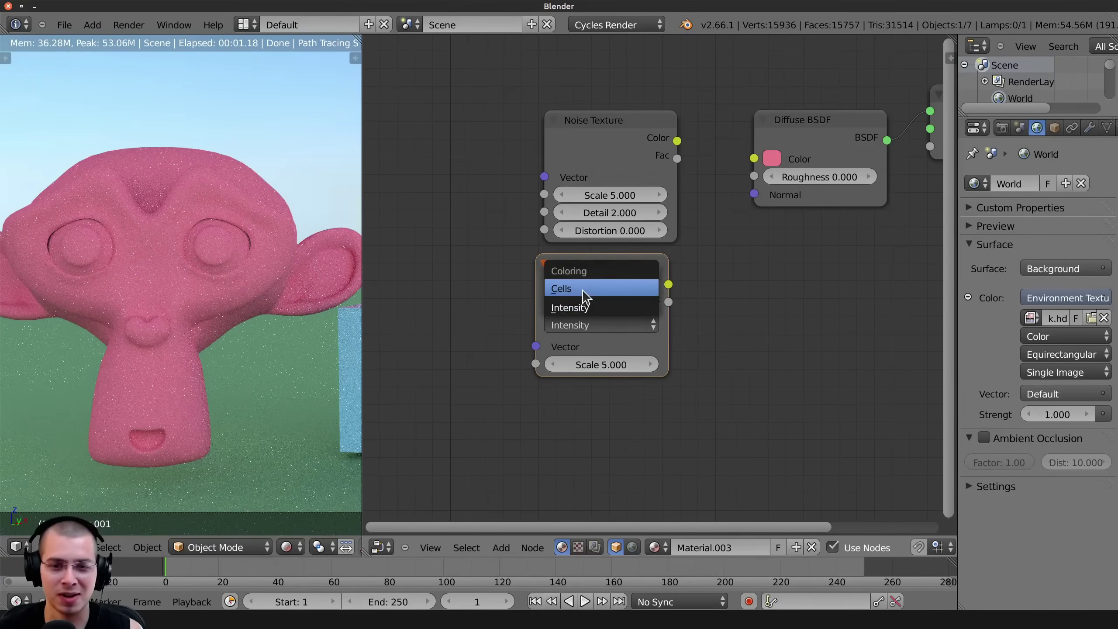
left_click(583, 291)
left_click(582, 324)
left_click(582, 308)
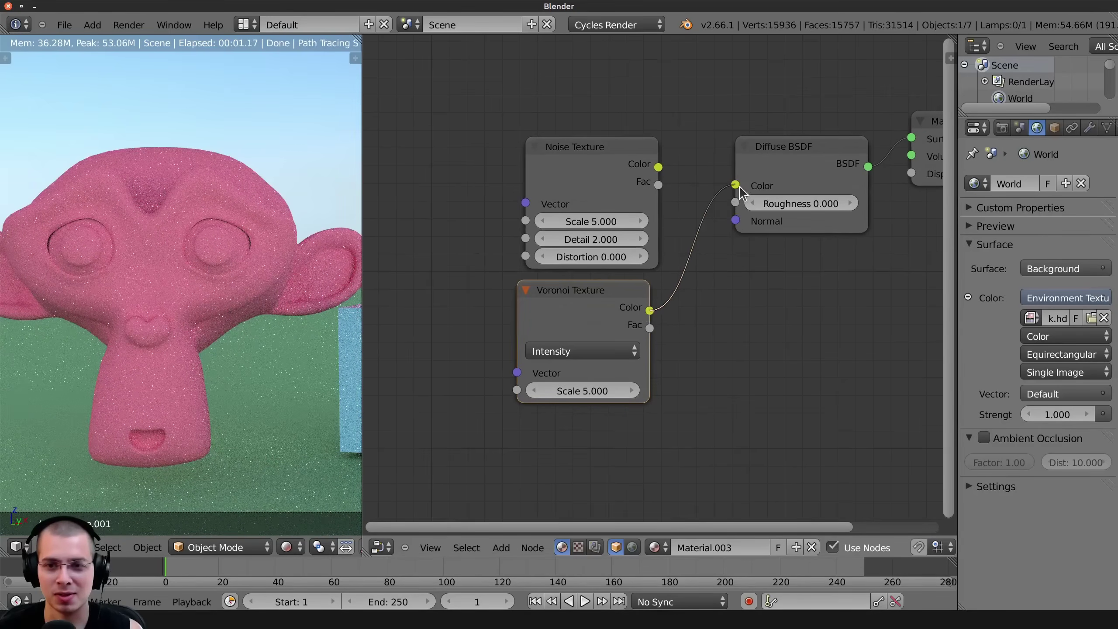
Feed the Voronoi Texture's Color into the Diffuse BSDF's Color and set the Voronoi scale to 6.760.
middle_click_drag(270, 332, 292, 245)
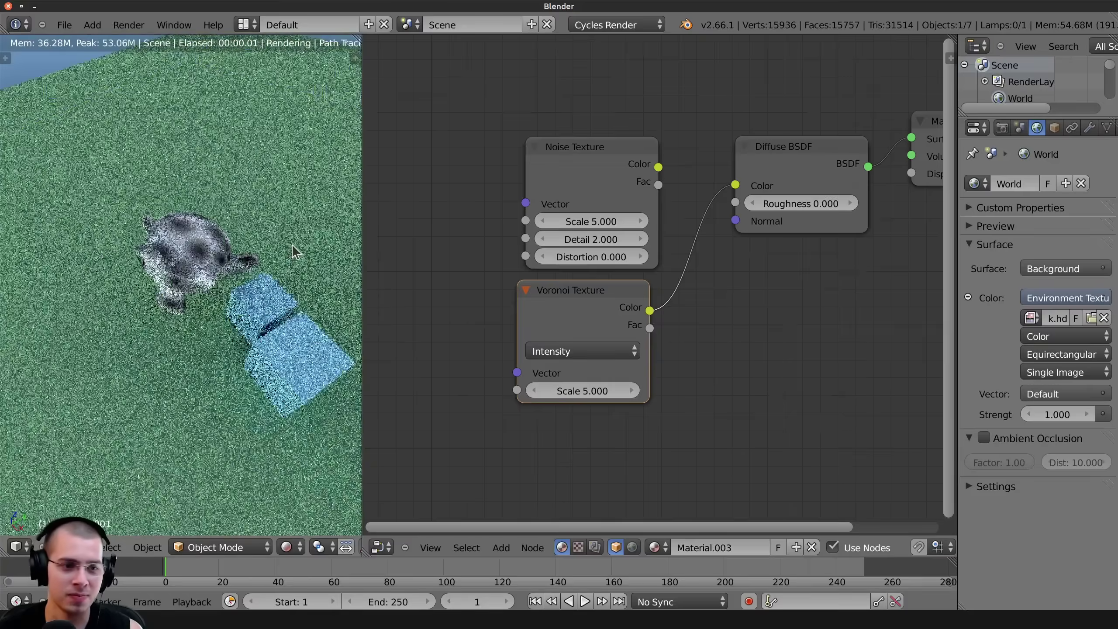
scroll(292, 245, "up", 5)
left_click_drag(572, 391, 581, 394)
middle_click_drag(292, 380, 229, 353)
Add a Texture Coordinate node and feed its Object output into the Vector inputs of the Voronoi and Noise textures.
middle_click_drag(394, 238, 572, 211)
scroll(572, 210, "up", 1)
key("shift+a")
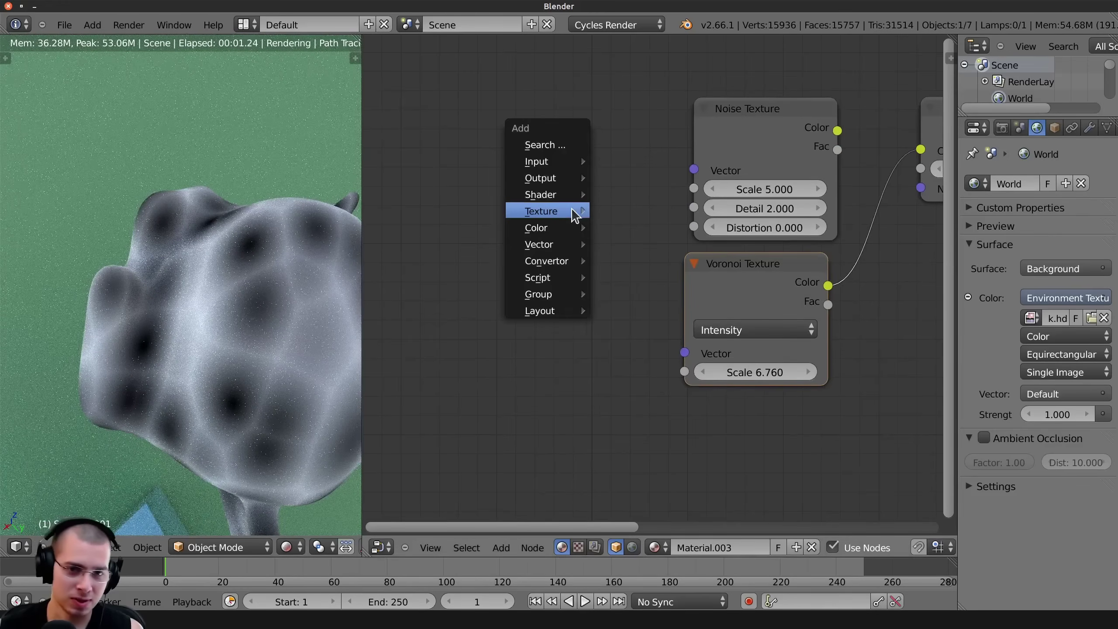
mouse_move(574, 216)
key("i")
key("Escape")
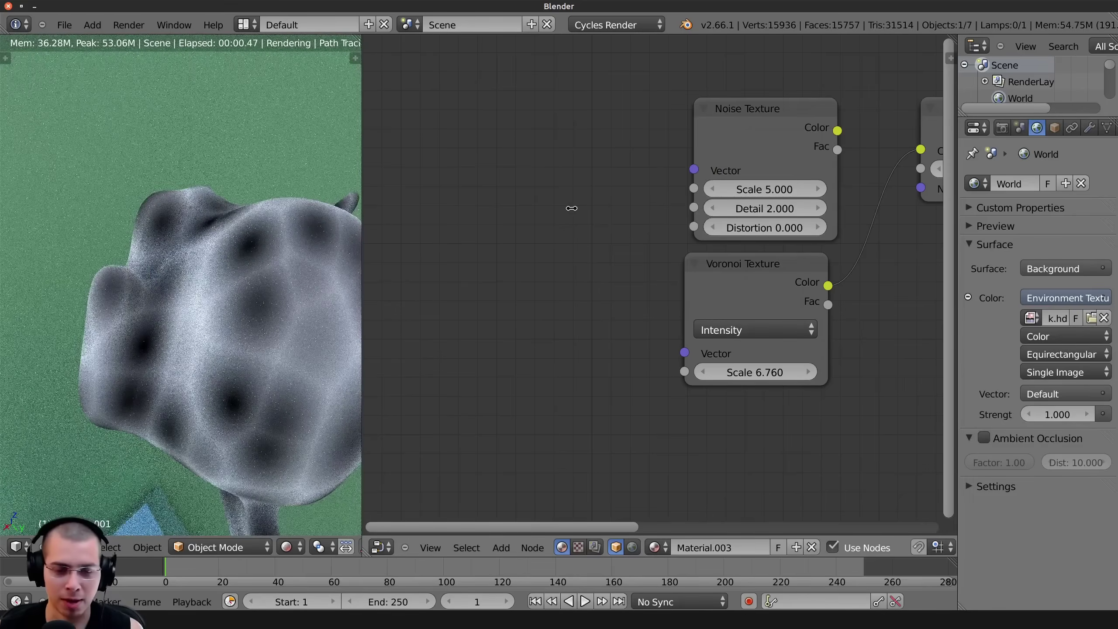
key("shift+a")
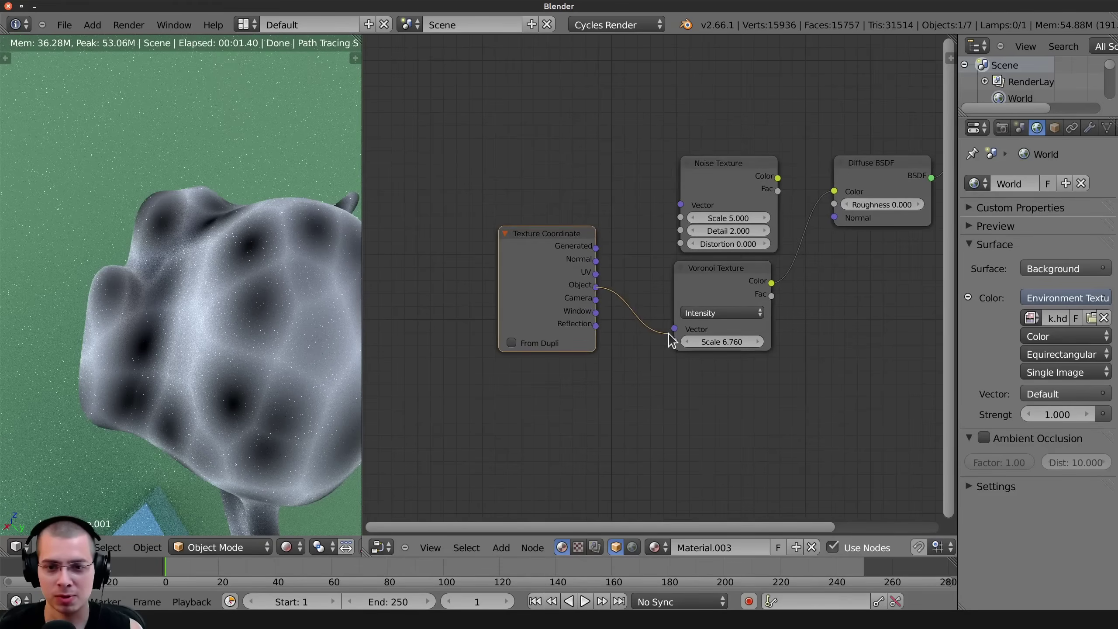
left_click_drag(670, 339, 671, 335)
left_click_drag(562, 286, 558, 262)
Add a Mapping node and place it below the existing nodes.
key("shift+a")
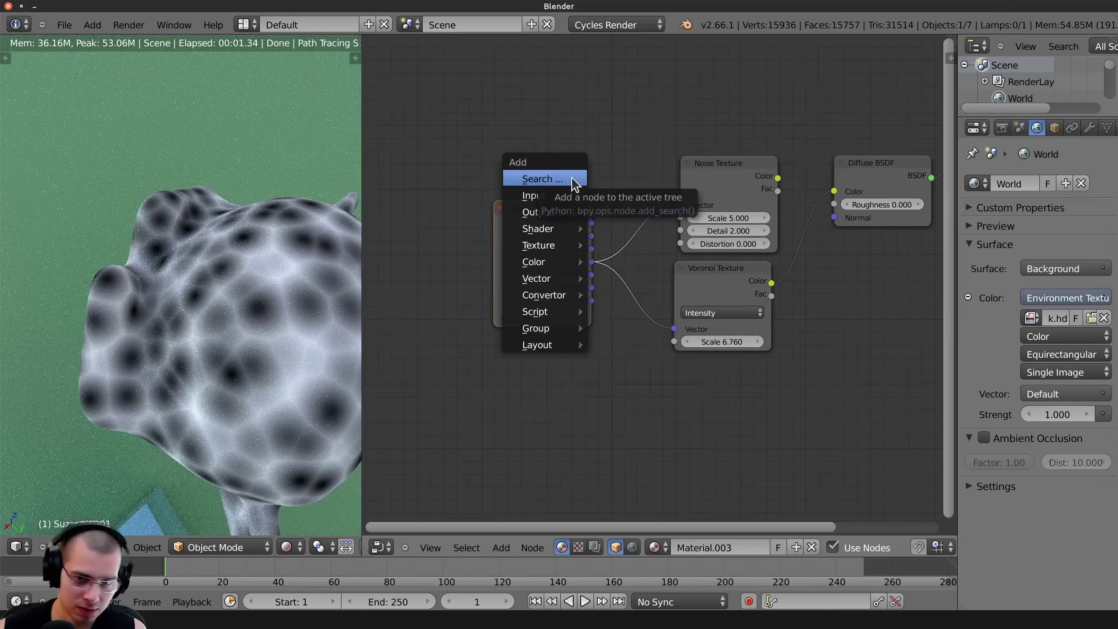
left_click(574, 179)
type("a")
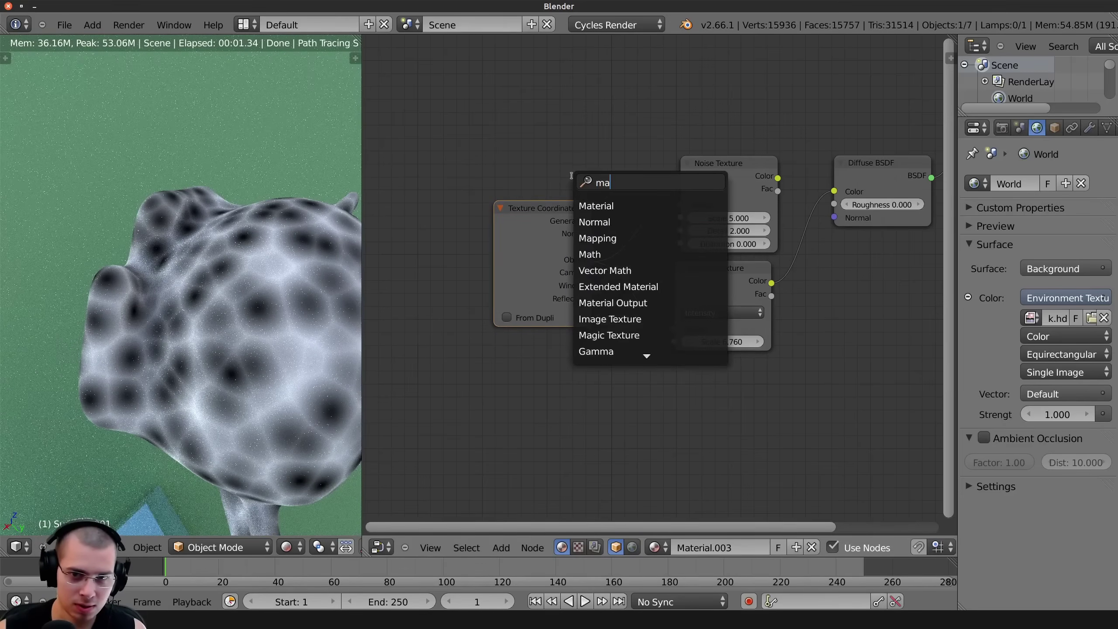
type("mp")
key("Return")
scroll(574, 182, "down", 11)
left_click_drag(616, 96, 616, 349)
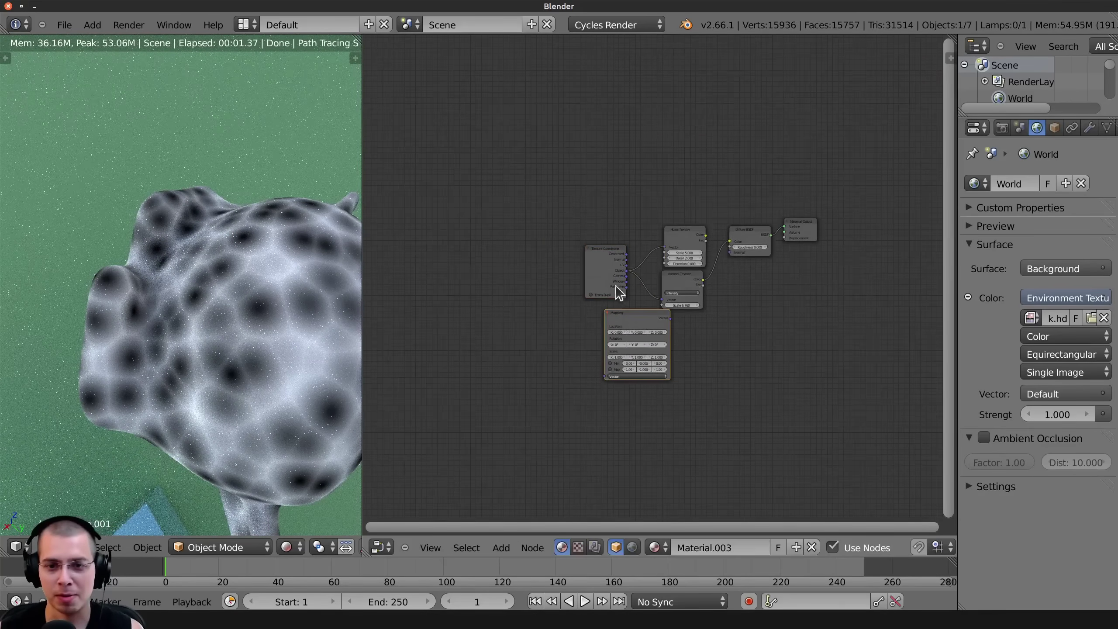
Move the Texture Coordinate node away from the textures and shift the Mapping node toward the gap between them.
left_click_drag(619, 293, 533, 288)
scroll(592, 342, "up", 5)
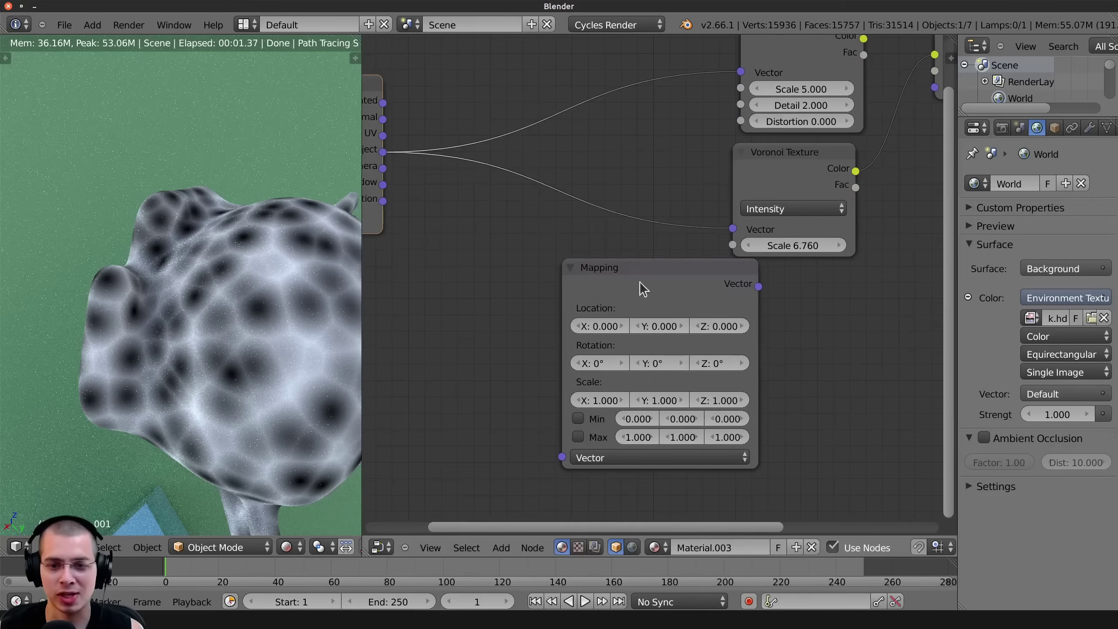
left_click_drag(606, 290, 519, 303)
middle_click_drag(554, 315, 578, 270)
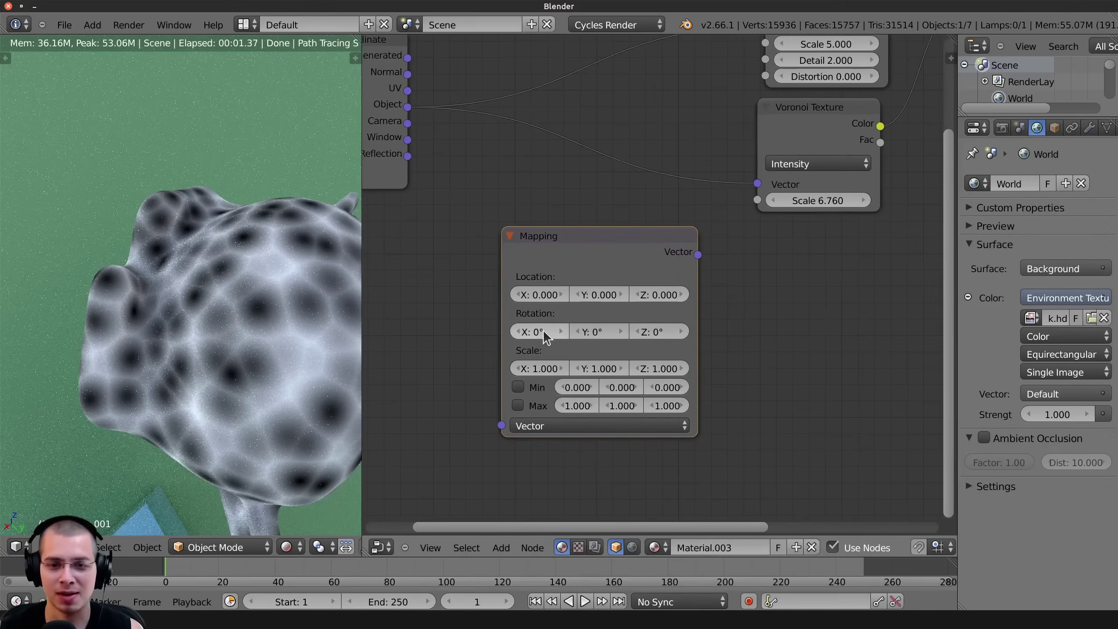
scroll(544, 333, "up", 3)
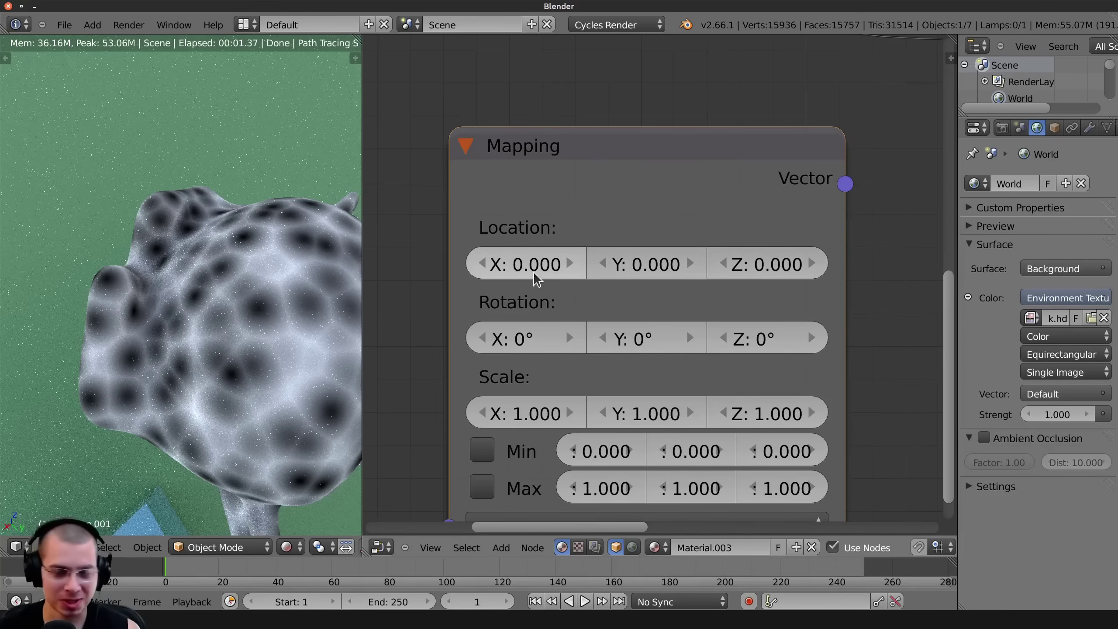
scroll(580, 296, "down", 4)
middle_click_drag(629, 220, 624, 366)
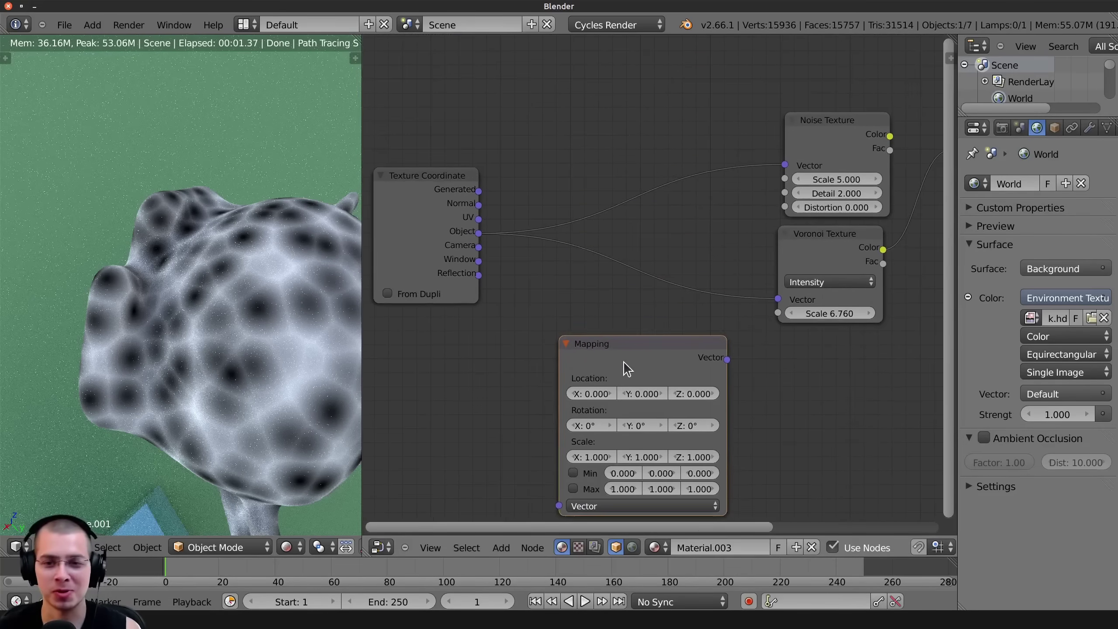
Route the Object coordinates through the Mapping node into both textures' Vector inputs and line up the nodes.
left_click_drag(624, 367, 602, 262)
left_click_drag(707, 264, 785, 164)
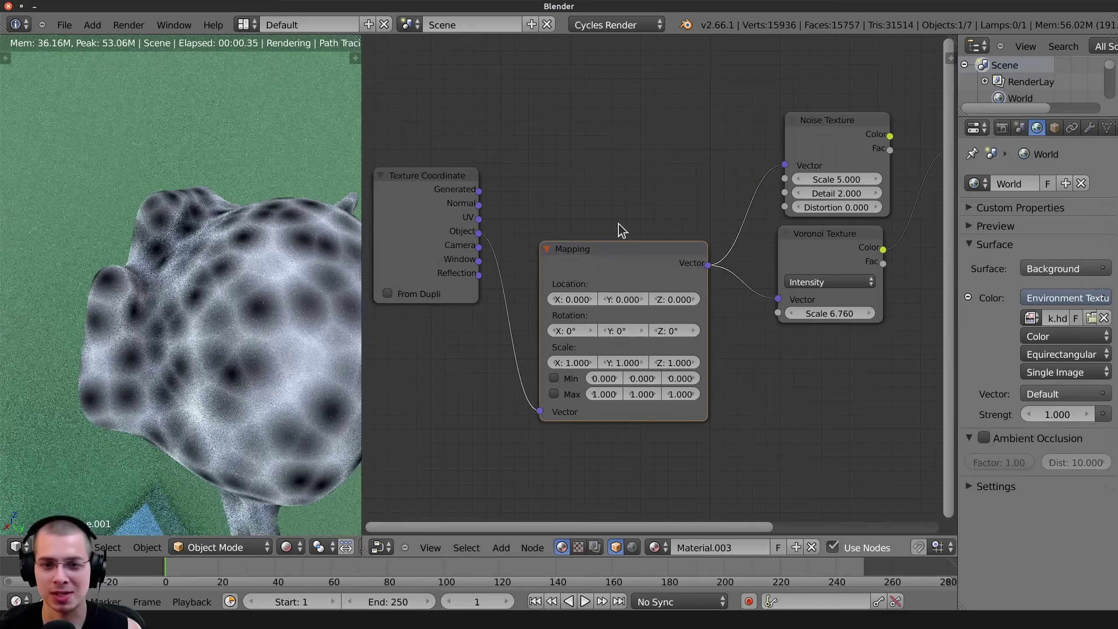
left_click_drag(619, 249, 339, 306)
scroll(561, 159, "up", 4)
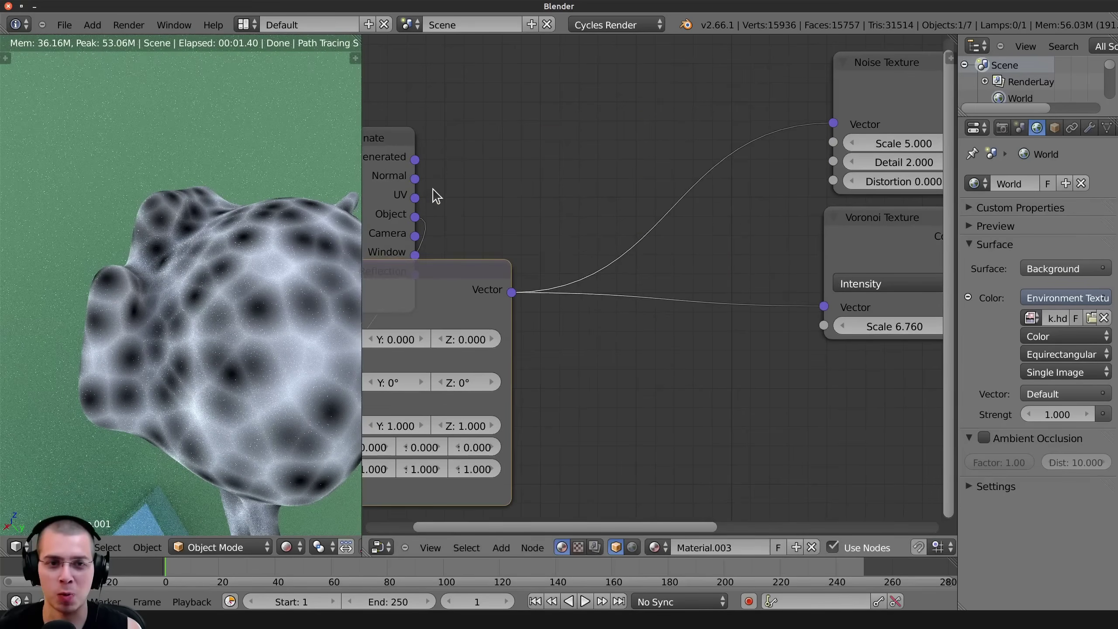
left_click_drag(441, 301, 547, 153)
scroll(580, 297, "down", 2)
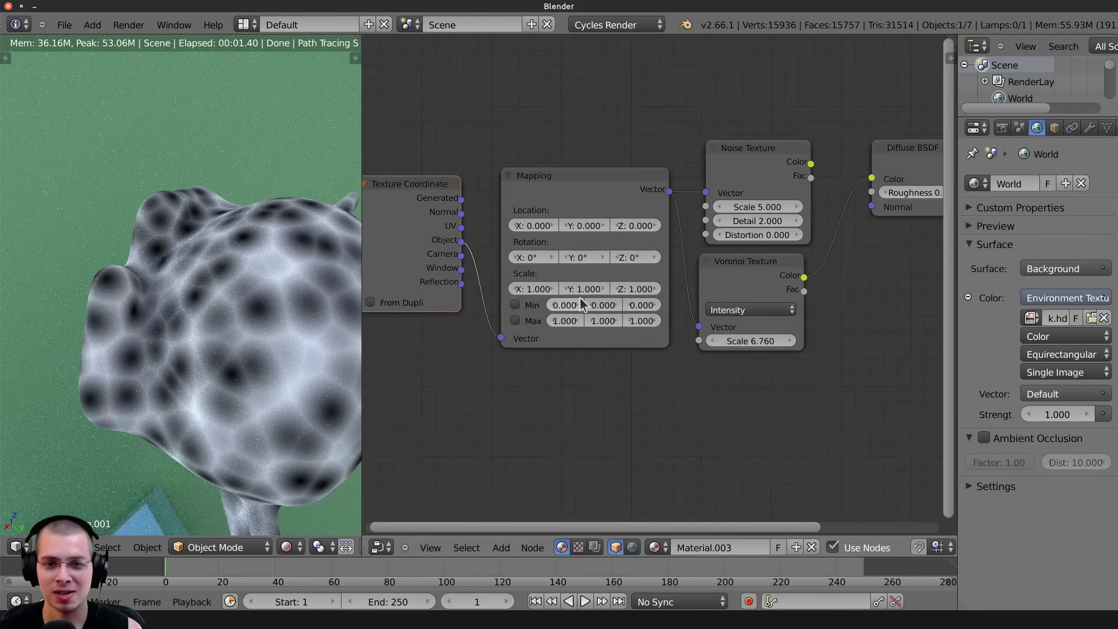
scroll(580, 297, "up", 2)
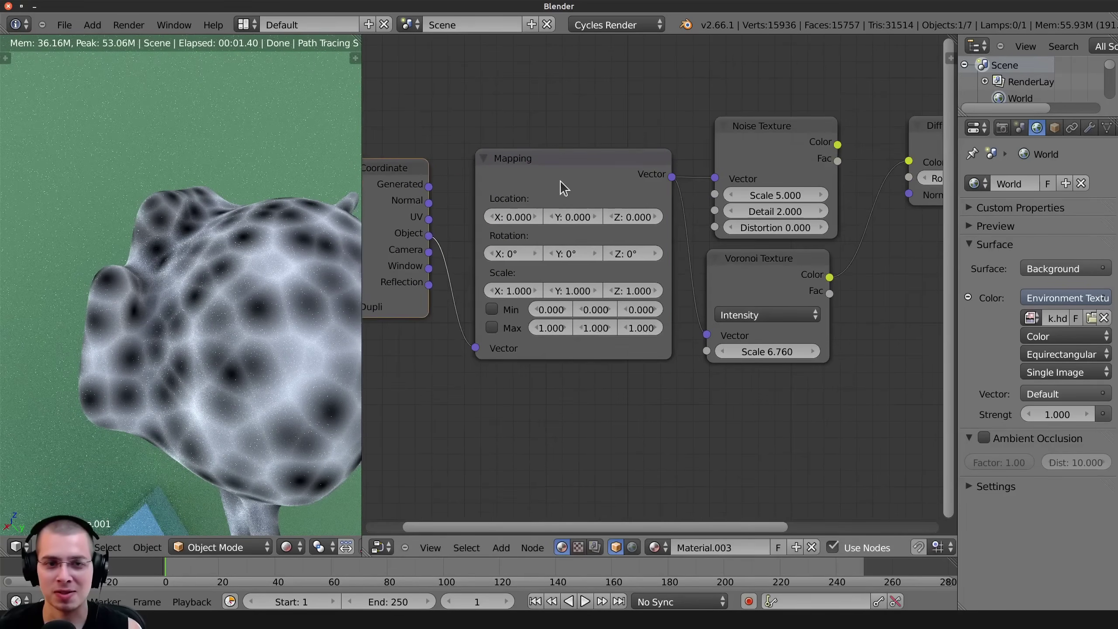
left_click_drag(561, 180, 545, 181)
Connect the Noise Texture's Color output to the Diffuse BSDF's Color and set the noise Detail to 16.
middle_click_drag(572, 218, 412, 235)
scroll(412, 236, "up", 2)
left_click_drag(687, 146, 714, 144)
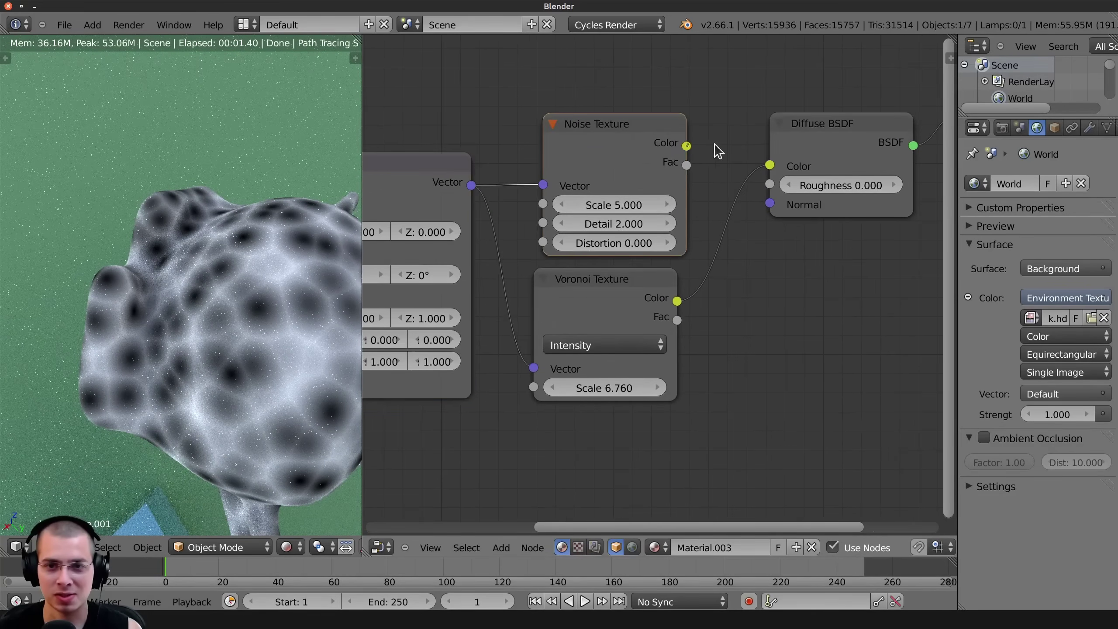
left_click_drag(774, 164, 771, 165)
left_click_drag(608, 220, 687, 236)
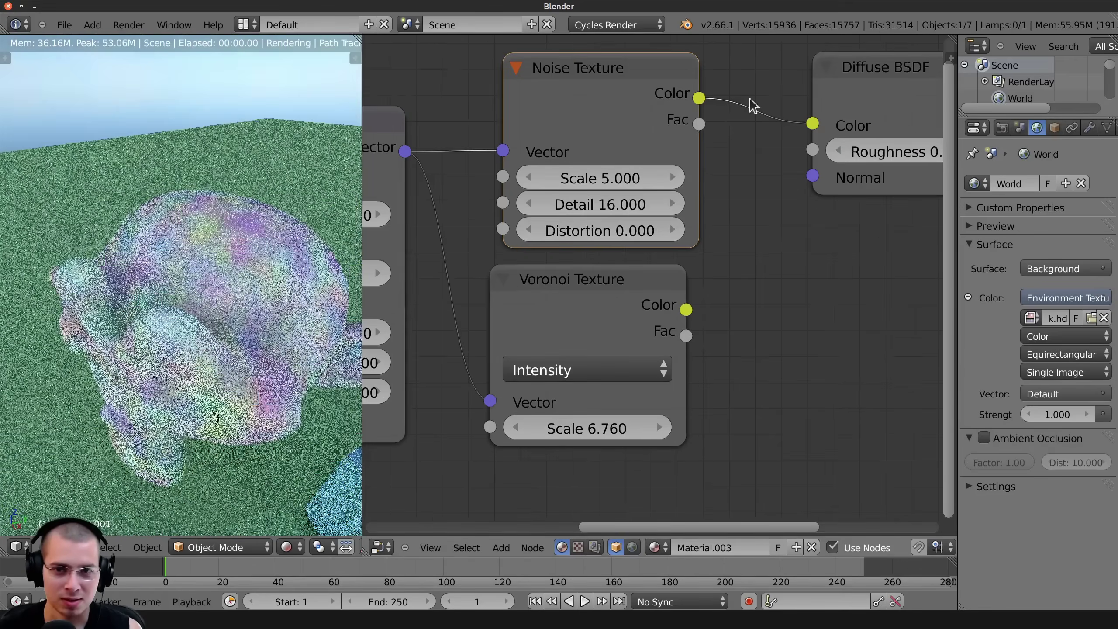
Drive the Diffuse BSDF's Color with the Noise Texture's Fac output and inspect the monkey's face.
left_click_drag(698, 124, 740, 137)
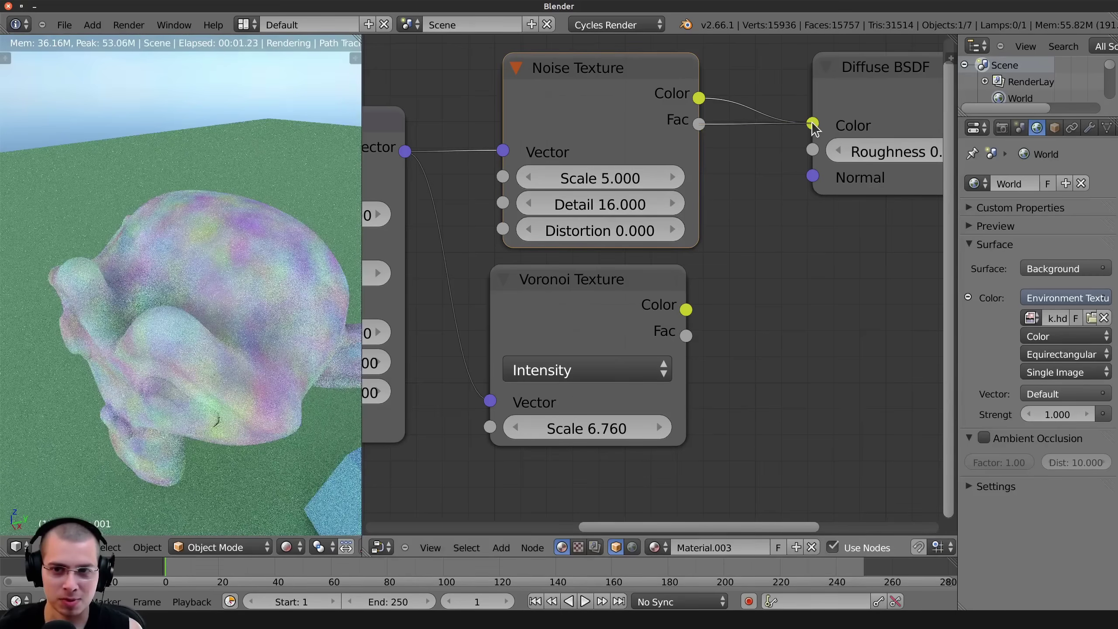
left_click_drag(813, 123, 813, 124)
middle_click_drag(217, 365, 266, 299)
Add a Bump node, linking the noise Fac to its Height and its Normal output to the Diffuse BSDF's Normal.
scroll(658, 201, "down", 5)
middle_click_drag(792, 64, 637, 131)
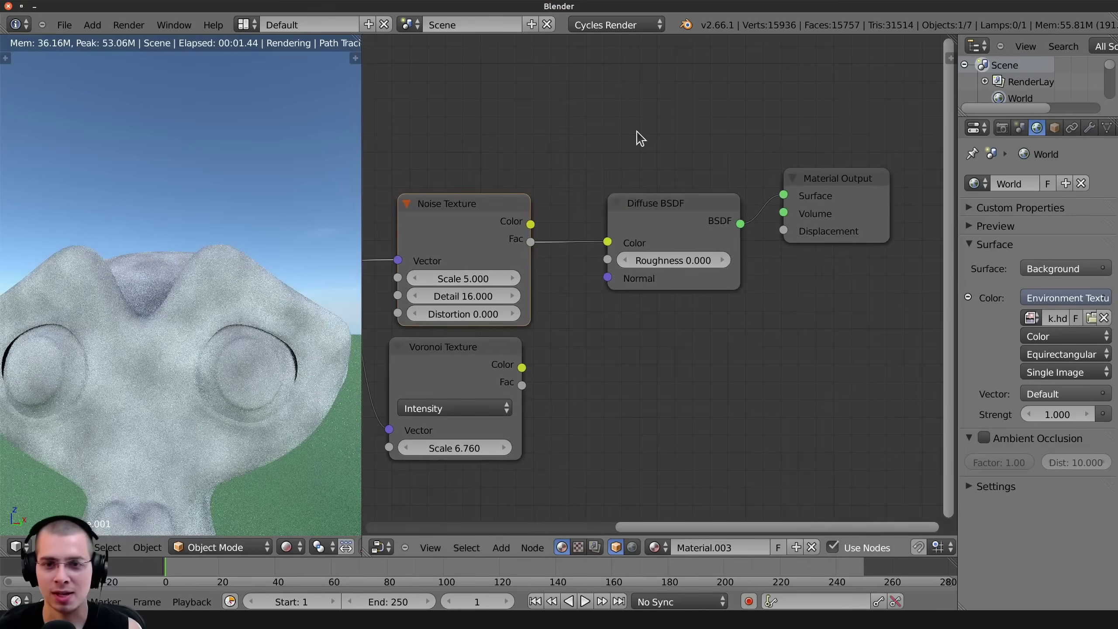
key("shift+a")
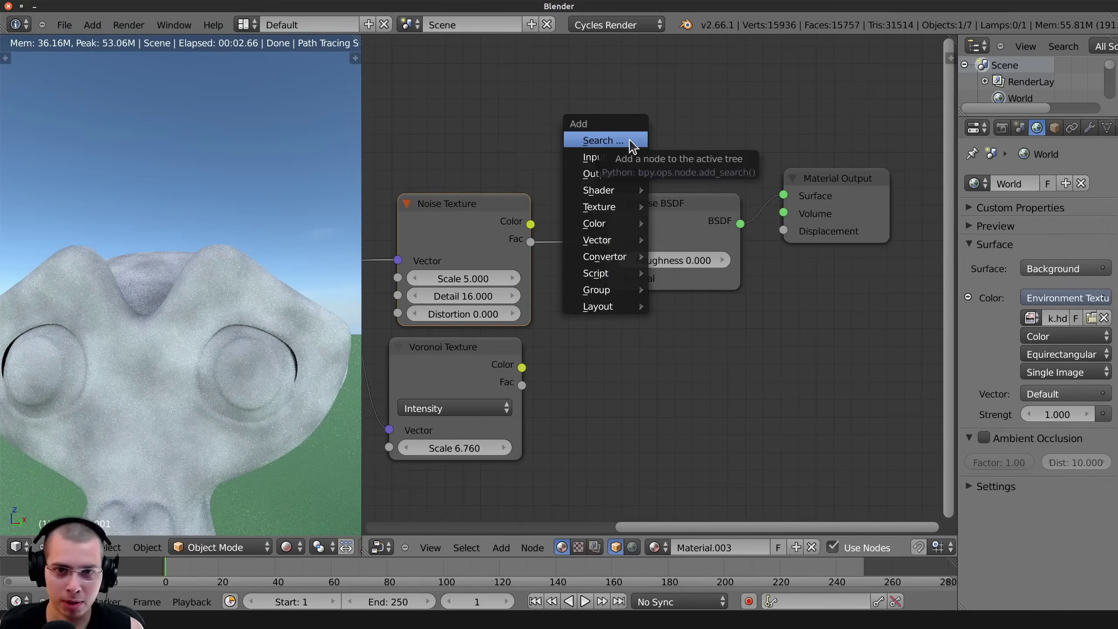
left_click(630, 141)
type("bum")
key("Return")
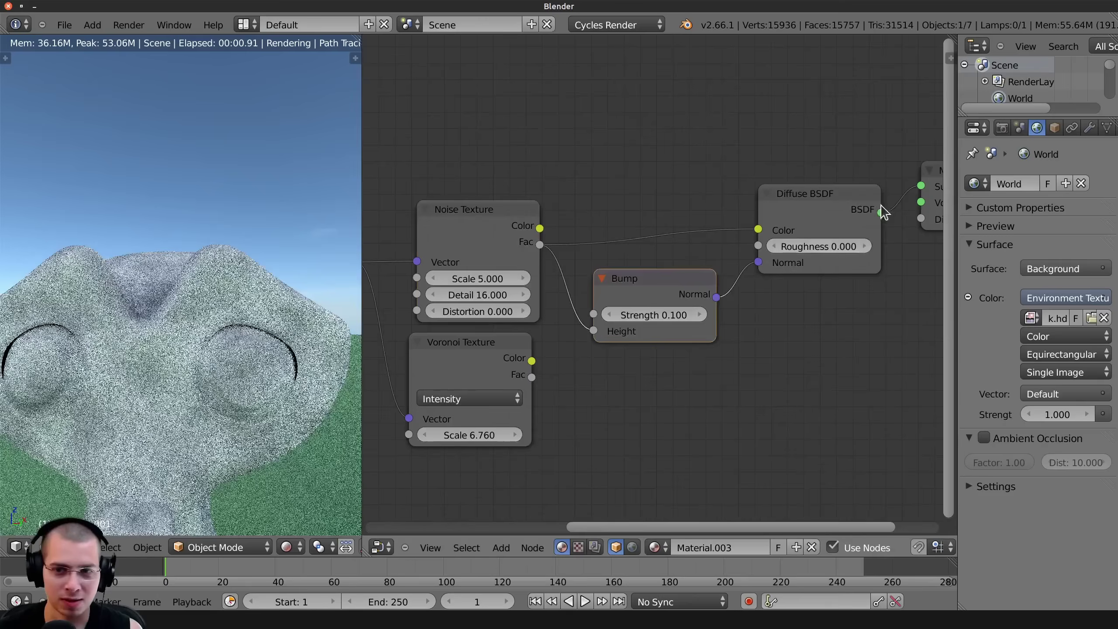
scroll(706, 123, "down", 1)
Reposition the Bump node so it sits between the Noise Texture and Diffuse BSDF nodes.
key("g")
left_click(738, 341)
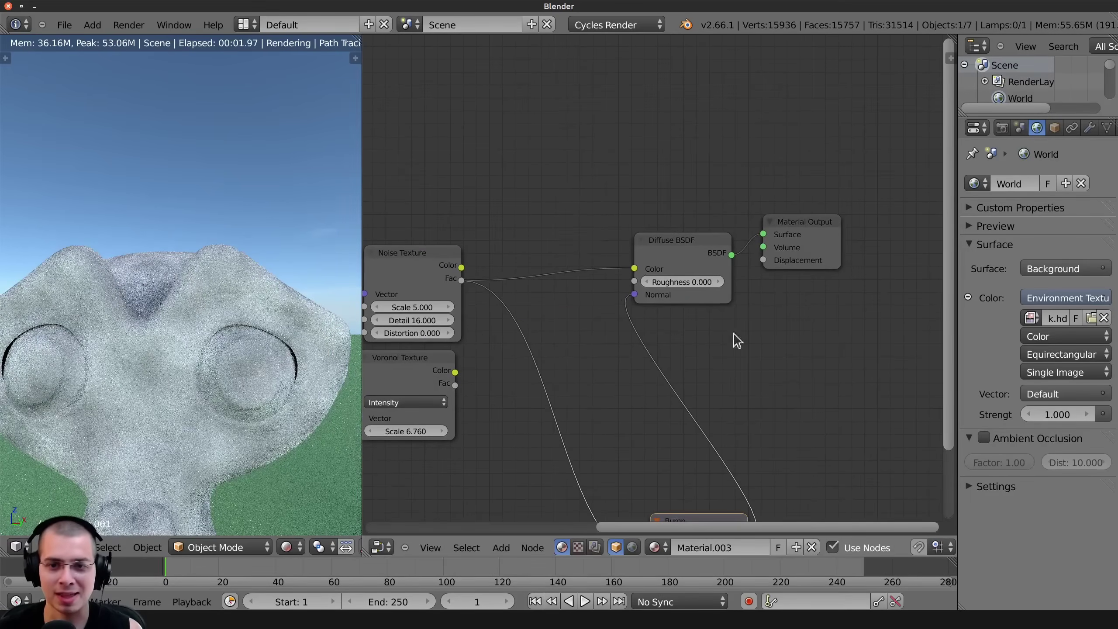
middle_click_drag(691, 470, 688, 372)
left_click_drag(696, 420, 526, 191)
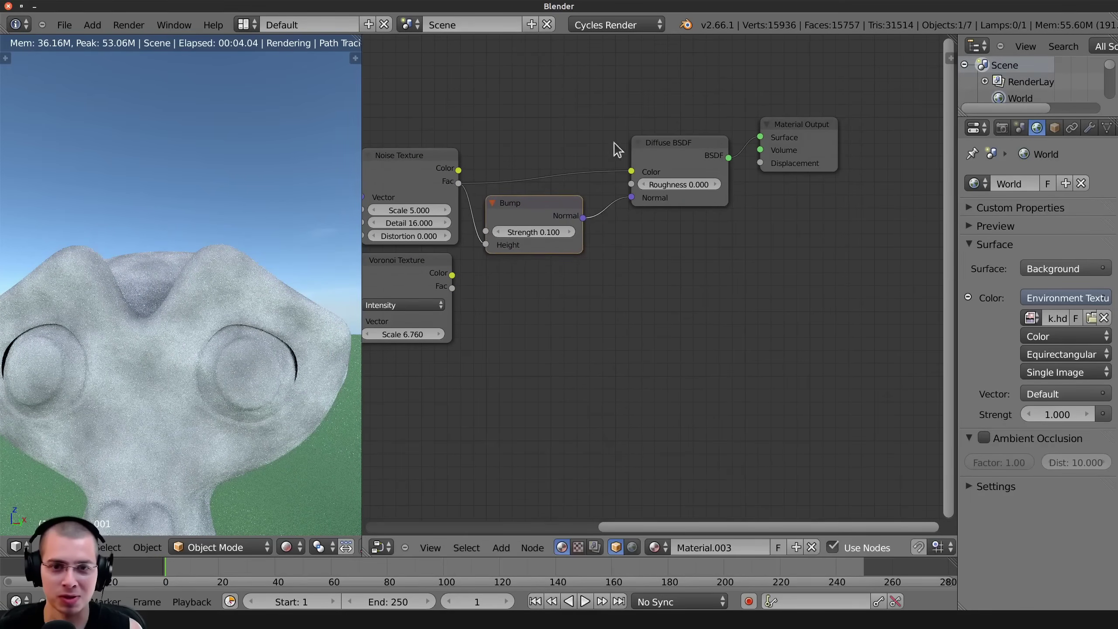
key("g")
left_click(668, 134)
scroll(689, 266, "up", 2)
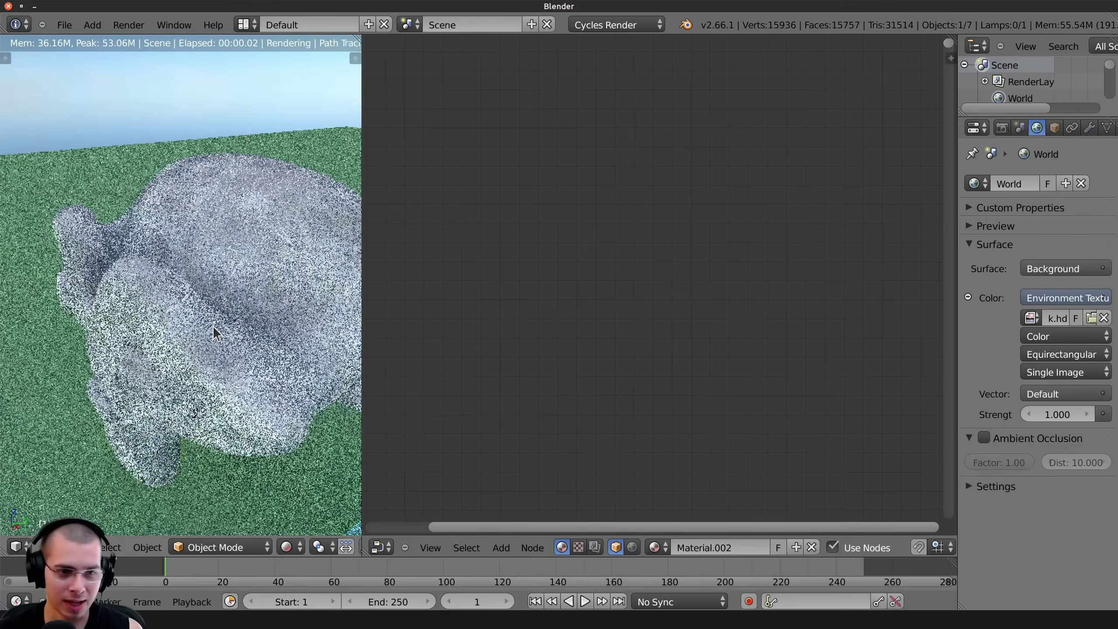
Isolate the monkey head in local view and inspect its surface up close.
right_click(222, 264)
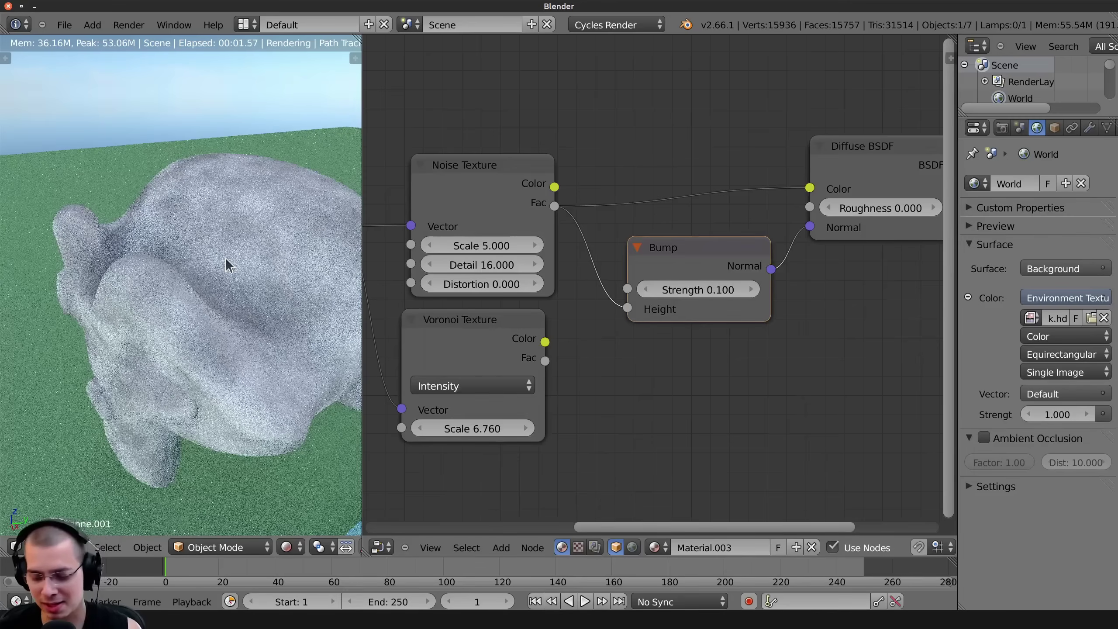
key("KP_Divide")
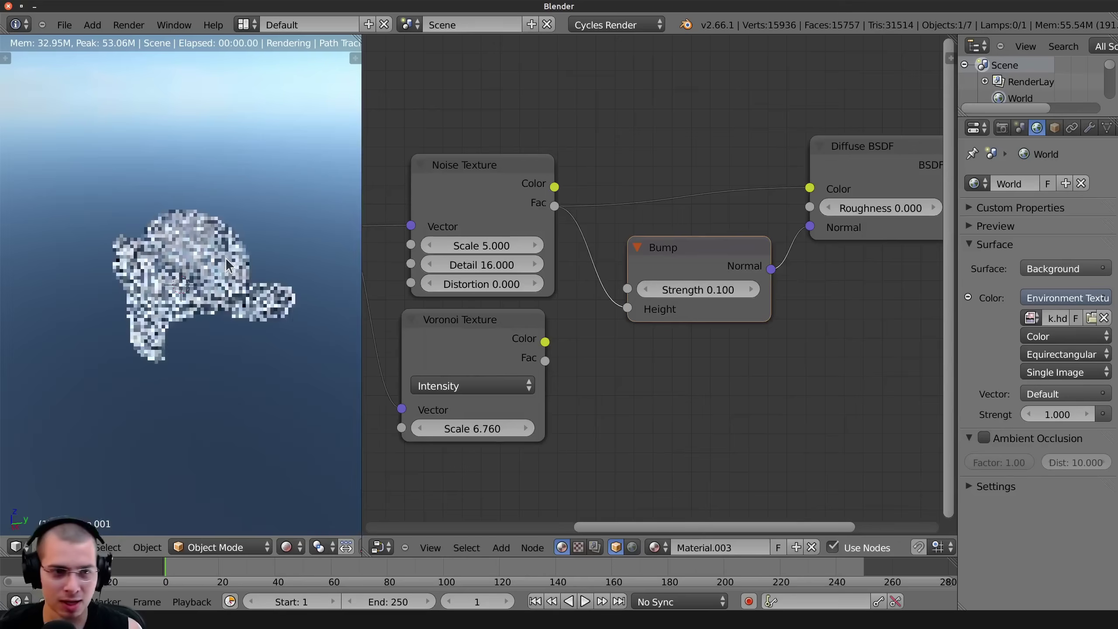
middle_click_drag(155, 316, 215, 304)
scroll(214, 286, "up", 2)
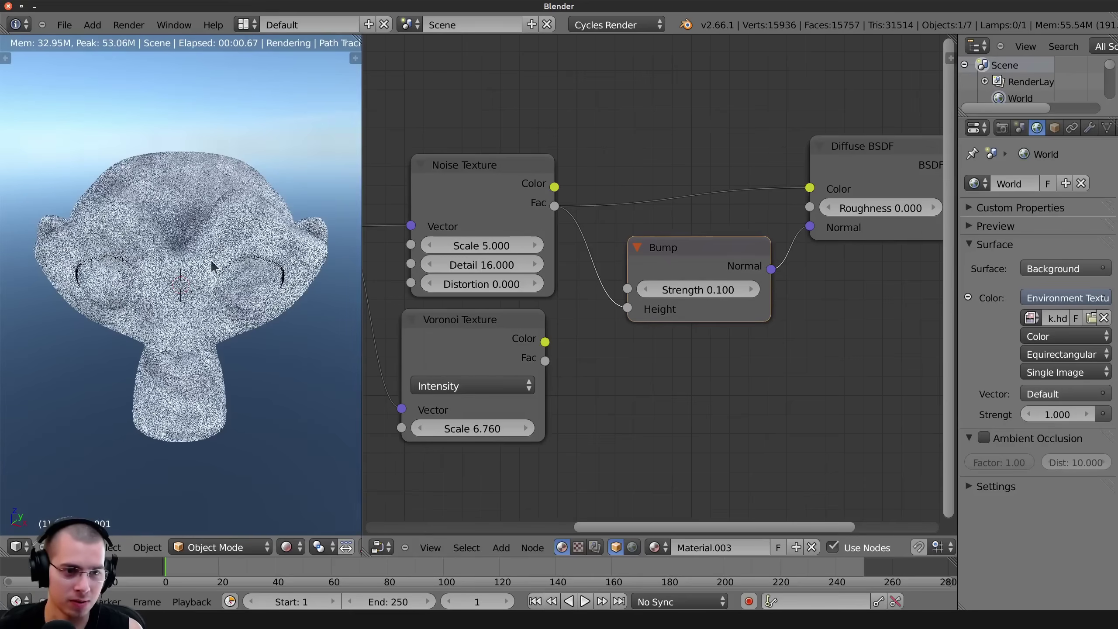
scroll(211, 258, "up", 2)
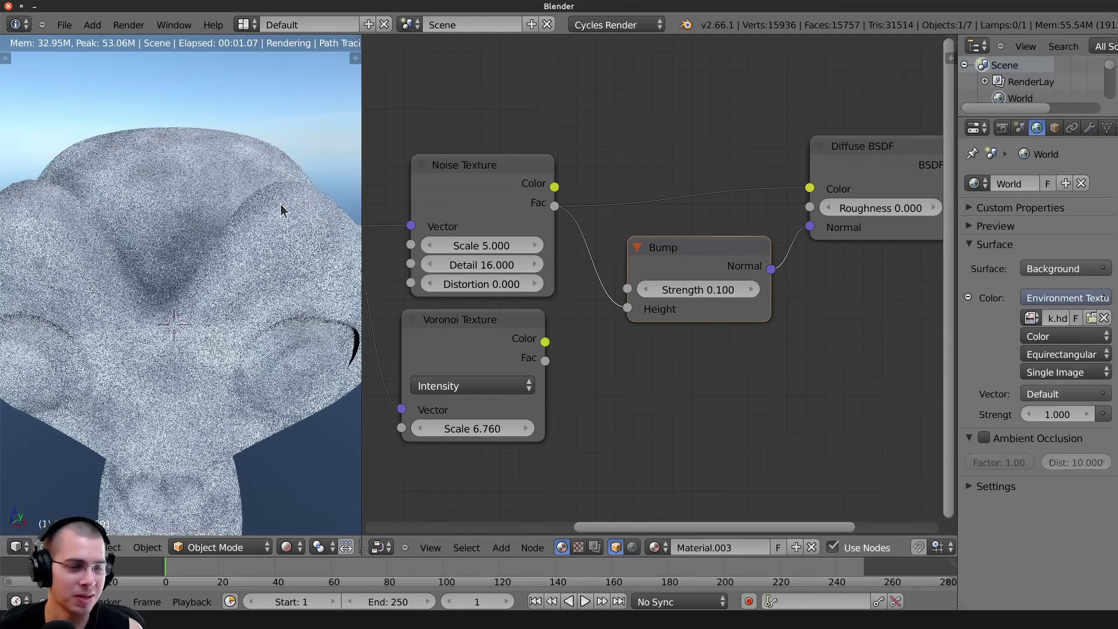
middle_click_drag(266, 207, 199, 212)
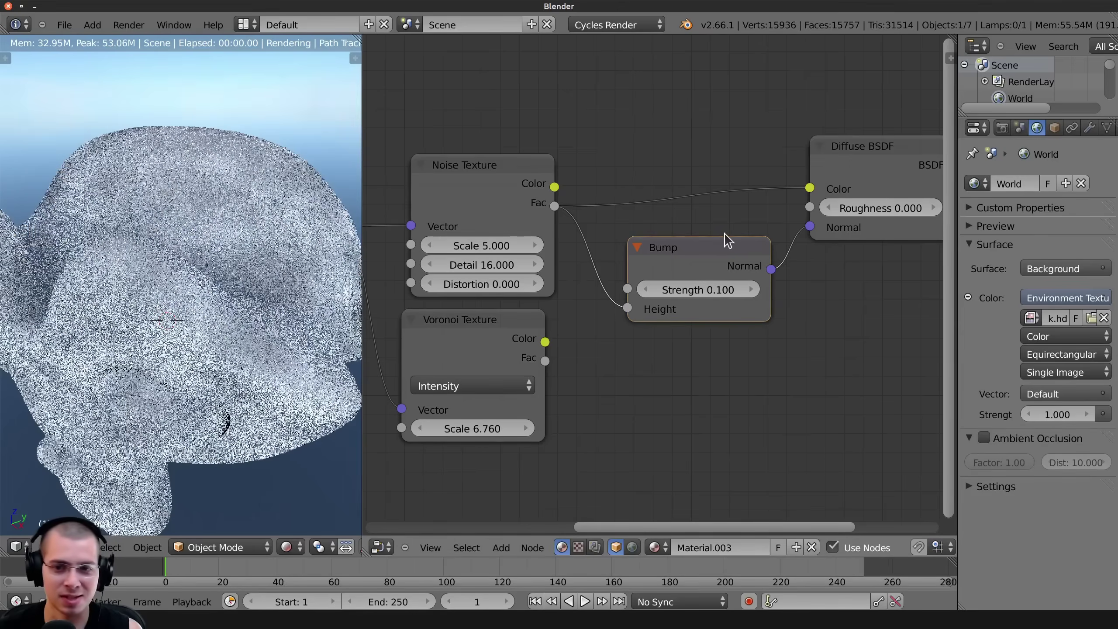
Set the Bump node's Strength to 0.5.
left_click_drag(724, 241, 719, 235)
left_click(691, 283)
type("1")
key("Return")
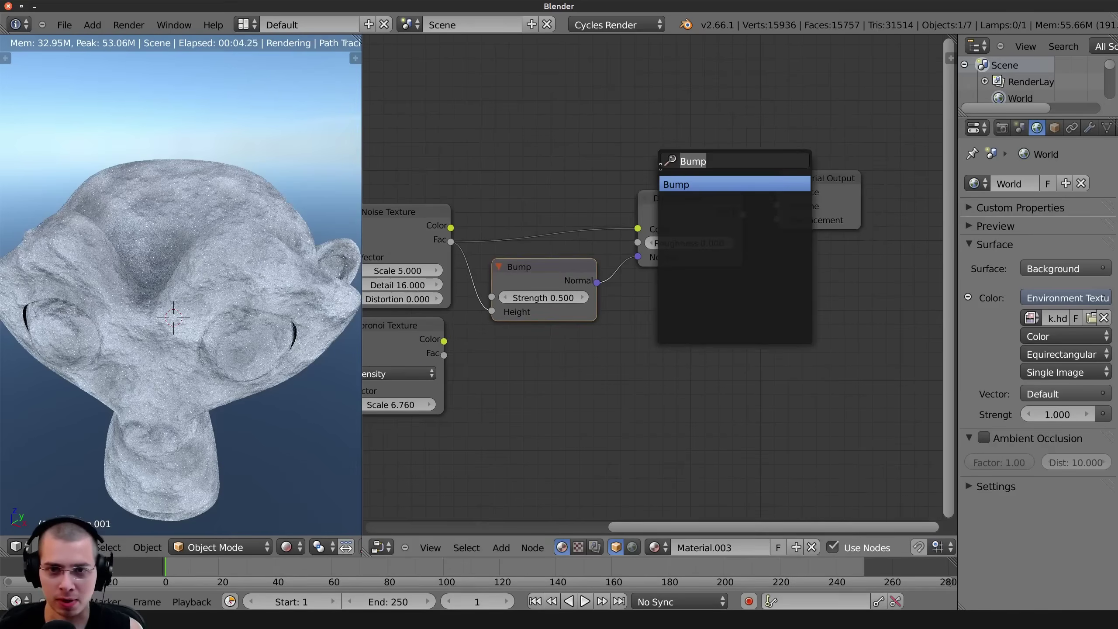
Add a Glossy BSDF node and place it directly above the Diffuse BSDF.
left_click(676, 186)
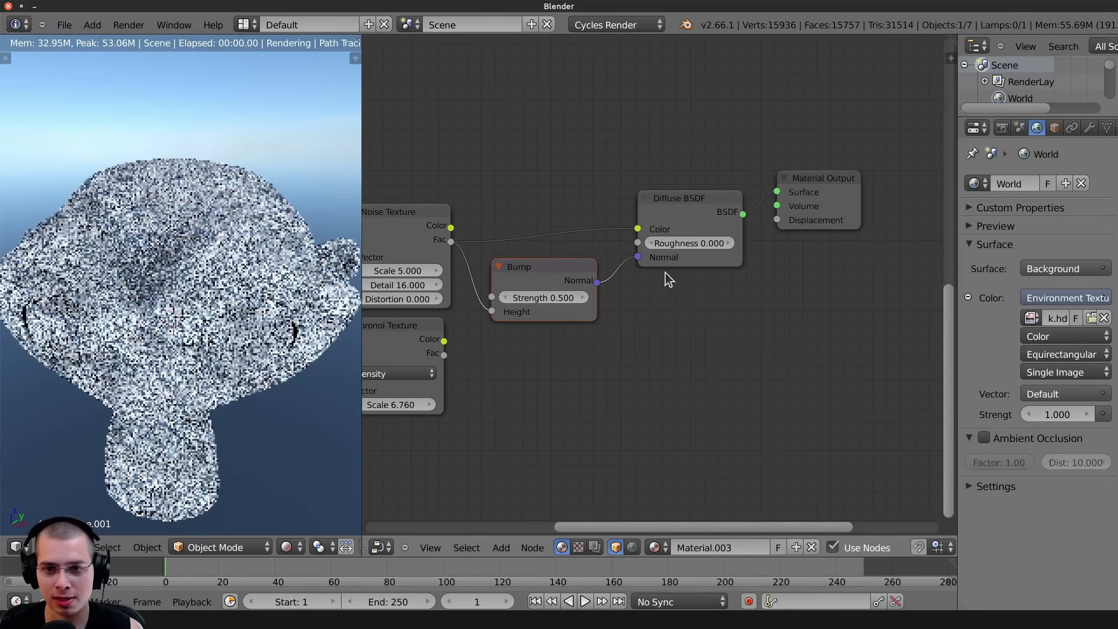
scroll(701, 220, "down", 3)
middle_click_drag(785, 51, 788, 99)
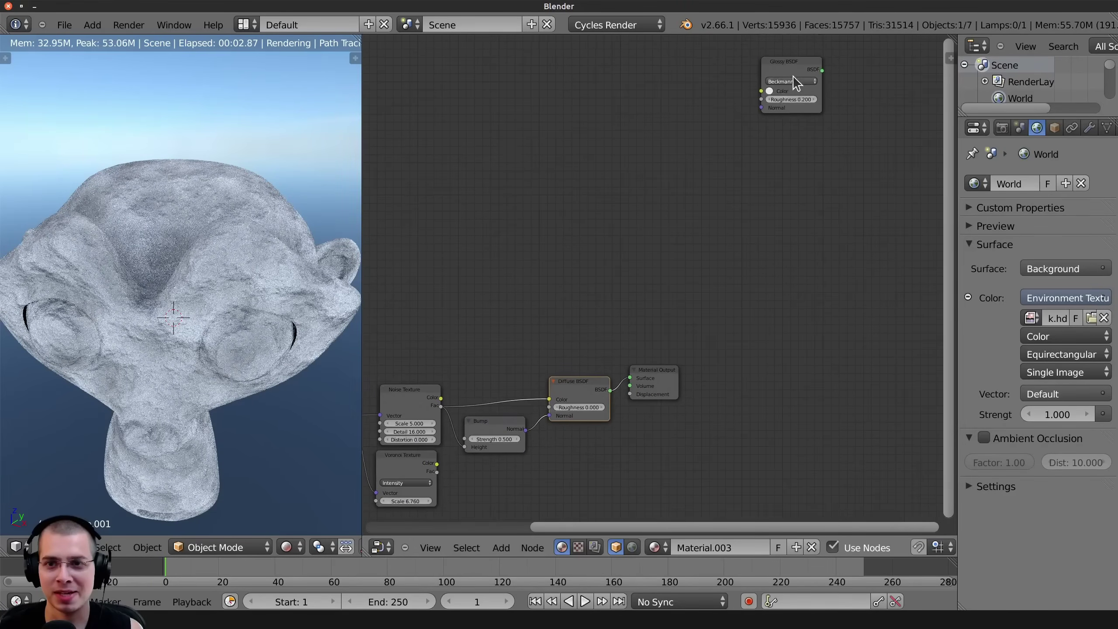
left_click_drag(794, 76, 596, 277)
middle_click_drag(596, 277, 660, 192)
scroll(656, 141, "up", 5)
left_click_drag(655, 141, 637, 223)
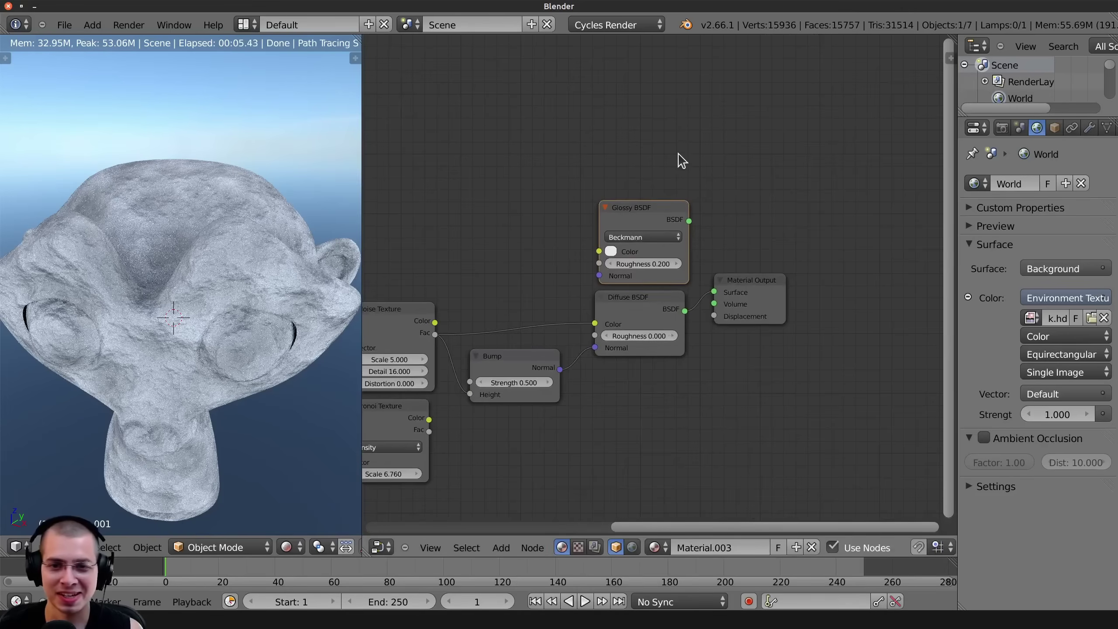
Add a Mix Shader node and insert it between the Diffuse BSDF and a shifted Material Output.
key("shift+a")
left_click(685, 155)
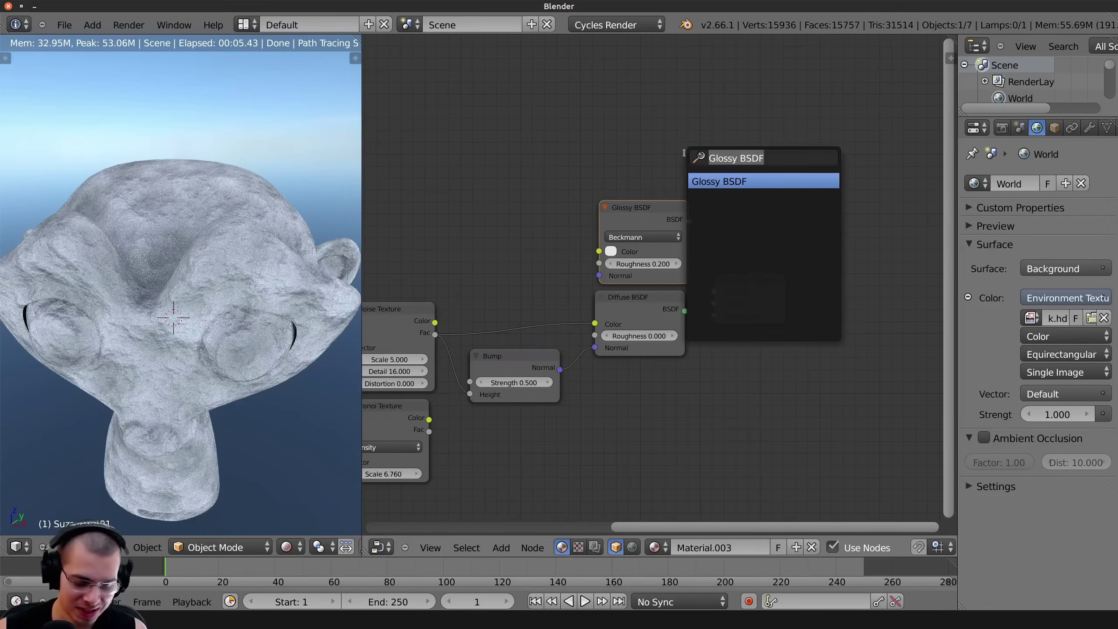
left_click(709, 198)
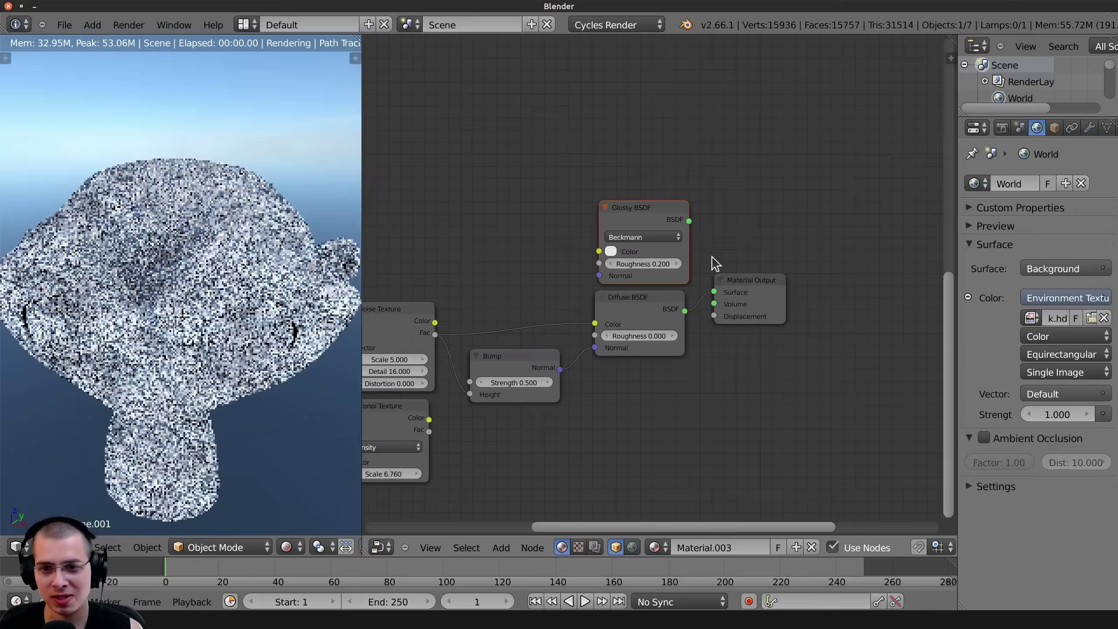
scroll(714, 260, "up", 1)
left_click_drag(751, 260, 766, 387)
left_click_drag(752, 372, 733, 358)
left_click_drag(894, 255, 756, 255)
left_click_drag(734, 371, 900, 257)
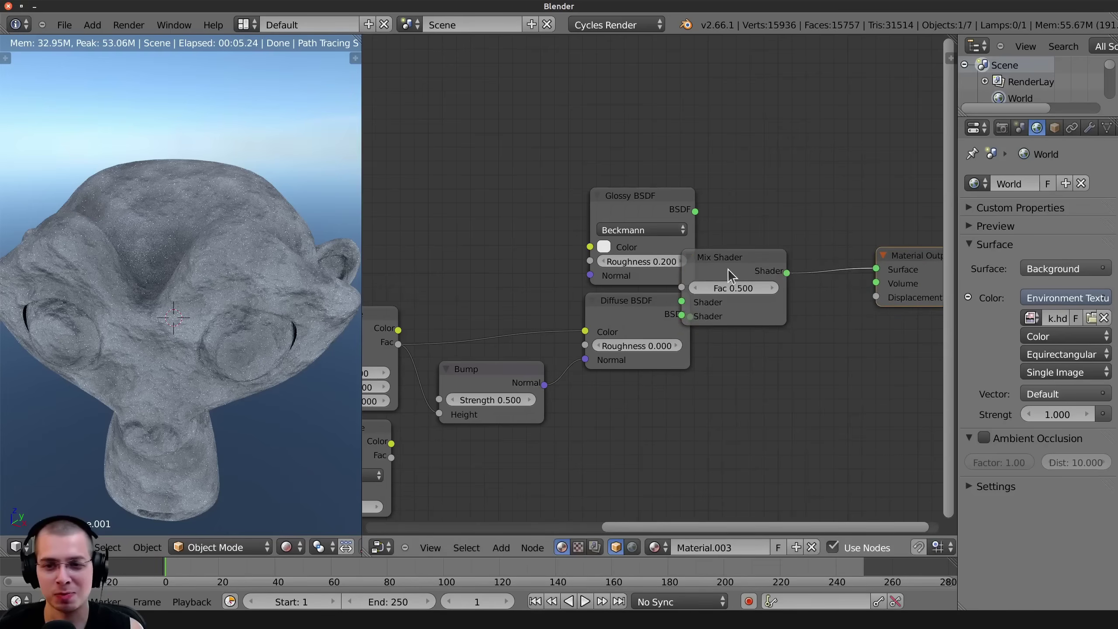
left_click_drag(717, 258, 770, 253)
Connect the Glossy BSDF to the Mix Shader's first Shader input and tidy the Mix Shader and Material Output positions.
left_click_drag(695, 212, 736, 298)
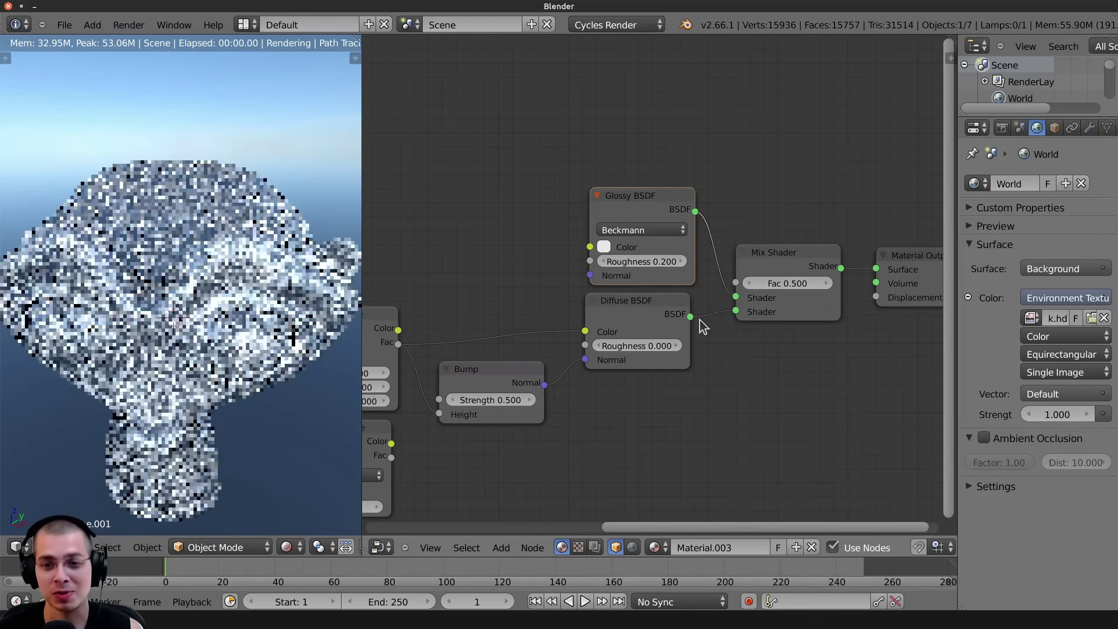
scroll(705, 282, "down", 1)
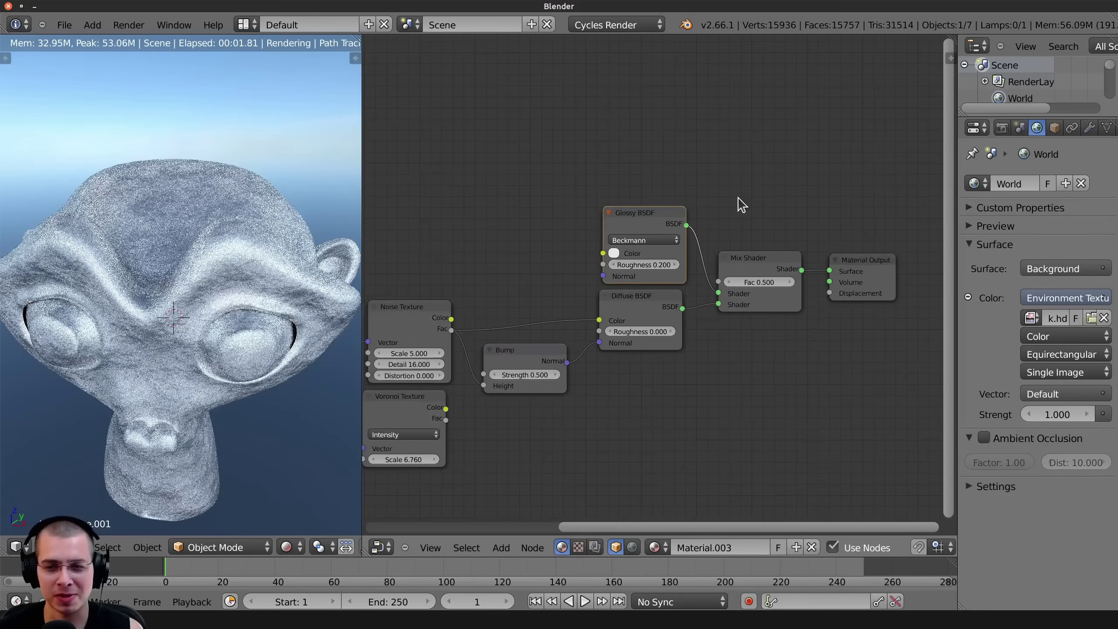
scroll(782, 254, "up", 4)
left_click_drag(766, 244, 742, 235)
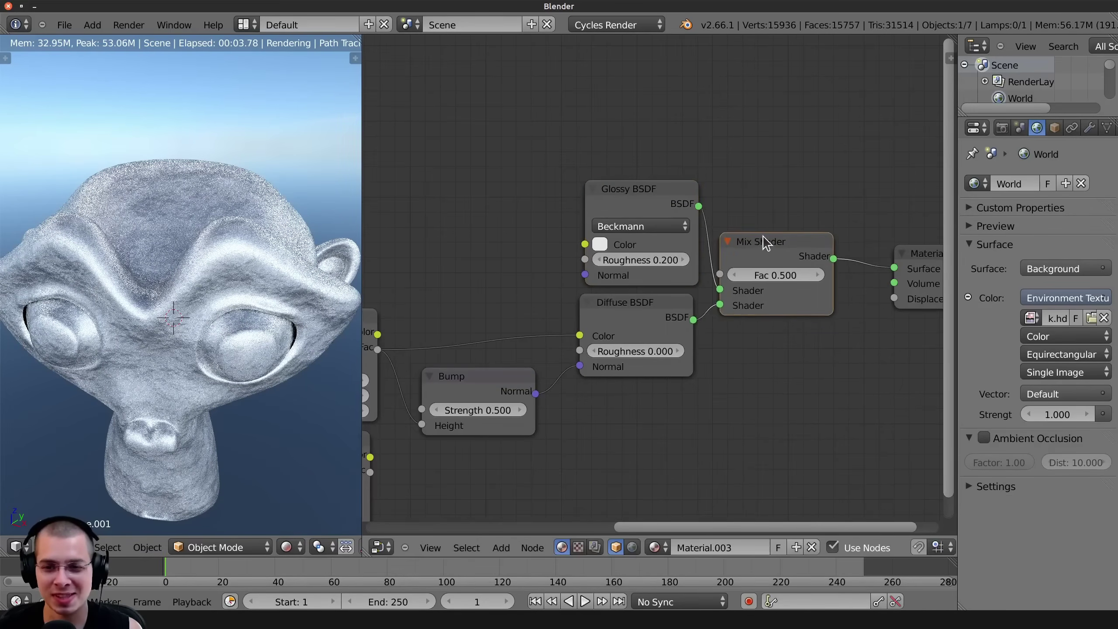
middle_click_drag(826, 219, 659, 260)
left_click_drag(756, 288, 717, 283)
middle_click_drag(470, 265, 540, 277)
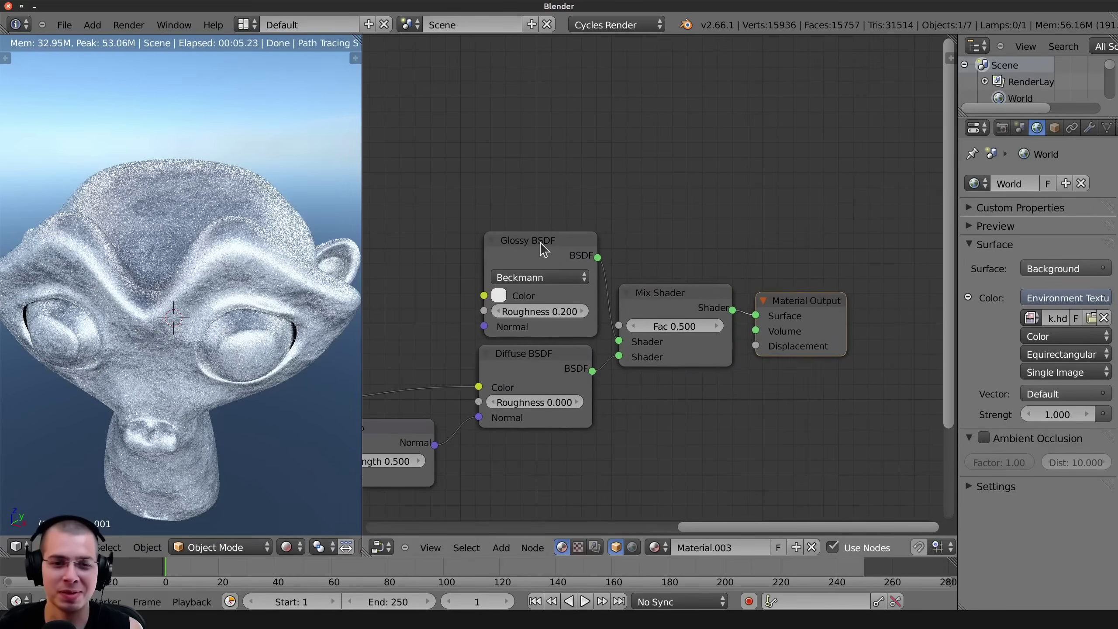
left_click_drag(540, 243, 536, 242)
middle_click_drag(536, 227, 553, 229)
key("g")
scroll(612, 315, "down", 4)
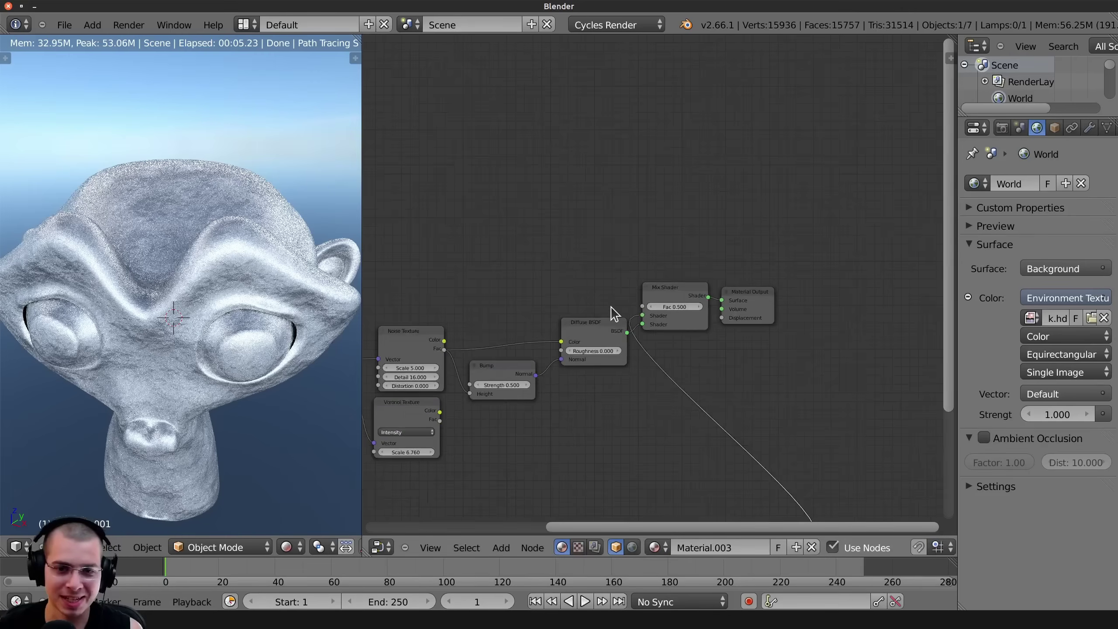
key("ctrl+z")
key("g")
left_click(713, 352)
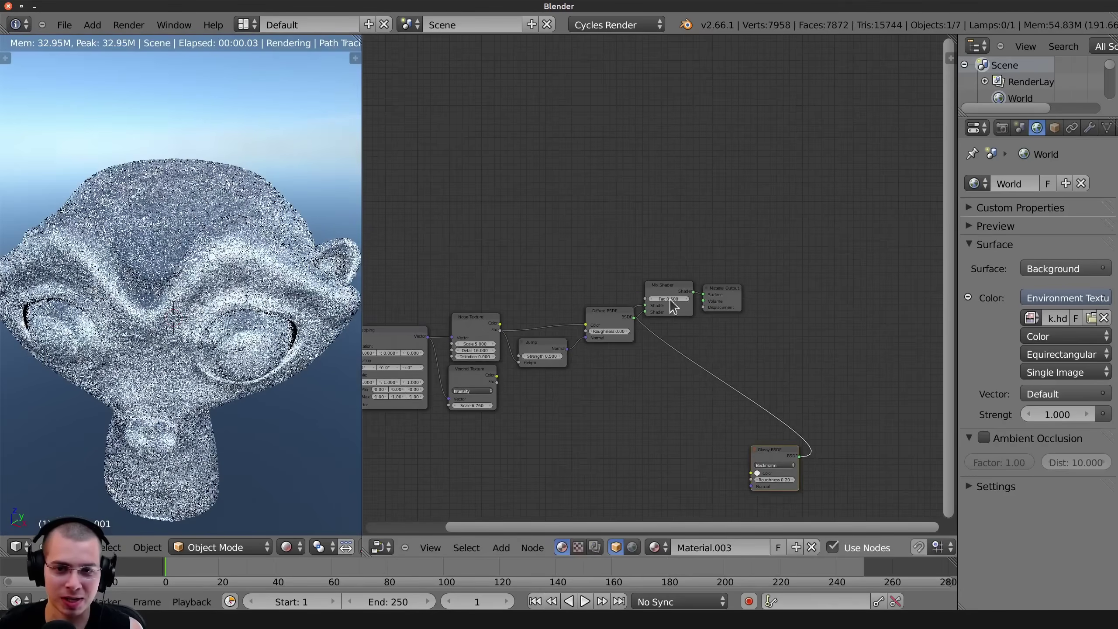
key("ctrl+z")
Rearrange the shader nodes with a Fresnel node at IOR 16.988 driving the Mix Shader's Fac.
key("b")
left_click_drag(523, 110, 817, 372)
scroll(672, 191, "up", 8)
middle_click_drag(672, 191, 677, 203)
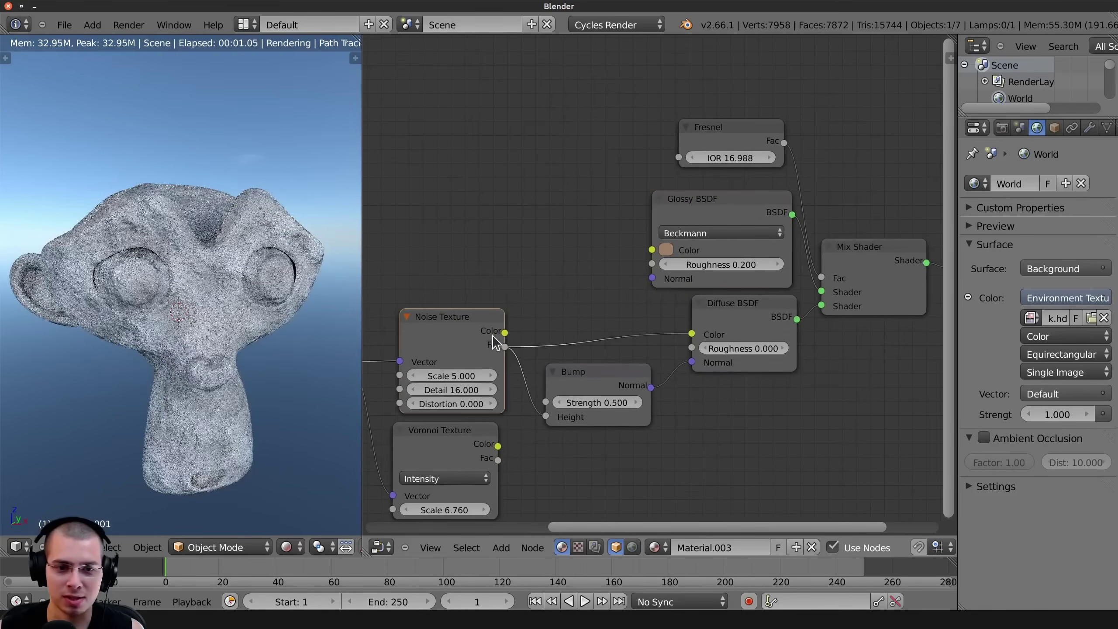
Link the noise Fac to the Glossy BSDF's Color and insert a new ColorRamp node into that connection.
left_click_drag(505, 333, 652, 250)
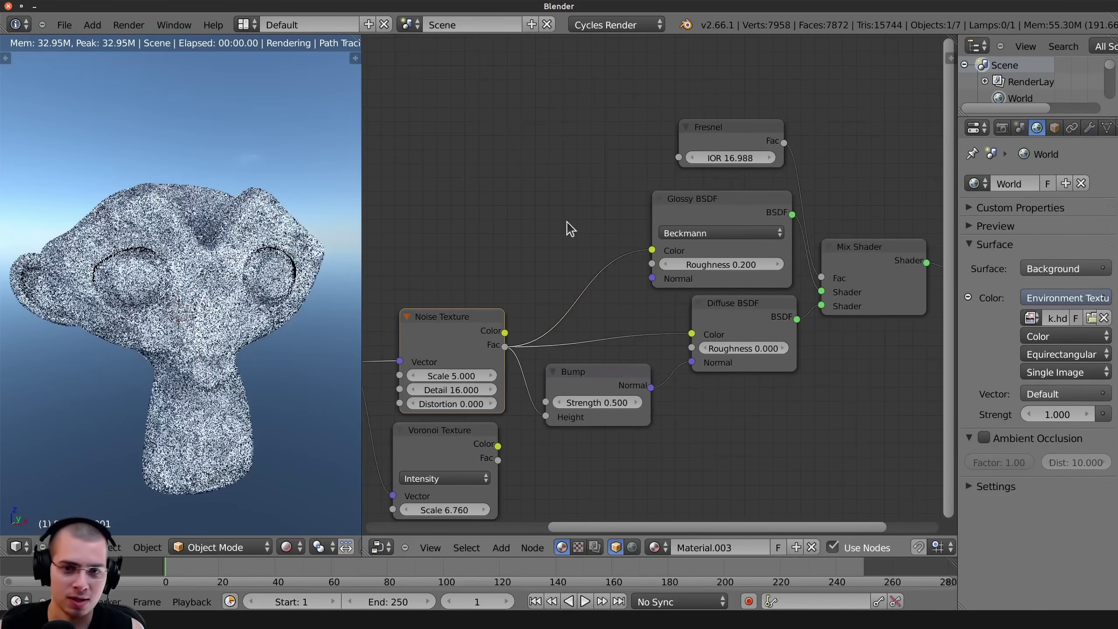
key("shift+a")
left_click(567, 222)
type("col")
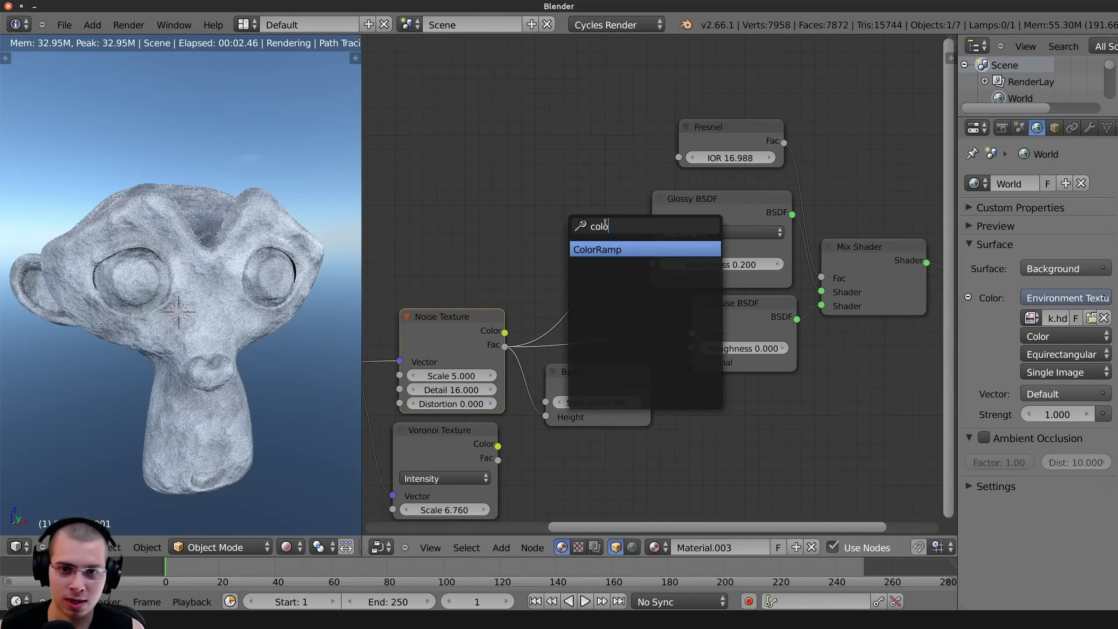
type("o")
left_click(615, 249)
scroll(537, 200, "down", 5)
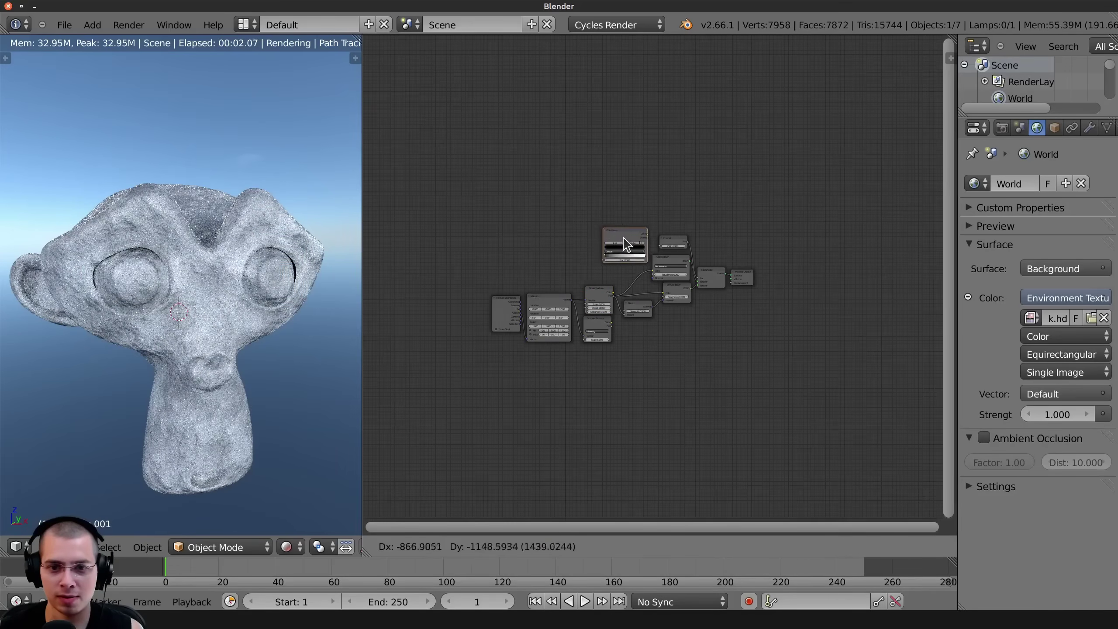
left_click(623, 249)
scroll(622, 250, "up", 8)
key("g")
left_click(797, 520)
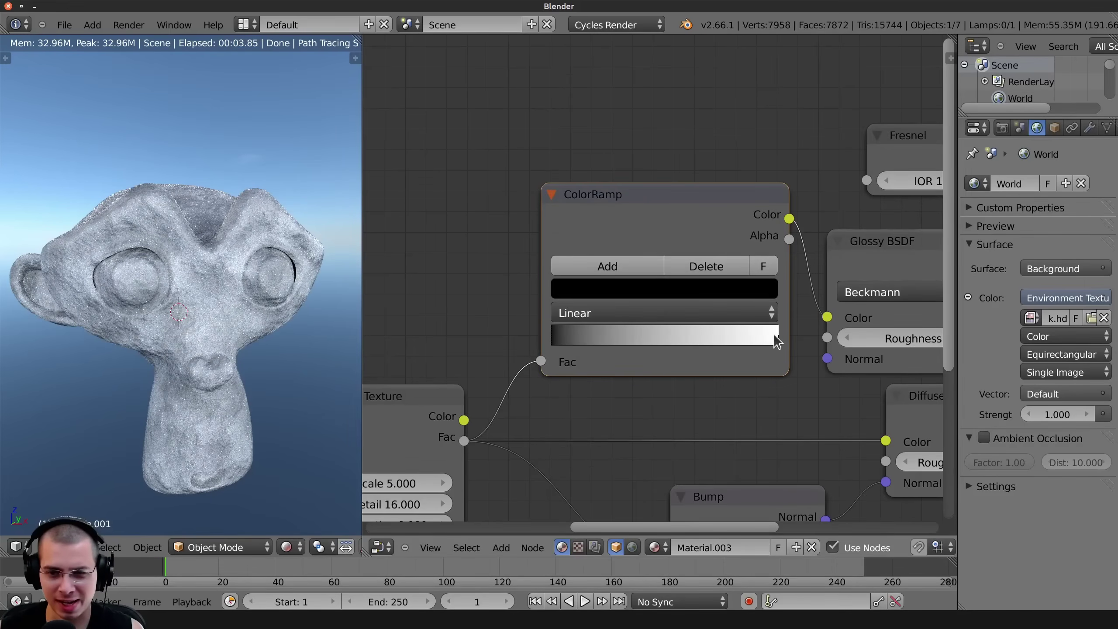
Move the ColorRamp's white and black stops inward to tighten the gradient.
left_click_drag(775, 337, 676, 344)
left_click_drag(557, 336, 604, 346)
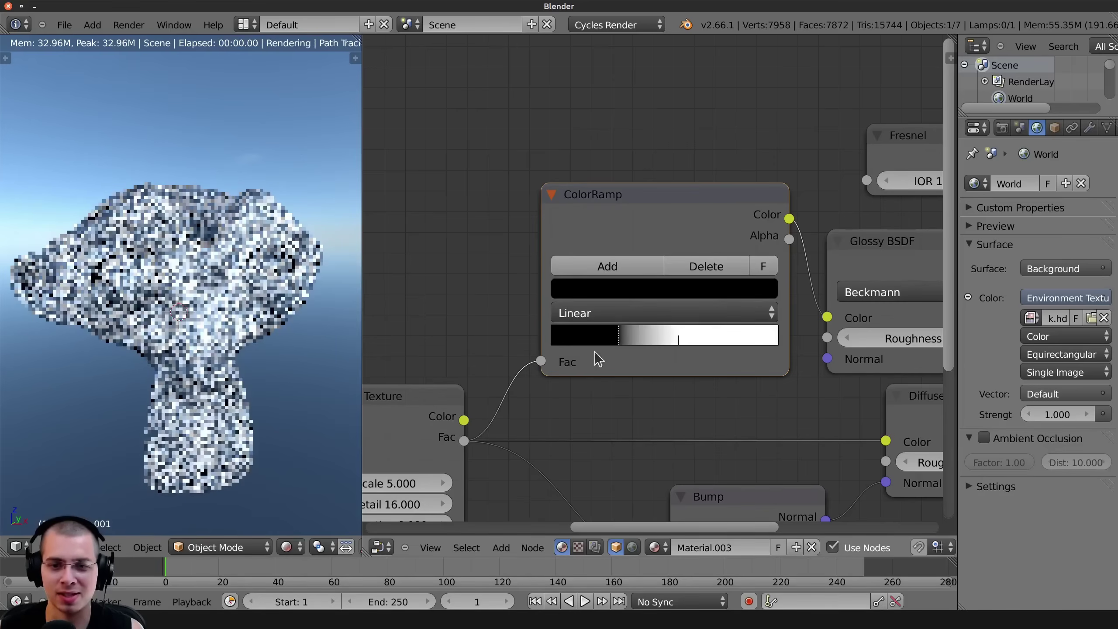
scroll(623, 355, "up", 1)
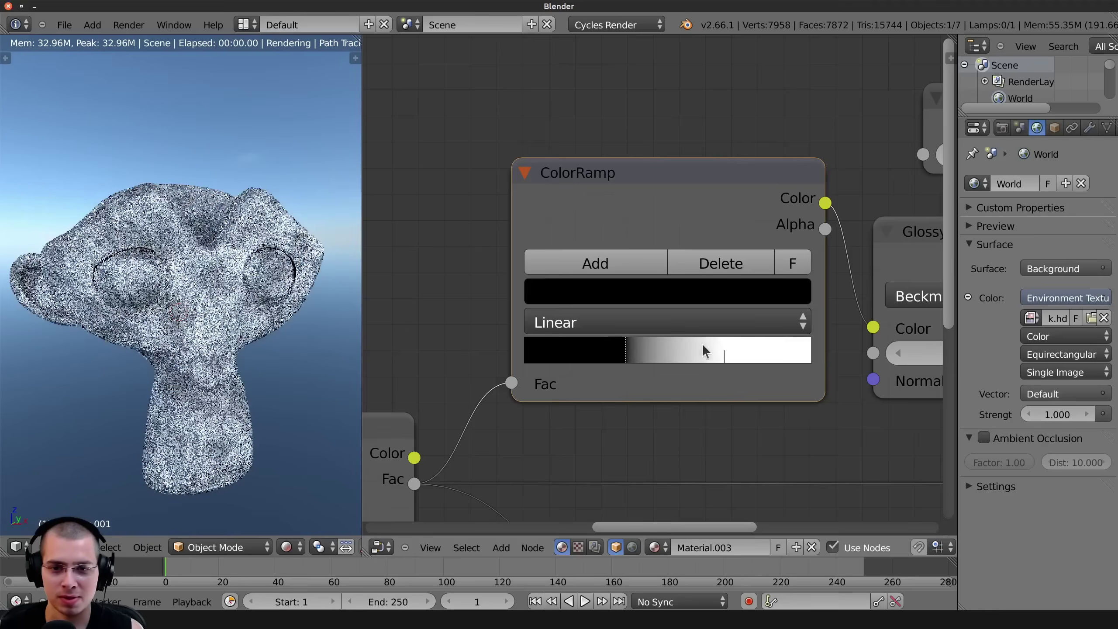
Tint the ColorRamp's stops dark brown and set the Glossy BSDF's Roughness to 0.408.
left_click(703, 349)
left_click(704, 294)
left_click_drag(612, 439, 608, 463)
left_click_drag(743, 399, 749, 371)
left_click_drag(606, 463, 623, 429)
left_click_drag(750, 391, 748, 427)
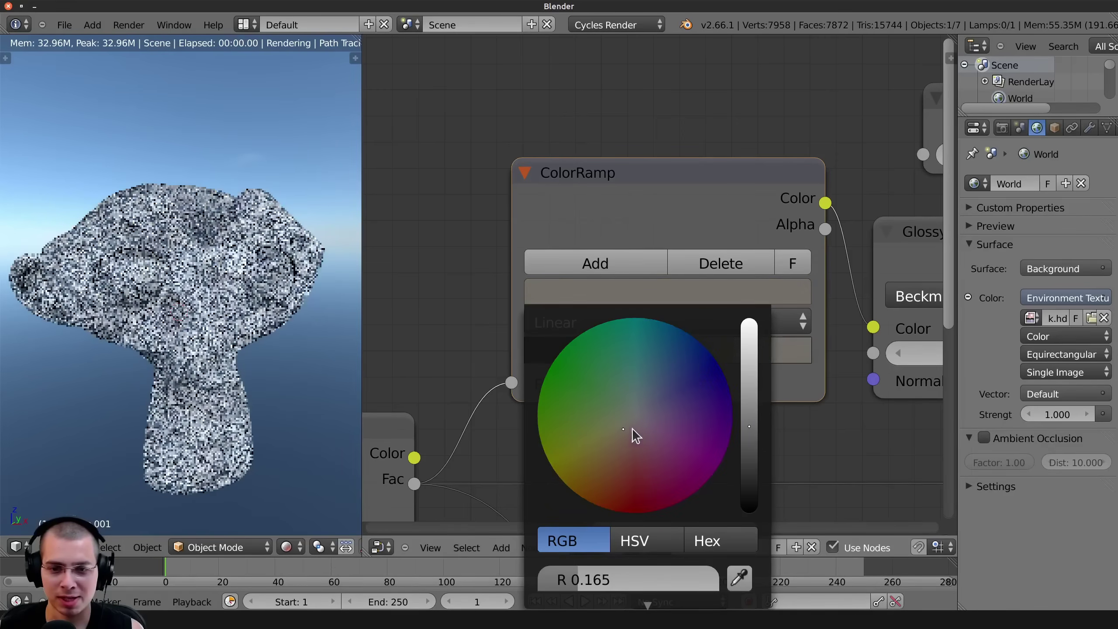
left_click(749, 463)
scroll(568, 364, "down", 3)
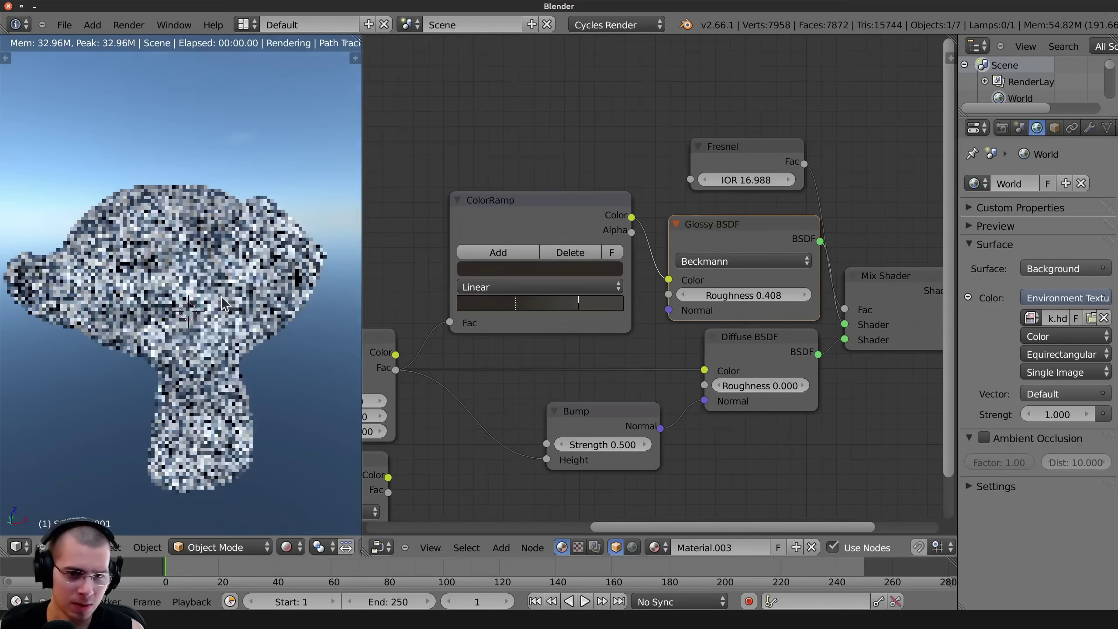
Switch the monkey head to Sculpt Mode and the viewport shading to Solid.
middle_click_drag(185, 291, 260, 304)
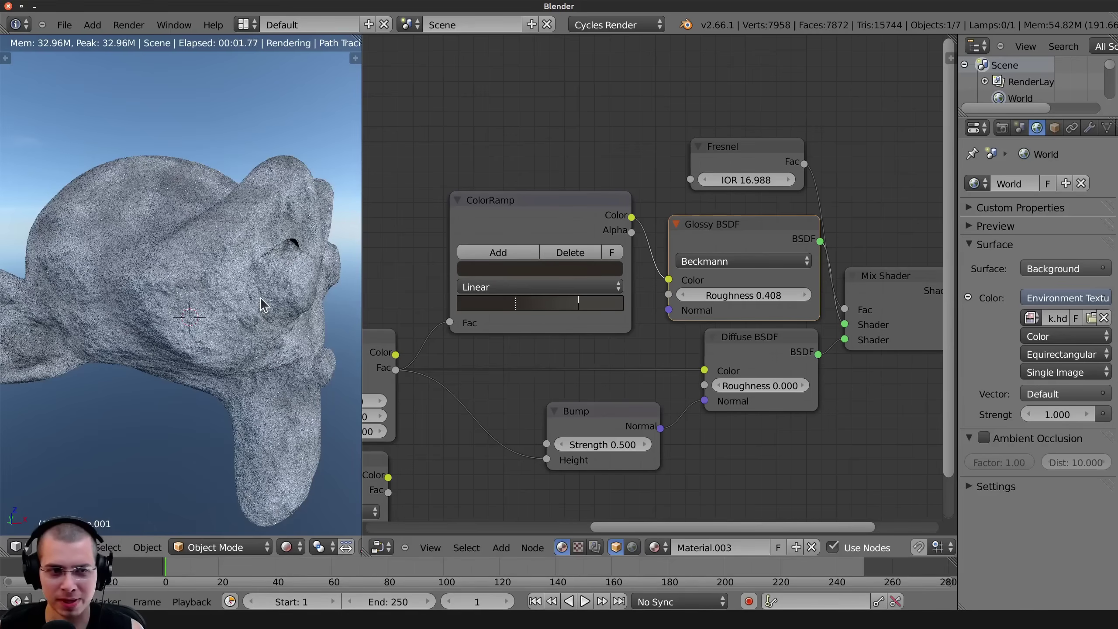
key("Home")
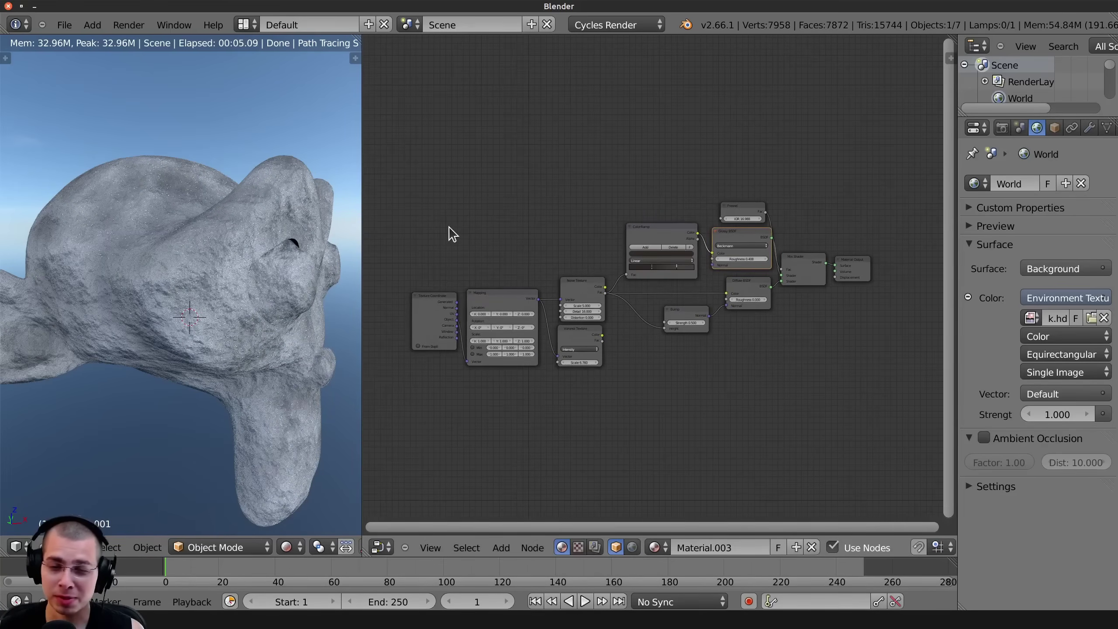
scroll(773, 154, "up", 1)
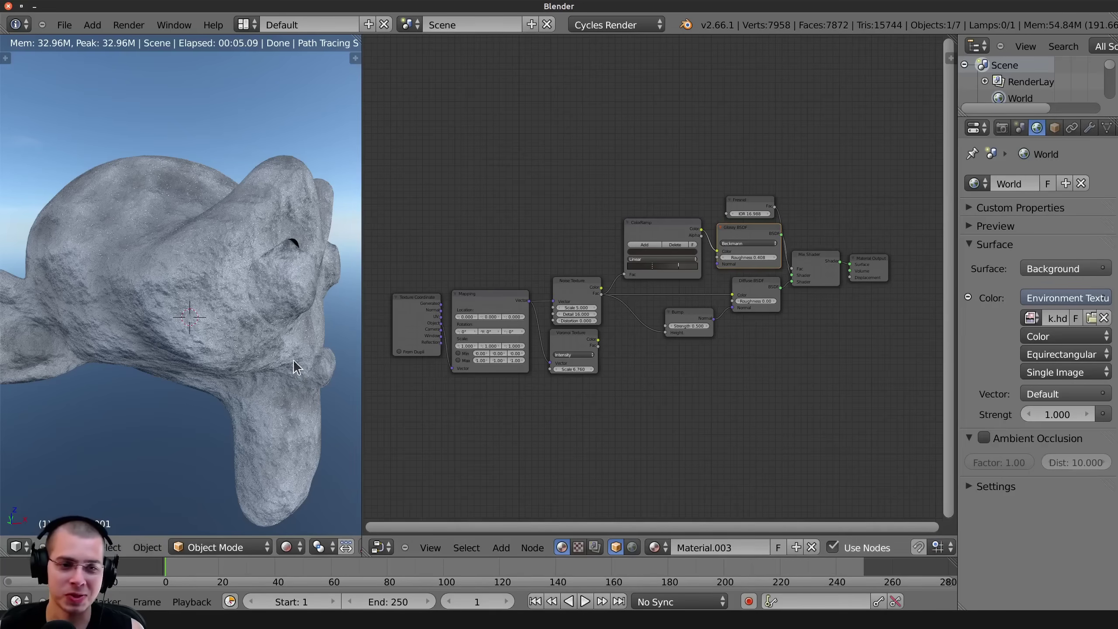
middle_click_drag(294, 362, 180, 369)
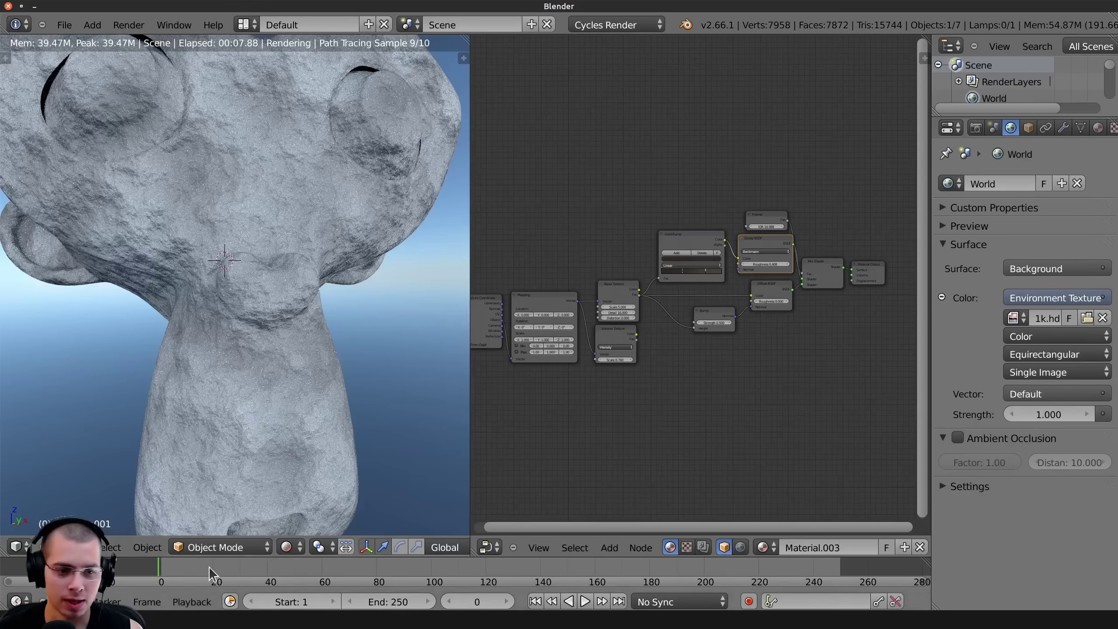
left_click(213, 547)
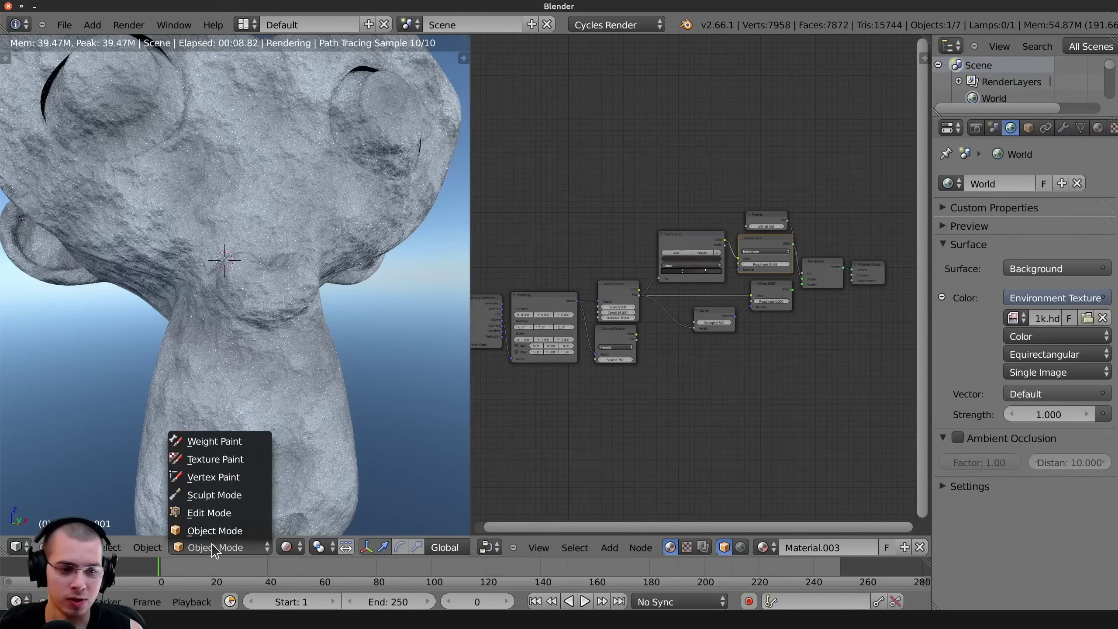
left_click(214, 493)
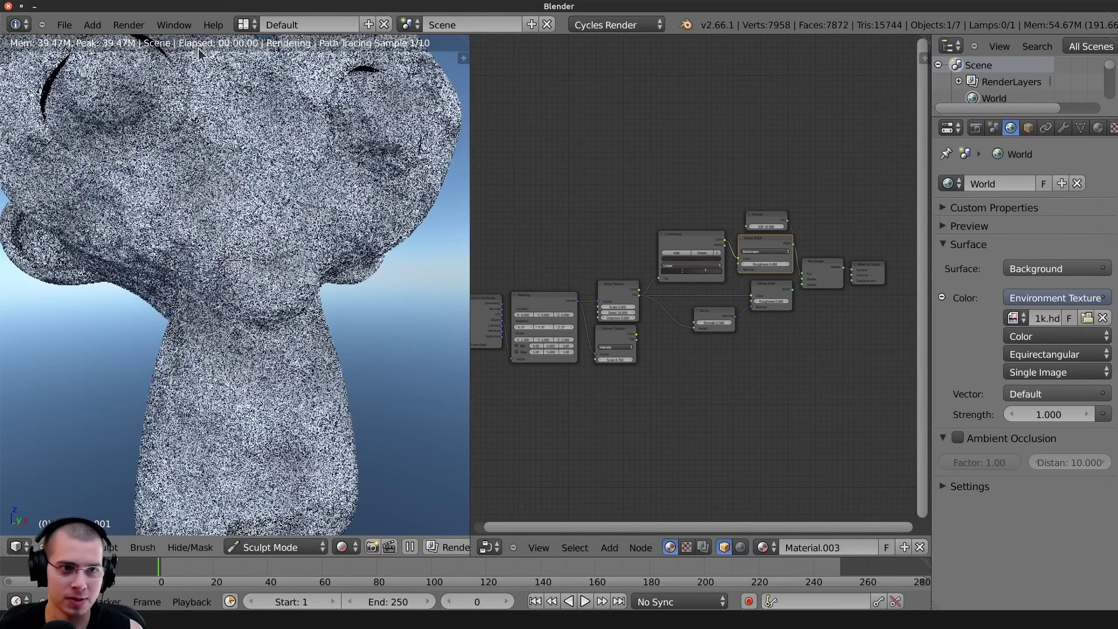
left_click(342, 547)
left_click(342, 547)
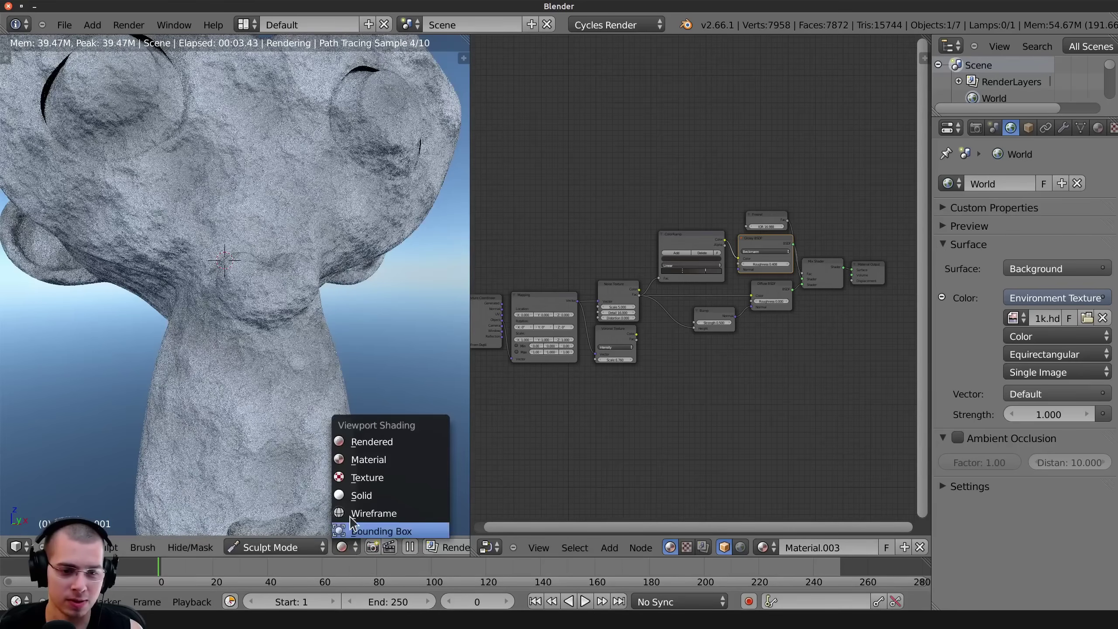
left_click(365, 495)
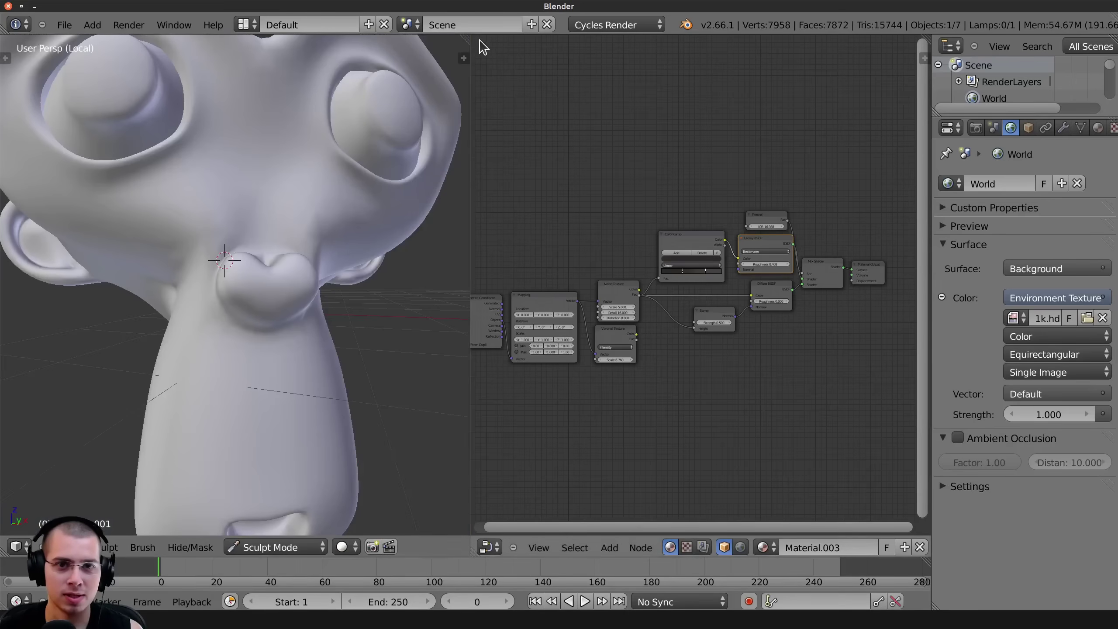
Merge the node editor area into the 3D view and undo a test brush stroke on the forehead.
left_click_drag(467, 37, 483, 39)
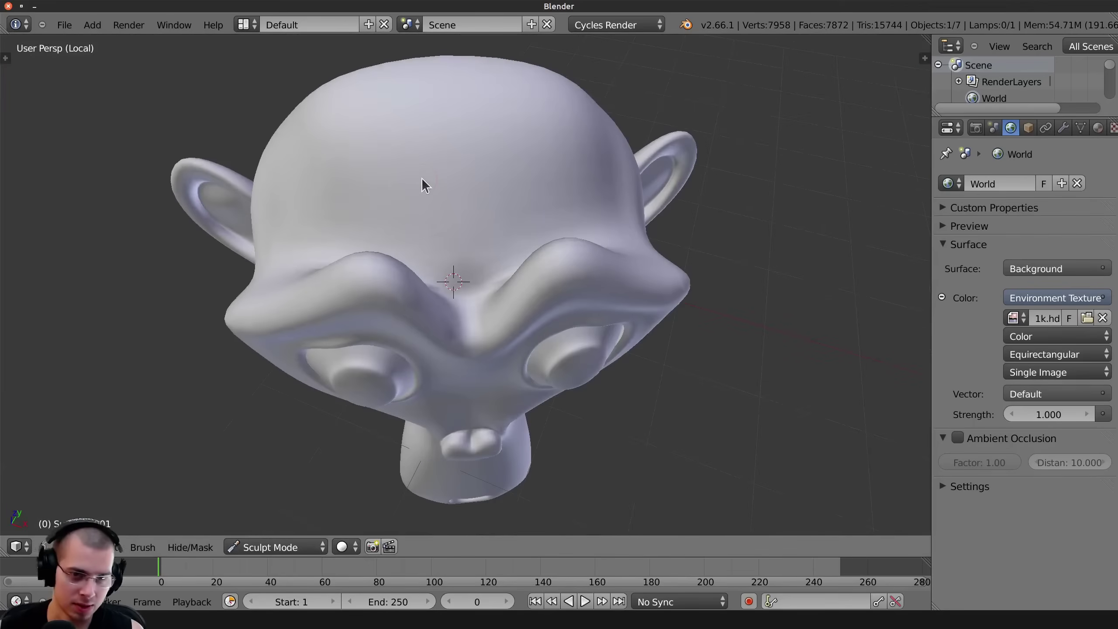
key("f")
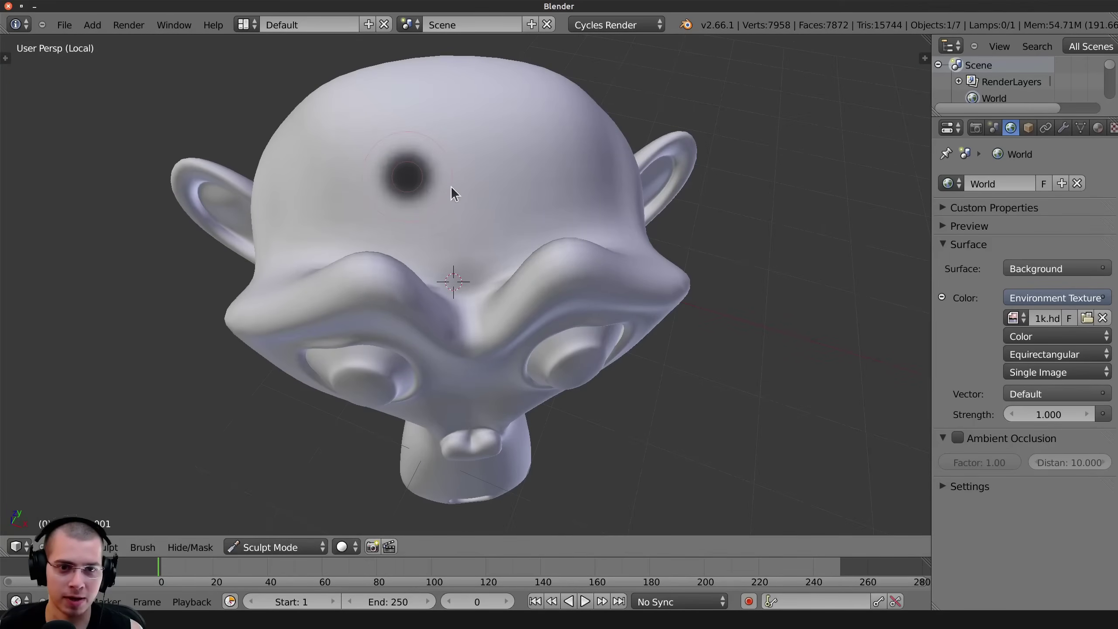
key("ctrl+z")
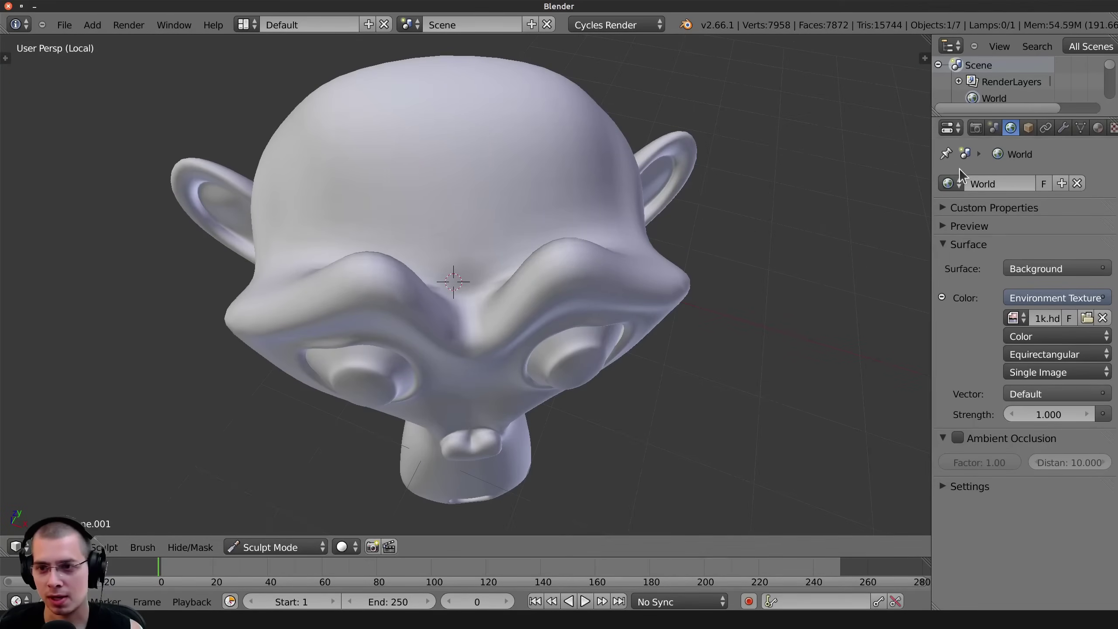
Raise the monkey head's Subsurf View and Render subdivisions to 5 and apply the modifier.
left_click(1064, 128)
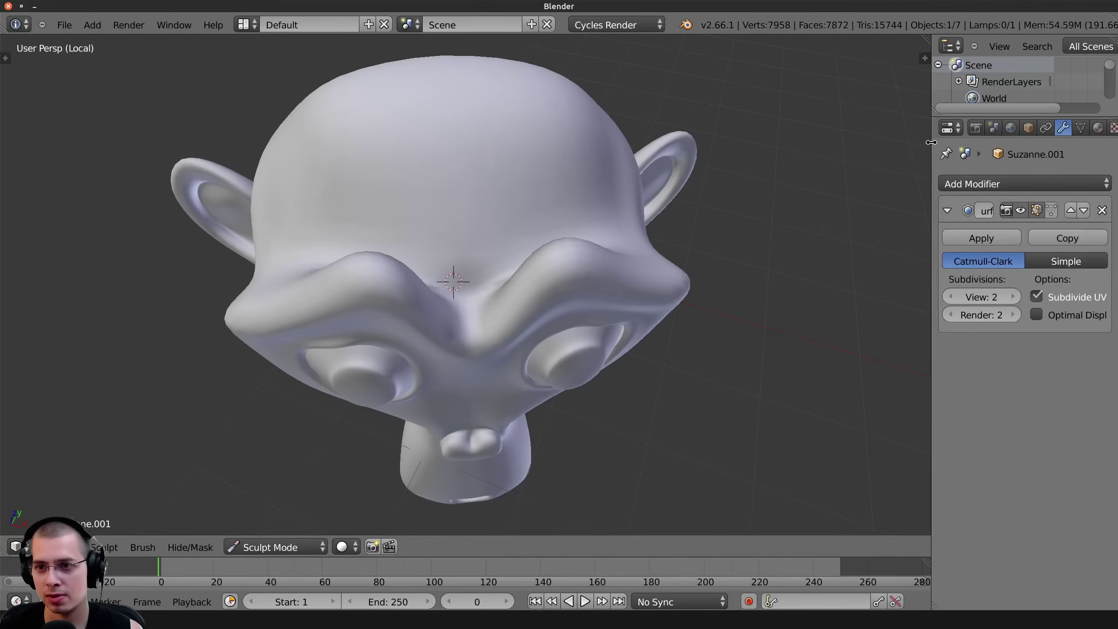
left_click_drag(931, 136, 837, 176)
left_click(964, 296)
left_click(965, 315)
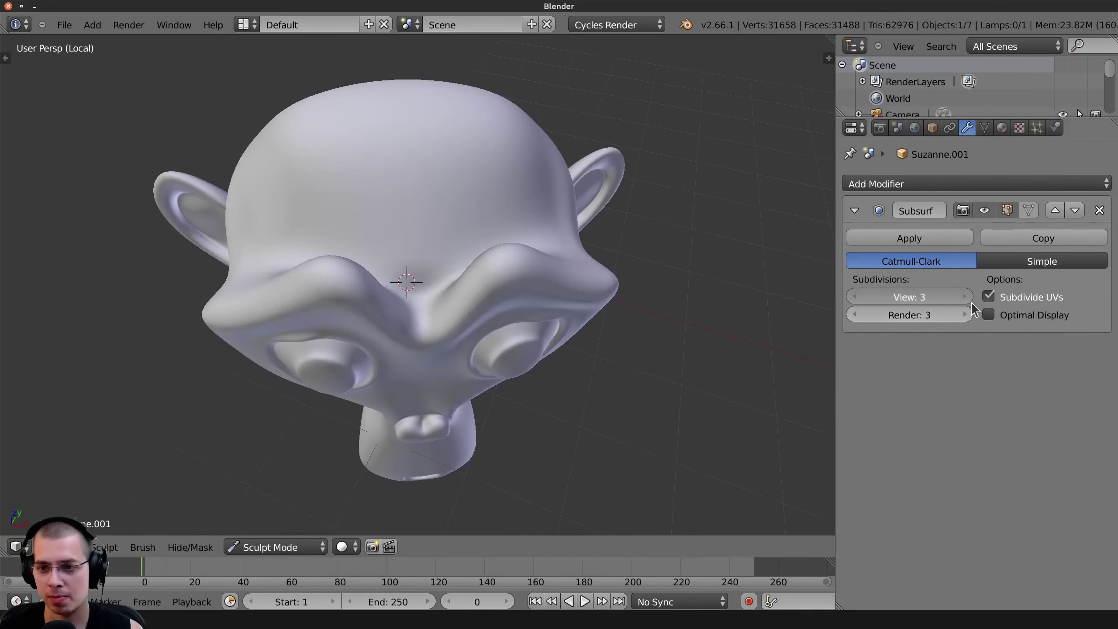
left_click(965, 315)
left_click(964, 297)
left_click(964, 296)
left_click(965, 314)
left_click(919, 238)
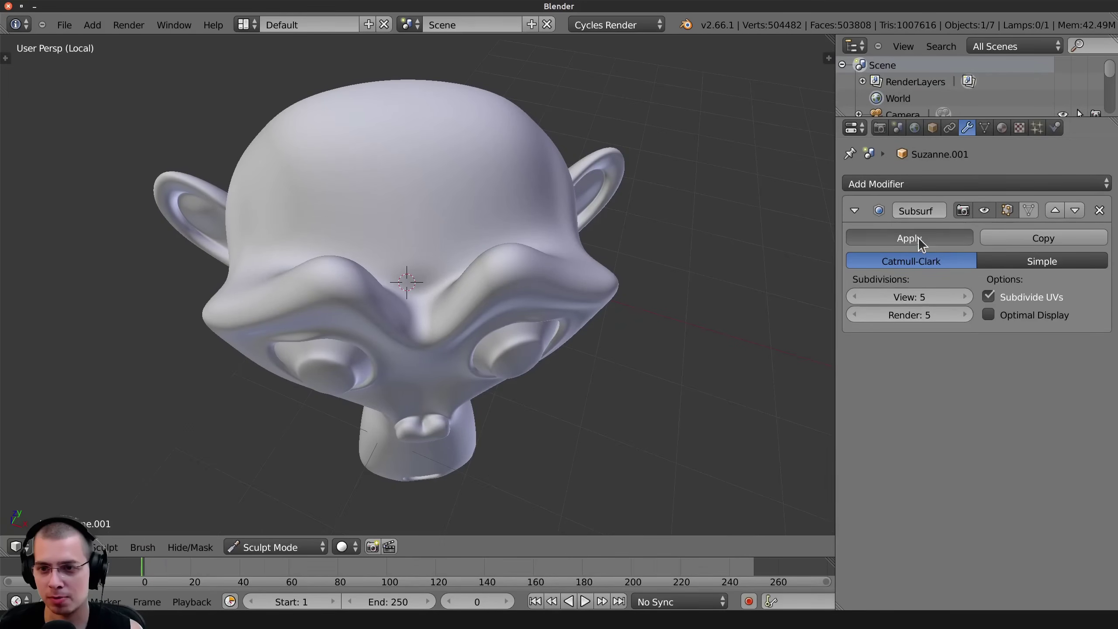
Sculpt two short raised ridges across the middle of the monkey head's forehead with the SculptDraw brush.
middle_click_drag(440, 214, 449, 242, "shift")
scroll(449, 241, "up", 1)
mouse_move(423, 213)
left_mouse_down()
mouse_move(365, 213)
mouse_move(444, 206)
left_mouse_up()
mouse_move(533, 180)
left_mouse_down()
mouse_move(502, 194)
mouse_move(515, 175)
left_mouse_up()
scroll(463, 182, "down", 2)
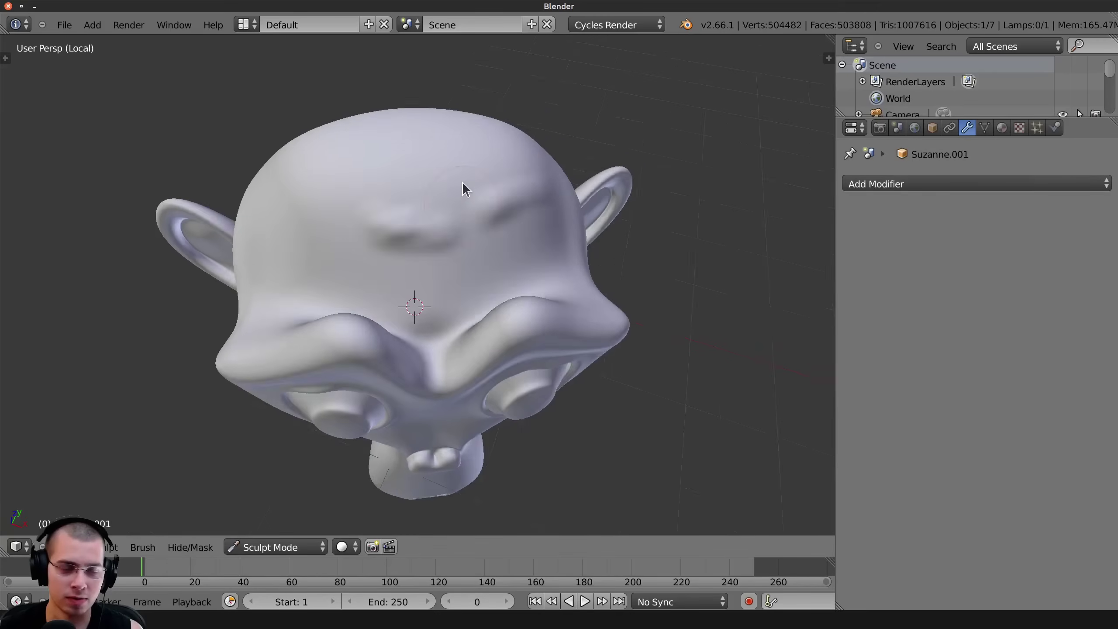
Choose the Grab brush with a radius of 174 and pull up a bulge on the upper edge of the skull.
middle_click_drag(464, 215, 463, 181)
key("t")
left_click(75, 131)
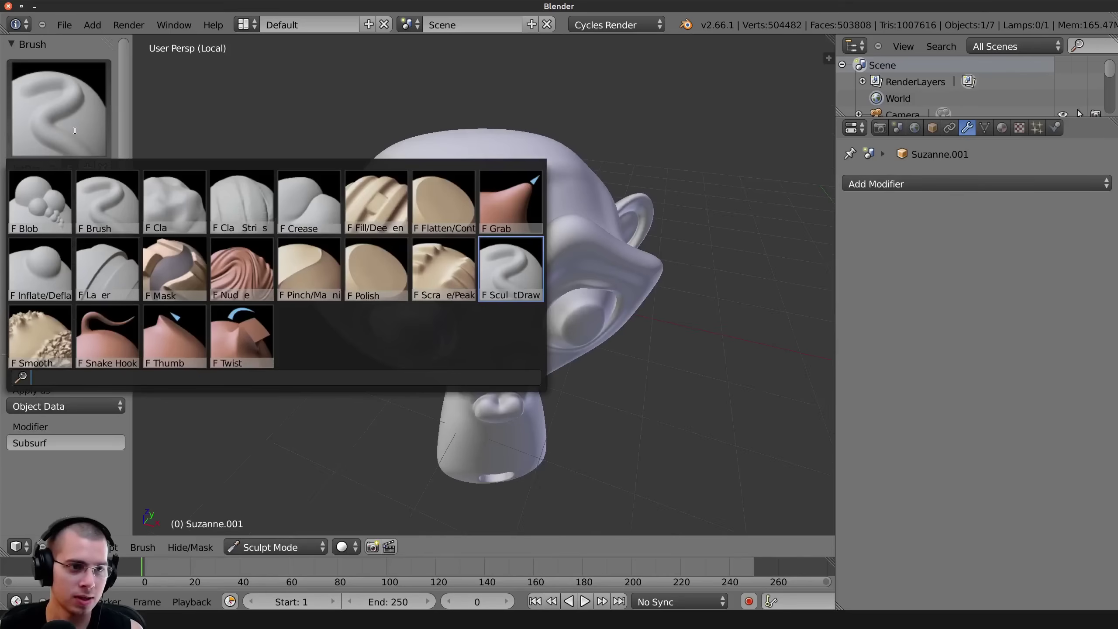
left_click(525, 210)
key("f")
left_click(455, 173)
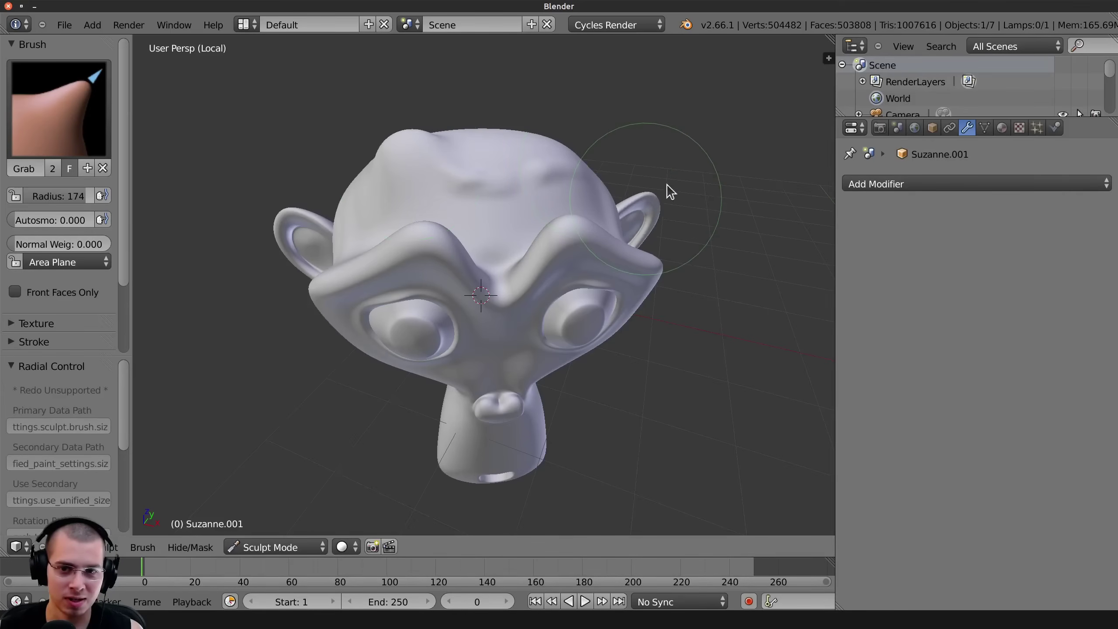
Choose the Clay Strips brush and build up strokes on the side of the head in front of the ear.
left_click(75, 131)
left_click(246, 207)
mouse_move(440, 147)
middle_mouse_down()
mouse_move(460, 204)
mouse_move(469, 297)
mouse_move(505, 172)
middle_mouse_up()
scroll(453, 216, "up", 4)
scroll(444, 229, "down", 6)
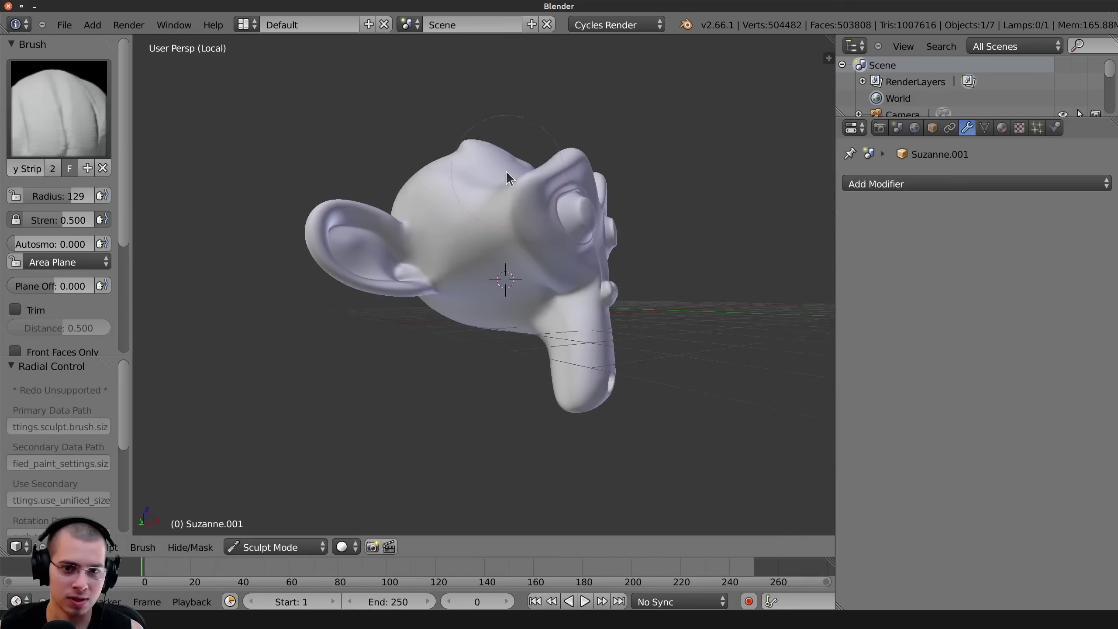
scroll(478, 253, "up", 4)
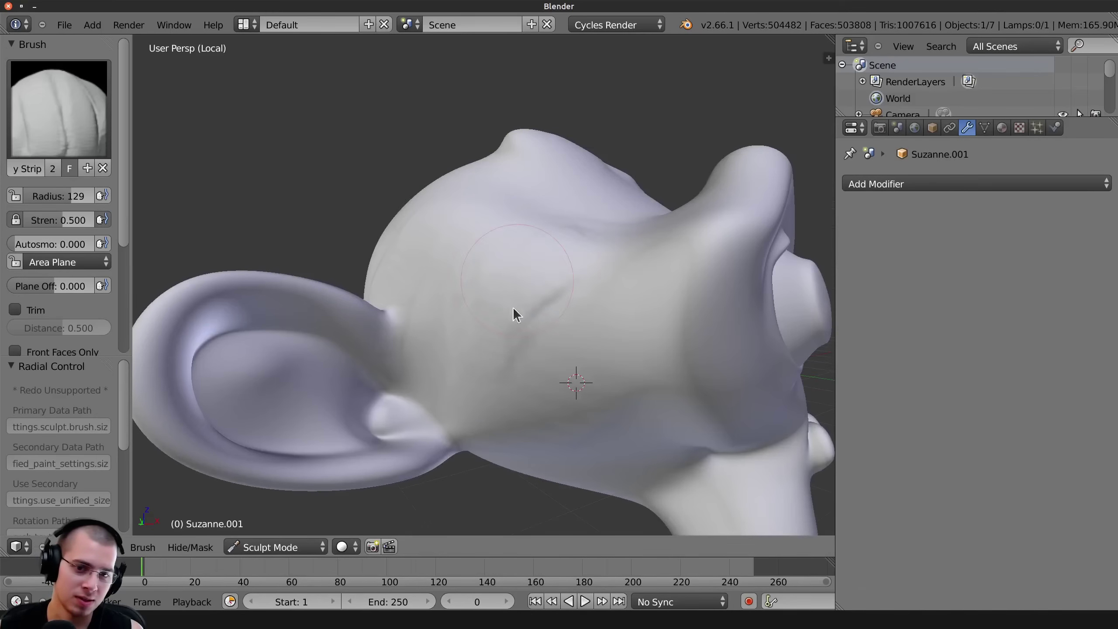
scroll(507, 303, "down", 4)
middle_click_drag(485, 275, 565, 340)
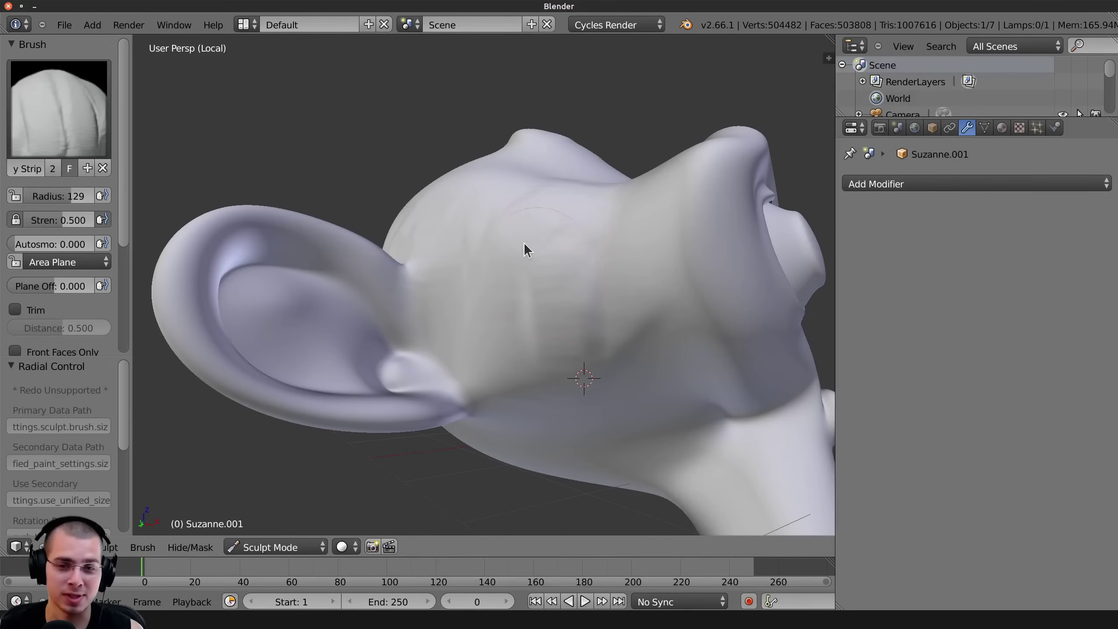
Add more Clay Strips strokes with a brush radius of 162 along the side of the head.
middle_click_drag(524, 244, 521, 263)
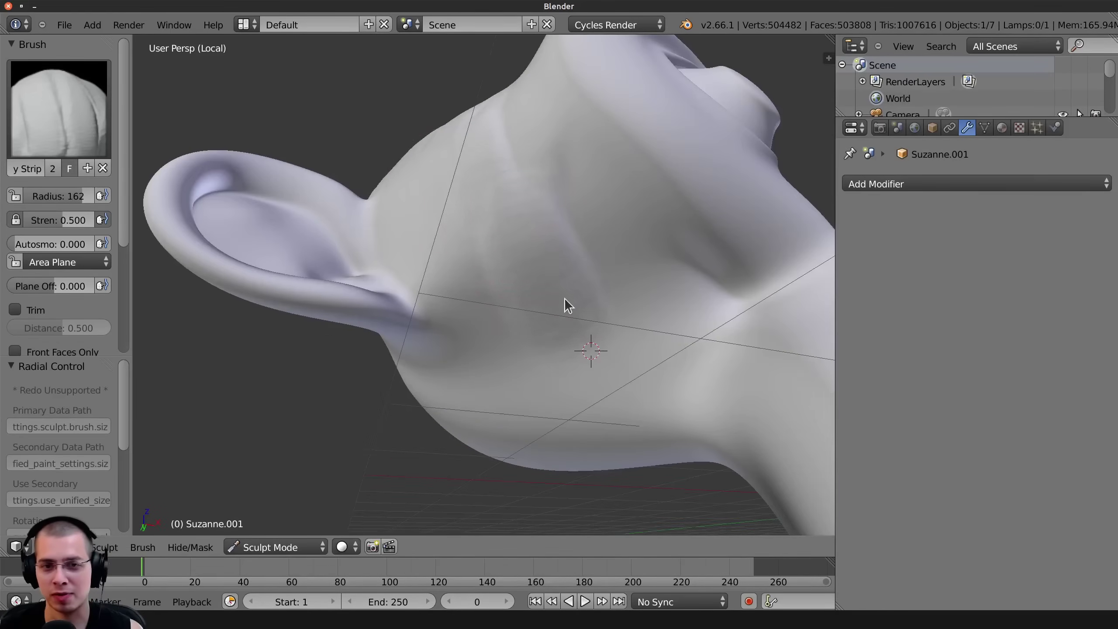
scroll(525, 223, "down", 5)
mouse_move(584, 270)
middle_mouse_down()
mouse_move(557, 262)
mouse_move(646, 272)
middle_mouse_up()
scroll(518, 262, "up", 4)
left_click_drag(500, 258, 498, 294)
Render the scene and examine the rock material on the monkey head and the noise on the blue cubes.
key("F12")
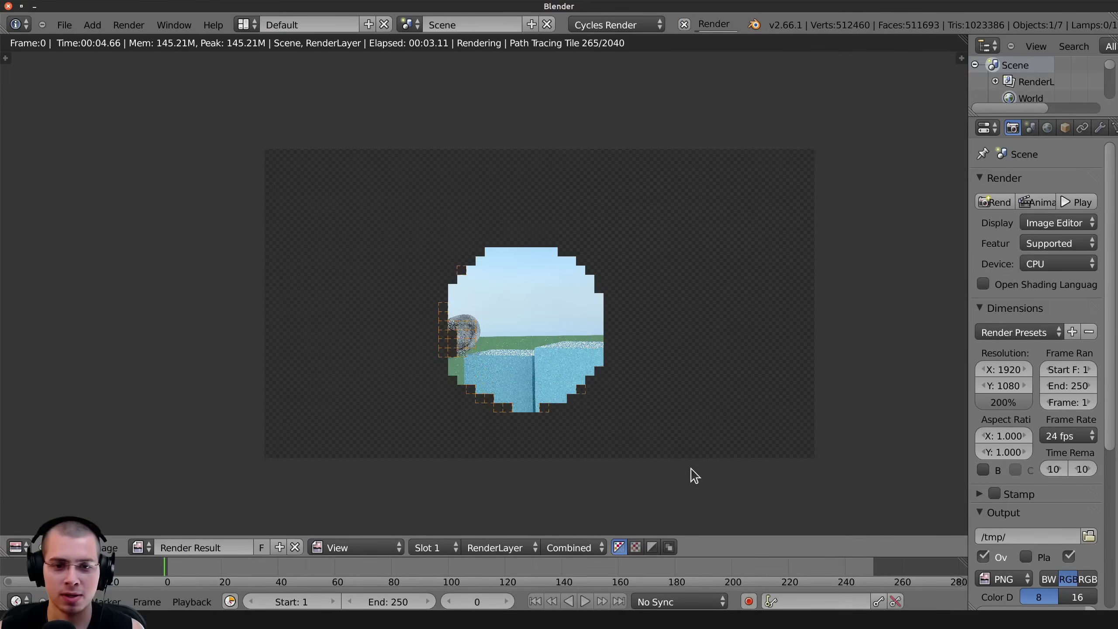
scroll(692, 473, "up", 4)
scroll(415, 233, "up", 6)
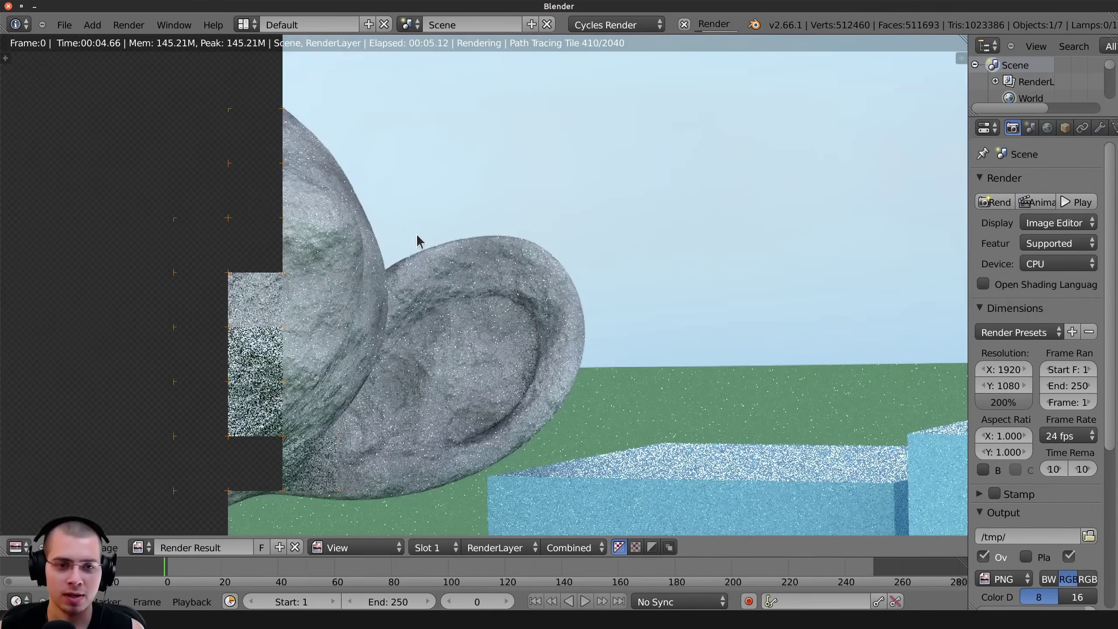
scroll(411, 444, "down", 6)
scroll(421, 209, "up", 2)
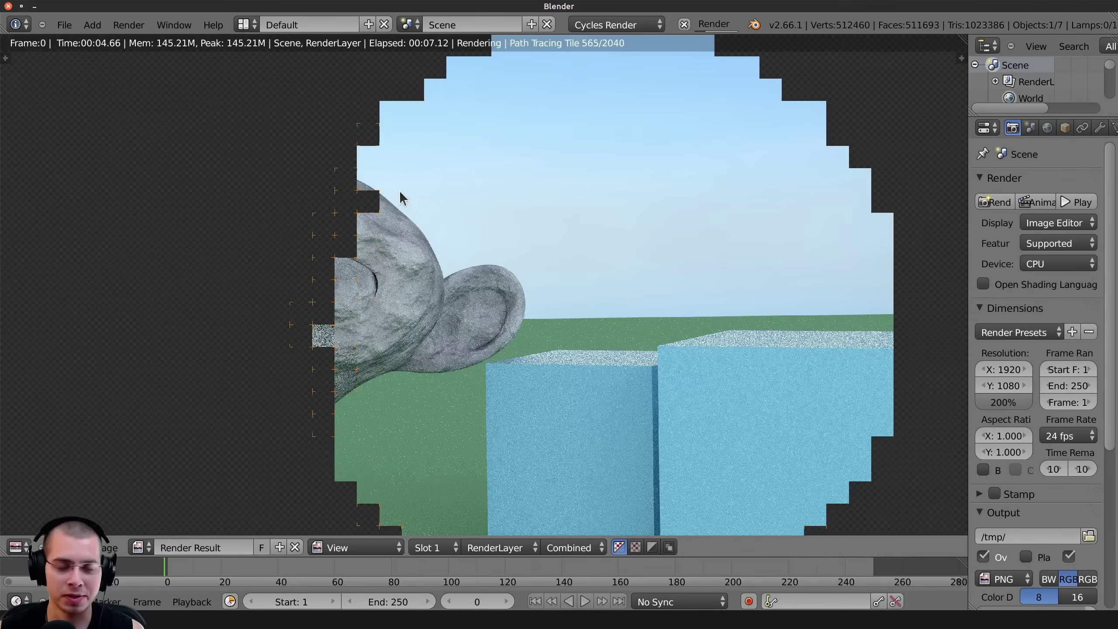
scroll(400, 205, "down", 2)
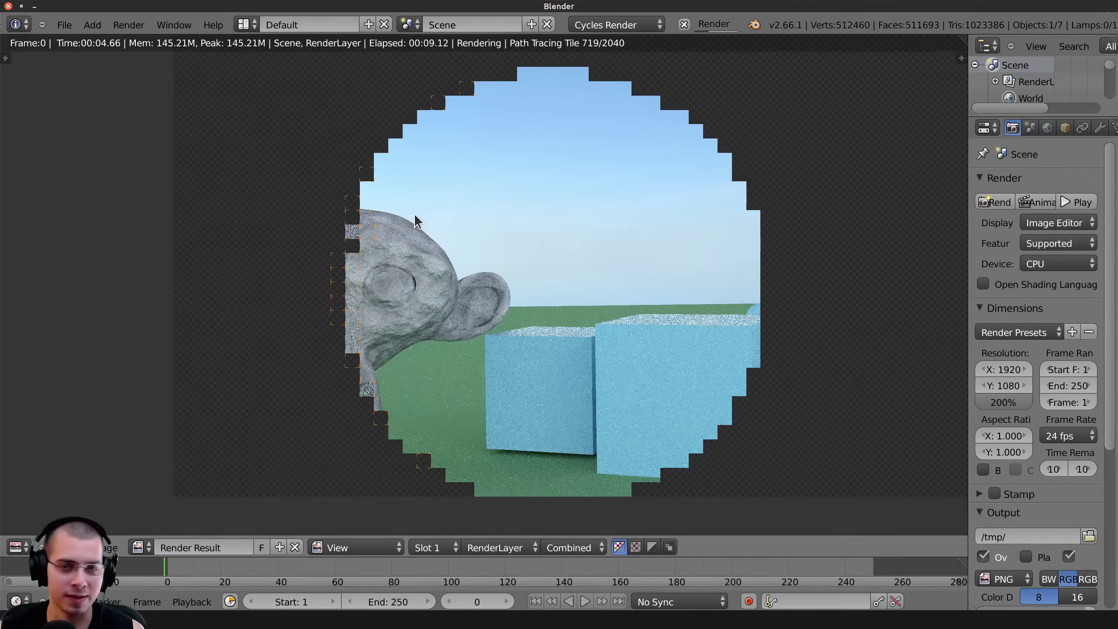
scroll(569, 253, "up", 1)
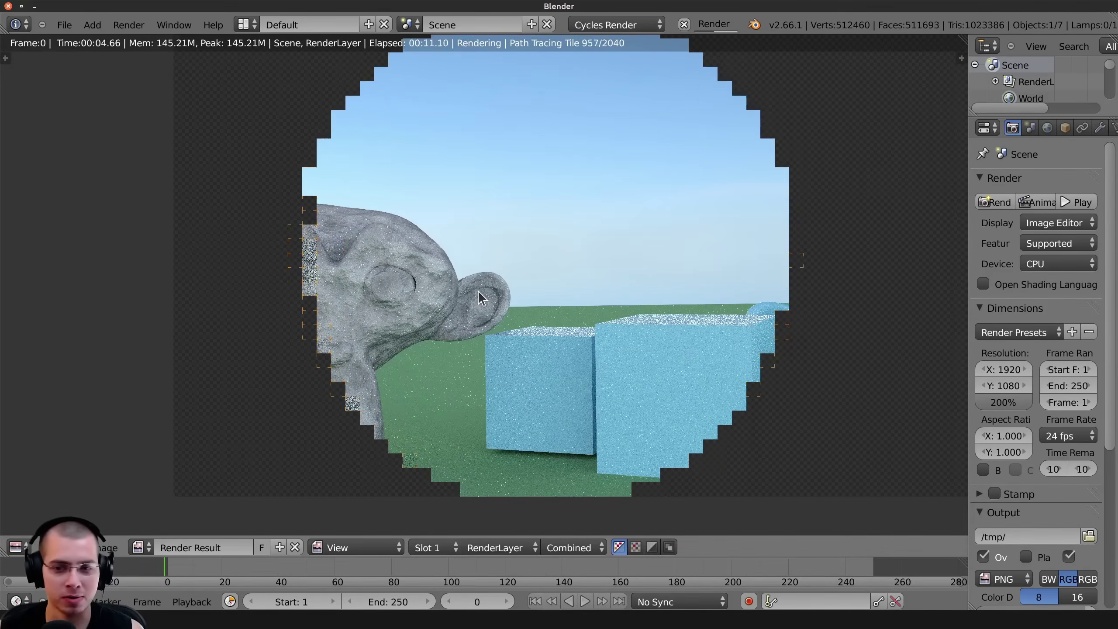
middle_click_drag(406, 286, 461, 305)
scroll(460, 305, "up", 2)
middle_click_drag(704, 379, 407, 307)
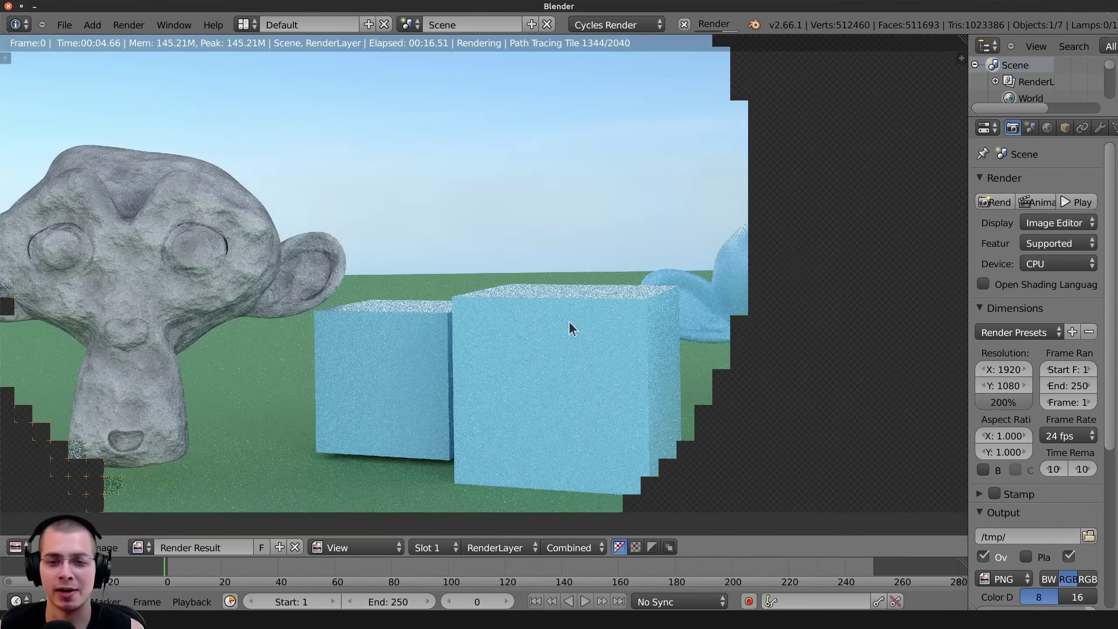
scroll(569, 321, "up", 6)
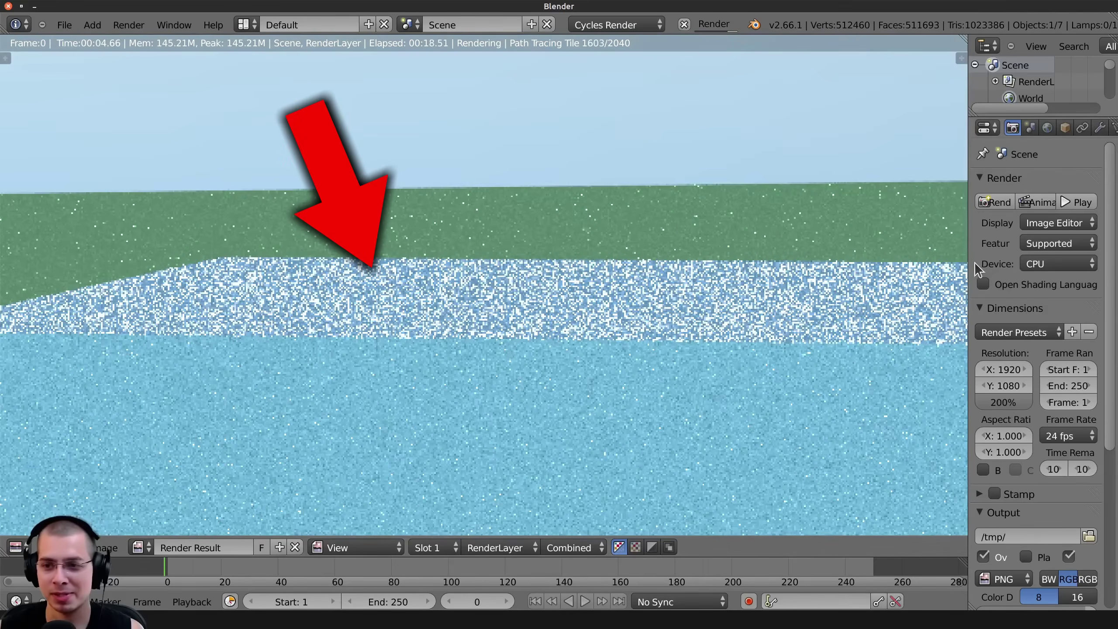
Widen the properties area and set the Render samples to 100.
left_click_drag(970, 262, 872, 264)
scroll(717, 345, "down", 3)
scroll(1019, 421, "down", 3)
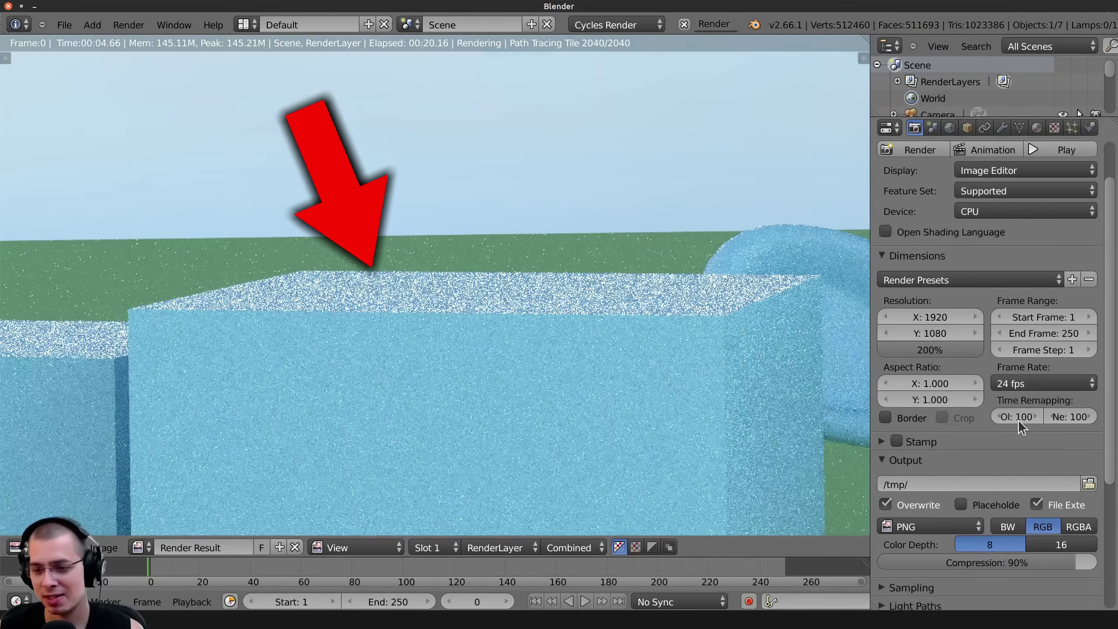
scroll(919, 197, "up", 1)
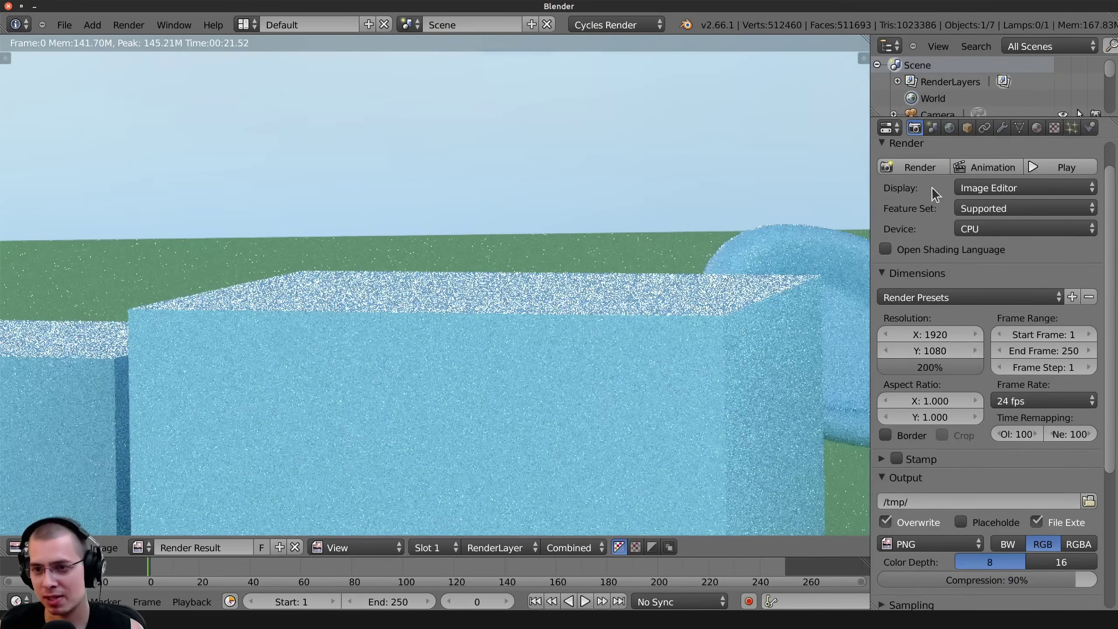
scroll(931, 187, "down", 8)
scroll(552, 358, "down", 7)
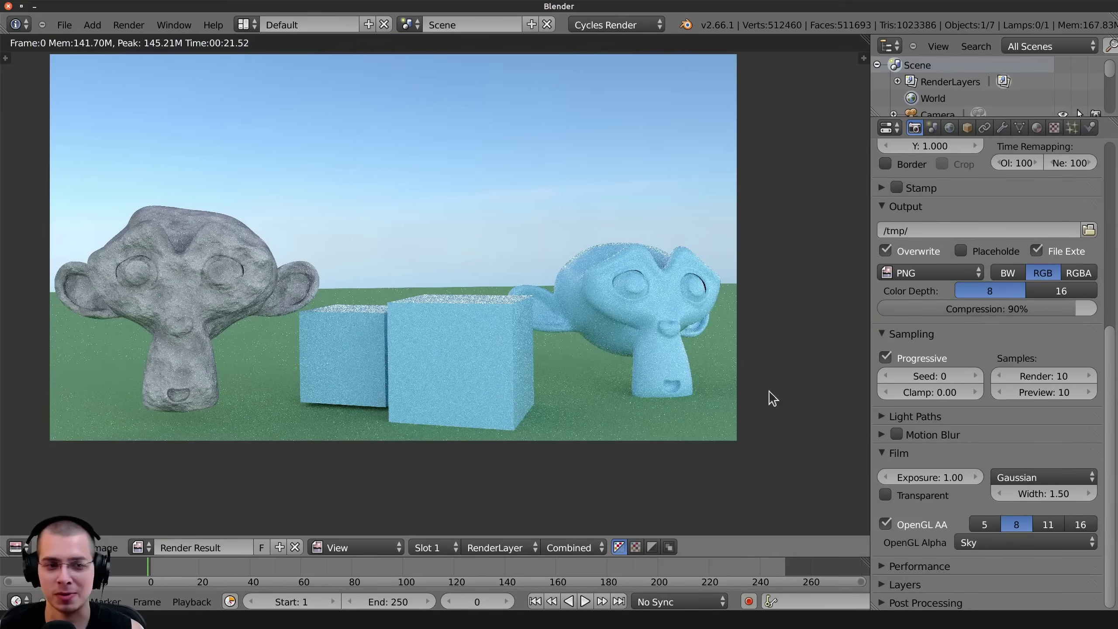
left_click(1032, 377)
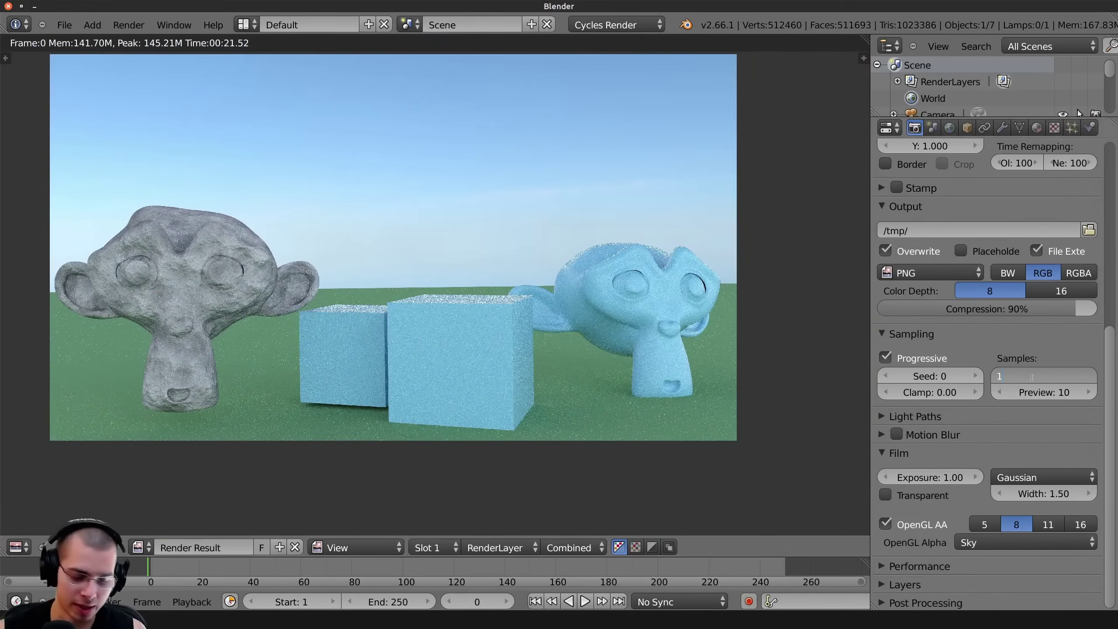
key("Return")
Render the scene again and examine the white speckles on the cubes and ground.
key("F12")
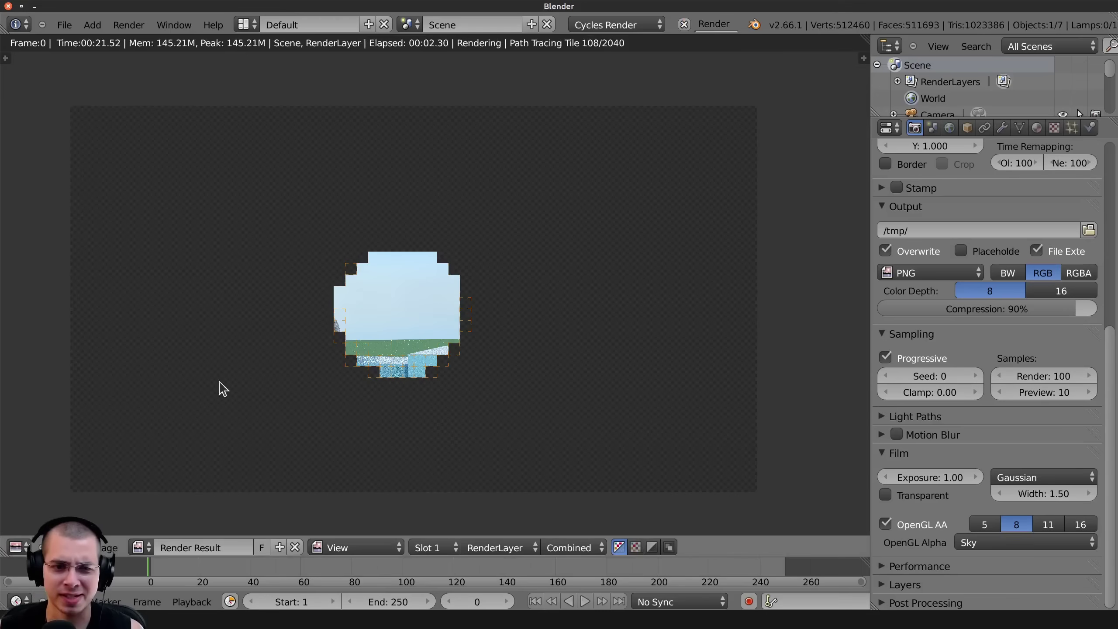
scroll(317, 437, "up", 3)
scroll(385, 324, "up", 7)
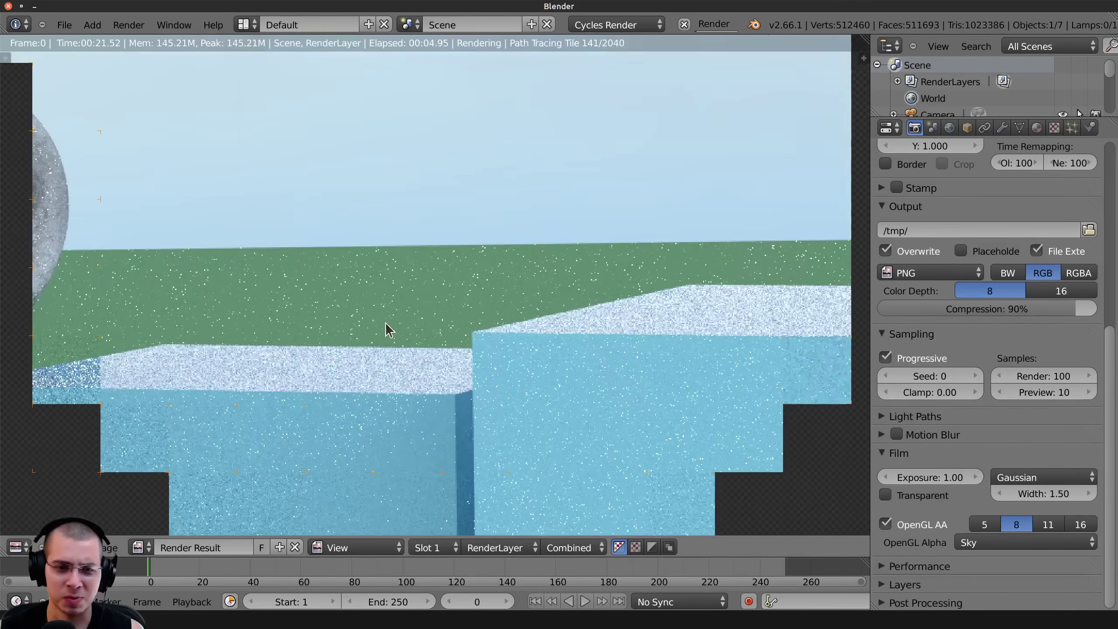
scroll(385, 324, "down", 8)
scroll(385, 323, "up", 7)
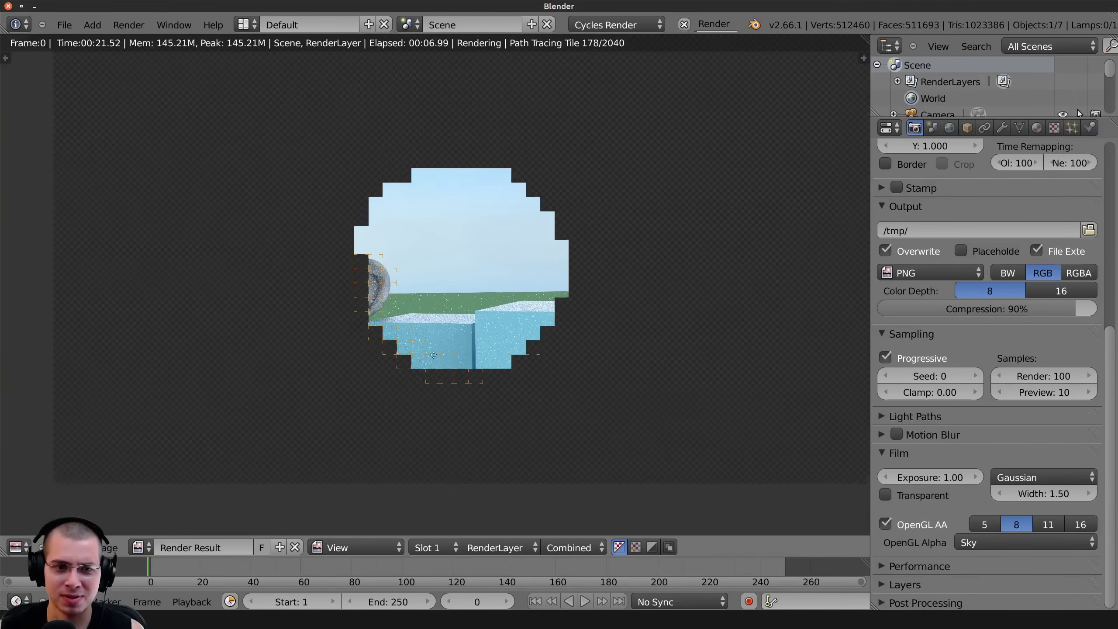
scroll(590, 304, "down", 5)
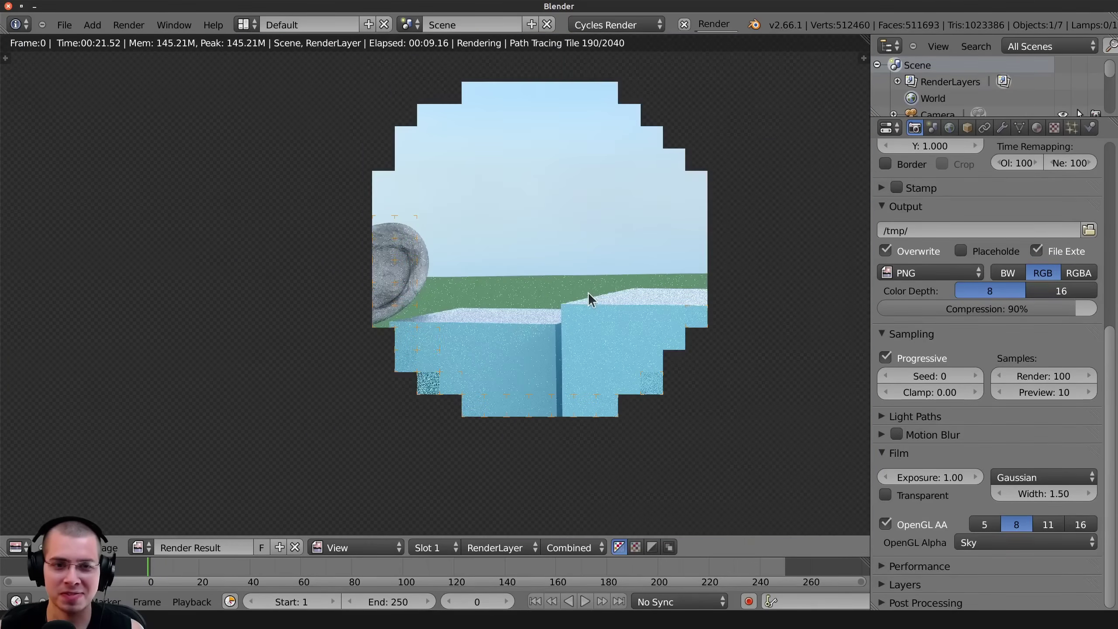
Set the Light Paths' maximum bounces to 0 and the sampling Clamp to 1.00.
scroll(983, 363, "up", 8)
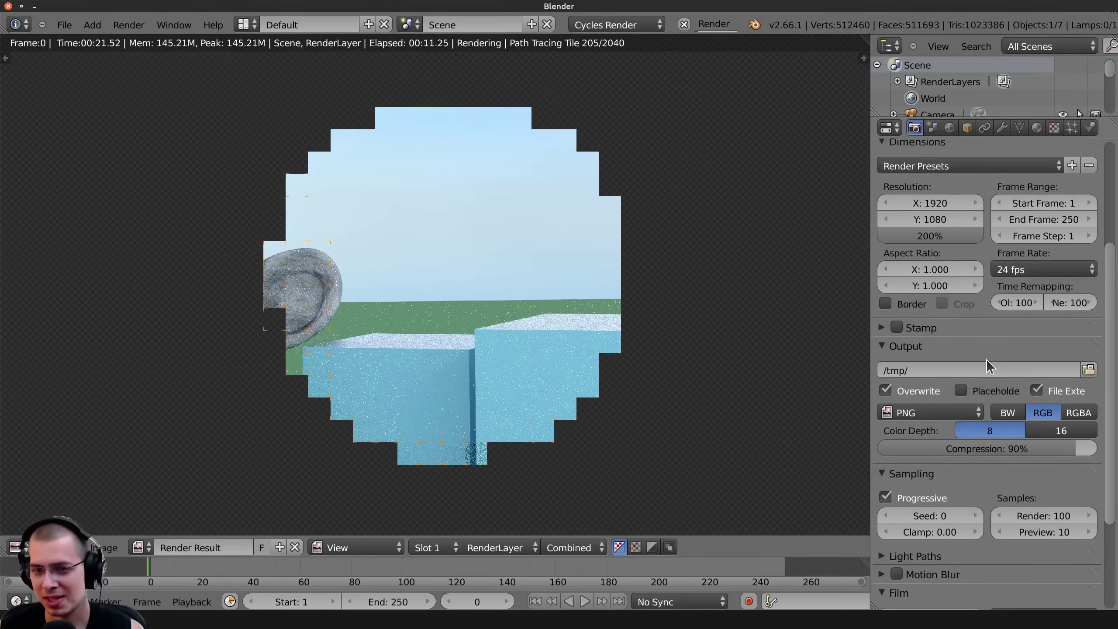
scroll(1045, 394, "down", 6)
left_click(876, 450)
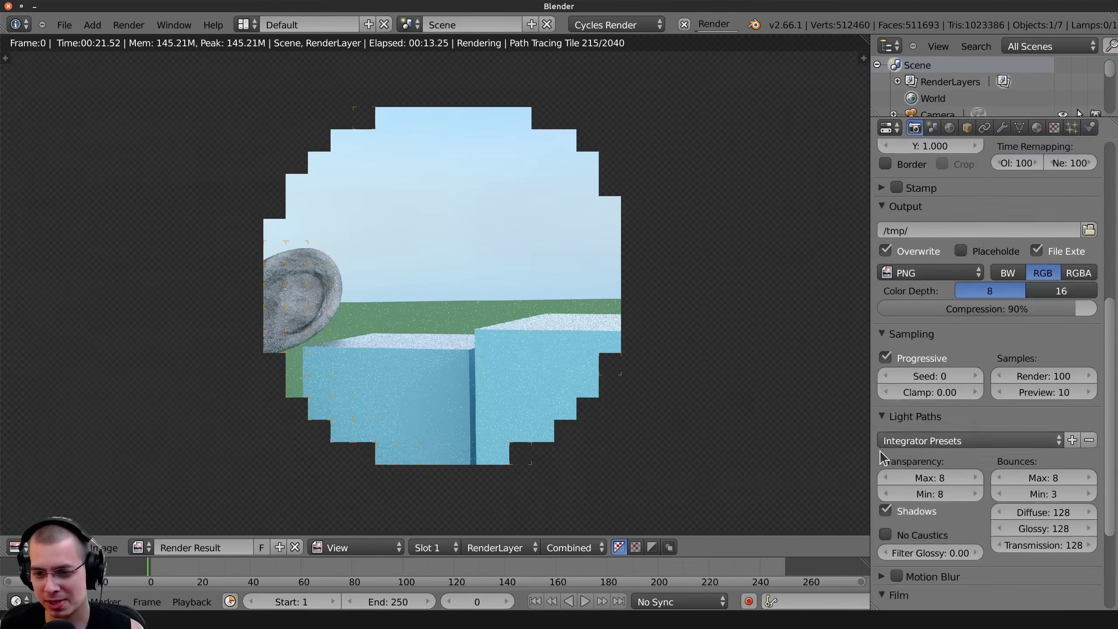
scroll(884, 455, "down", 5)
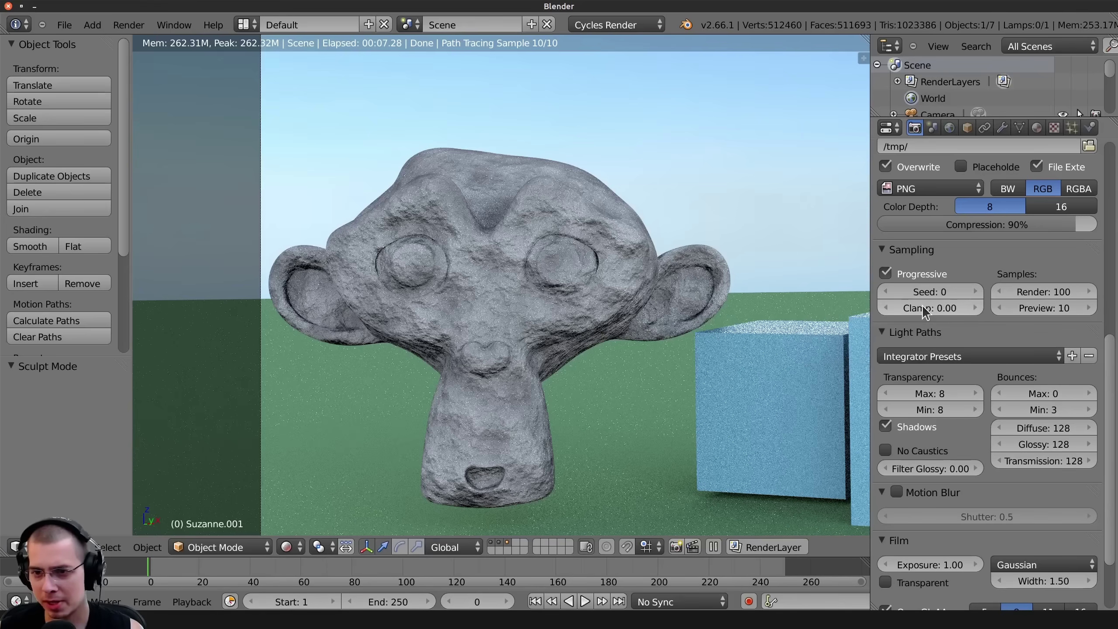
left_click(923, 307)
type("1")
key("Return")
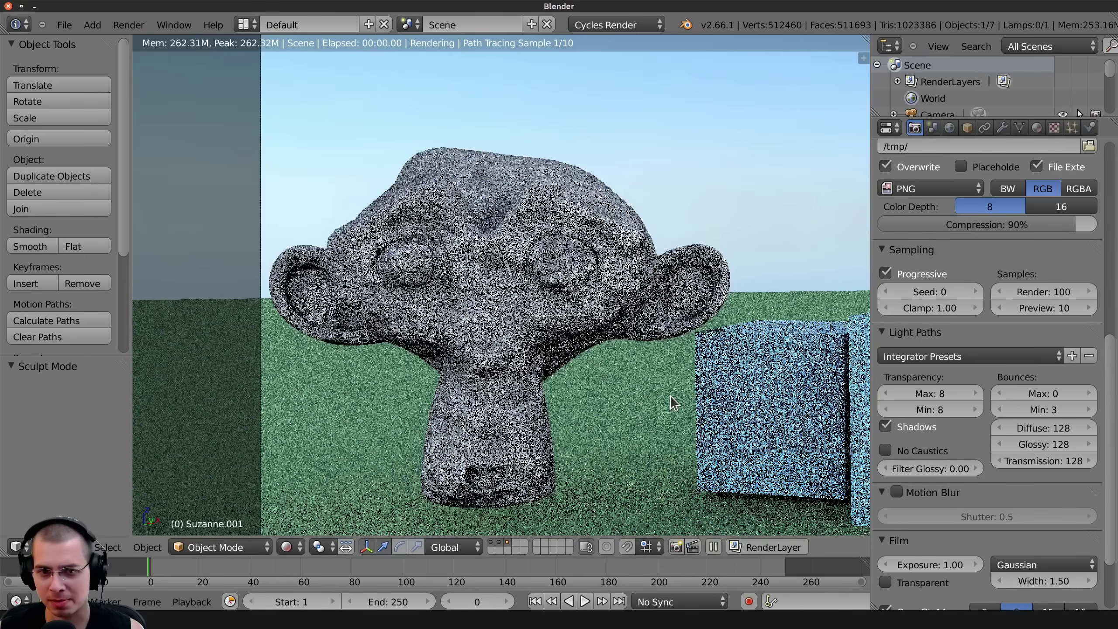
Render the scene with the clamped sampling and inspect the noise on the cubes and the rock monkey head.
key("F12")
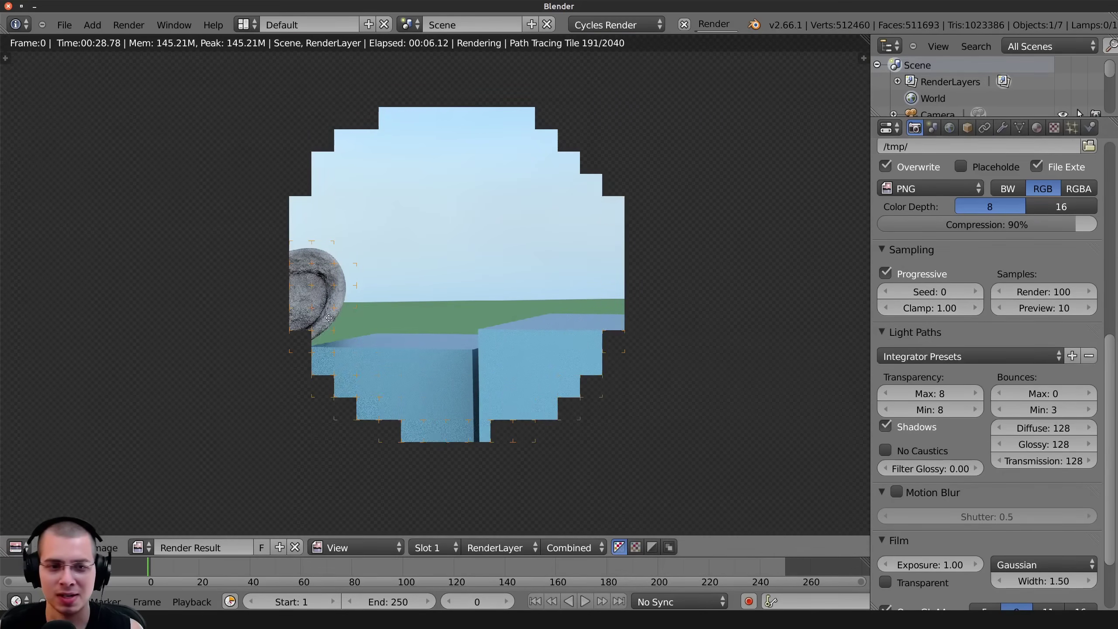
scroll(443, 365, "up", 5)
middle_click_drag(460, 337, 478, 259)
scroll(479, 260, "up", 5)
scroll(478, 260, "down", 7)
middle_click_drag(528, 315, 401, 187)
scroll(452, 155, "up", 6)
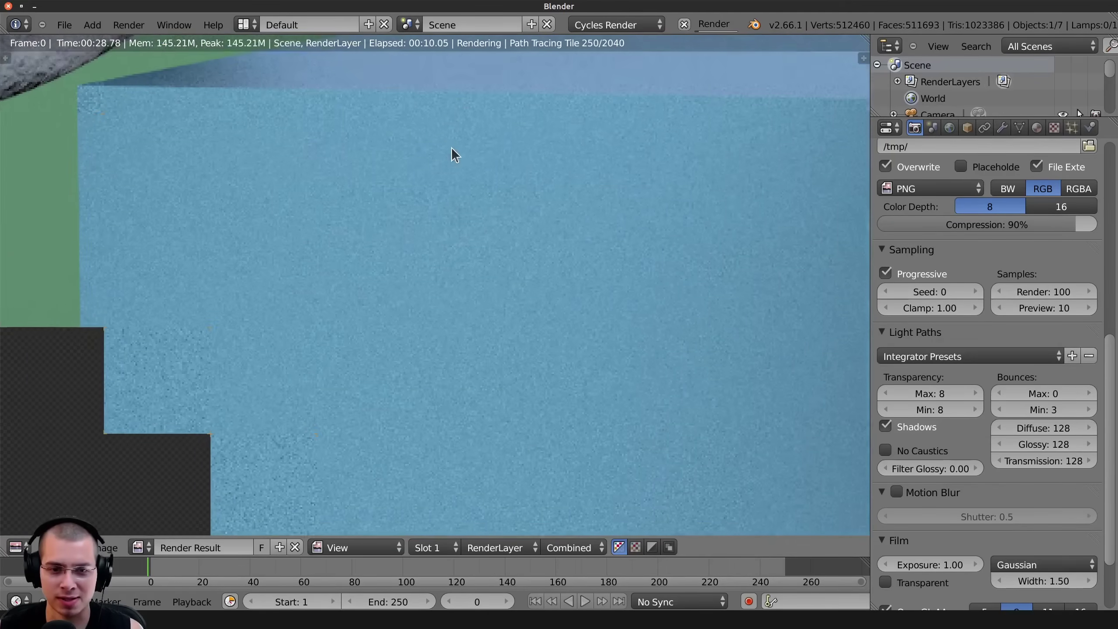
scroll(568, 225, "down", 4)
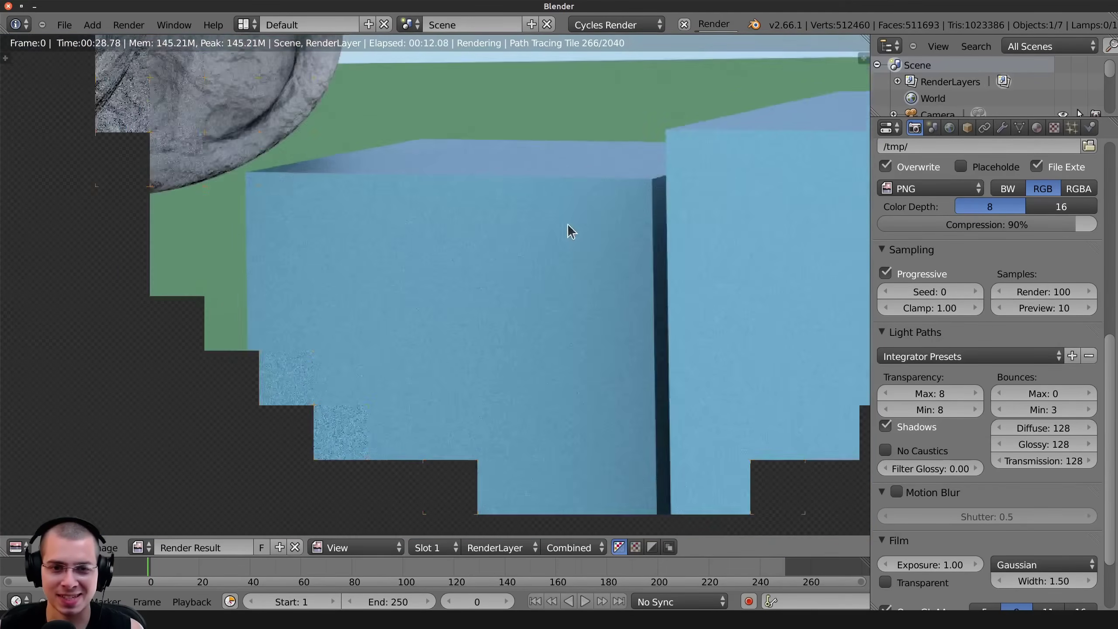
scroll(498, 250, "up", 2)
scroll(307, 168, "up", 1)
scroll(492, 245, "down", 7)
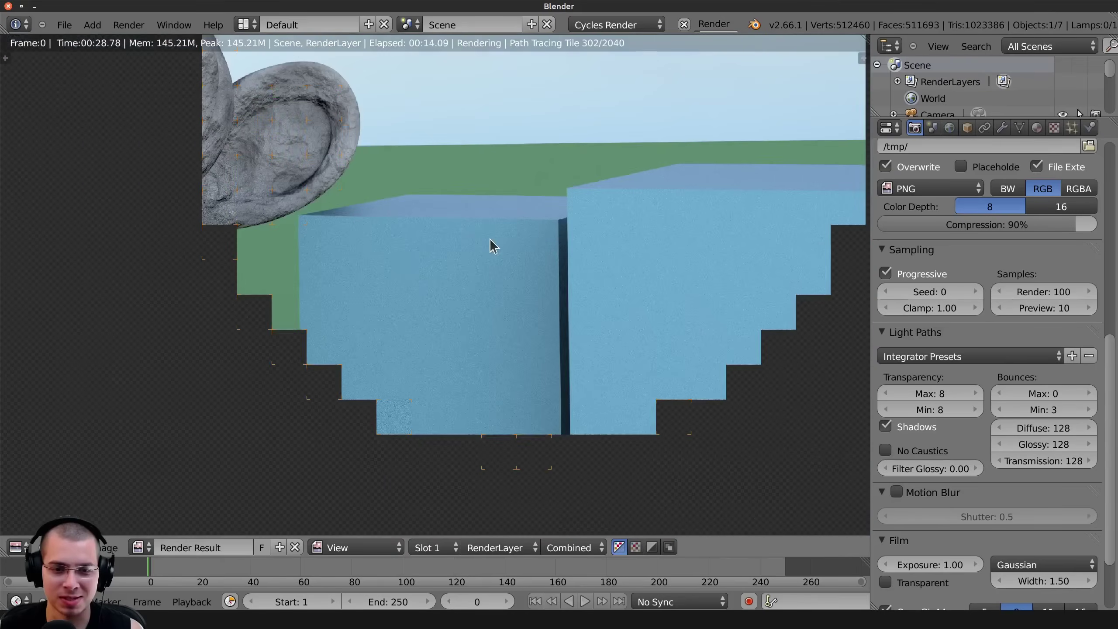
middle_click_drag(539, 252, 532, 295)
middle_click_drag(465, 265, 415, 232)
scroll(417, 242, "up", 2)
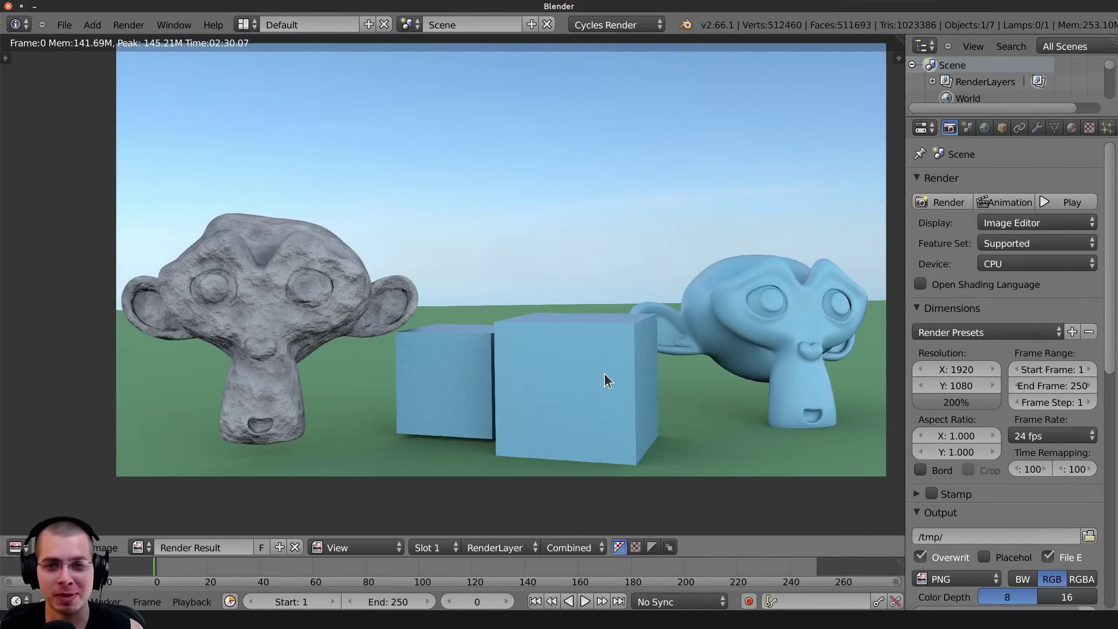
middle_click_drag(752, 426, 745, 433)
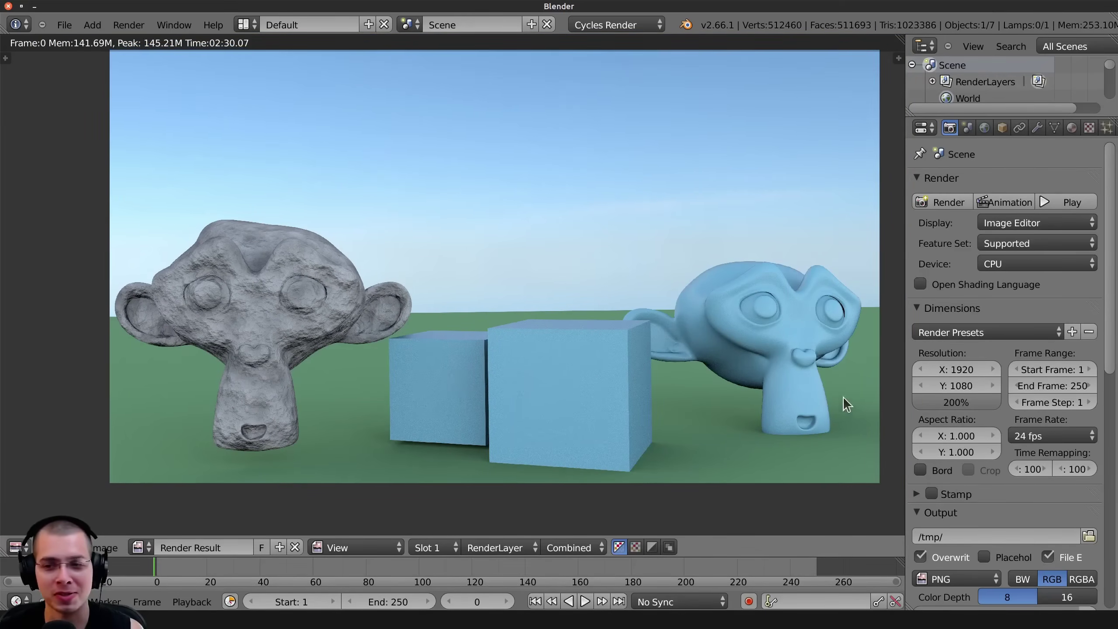